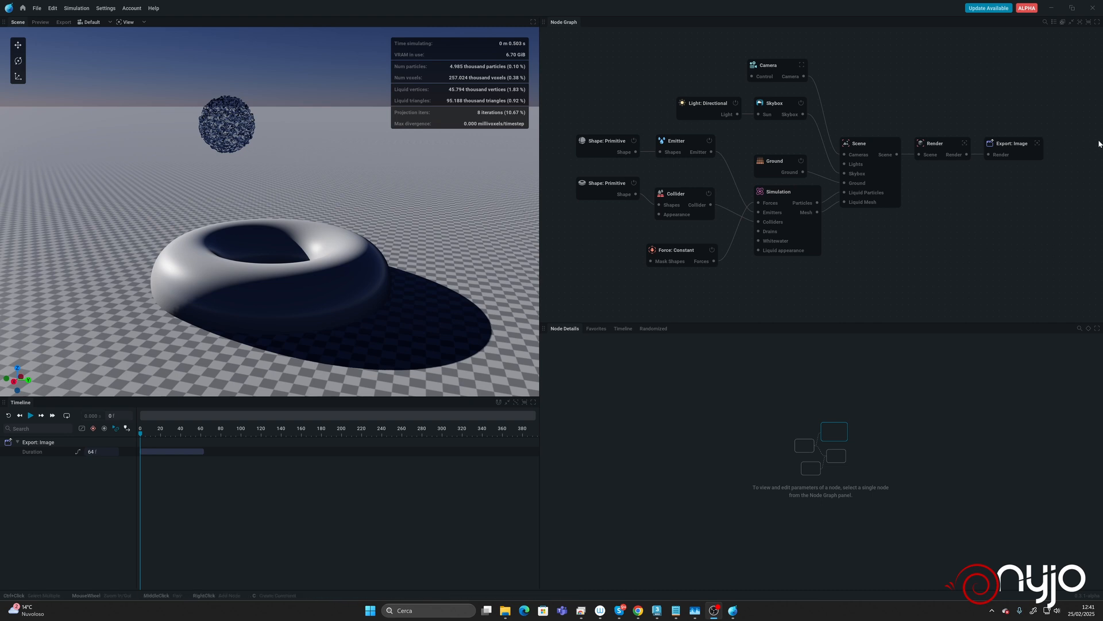
Delete the torus Shape: Primitive node that feeds the Collider
key(alt+Tab)
middle_drag(881, 208, 1004, 195)
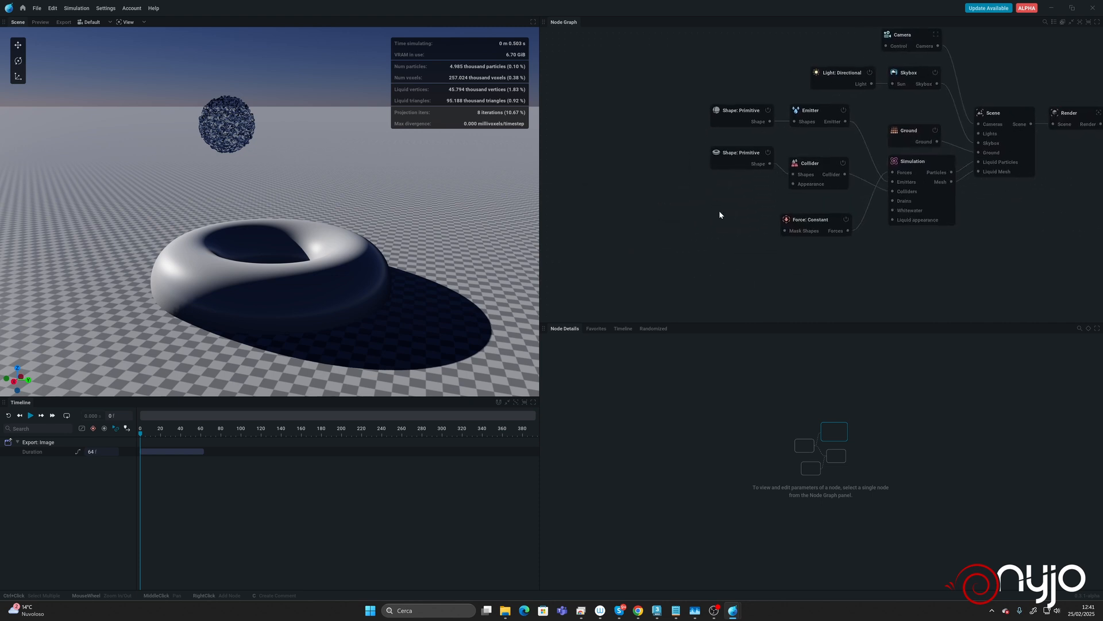
drag(732, 154, 639, 153)
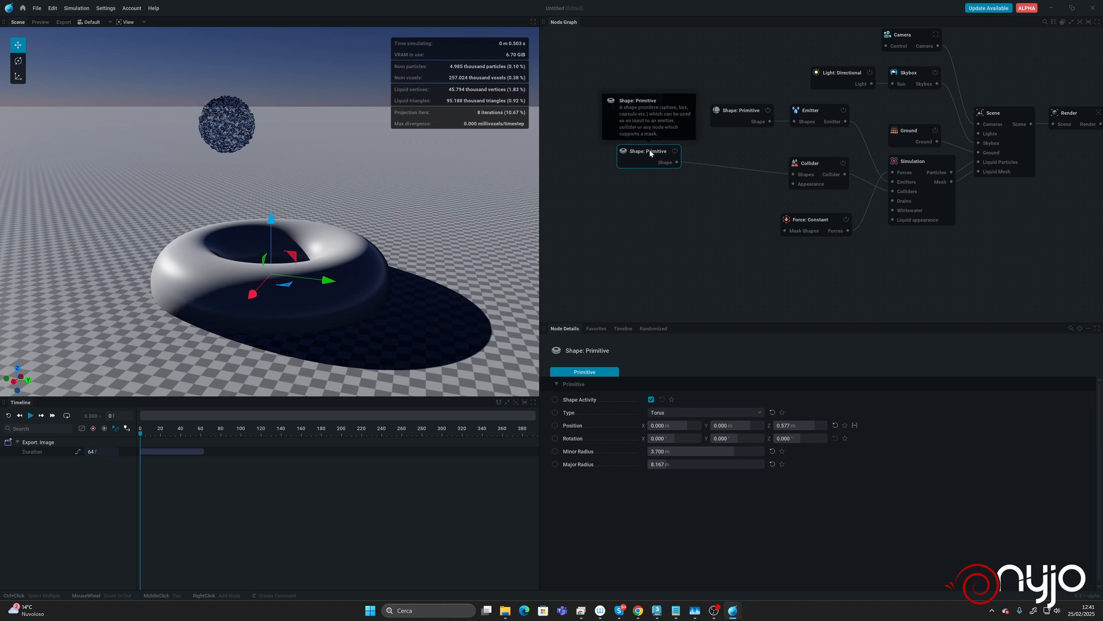
key(Delete)
Connect a new Import node to the Collider's Shapes input and load the mesh file Cup_v002.abc
drag(794, 175, 656, 188)
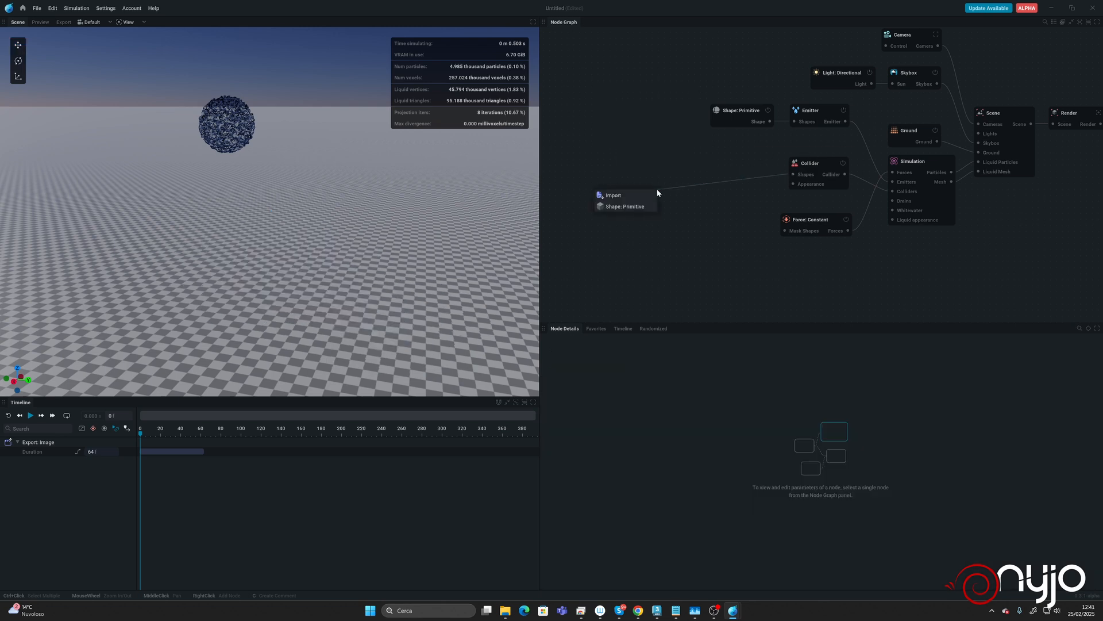
click(614, 196)
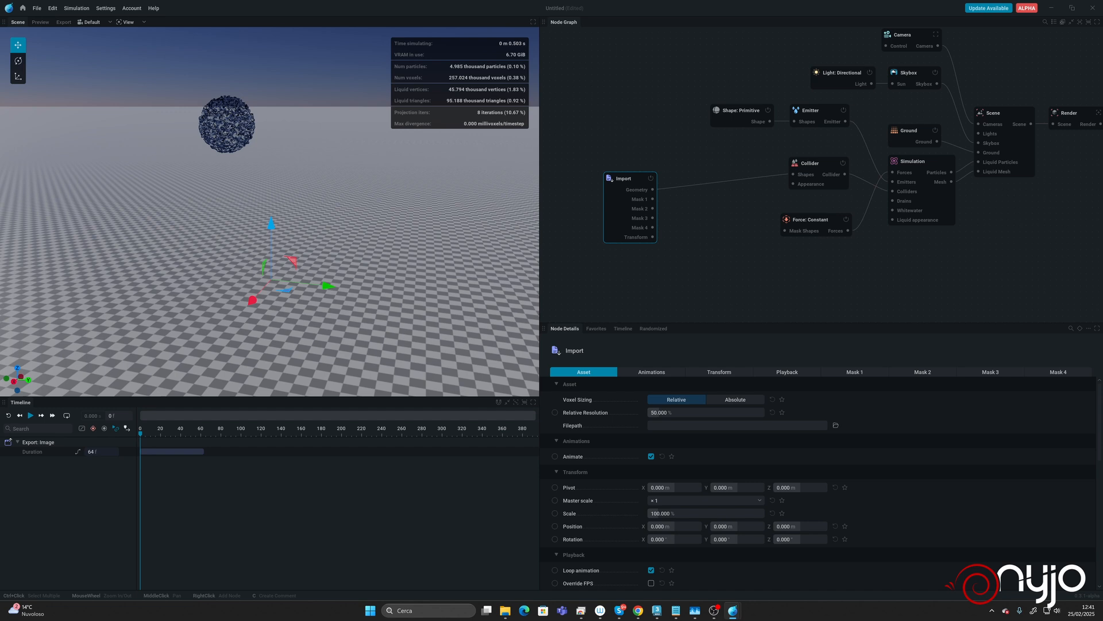
click(835, 425)
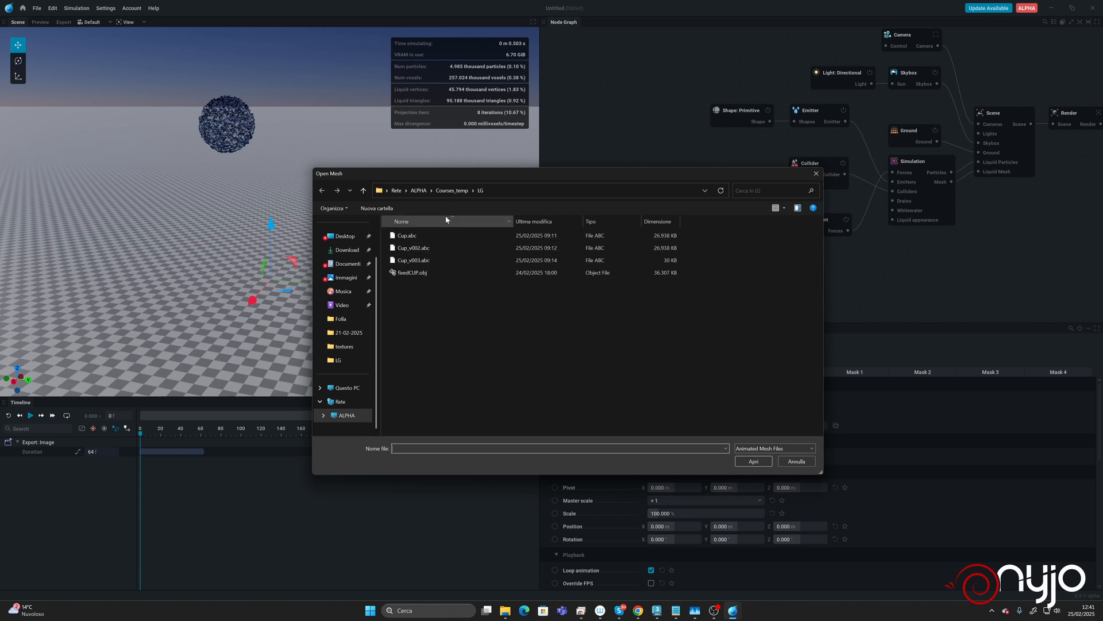
click(419, 251)
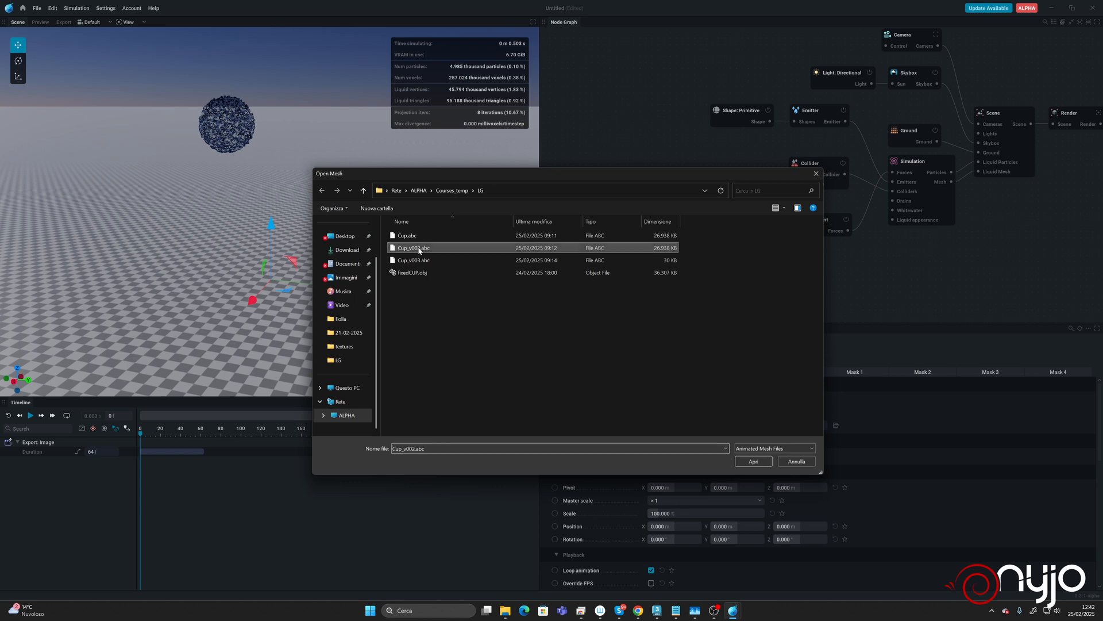
click(754, 461)
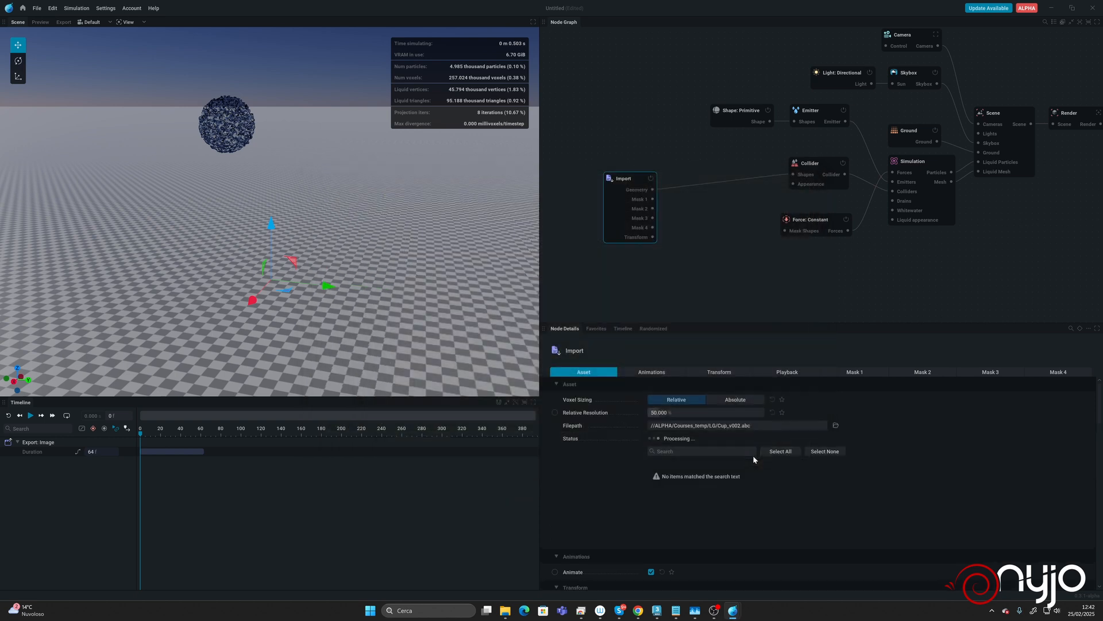
Move the Collider node closer to the Import node in the node graph
click(811, 165)
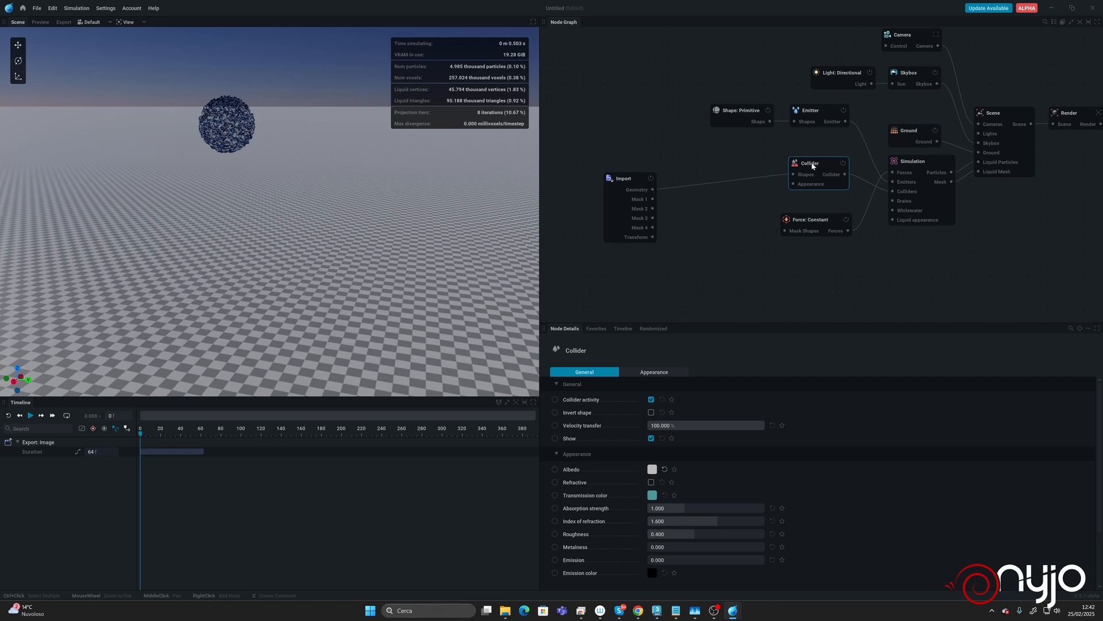
drag(812, 164, 751, 167)
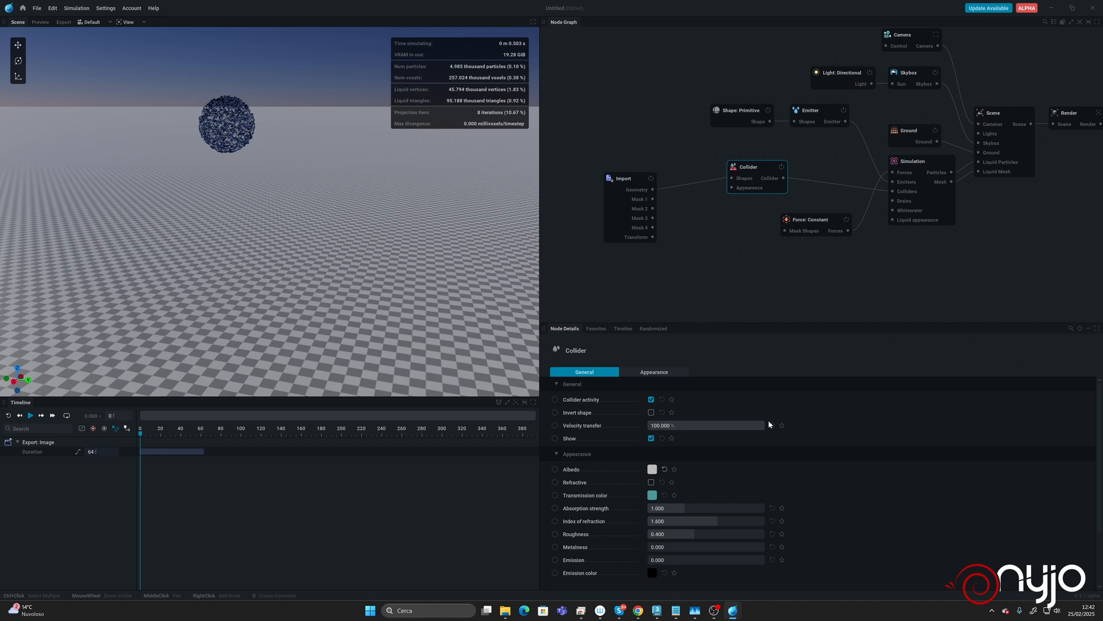
click(699, 132)
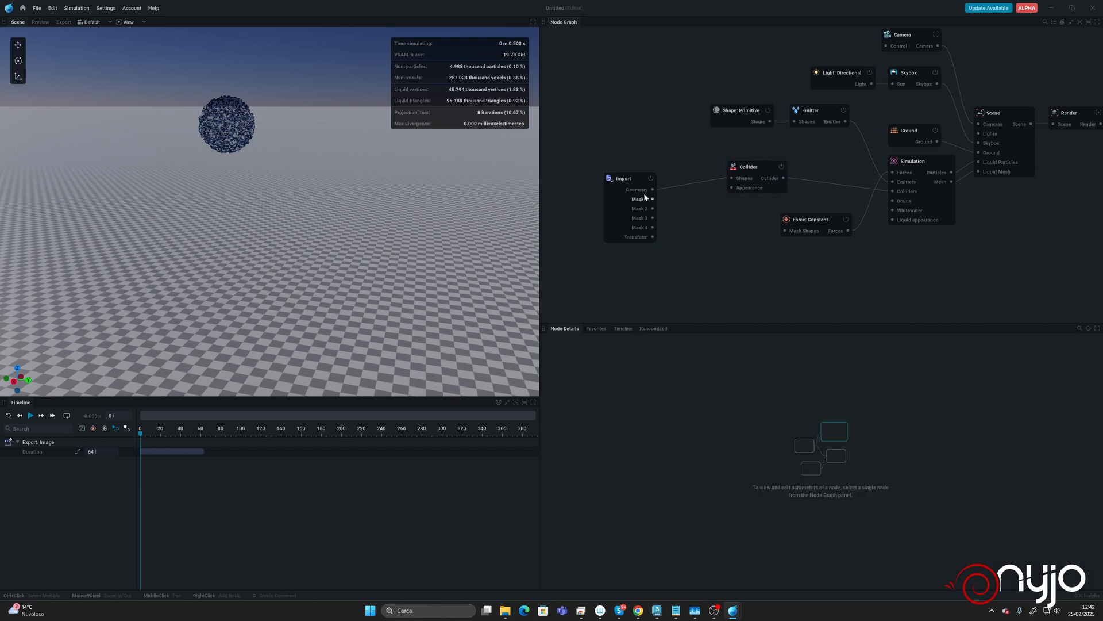
Disable animation on the imported cup and set its master scale to × 0.1
click(644, 195)
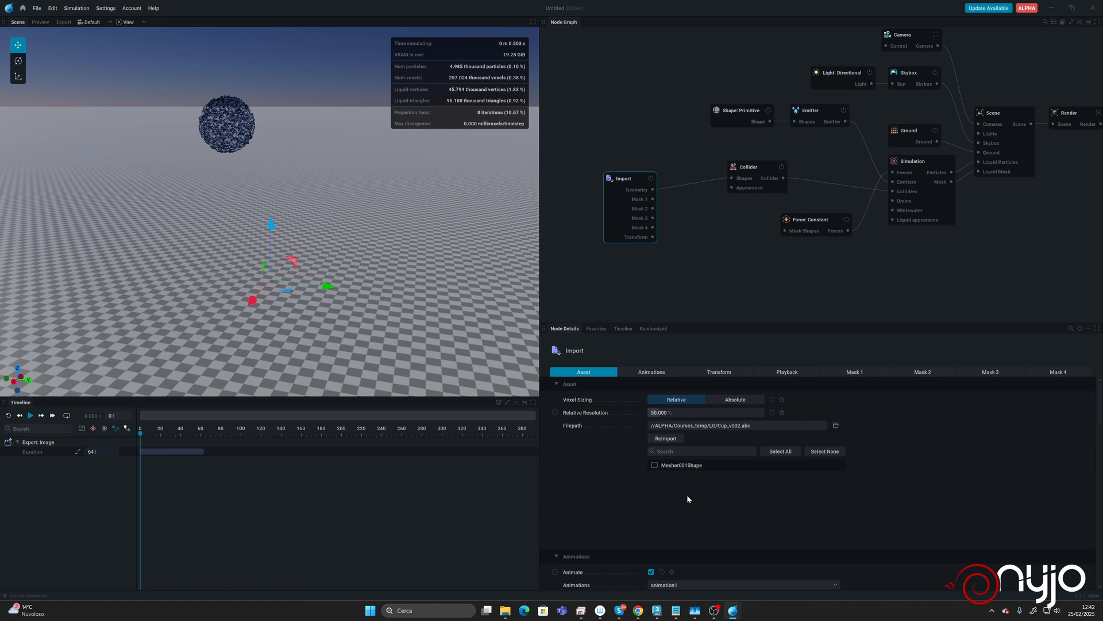
scroll(687, 499, down, 2)
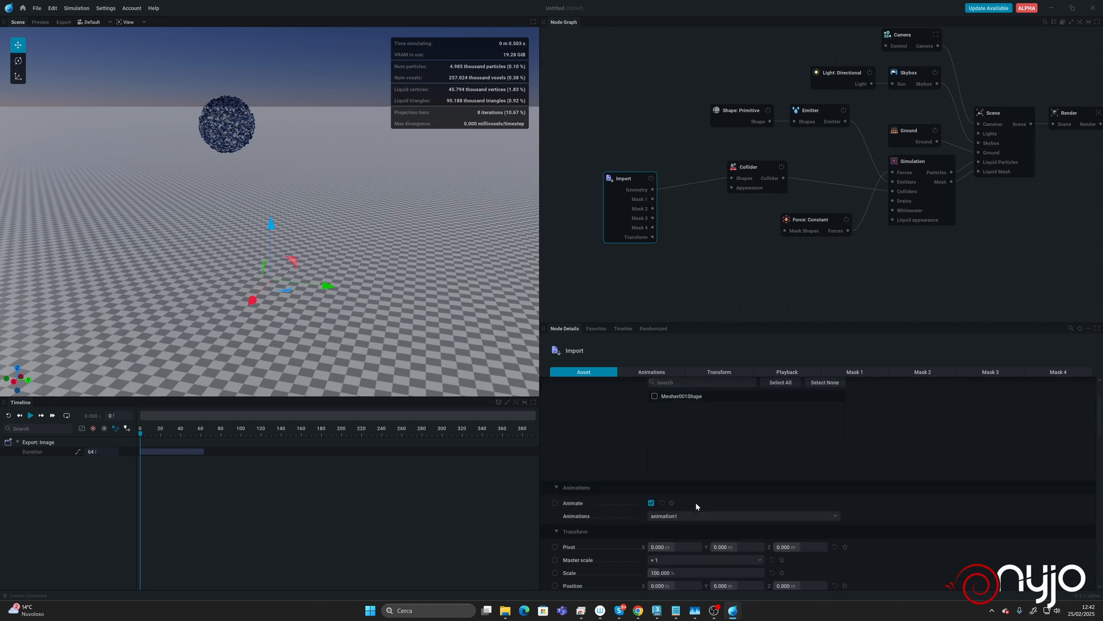
click(653, 503)
click(665, 548)
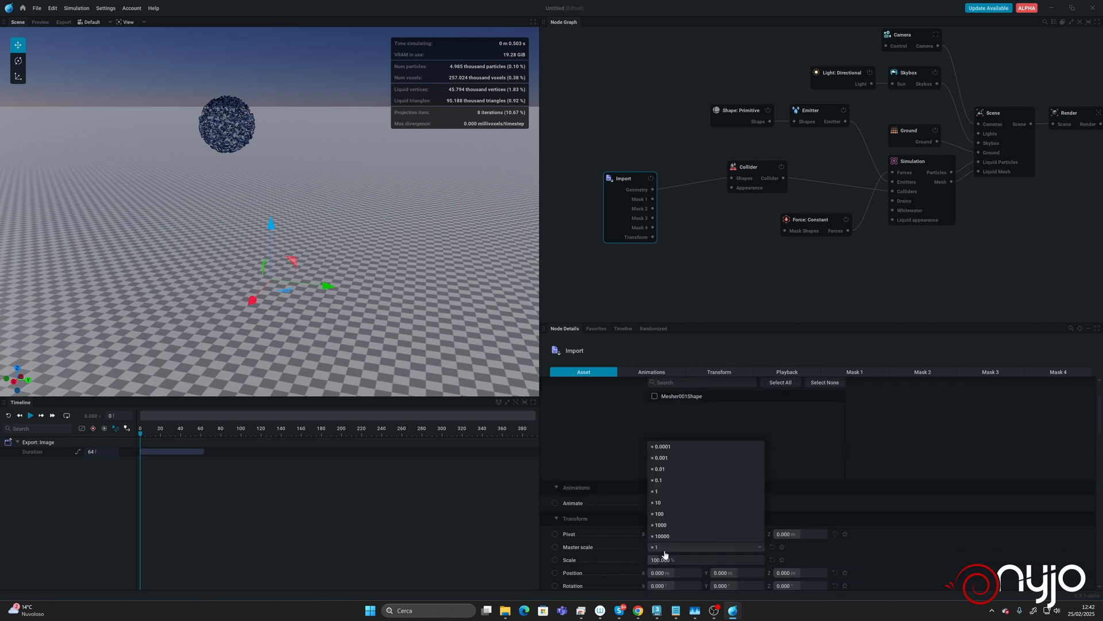
click(660, 481)
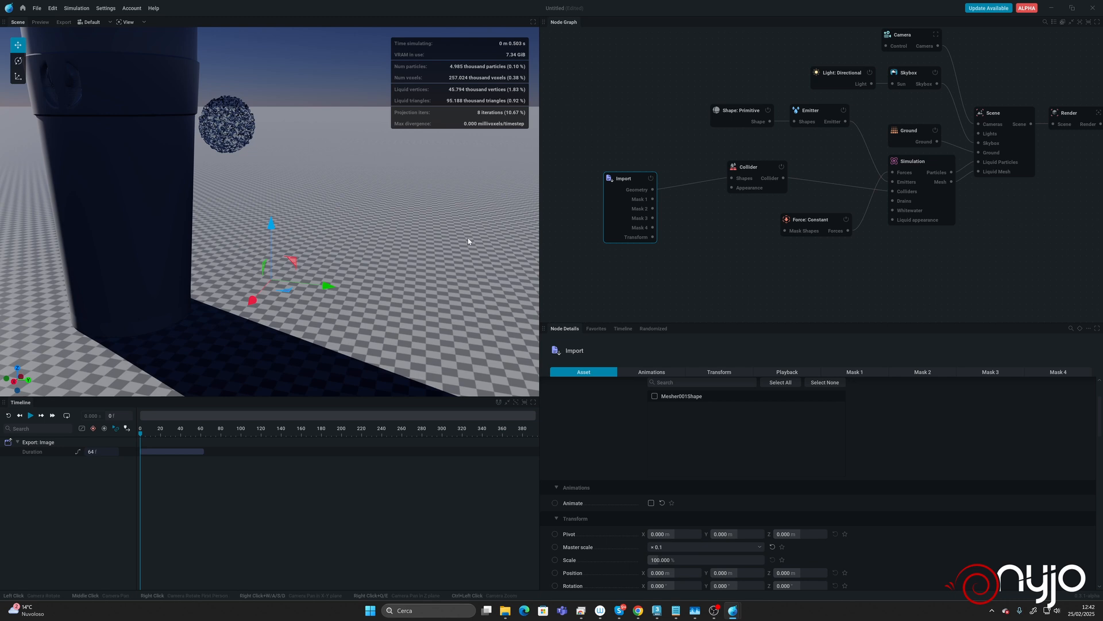
drag(318, 205, 330, 225)
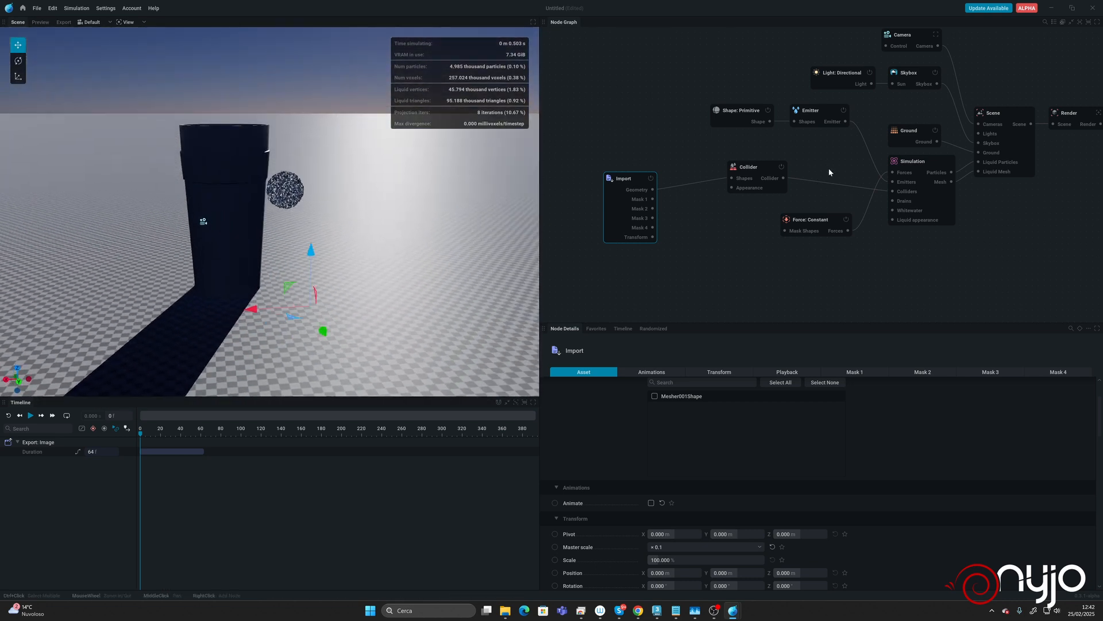
Change the Ground type to Uniform Color
click(934, 131)
click(934, 131)
click(920, 130)
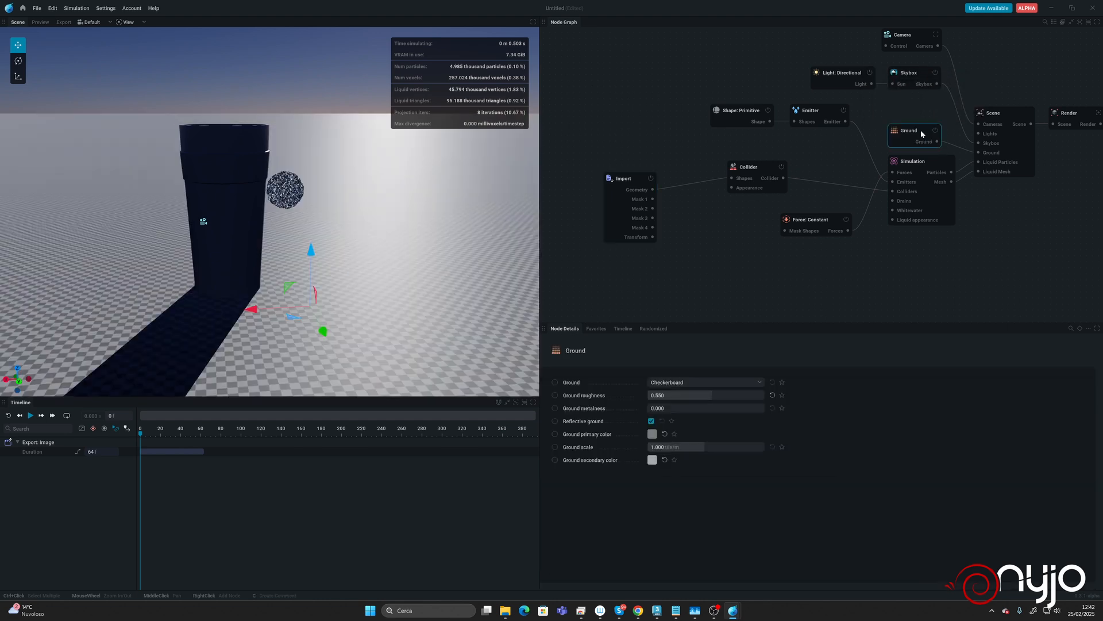
click(676, 382)
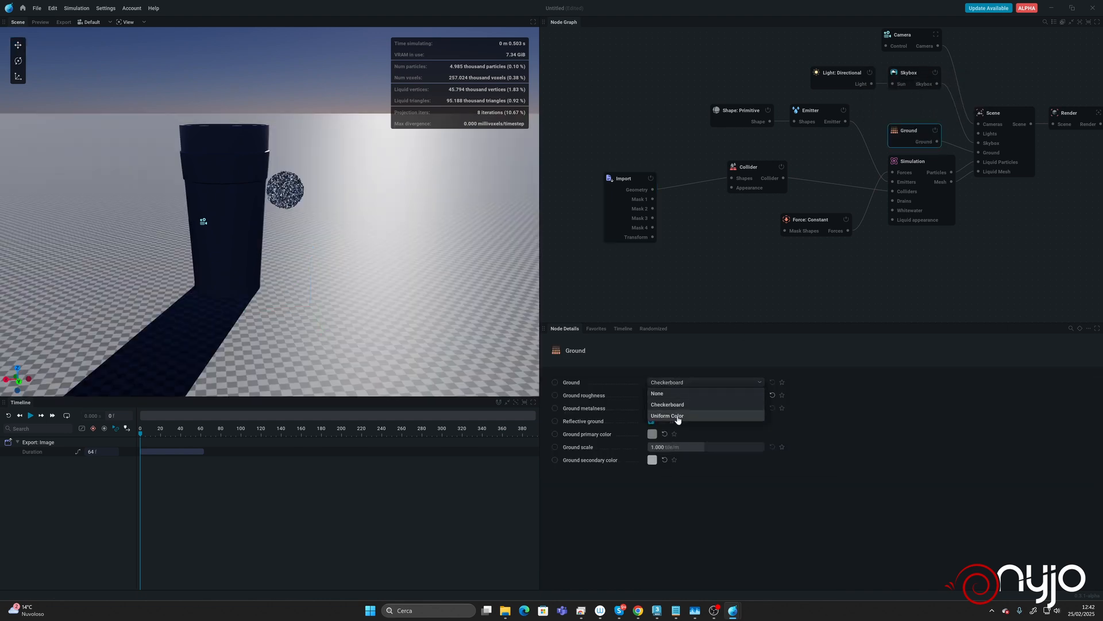
click(684, 409)
drag(330, 221, 392, 256)
Set the directional light's inherited sun color to 100%, azimuth to about 157.2° and elevation to about 70.8°
click(906, 70)
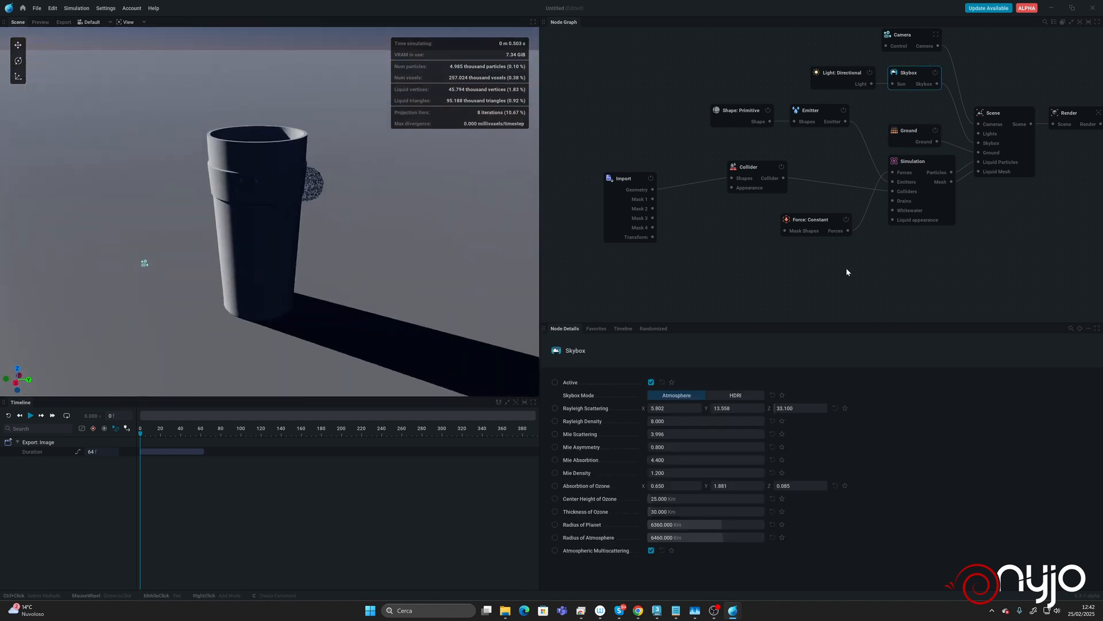
click(837, 69)
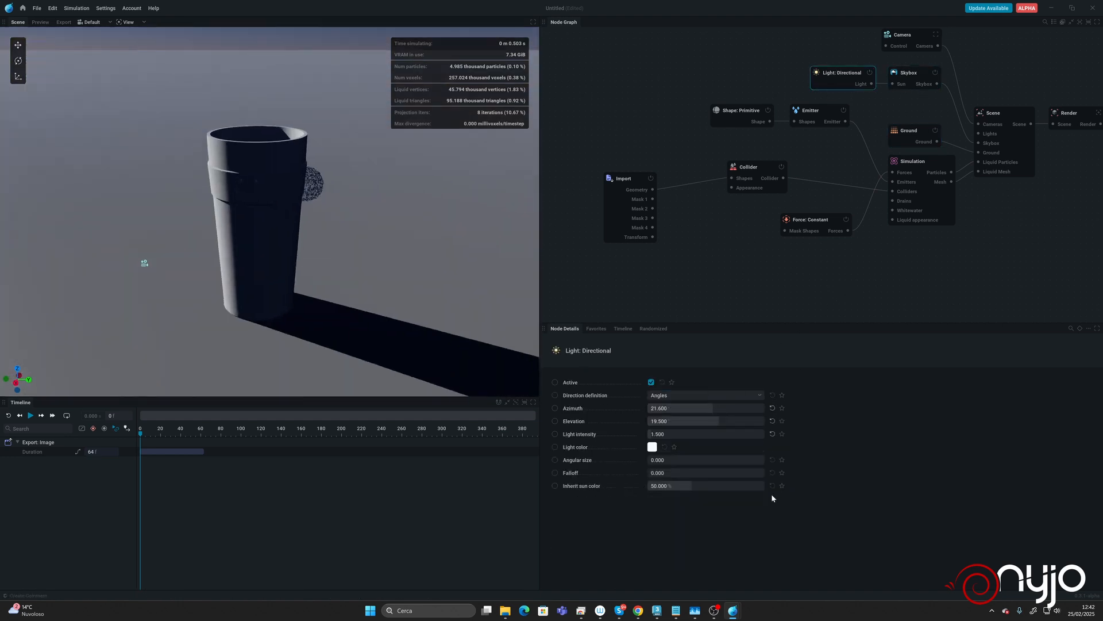
click(684, 486)
drag(684, 484, 612, 484)
text(100)
key(Return)
drag(673, 436, 724, 425)
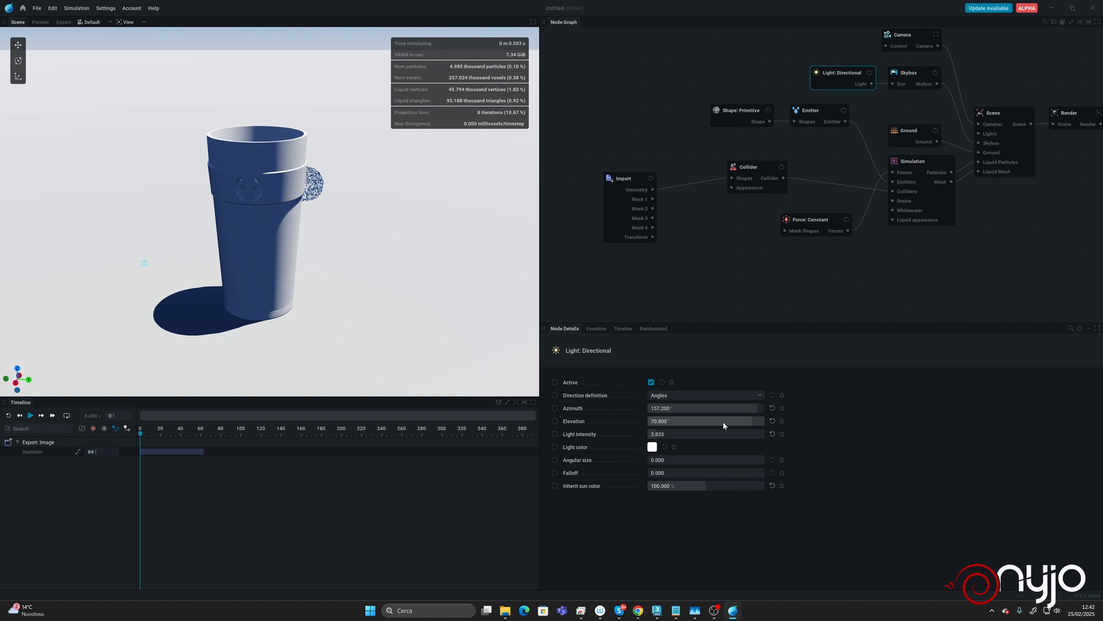
Set the directional light's intensity to 3
click(688, 434)
drag(687, 434, 602, 430)
text(3)
key(Return)
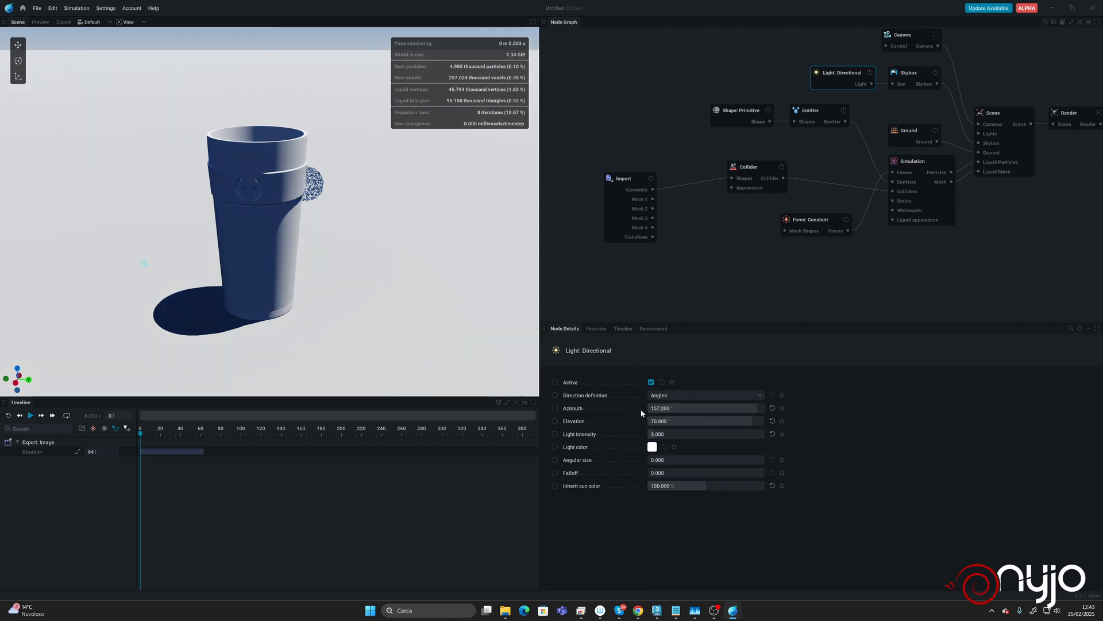
Darken the ground's primary color to a near-black tone
drag(361, 276, 412, 266)
click(916, 130)
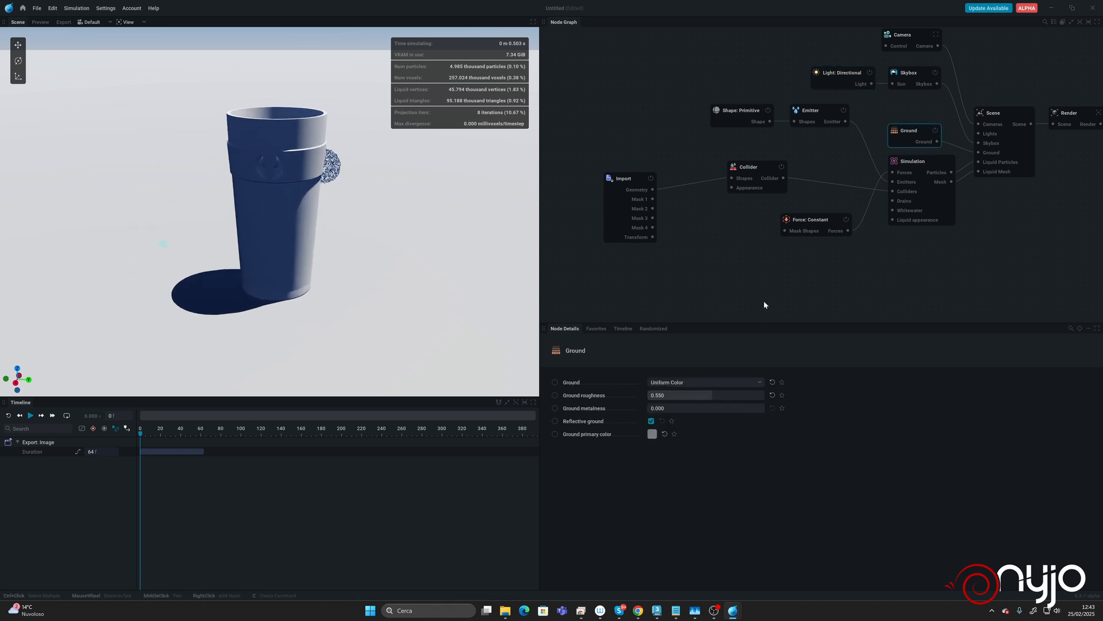
click(652, 433)
drag(700, 461, 695, 449)
click(805, 485)
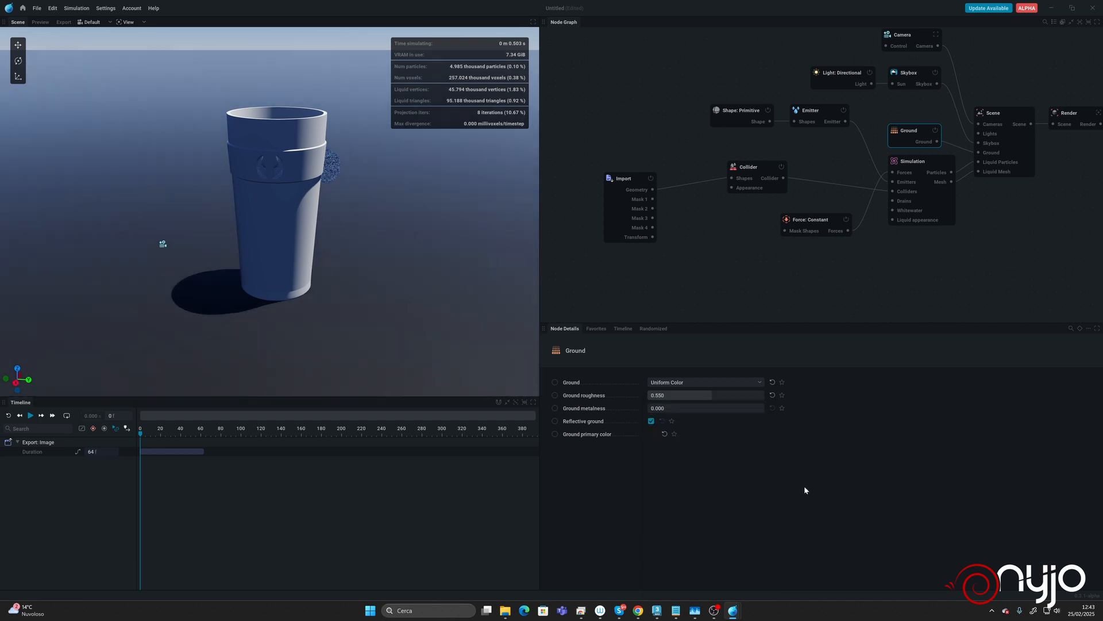
middle_drag(480, 258, 381, 256)
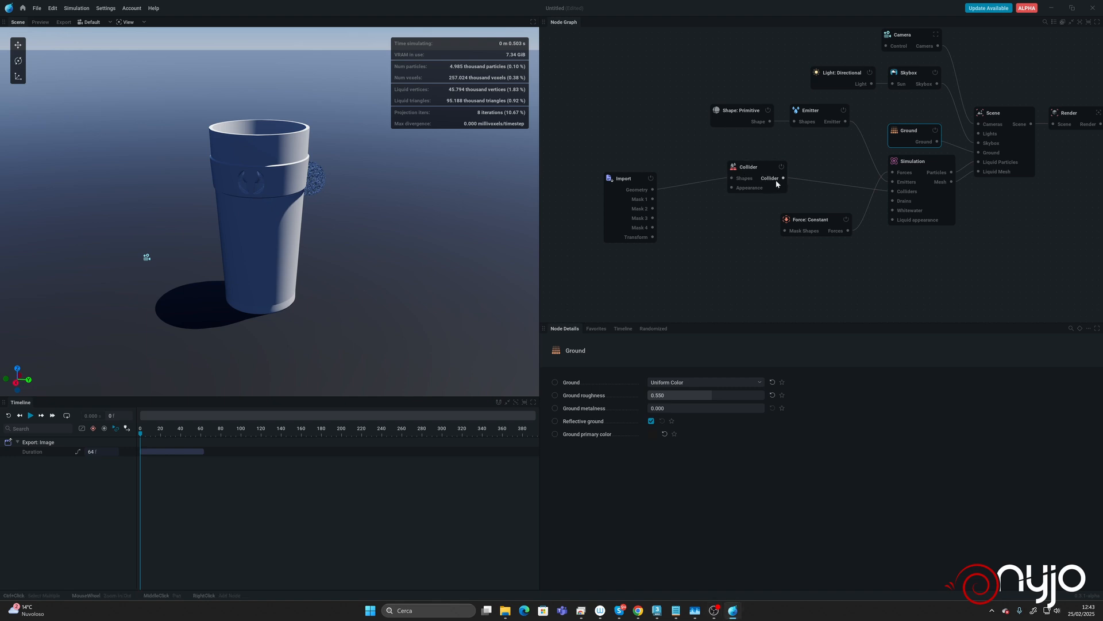
Move the emitter's sphere above the cup opening, to about X 10.6 m, Y -10.5 m, Z 28.1 m
click(740, 113)
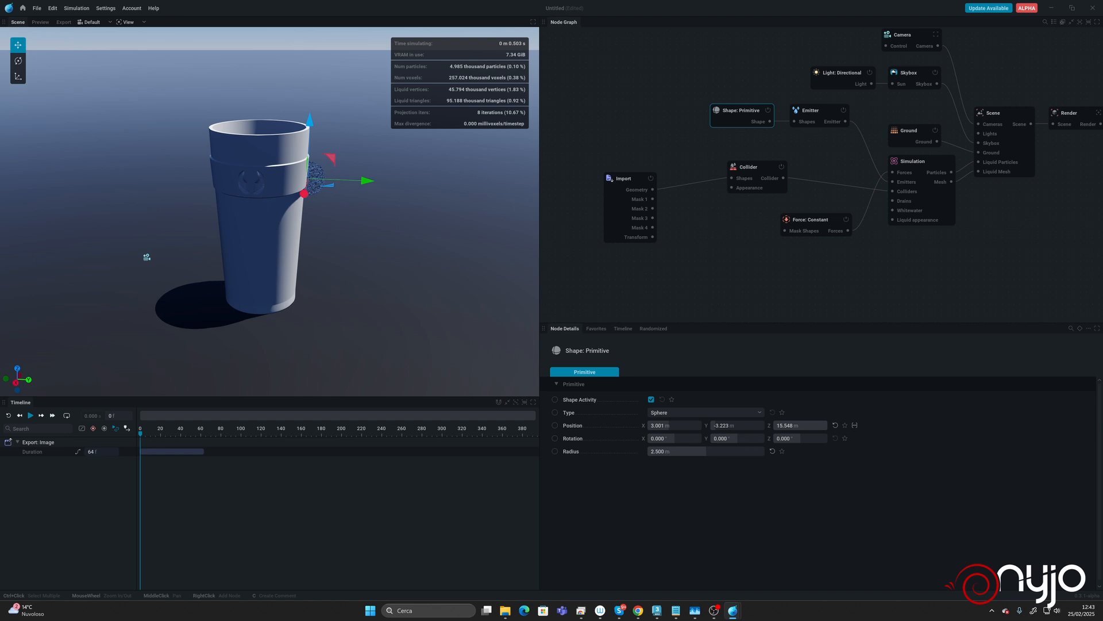
drag(363, 185, 264, 39)
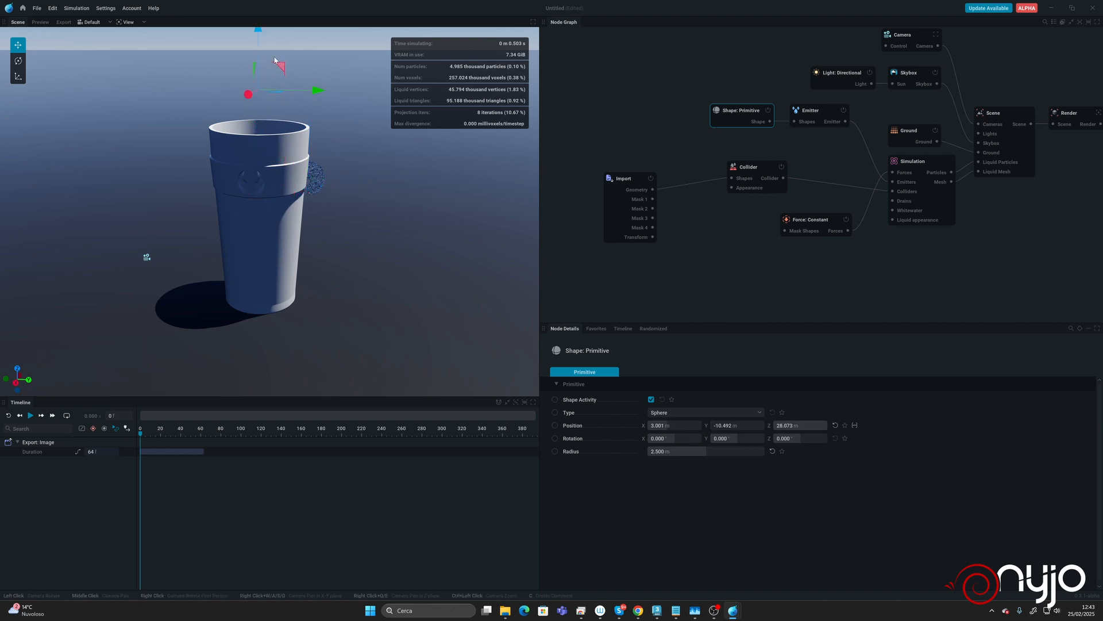
drag(331, 234, 401, 239)
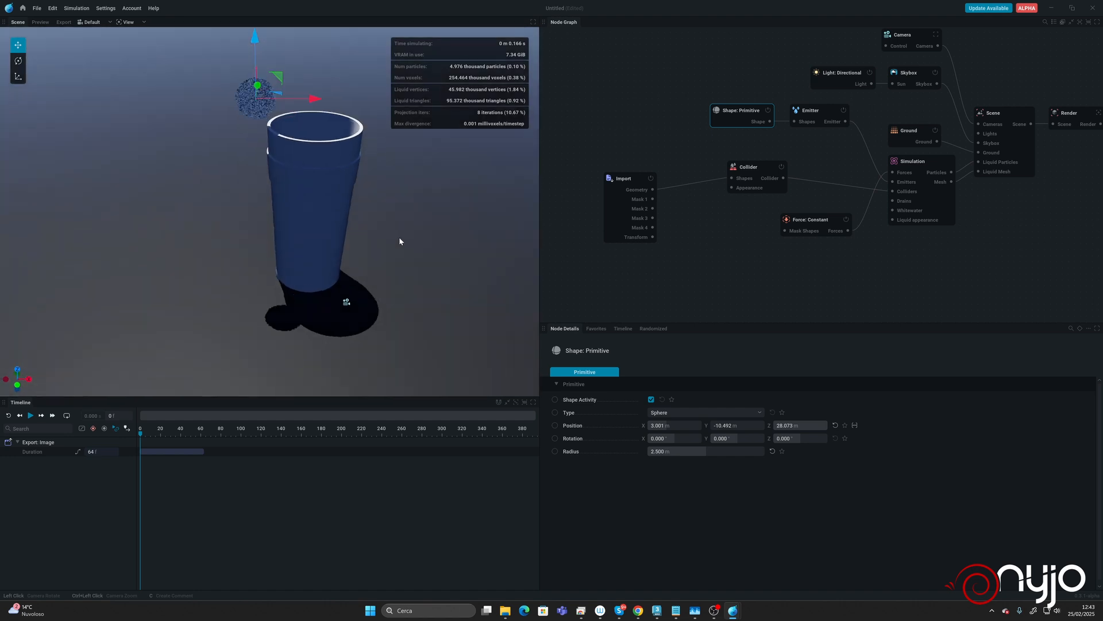
drag(319, 99, 374, 98)
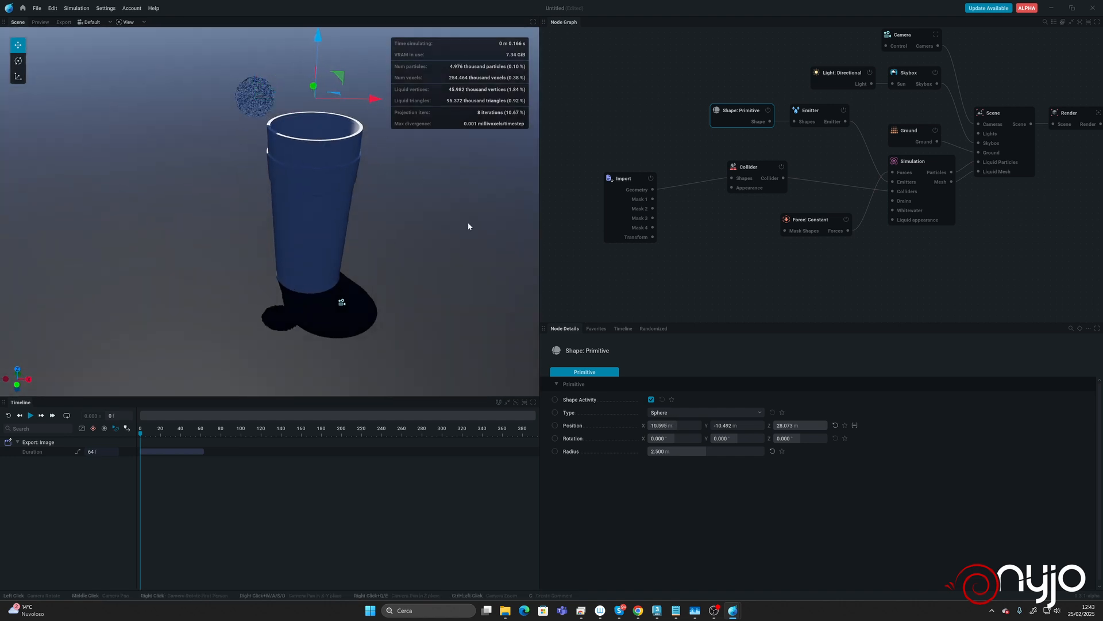
drag(460, 225, 401, 249)
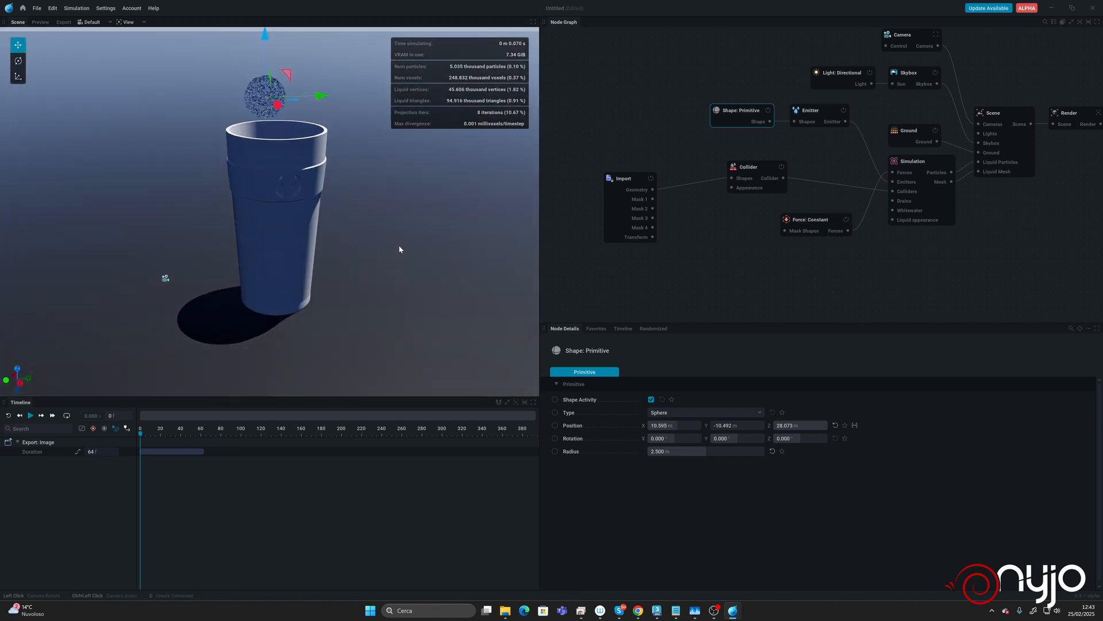
Shift the Collider node nearer the Import node and hide the collider in the scene
drag(757, 169, 733, 172)
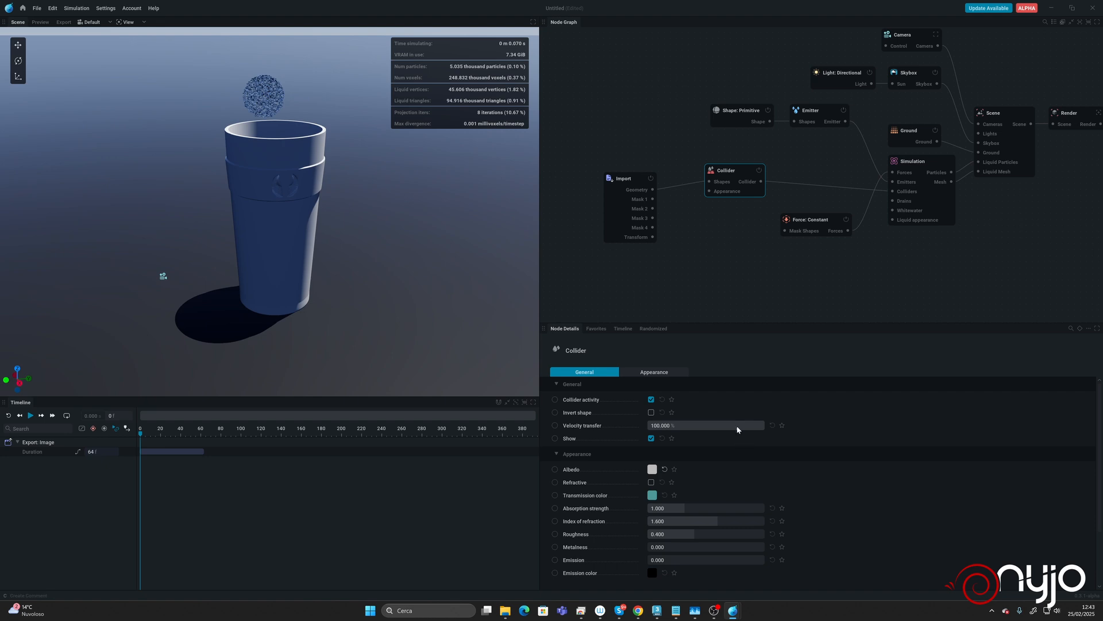
click(651, 439)
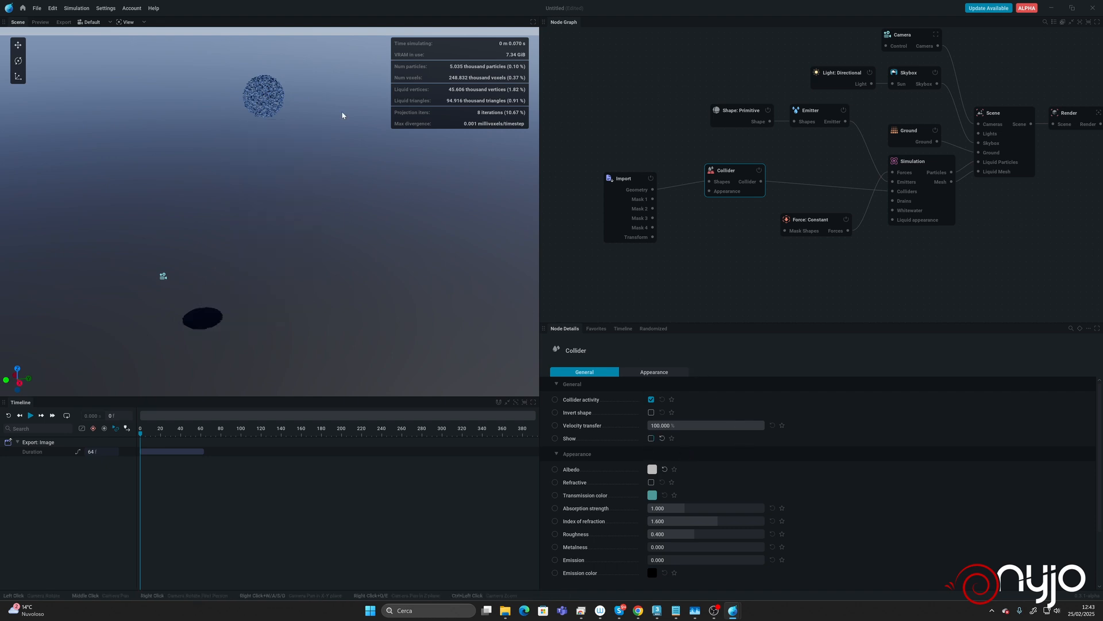
drag(308, 181, 302, 174)
Run the simulation to frame 227, examine how the liquid behaves around the hidden cup, and reset it to the start
key(space)
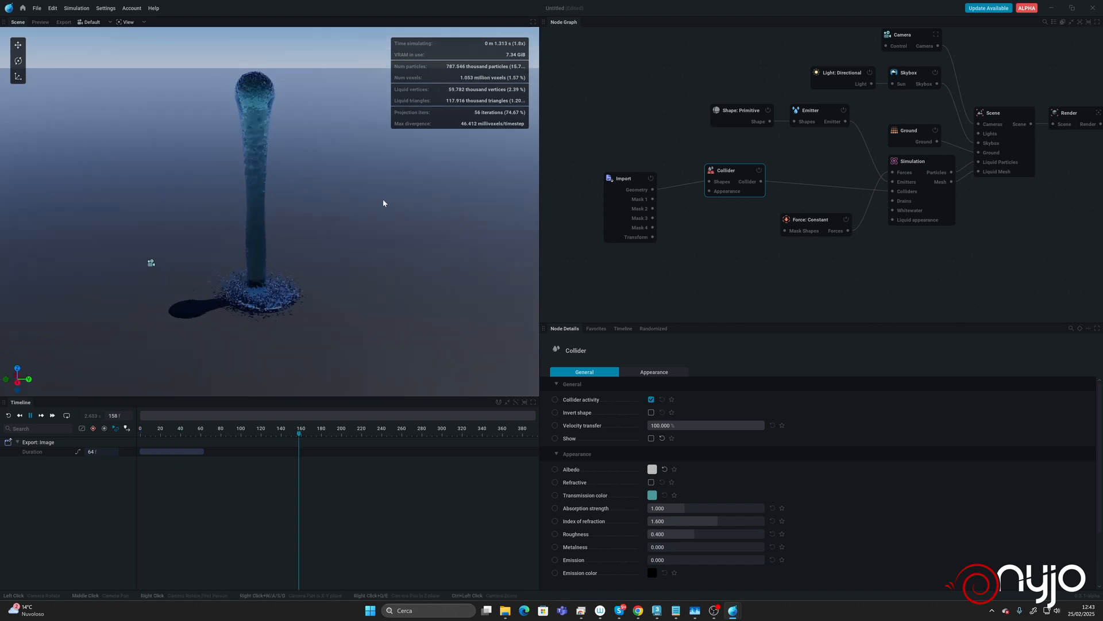
key(space)
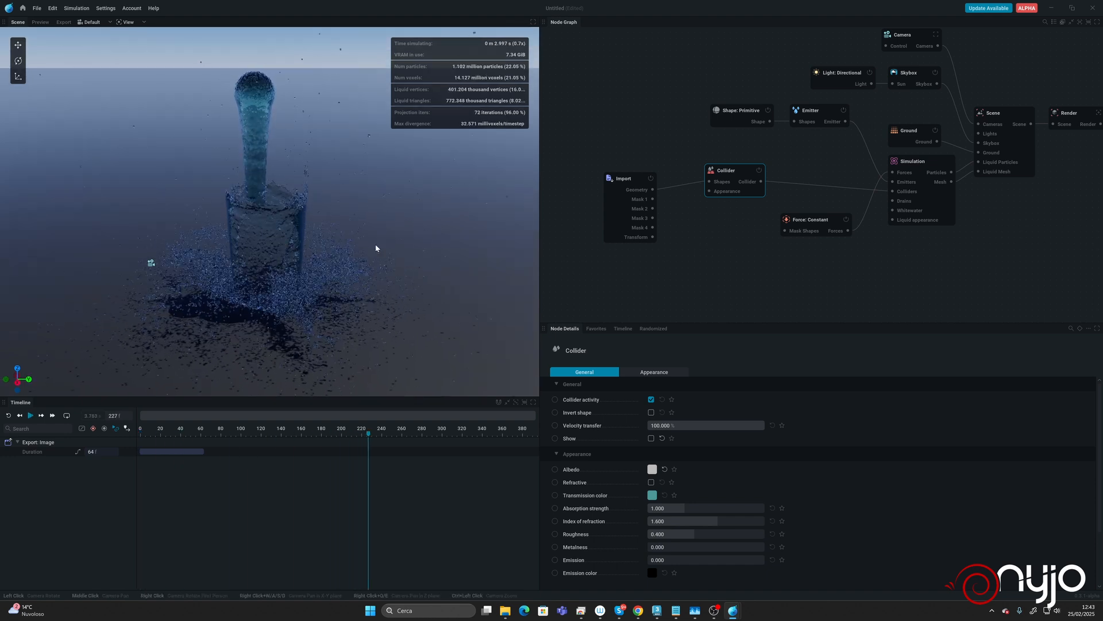
mouse_move(349, 254)
mouse_down()
mouse_move(314, 242)
mouse_move(363, 217)
mouse_move(278, 213)
mouse_move(343, 249)
mouse_move(345, 236)
mouse_up()
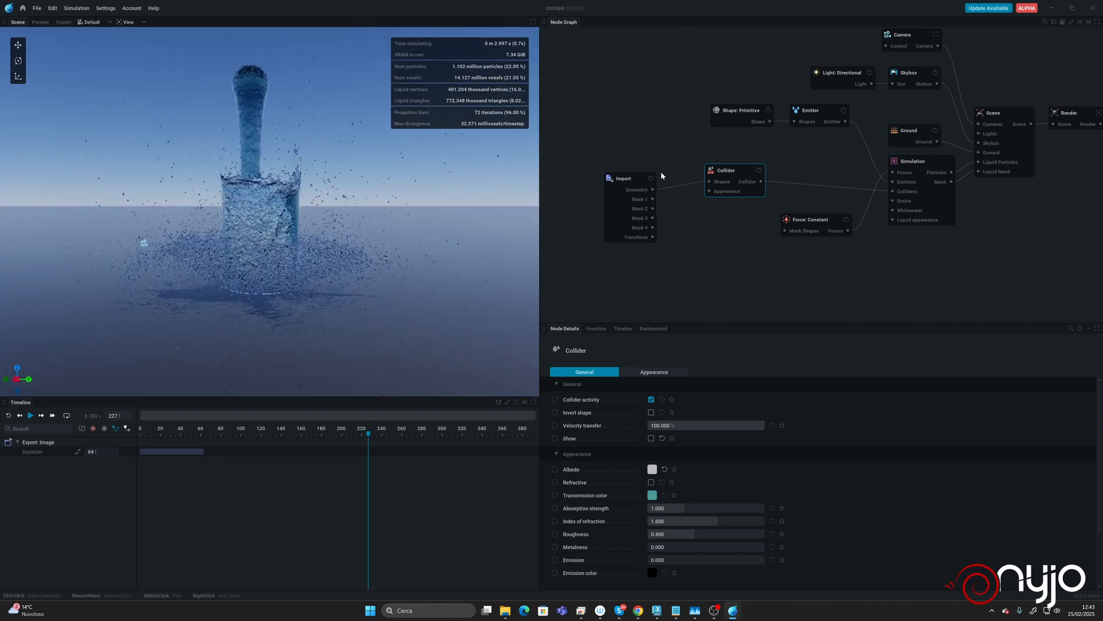
key(r)
Show the collider again and raise the imported cup slightly to about Z 0.65 m
click(633, 180)
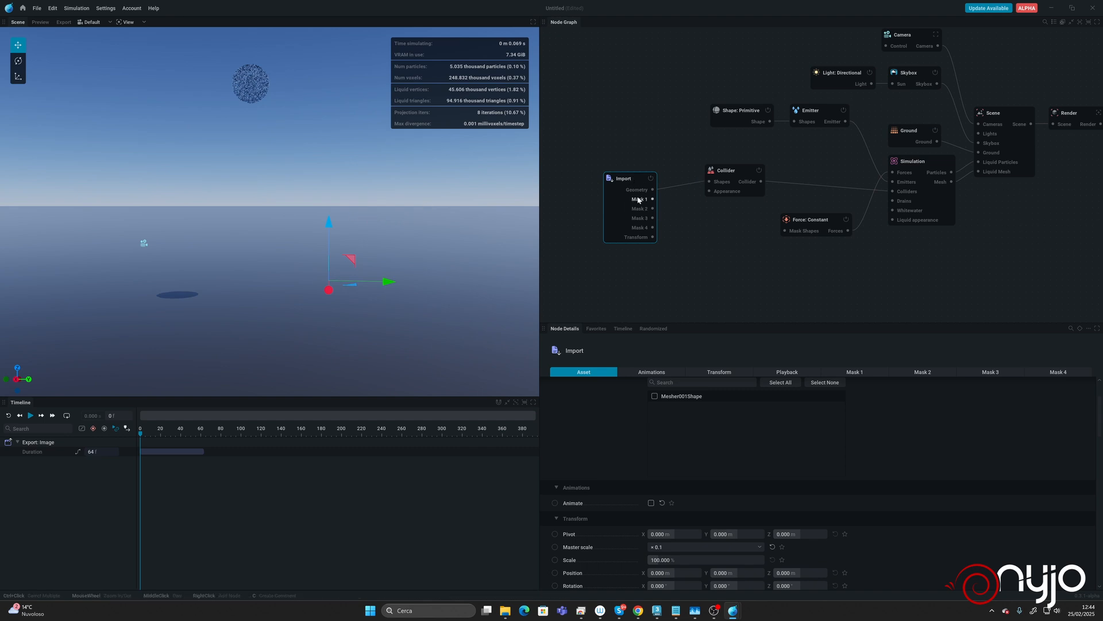
click(742, 173)
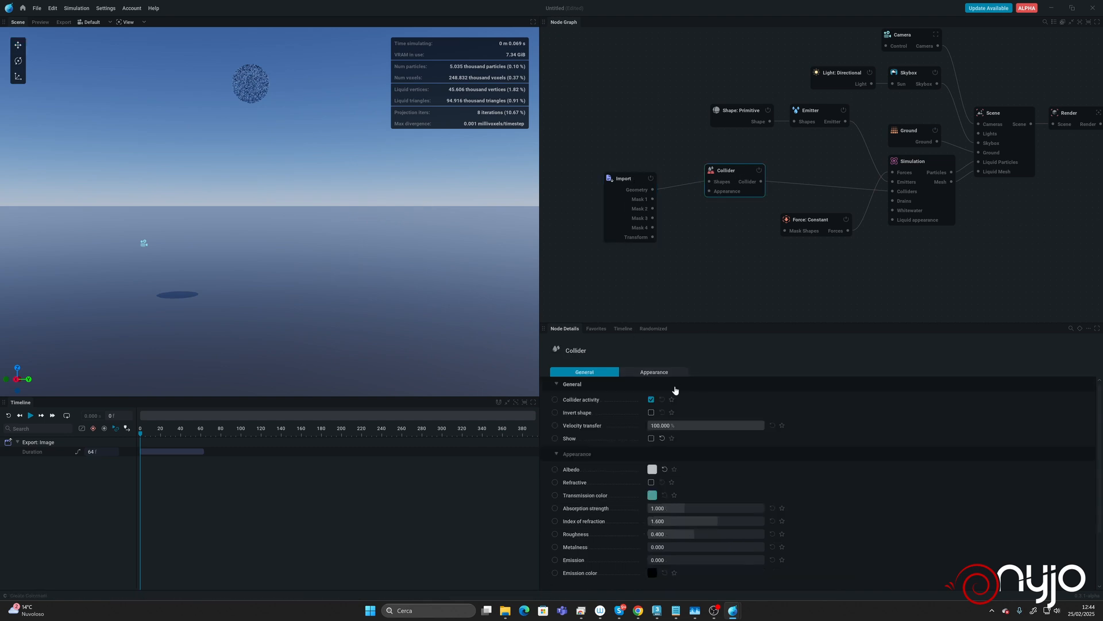
click(651, 437)
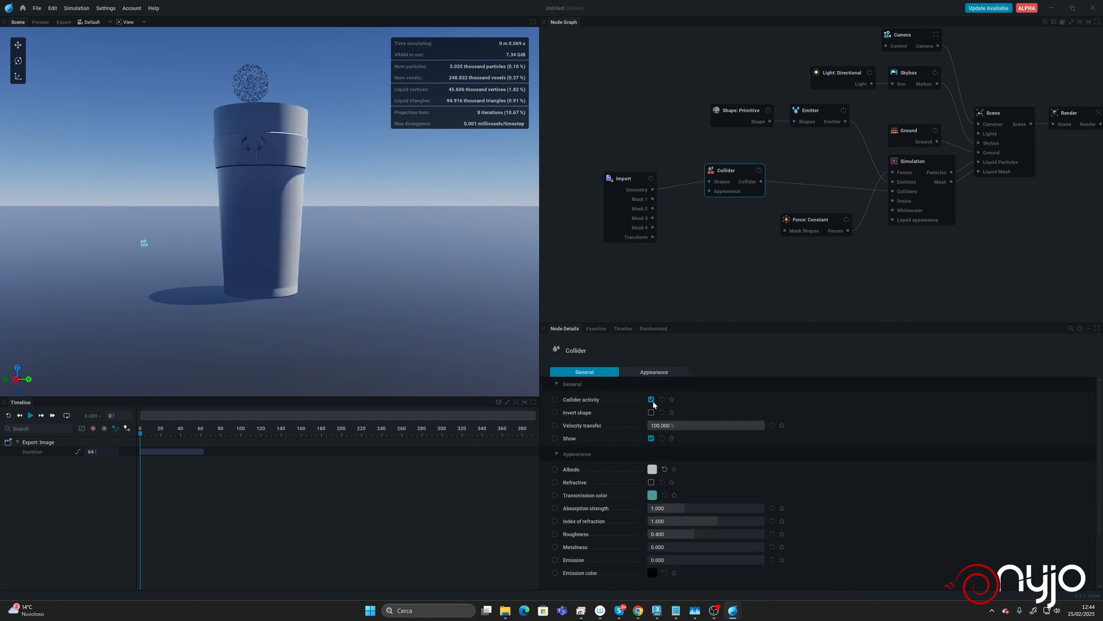
click(626, 184)
drag(327, 239, 330, 235)
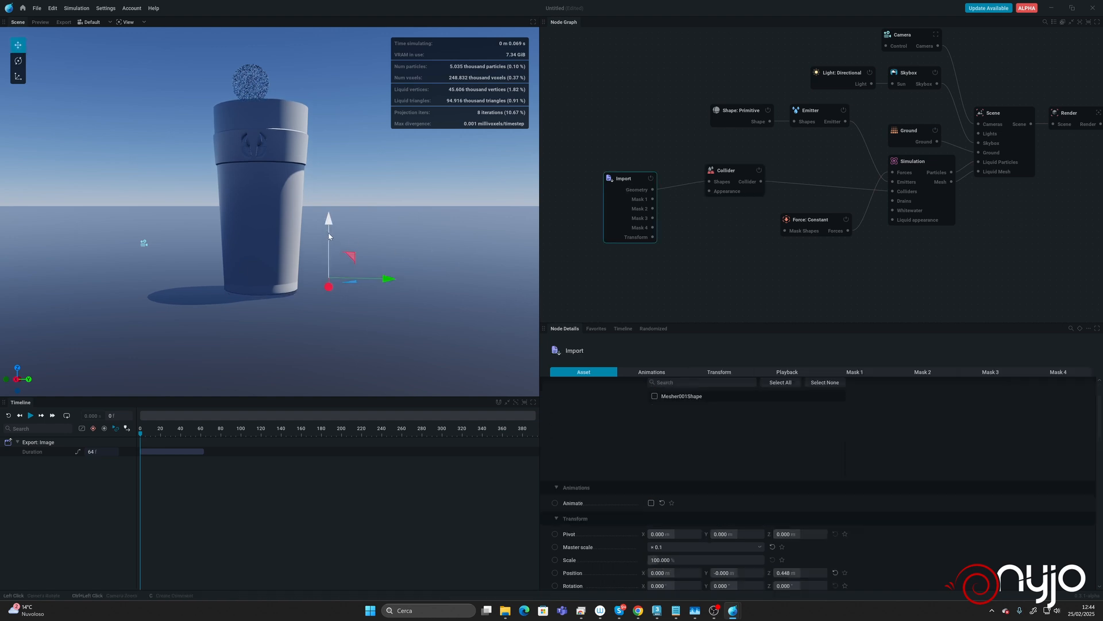
Set the imported cup's Relative Resolution to 200%
drag(408, 226, 401, 238)
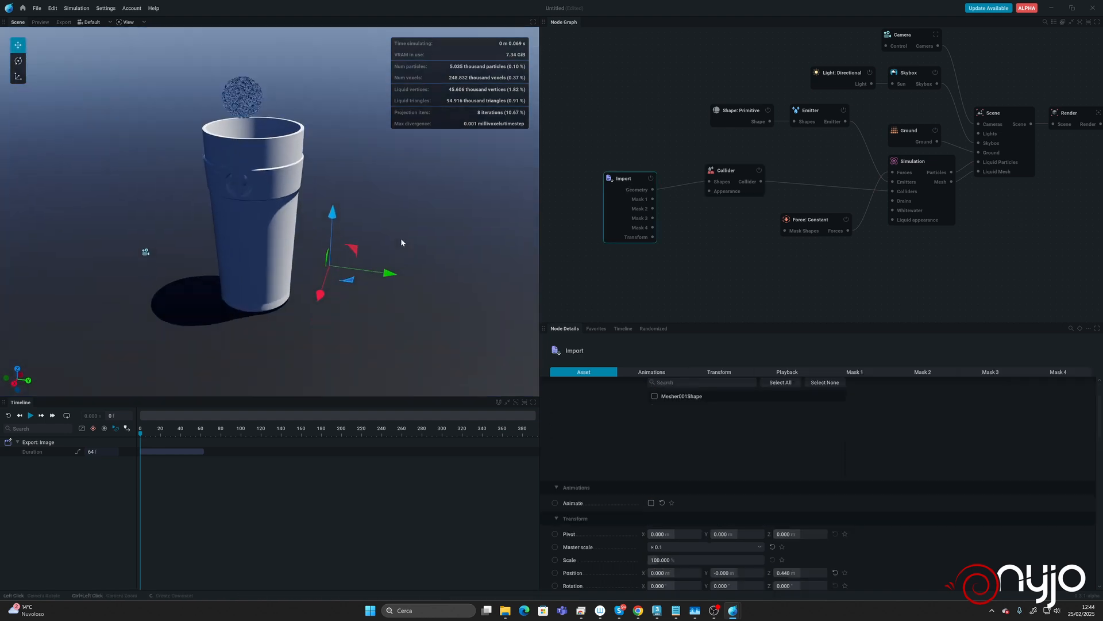
scroll(740, 429, up, 2)
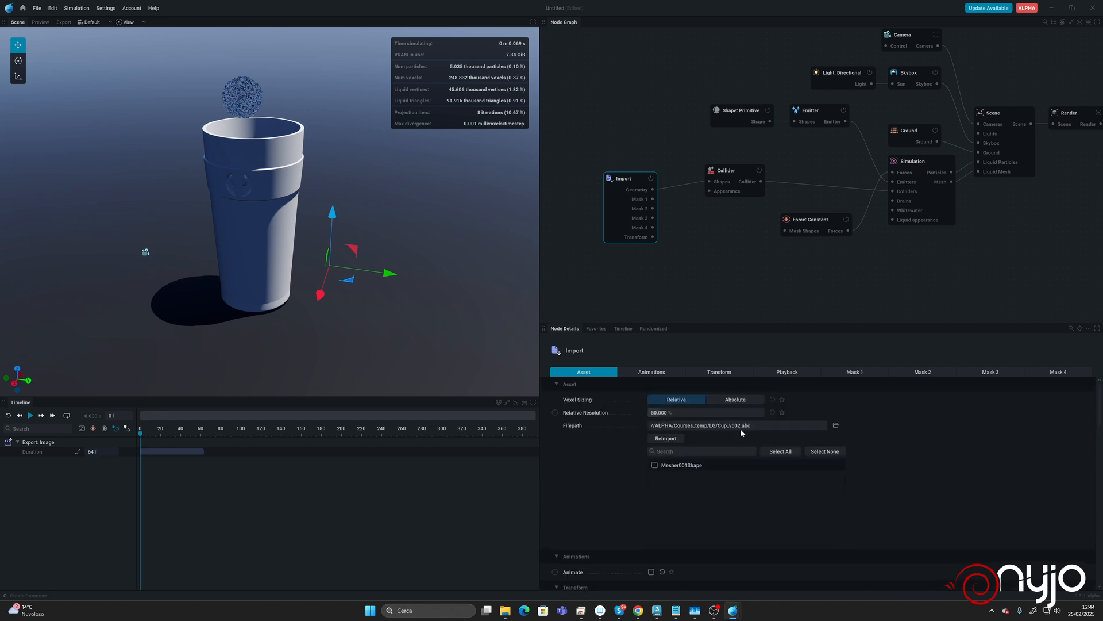
click(691, 411)
text(200)
key(Return)
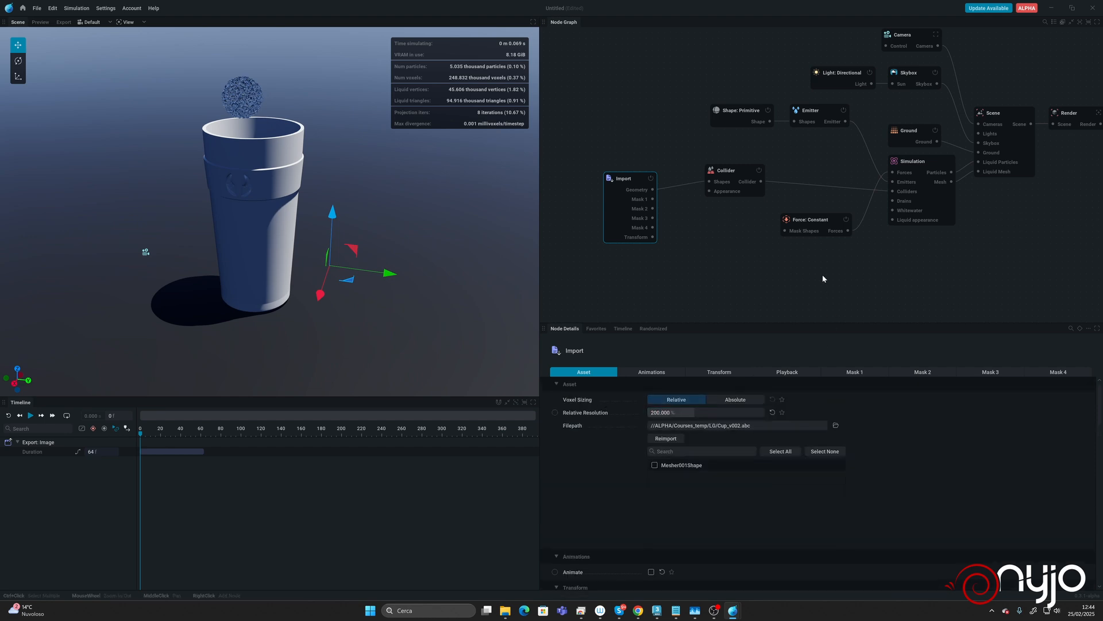
Hide the collider, run the simulation past frame 193 to check the liquid against the cup, and reset it to the start
click(732, 170)
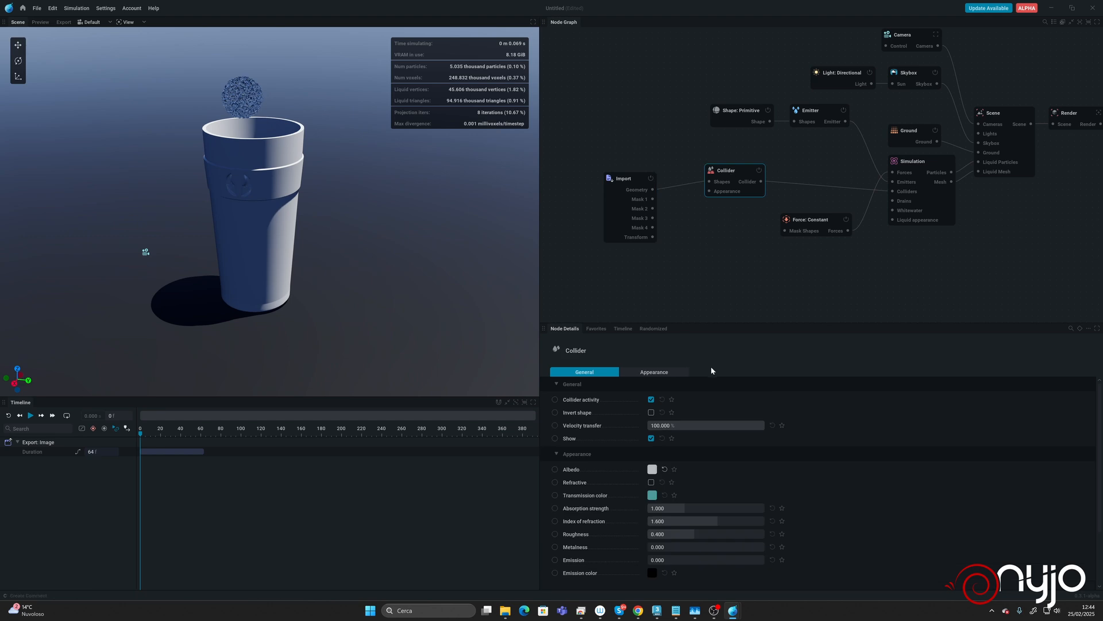
click(651, 439)
key(space)
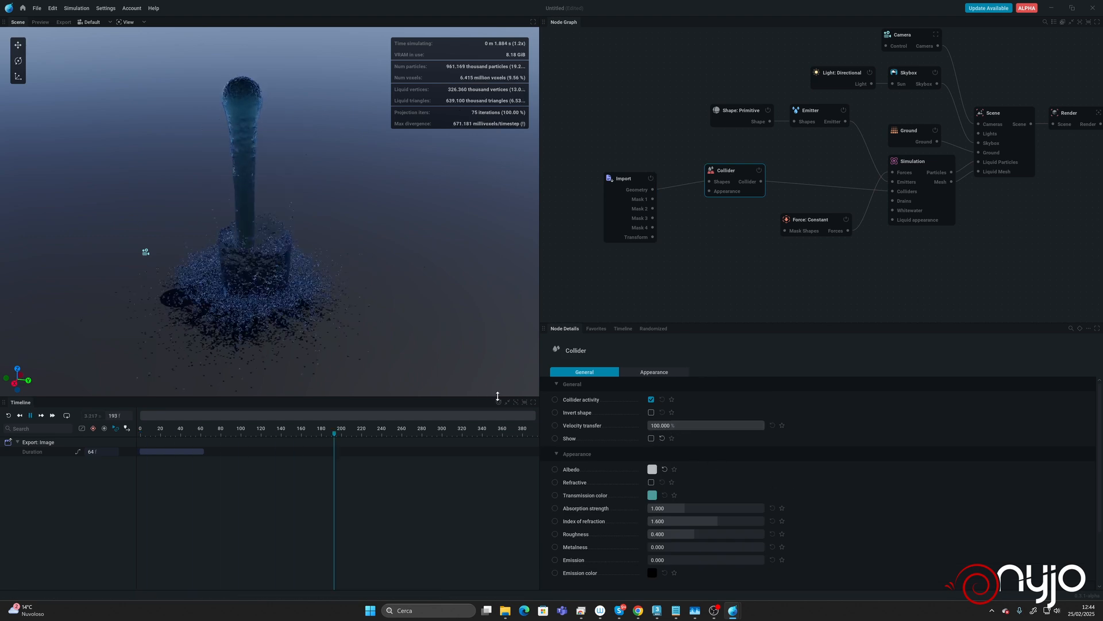
key(space)
drag(346, 350, 304, 341)
key(r)
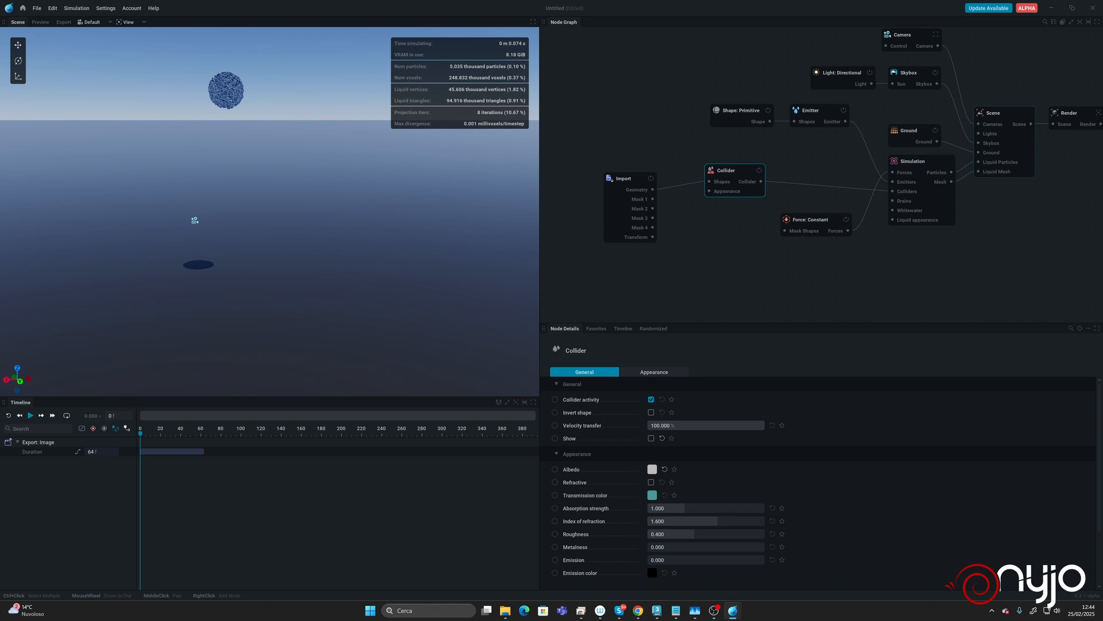
Set the radius of the emitter's sphere shape to 0.5 m
click(741, 111)
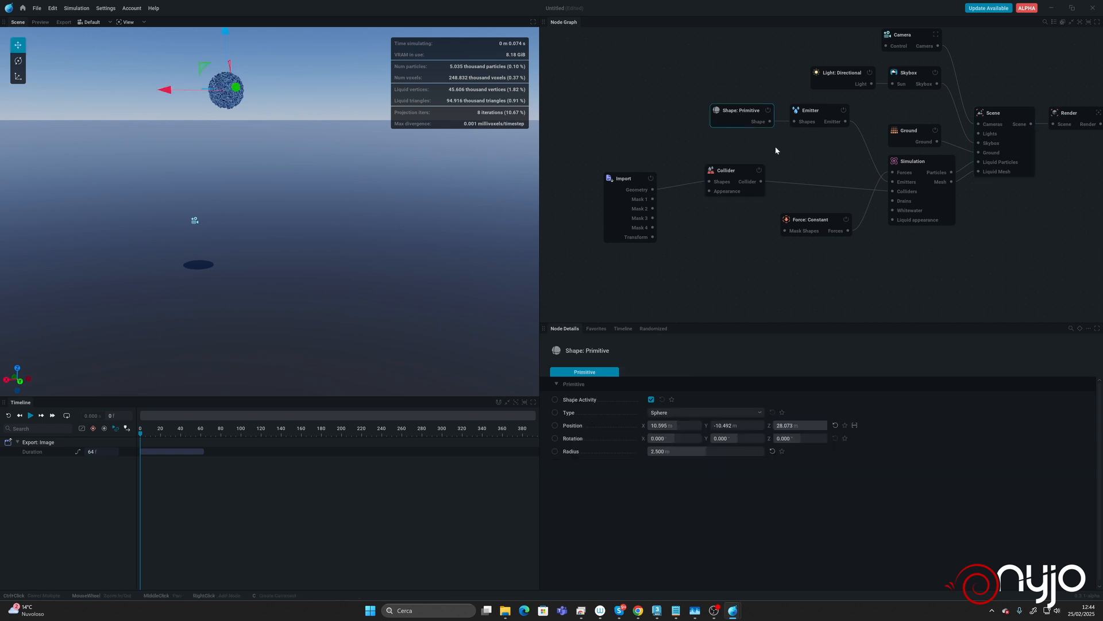
click(667, 450)
text(0.5)
key(Return)
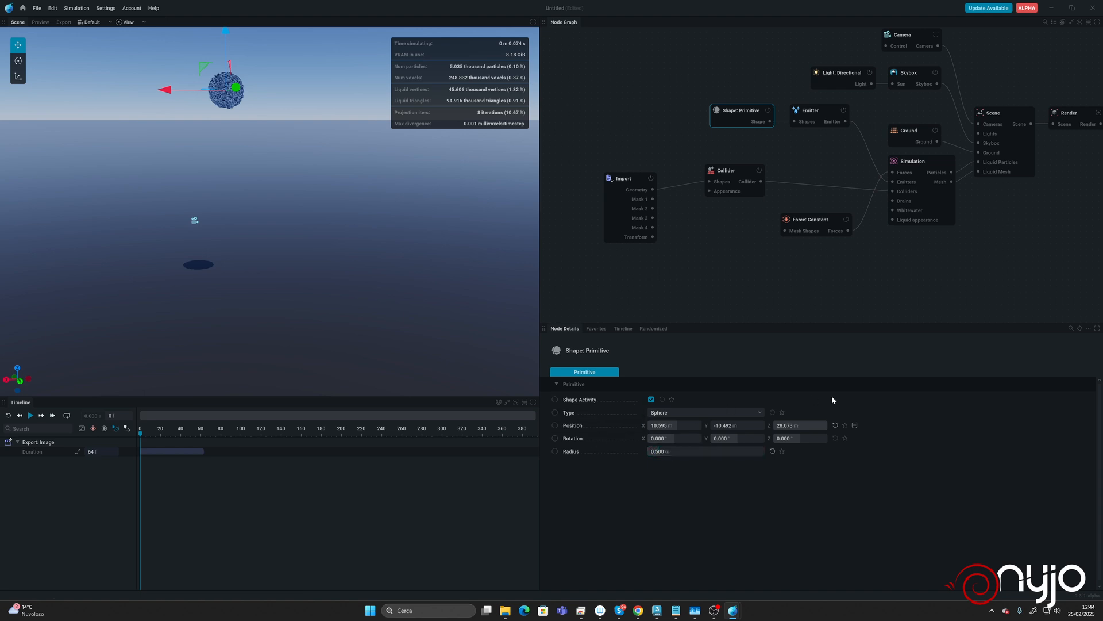
Move the Emitter and Shape: Primitive nodes above the Import and Collider nodes, and turn off the emitter's particle lifetime
click(811, 109)
drag(690, 85, 714, 108)
click(714, 108)
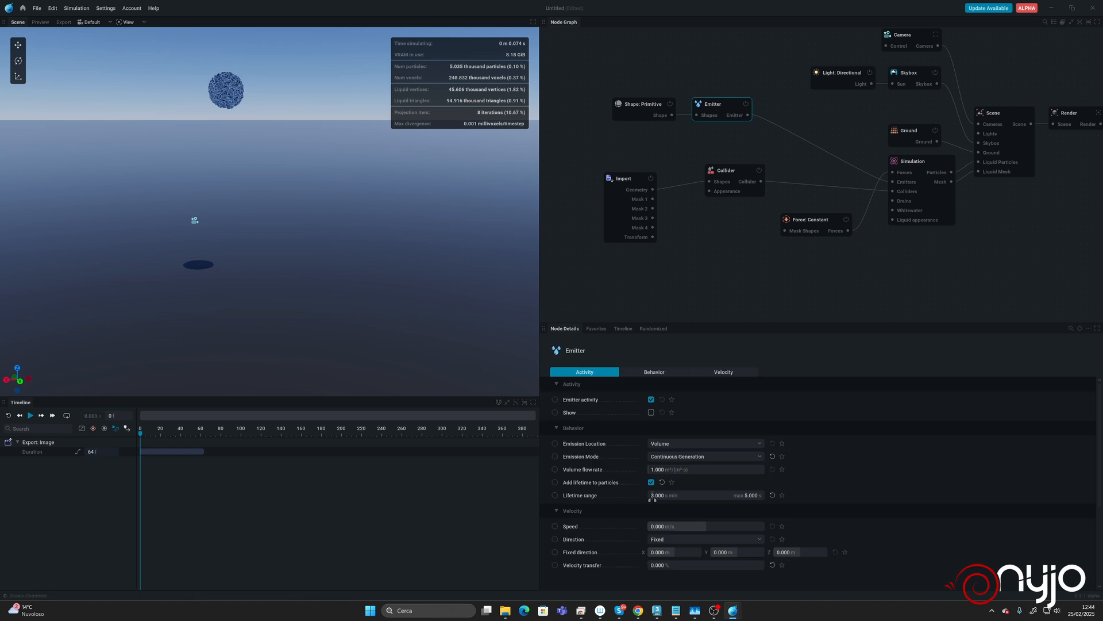
click(650, 483)
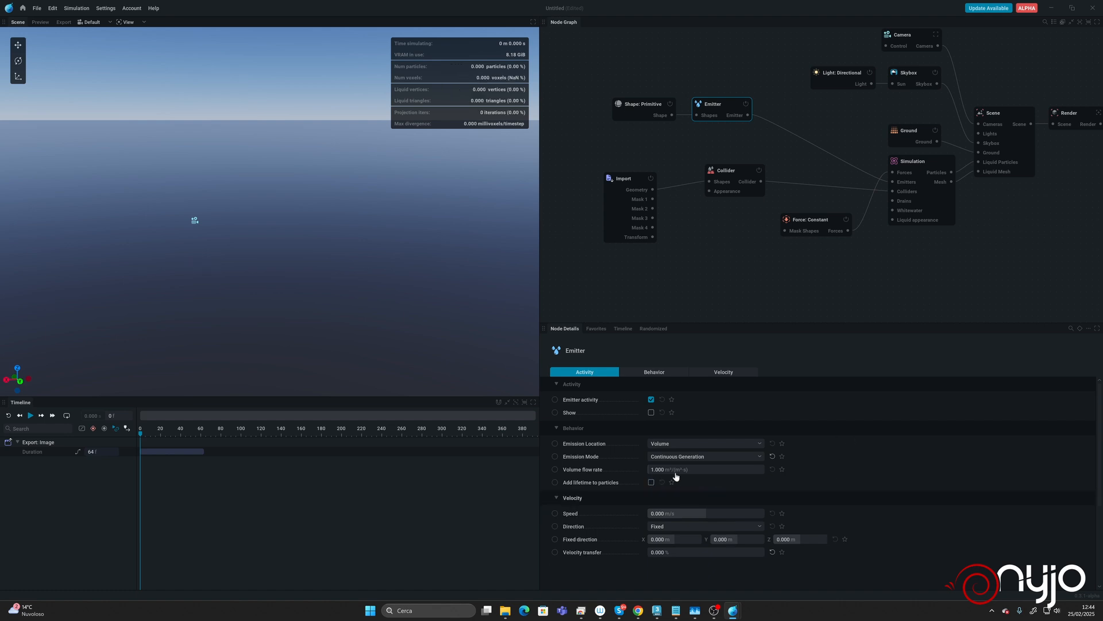
Set the emitter's volume flow rate to 10, run the simulation past frame 434, and reset it to the start
click(668, 471)
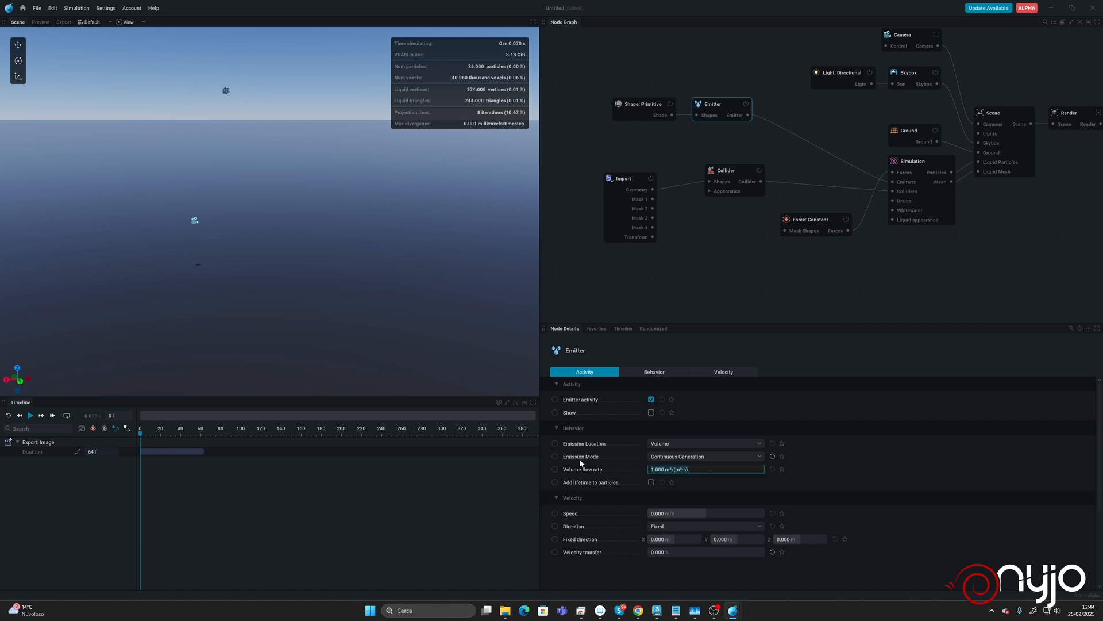
text(10)
key(Return)
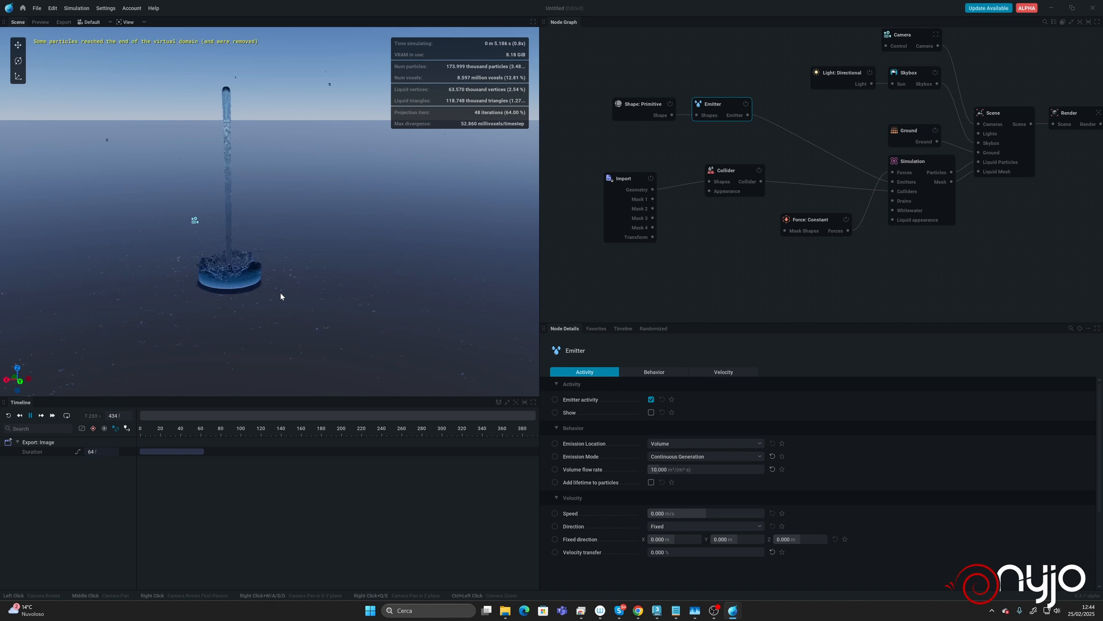
key(space)
key(r)
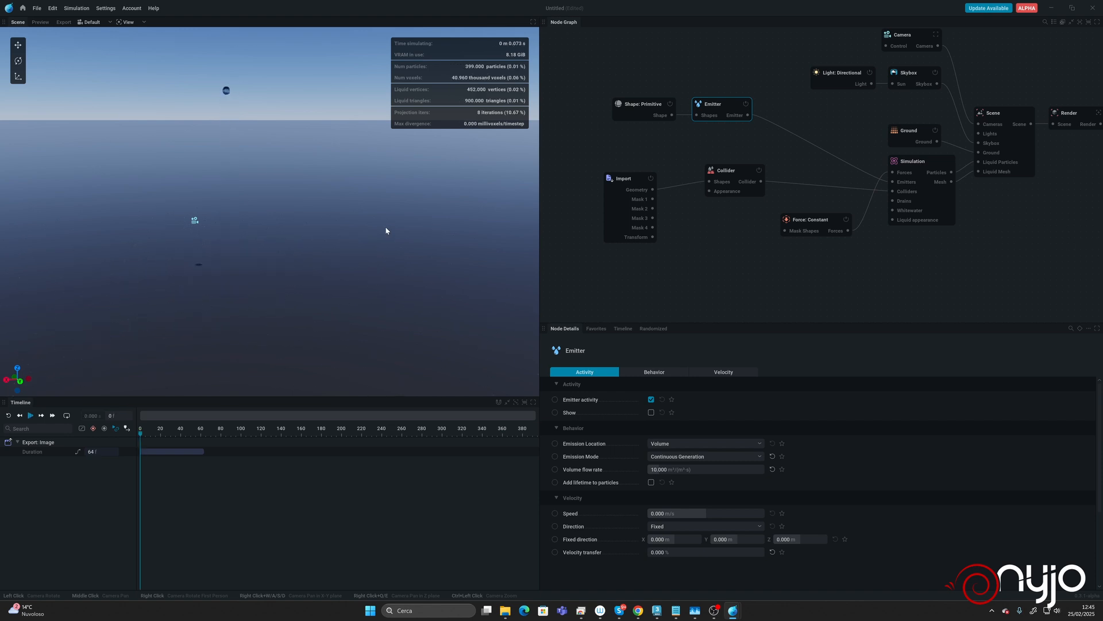
Shift the Force: Constant node below the Collider and bring the Simulation node slightly closer to its input nodes
drag(802, 224, 769, 248)
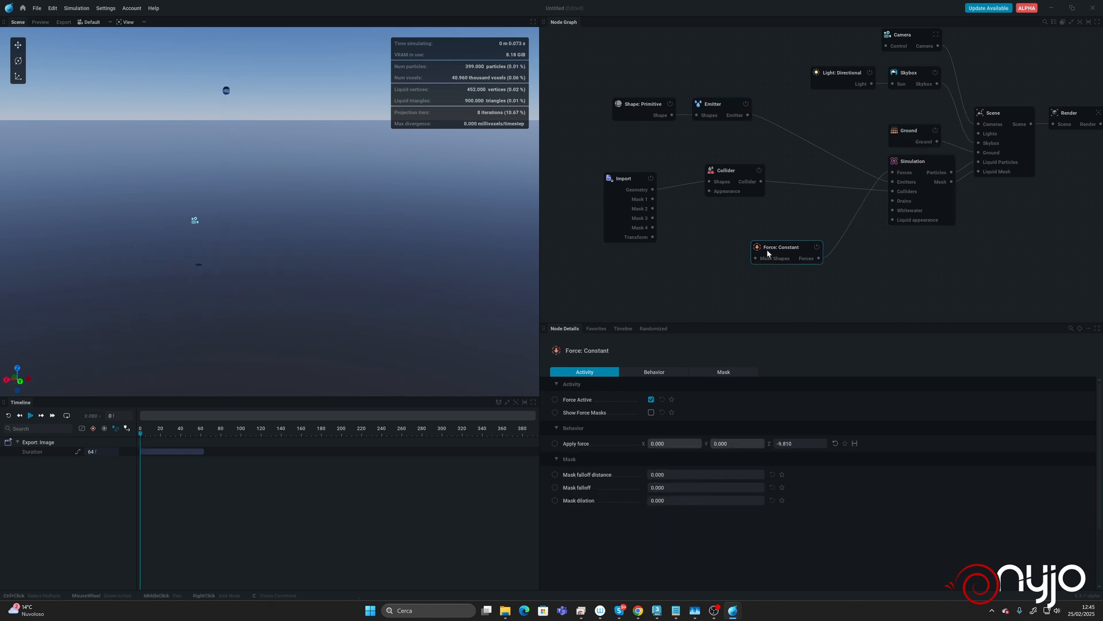
drag(931, 164, 904, 171)
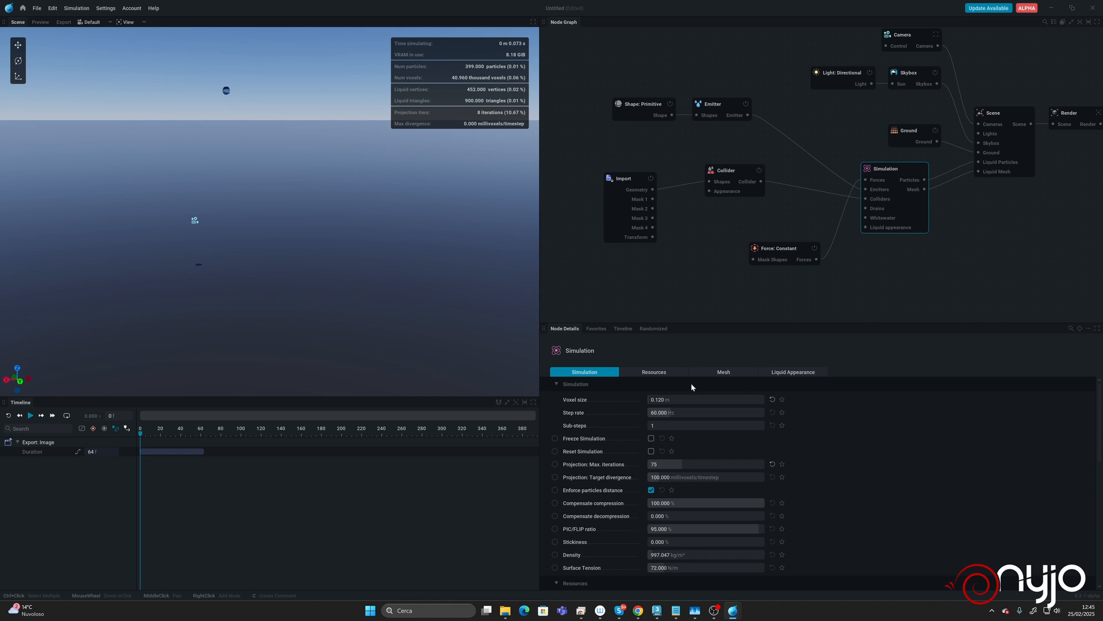
Apply a voxel size of 0.08 m to the simulation, run it to frame 324, and reset it to the start
click(666, 402)
key(ctrl+a)
text(0.08)
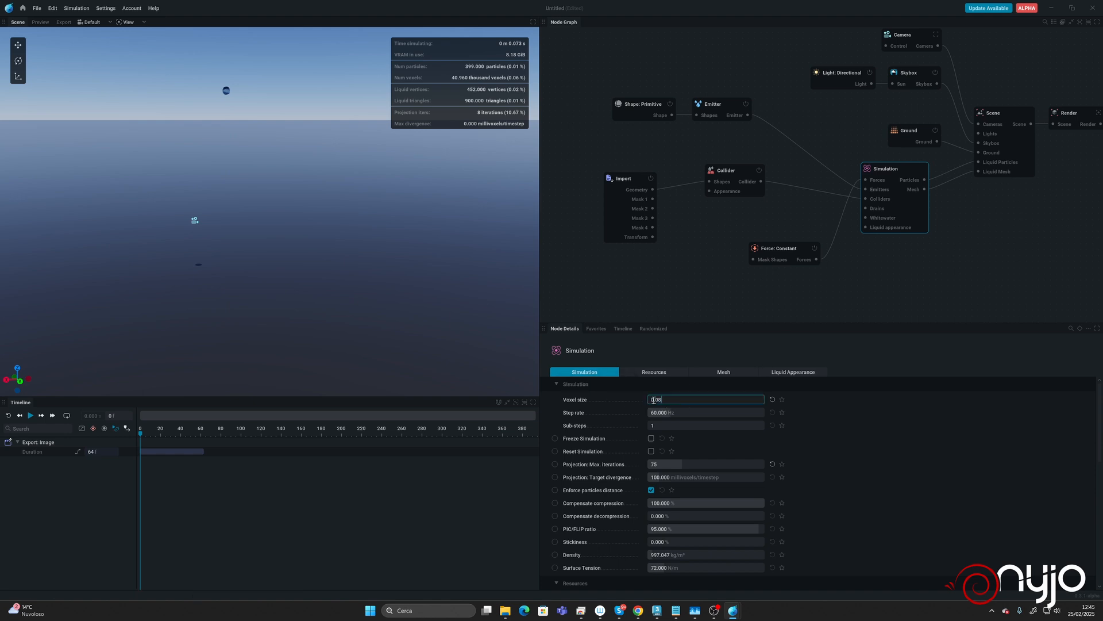
key(Return)
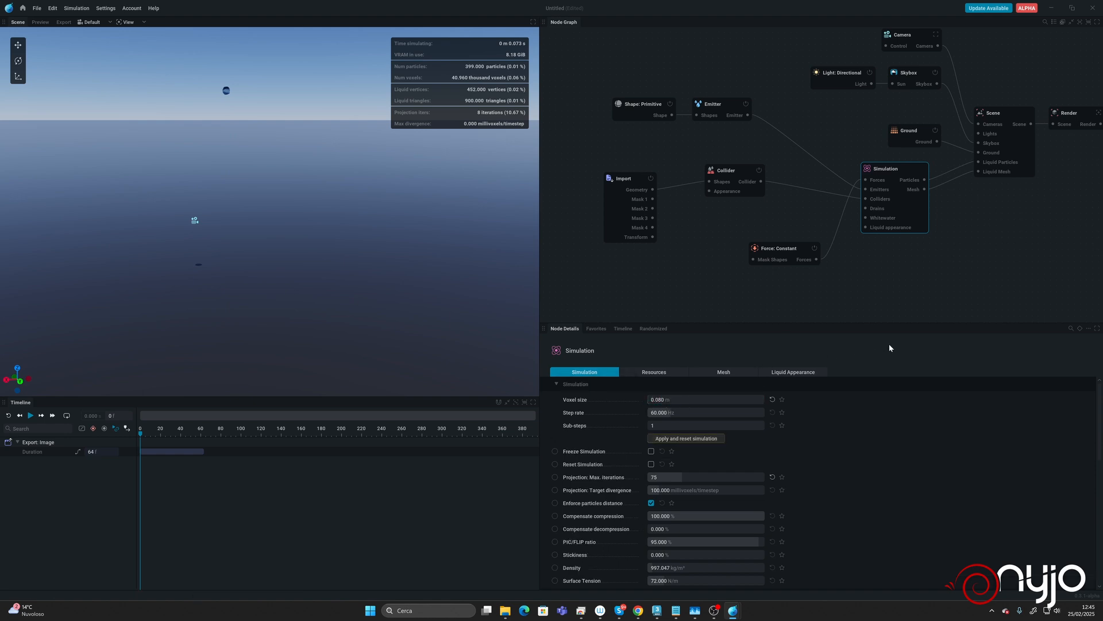
click(679, 438)
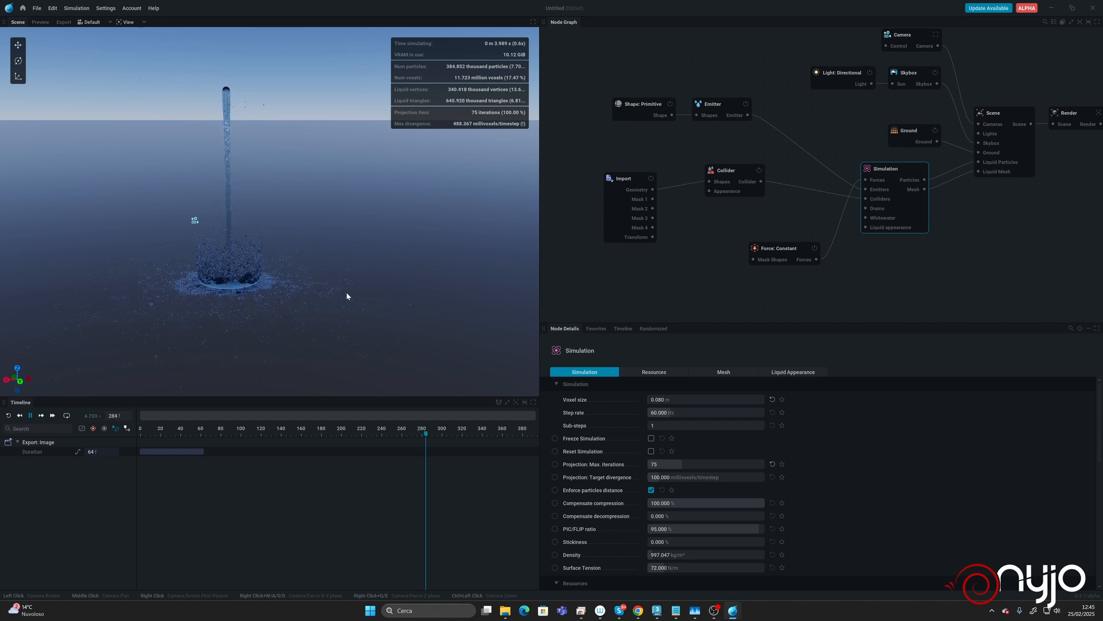
key(space)
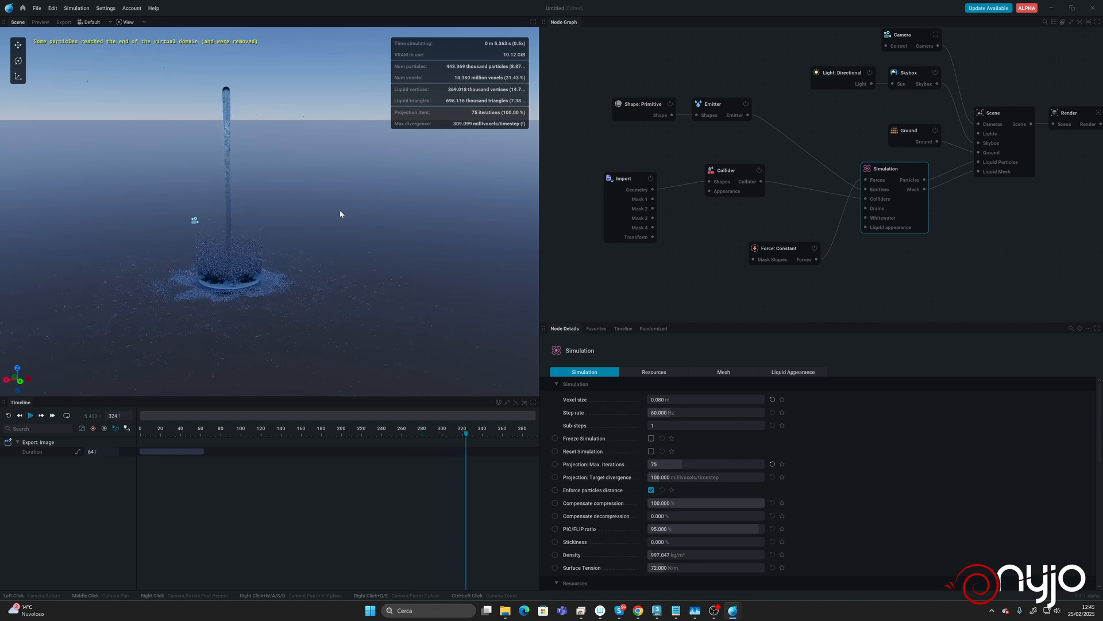
key(r)
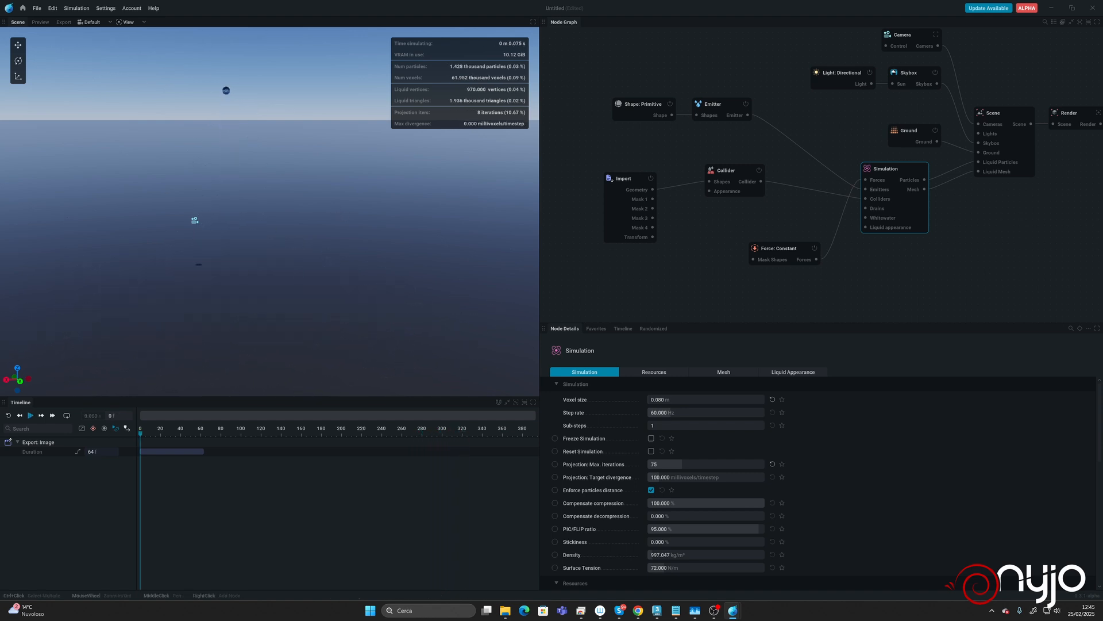
Set the simulation's sub-steps to 2, apply the change with a reset, and test-run the simulation
click(687, 425)
text(2)
key(Return)
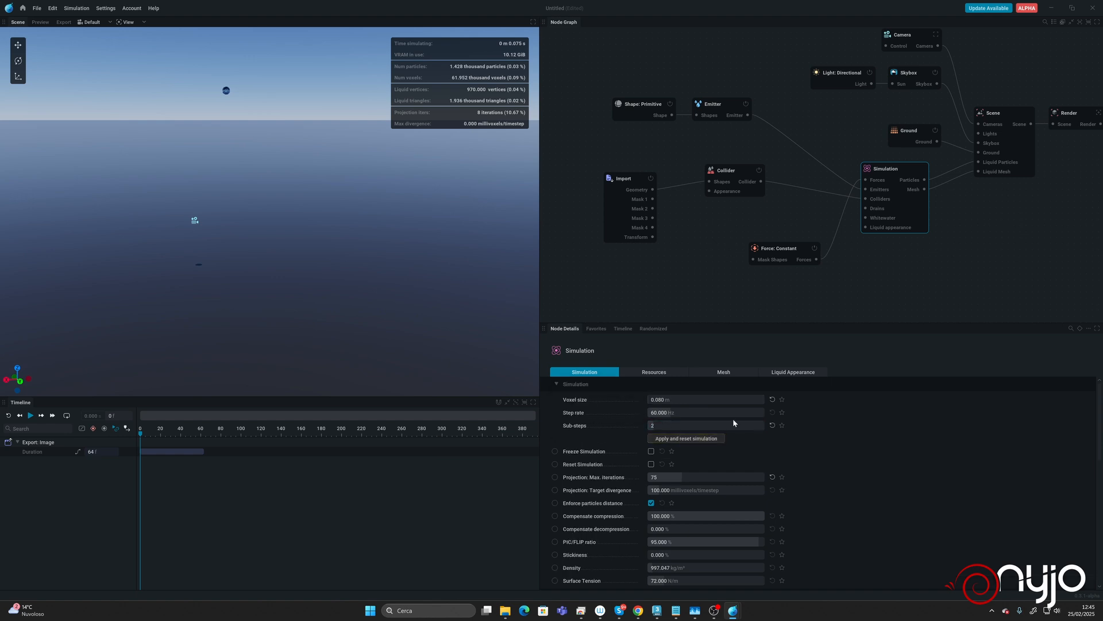
click(688, 440)
key(space)
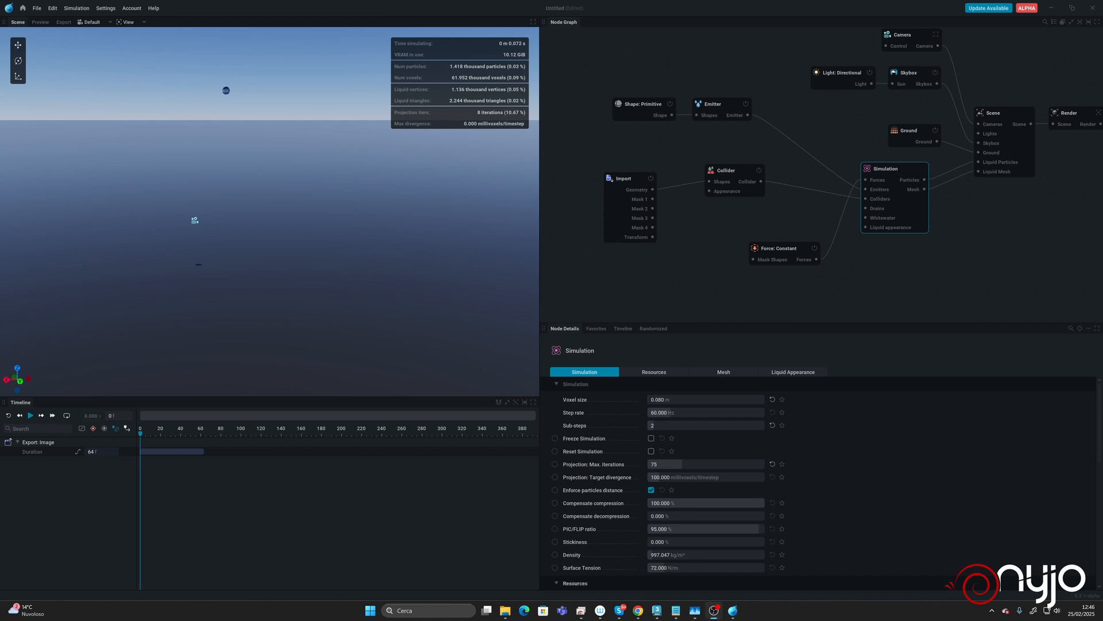
click(803, 10)
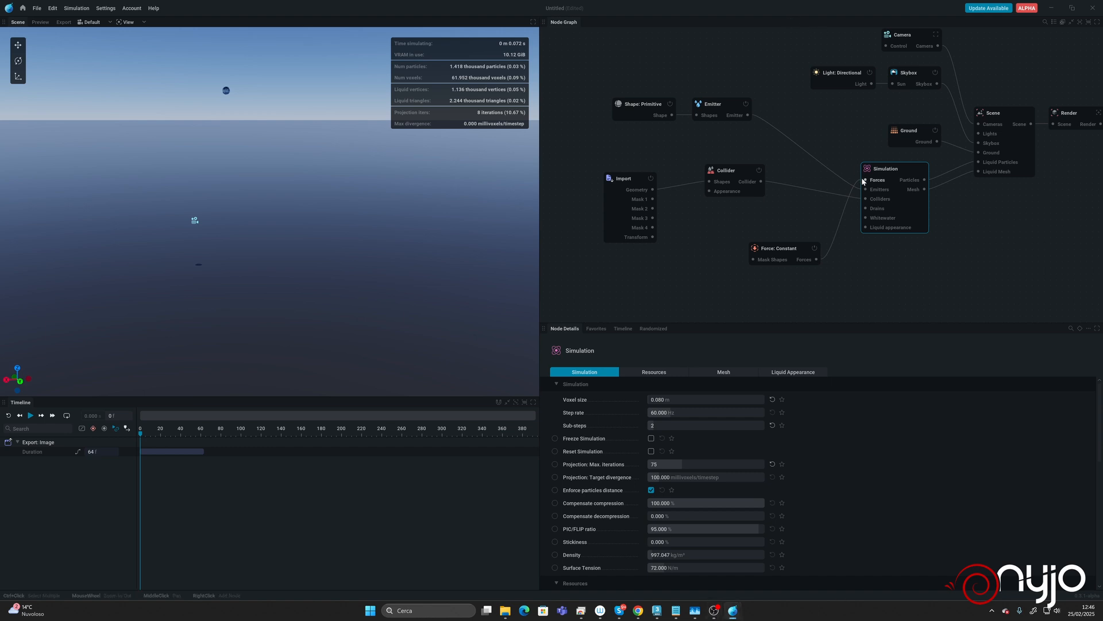
Add a Force: Drag node connected to the simulation's Forces input and move it with Force: Constant lower in the graph
drag(863, 181, 785, 222)
click(703, 245)
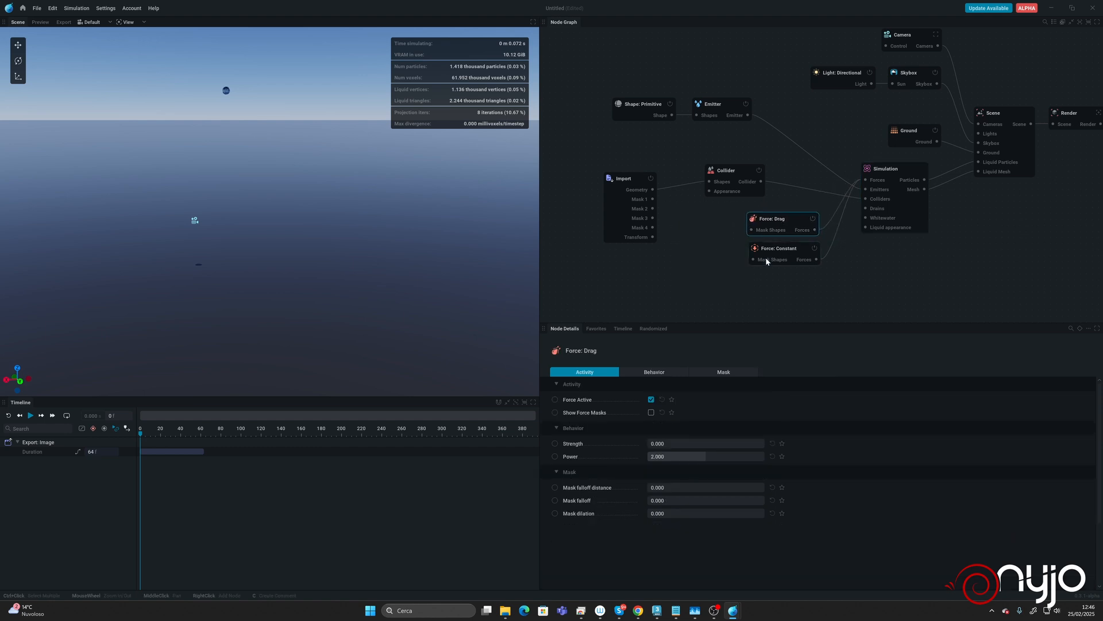
mouse_move(740, 286)
mouse_down()
mouse_move(785, 206)
mouse_move(741, 276)
mouse_up()
click(739, 277)
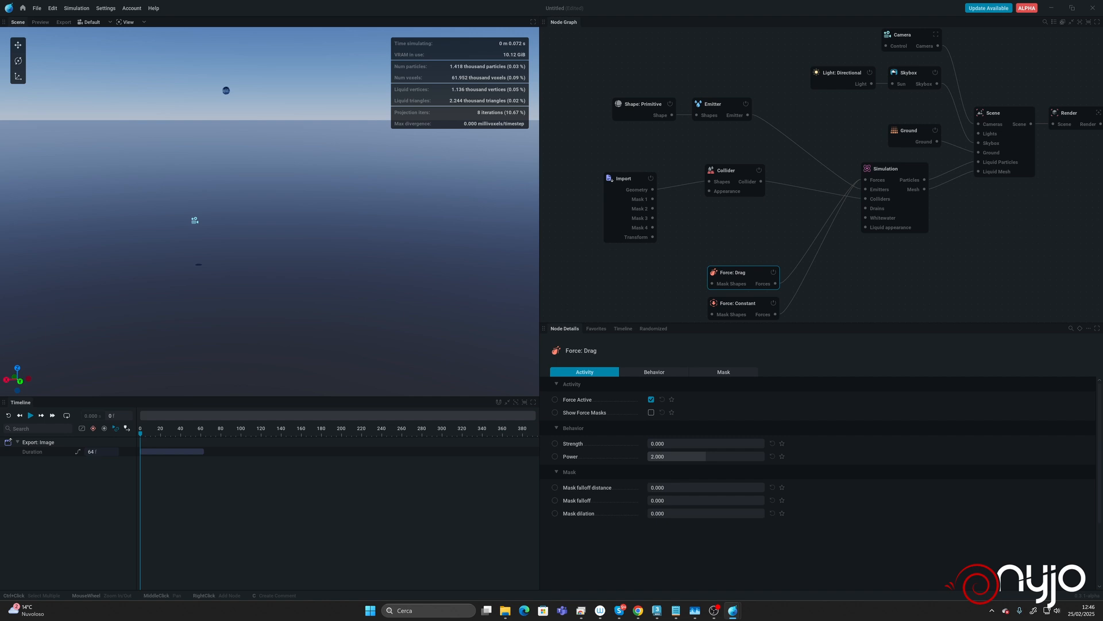
Set the drag force's strength to 0.05
click(661, 443)
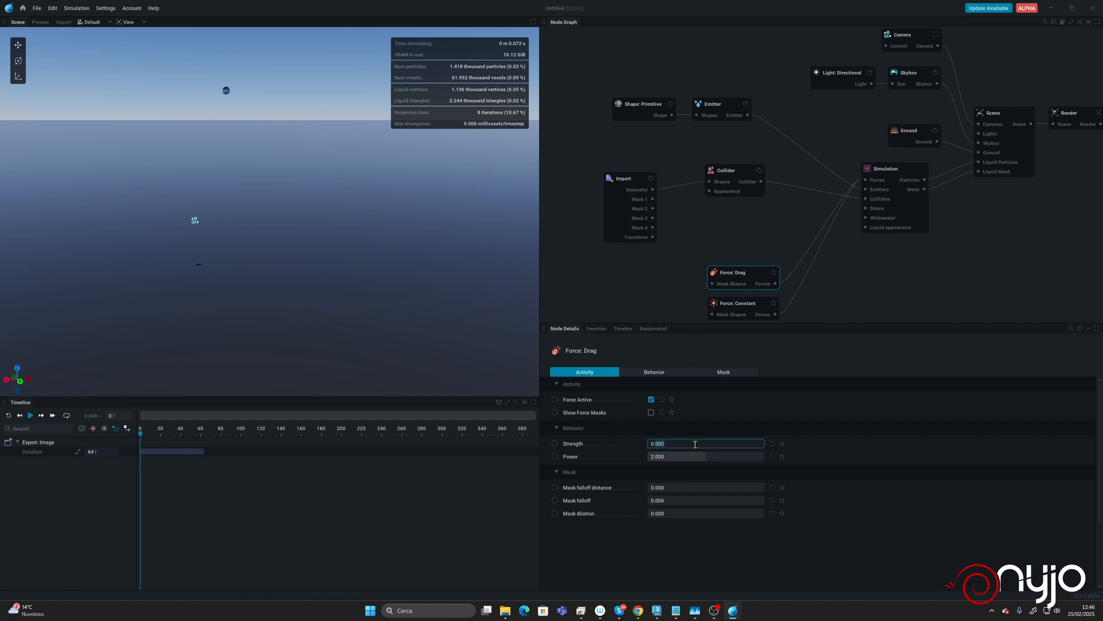
text(0.050)
key(Return)
Run the simulation to frame 955, pause it, and examine up close how the liquid fills the hidden cup
key(space)
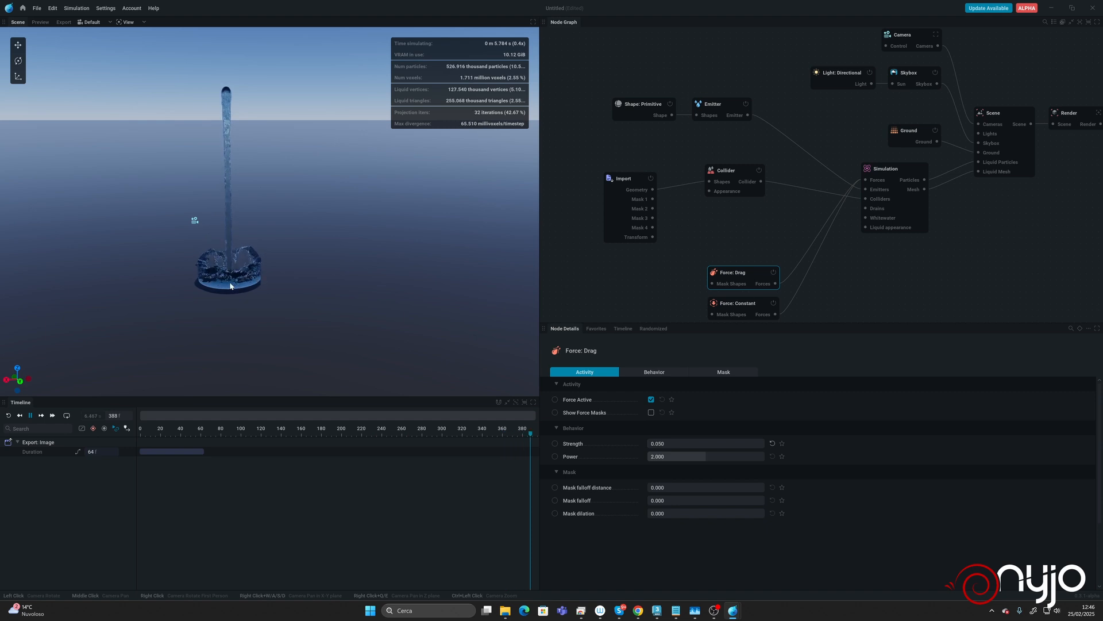
mouse_move(240, 315)
mouse_down()
mouse_move(197, 317)
mouse_move(264, 318)
mouse_move(228, 316)
mouse_up()
middle_drag(227, 307, 247, 339)
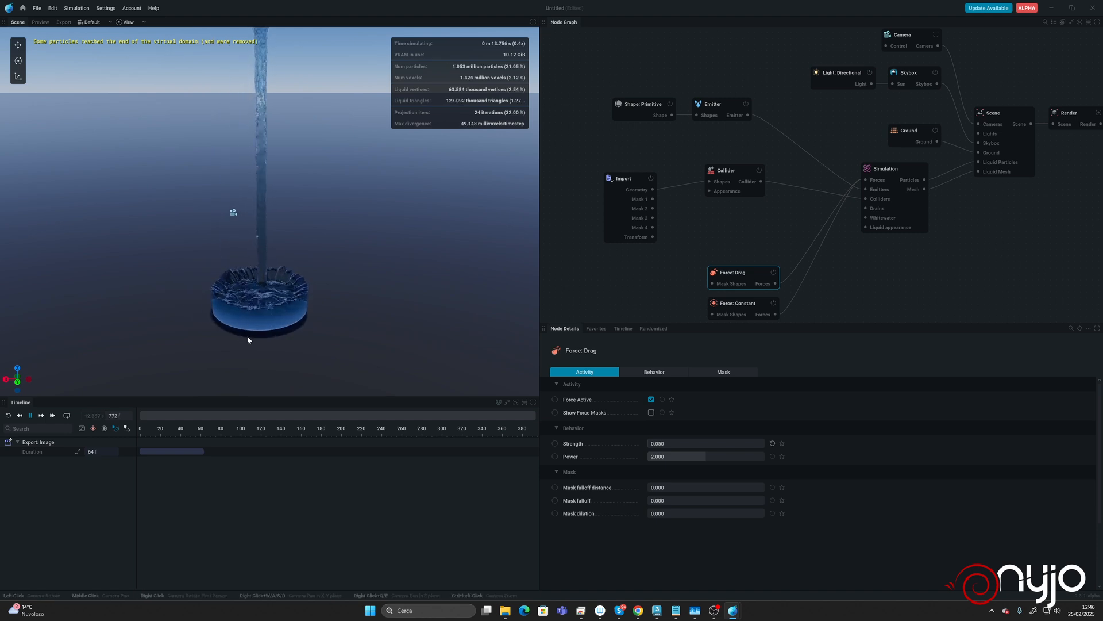
drag(247, 339, 250, 330)
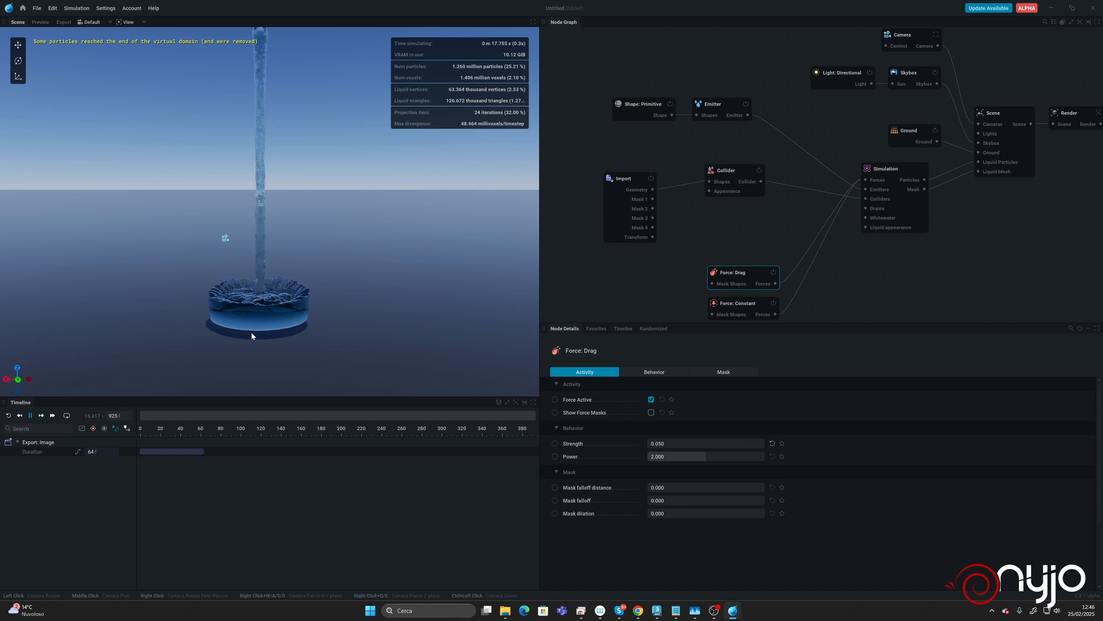
key(space)
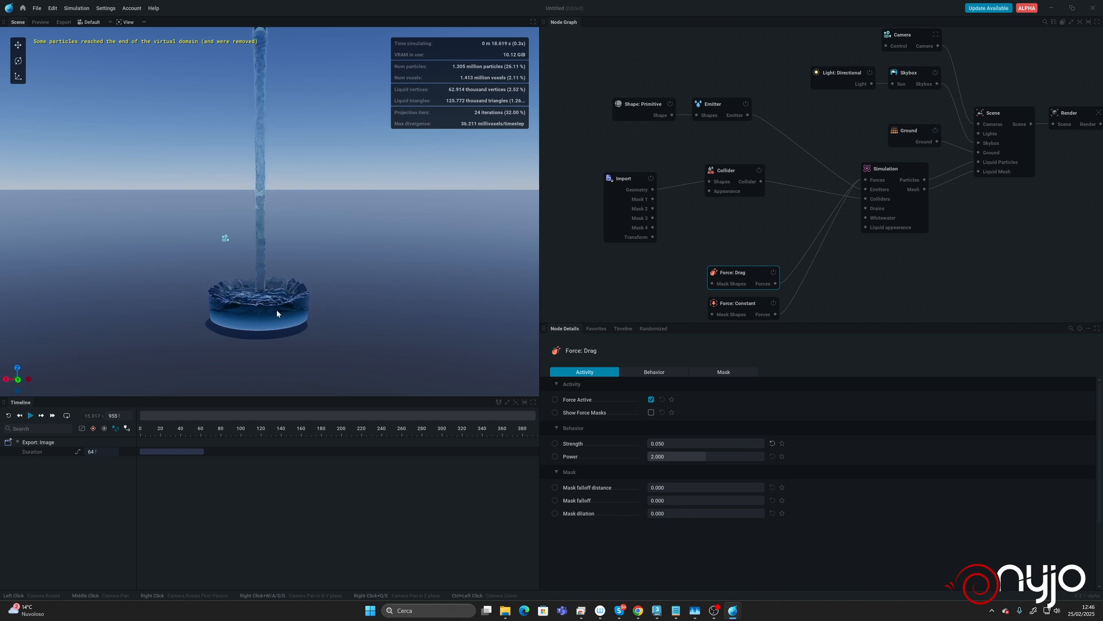
middle_drag(277, 310, 275, 295)
scroll(276, 294, up, 3)
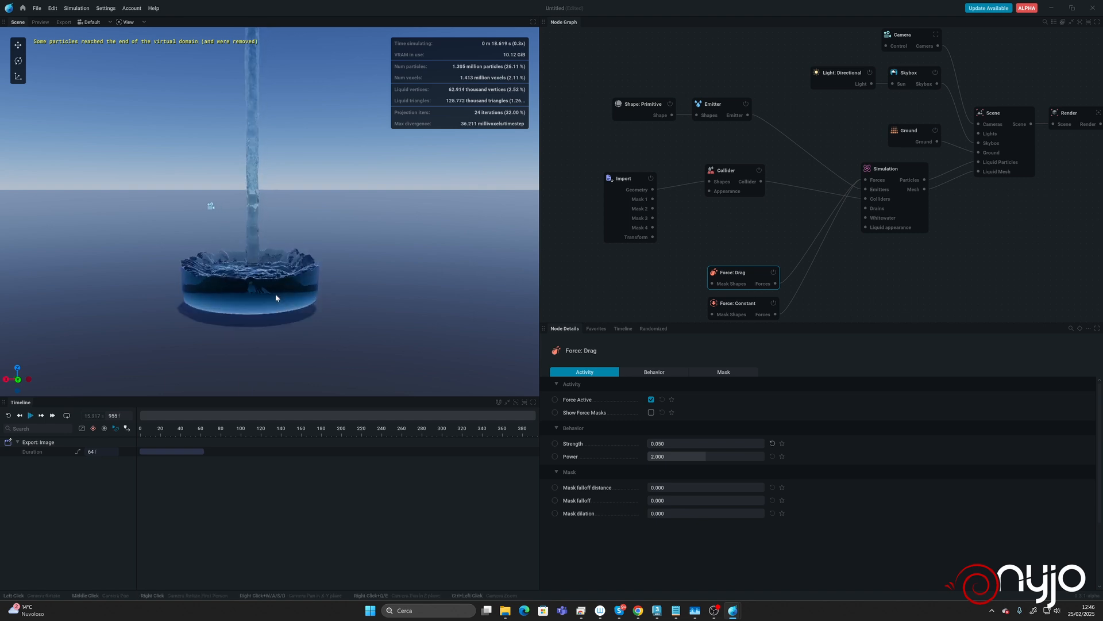
Hide the liquid mesh in the scene view and display the liquid as particles instead
click(126, 21)
click(145, 104)
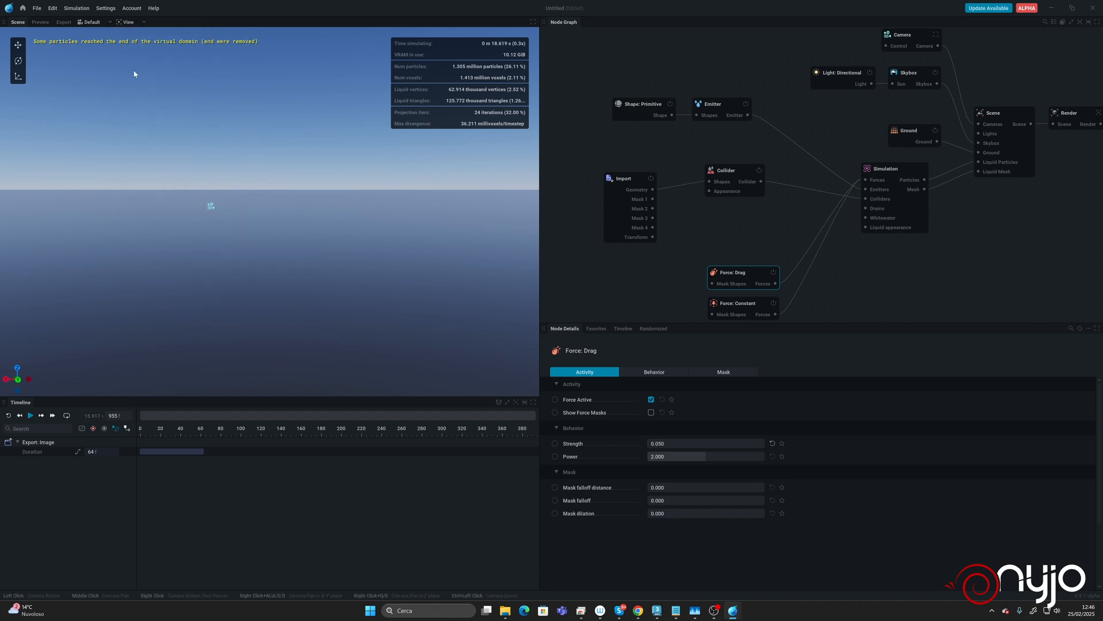
click(126, 22)
click(141, 80)
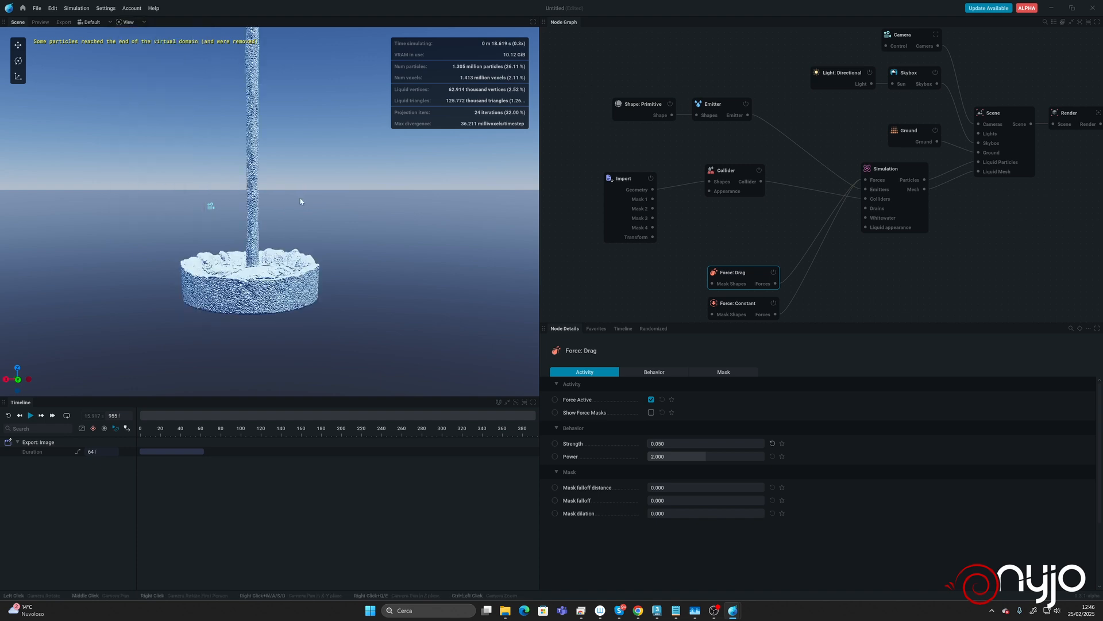
Resume the simulation to frame 1490, pause it, and examine the particle surface inside the cup up close and from above
key(space)
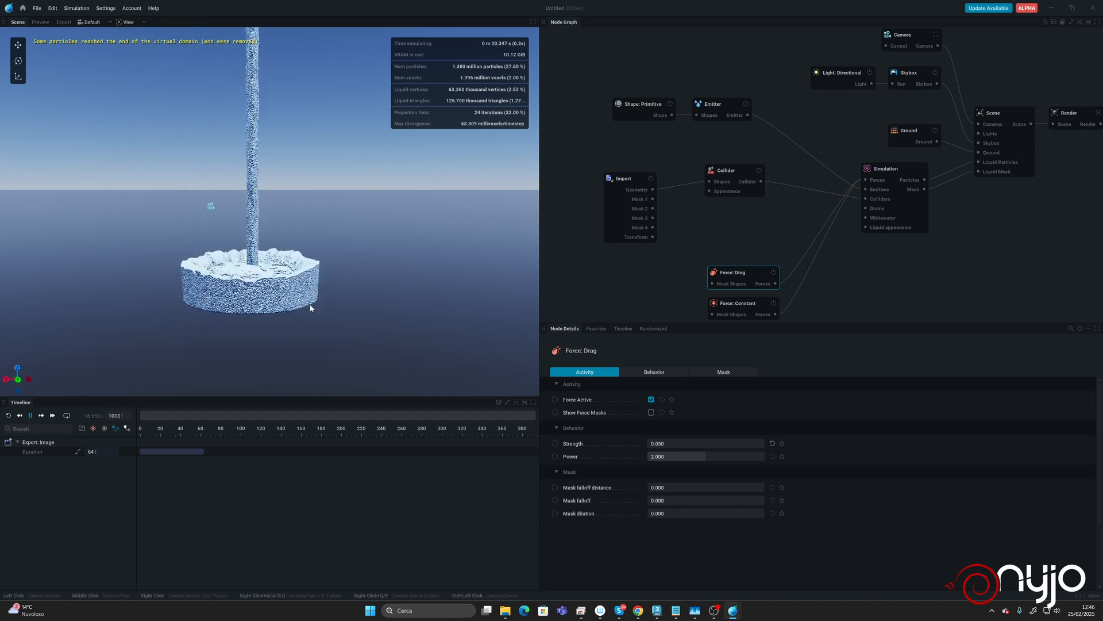
scroll(268, 296, up, 3)
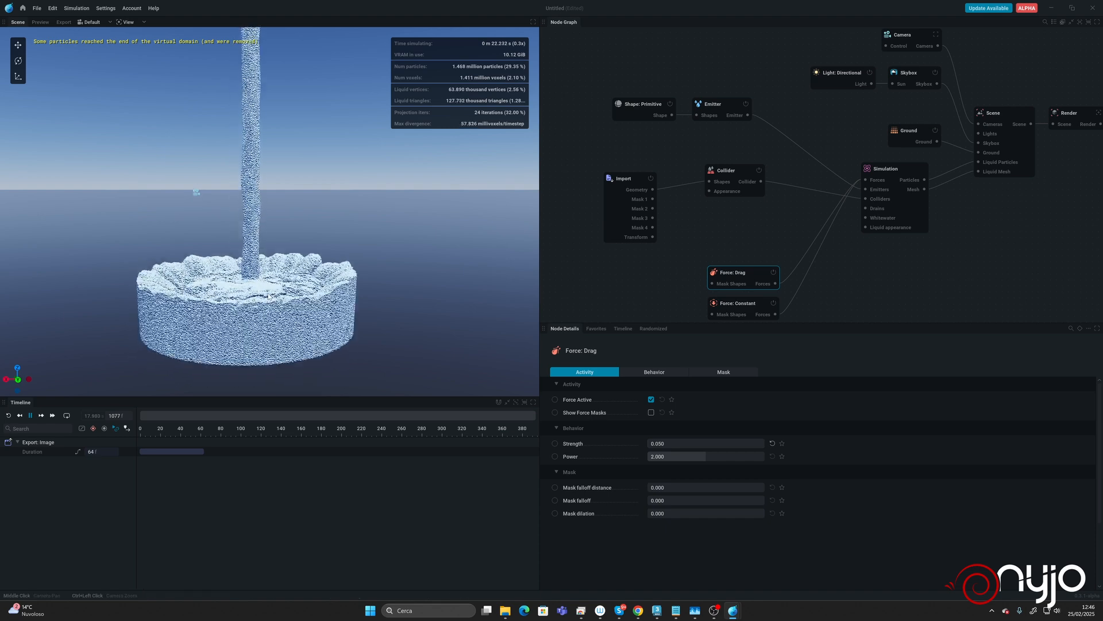
middle_drag(268, 296, 270, 259)
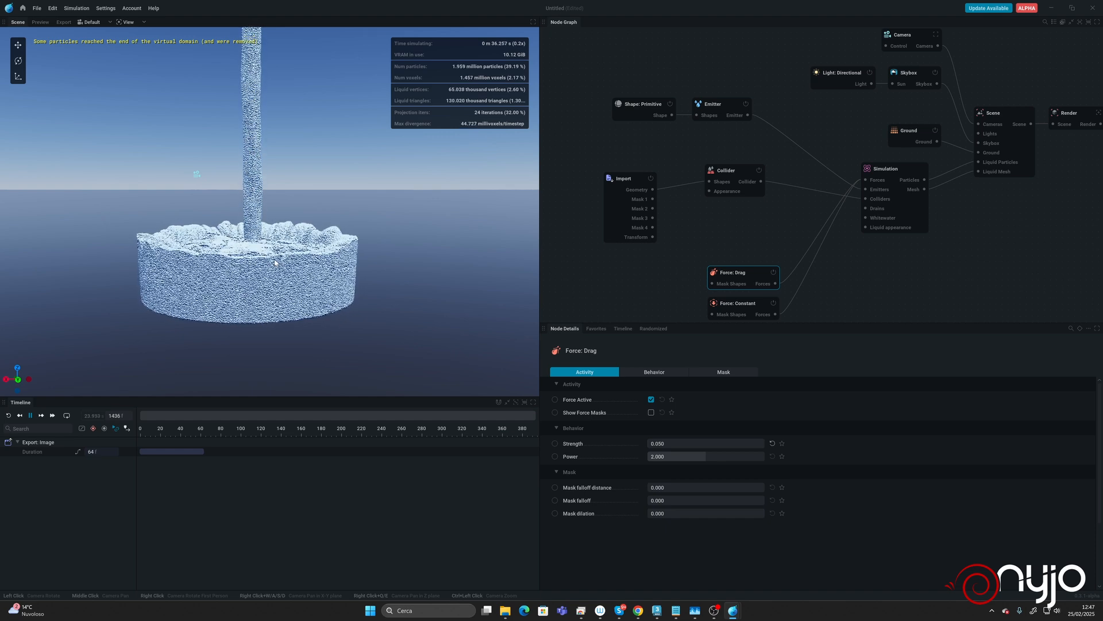
drag(241, 241, 239, 272)
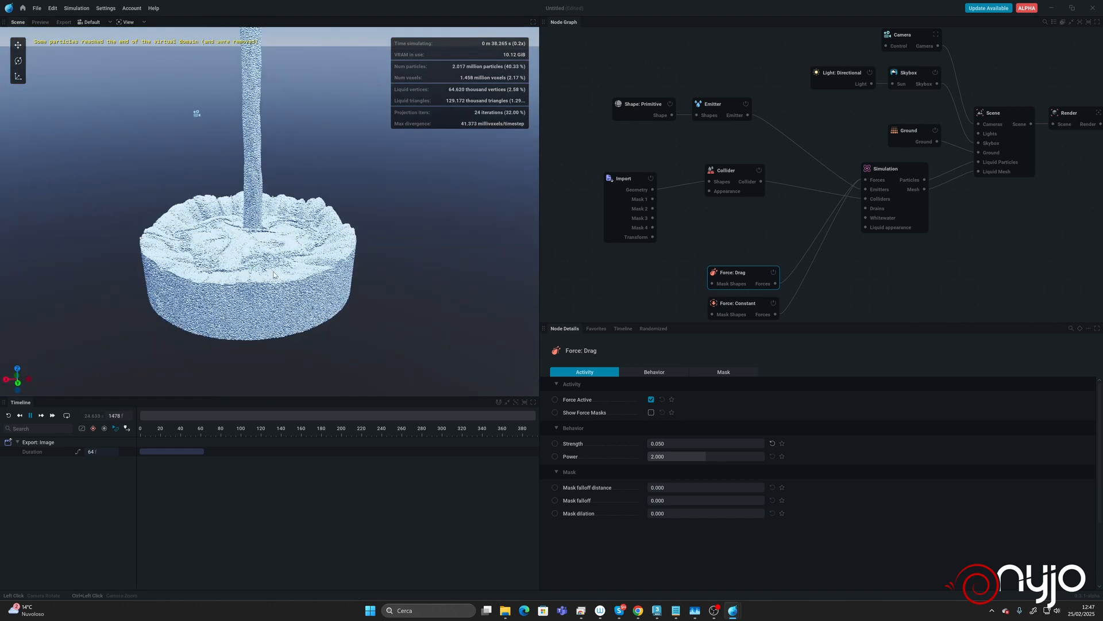
click(30, 415)
Set the Simulation node's PIC/FLIP ratio to 50%, reset the simulation, and test-run it to frame 1103
click(871, 176)
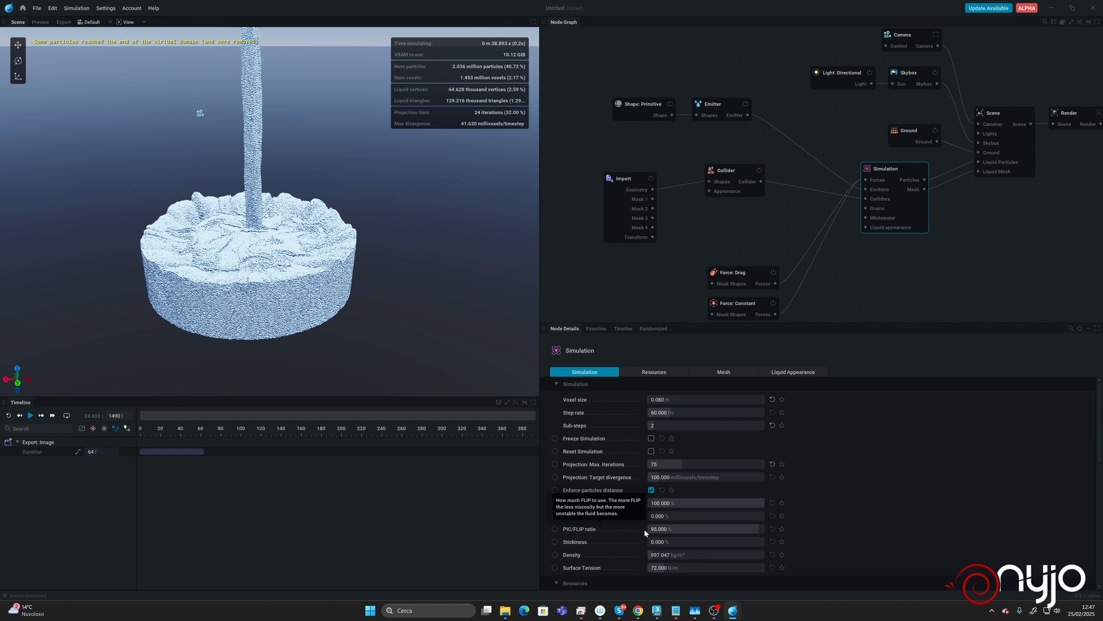
double_click(713, 529)
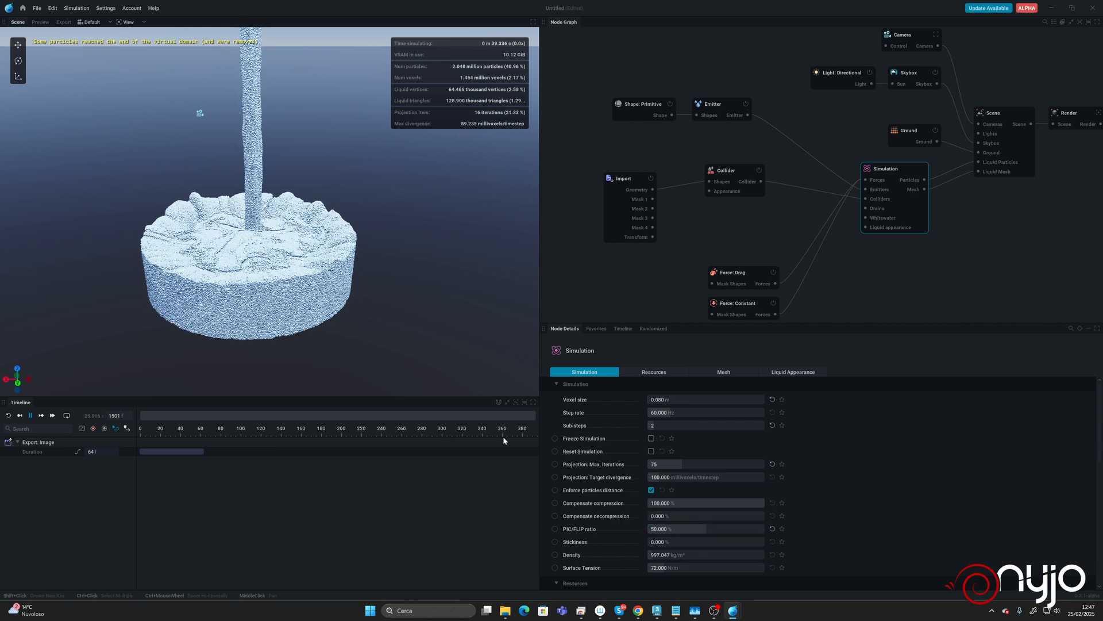
key(r)
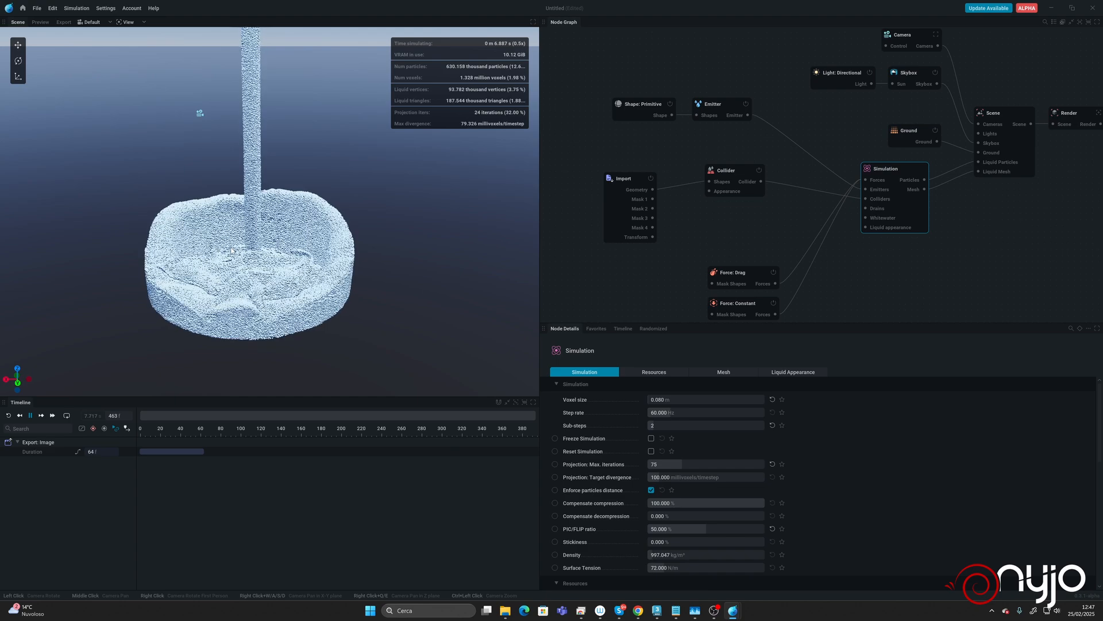
drag(208, 274, 285, 309)
key(space)
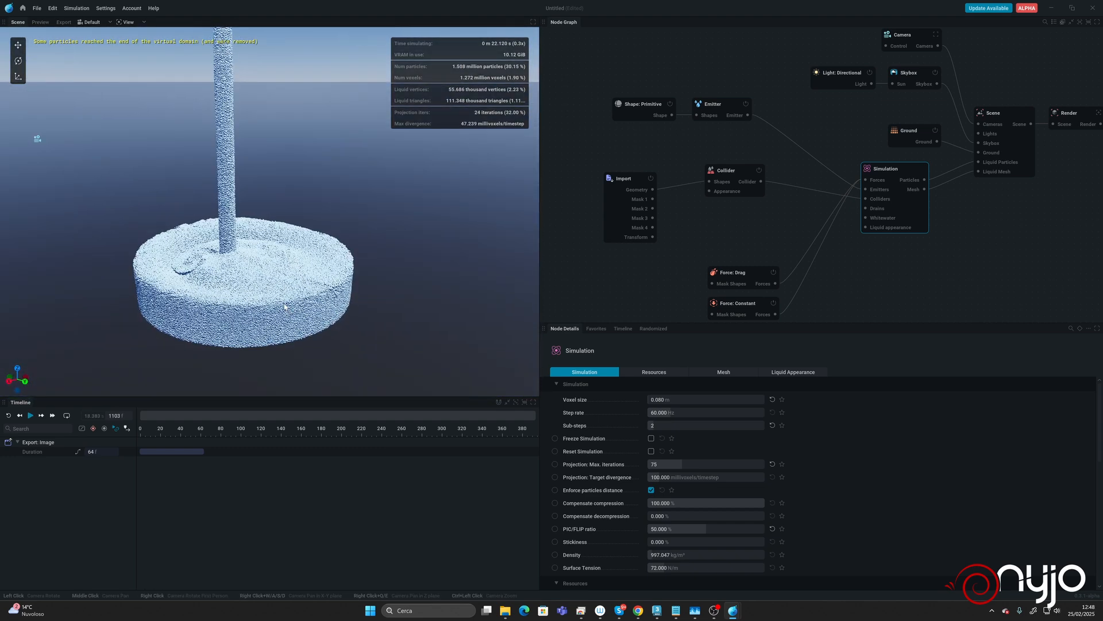
Reset the simulation, raise its maximum number of particles to 50 million, apply the change with a reset, and test-run it briefly
key(r)
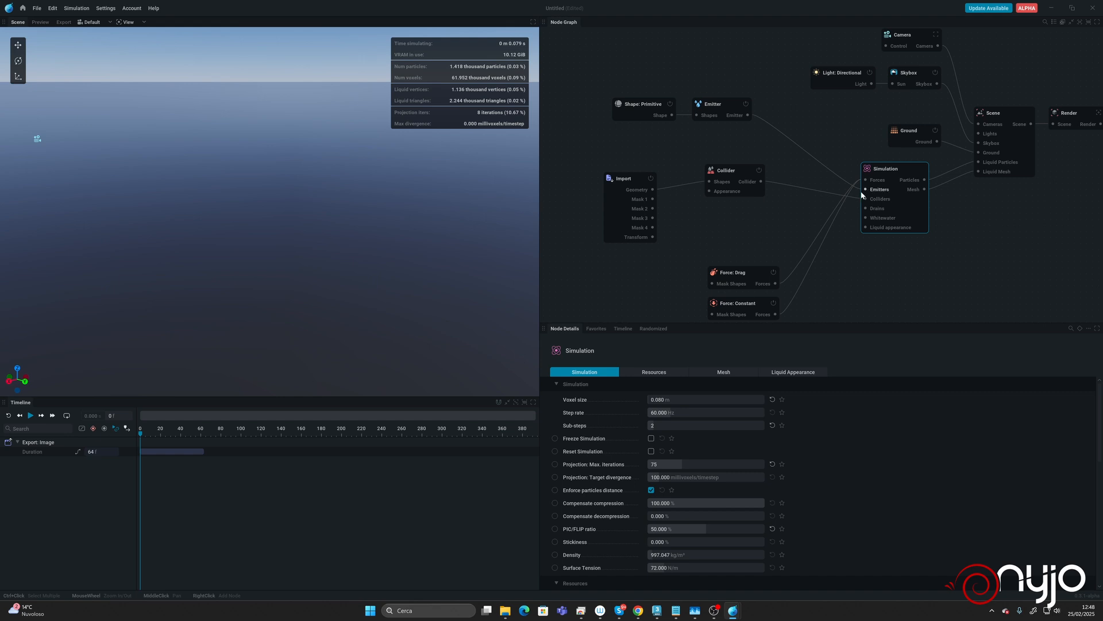
scroll(844, 494, down, 5)
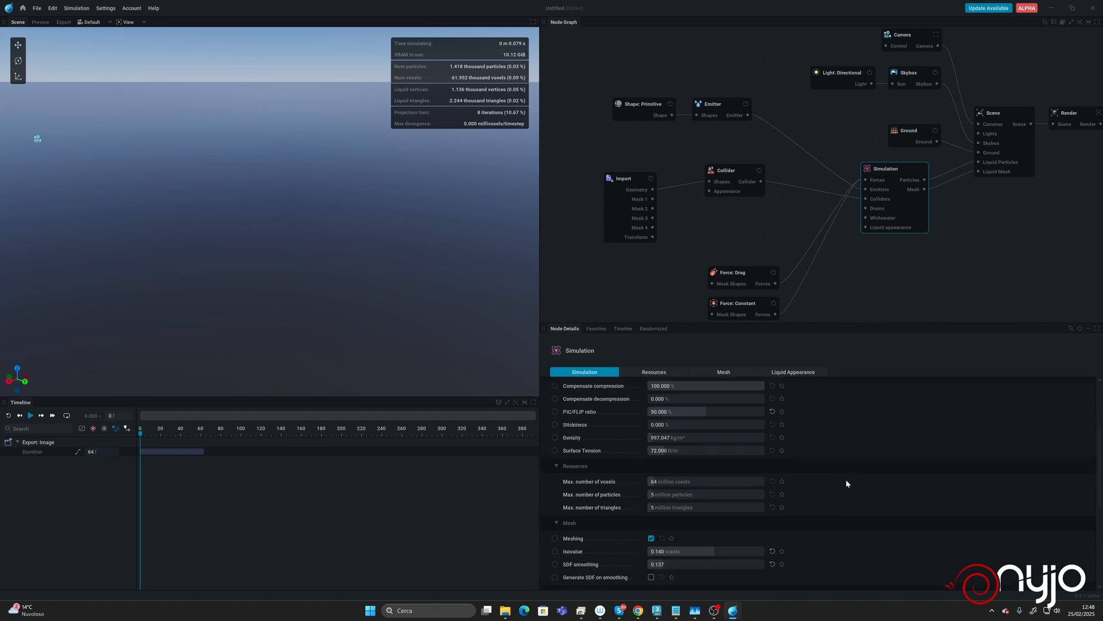
double_click(667, 492)
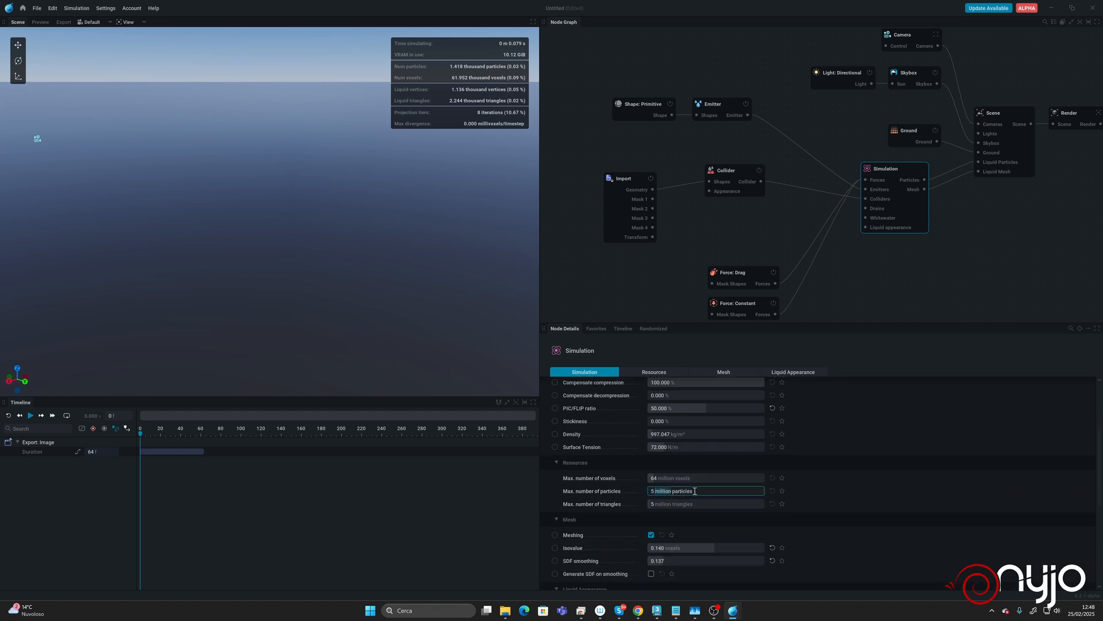
key(Return)
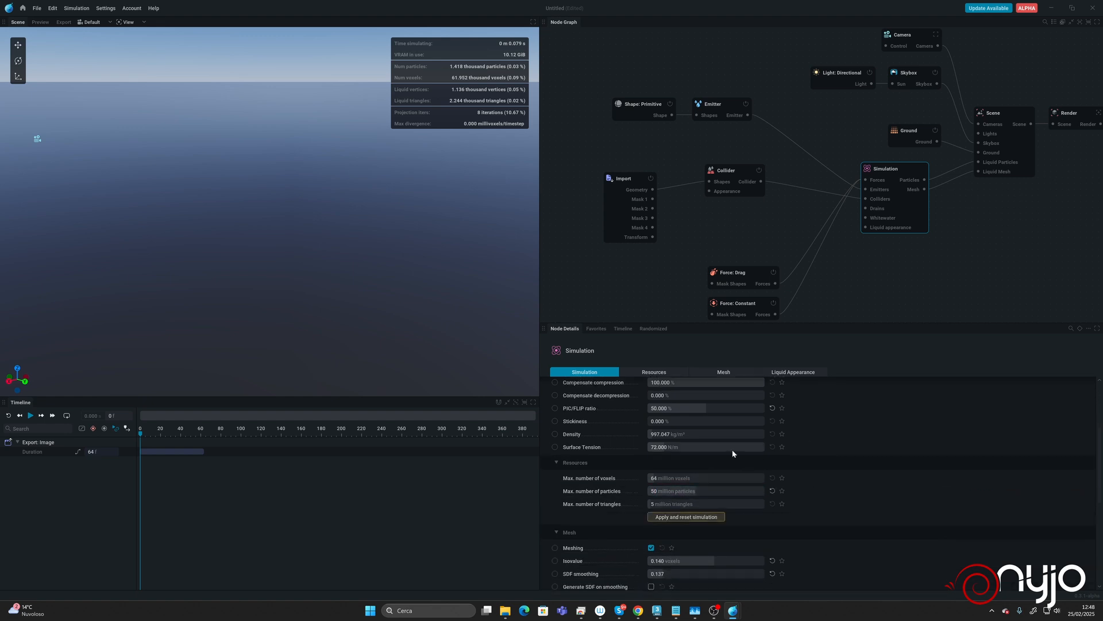
click(681, 516)
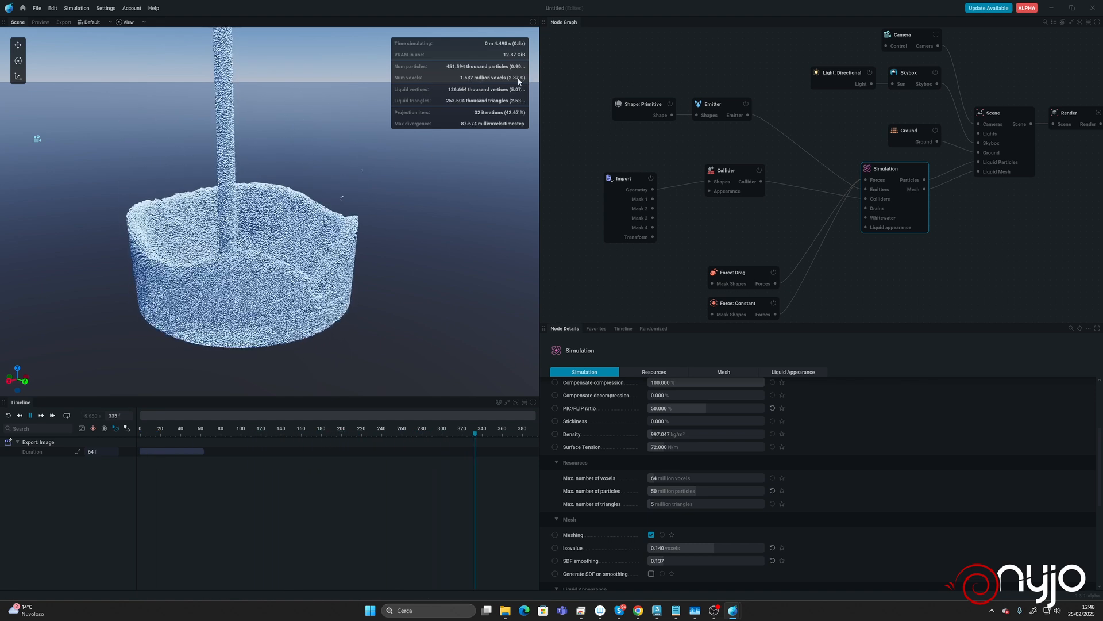
key(space)
Set the maximum number of voxels to 32 million, apply it with a reset, and run the simulation to frame 462
click(666, 478)
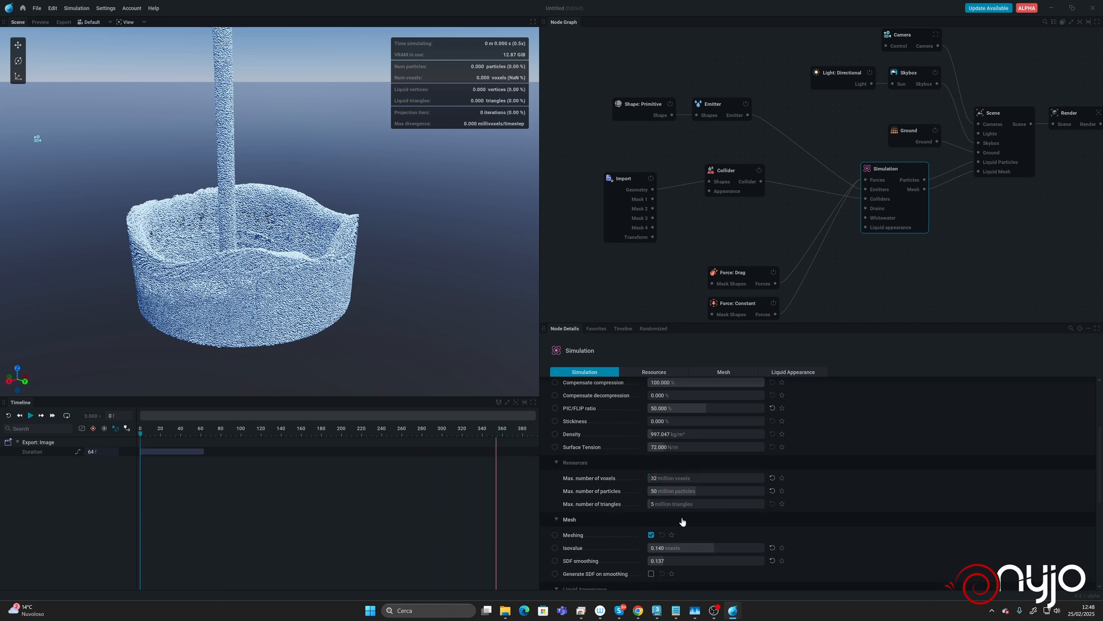
key(Return)
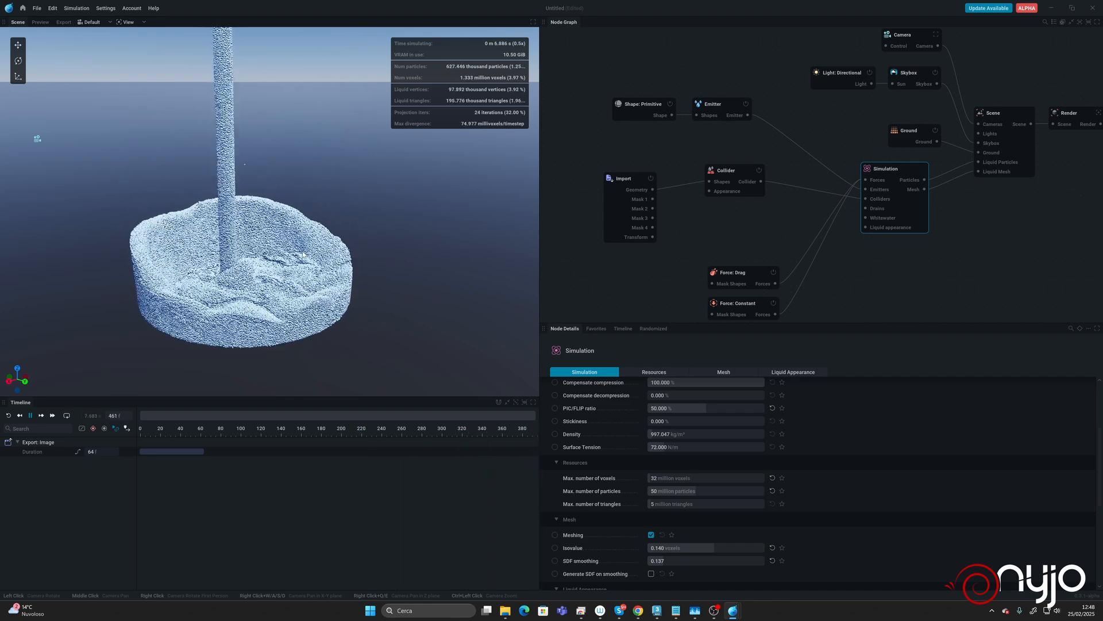
key(space)
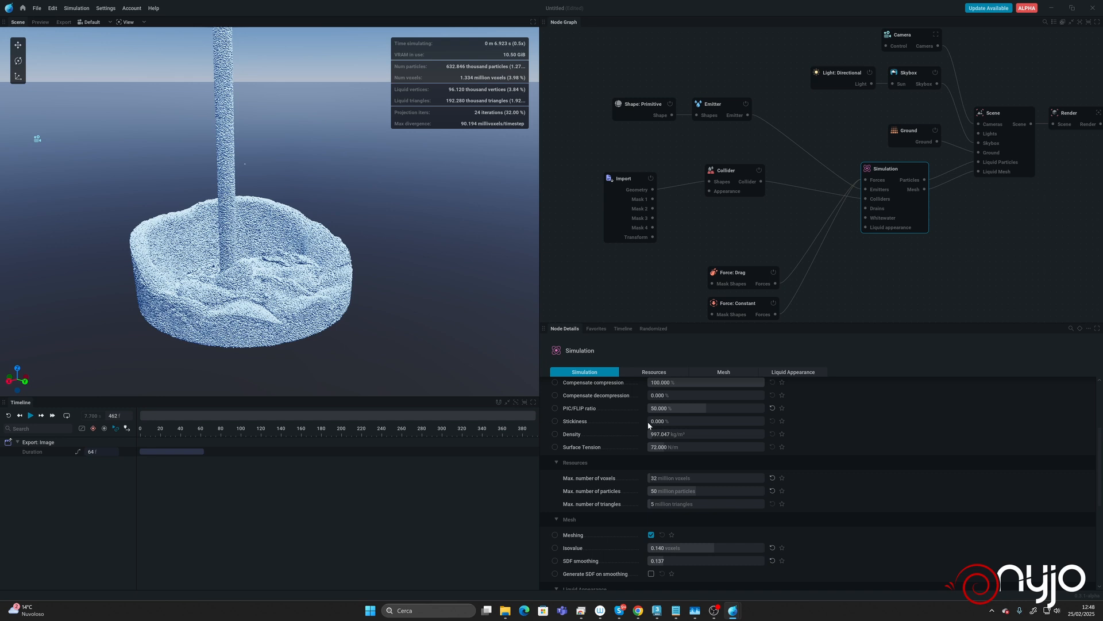
Try Compensate decompression at 50%, resetting the simulation and running it to frame 836
scroll(567, 390, up, 2)
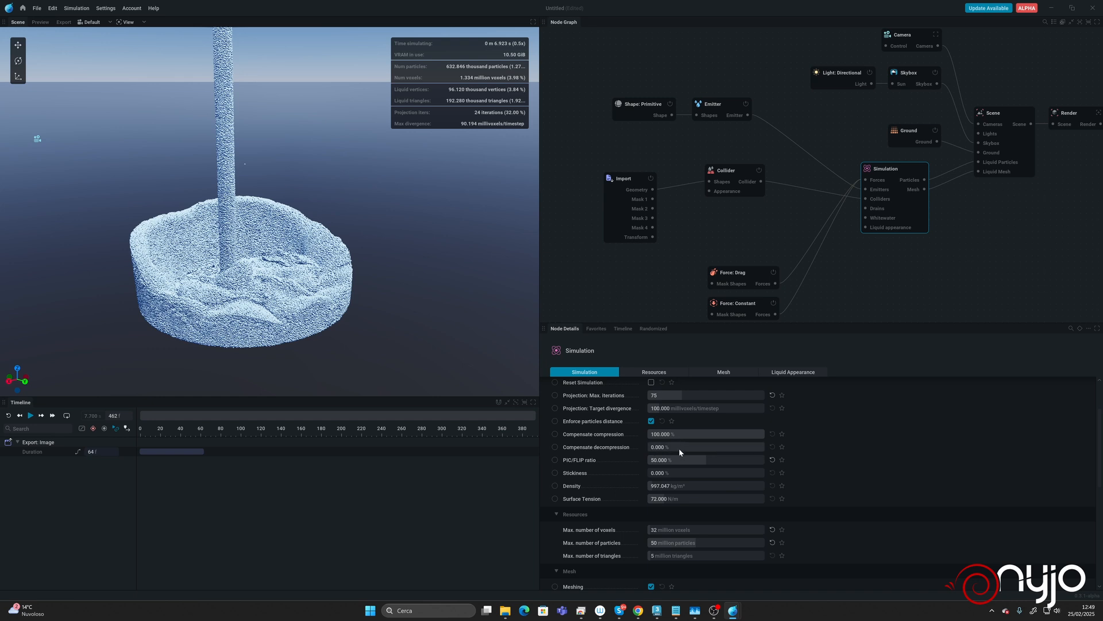
double_click(678, 448)
text(50)
key(Return)
key(r)
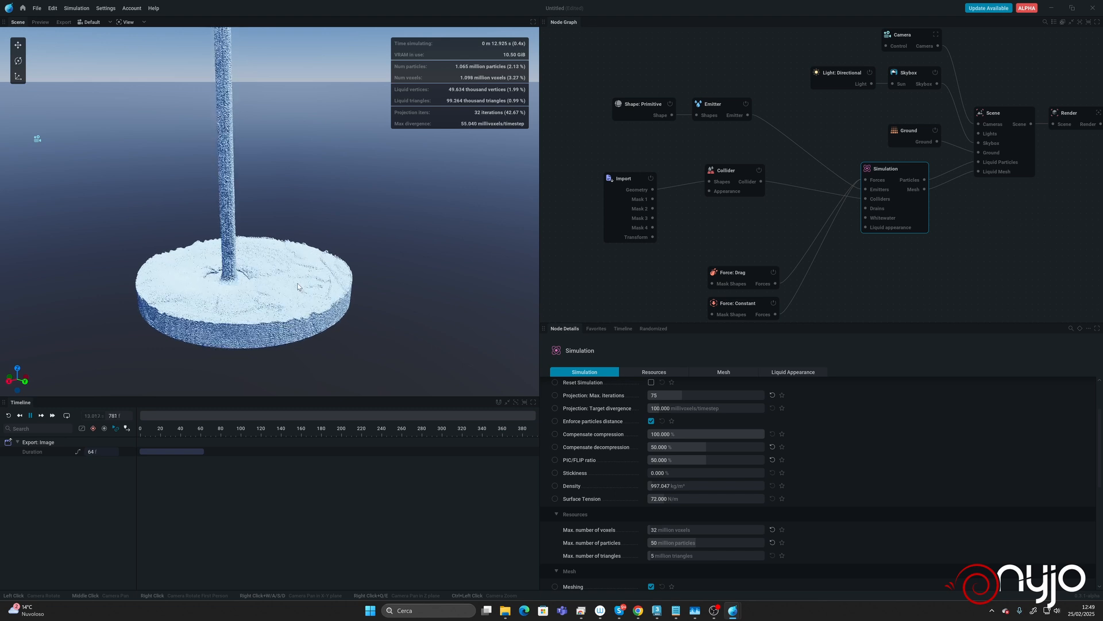
key(space)
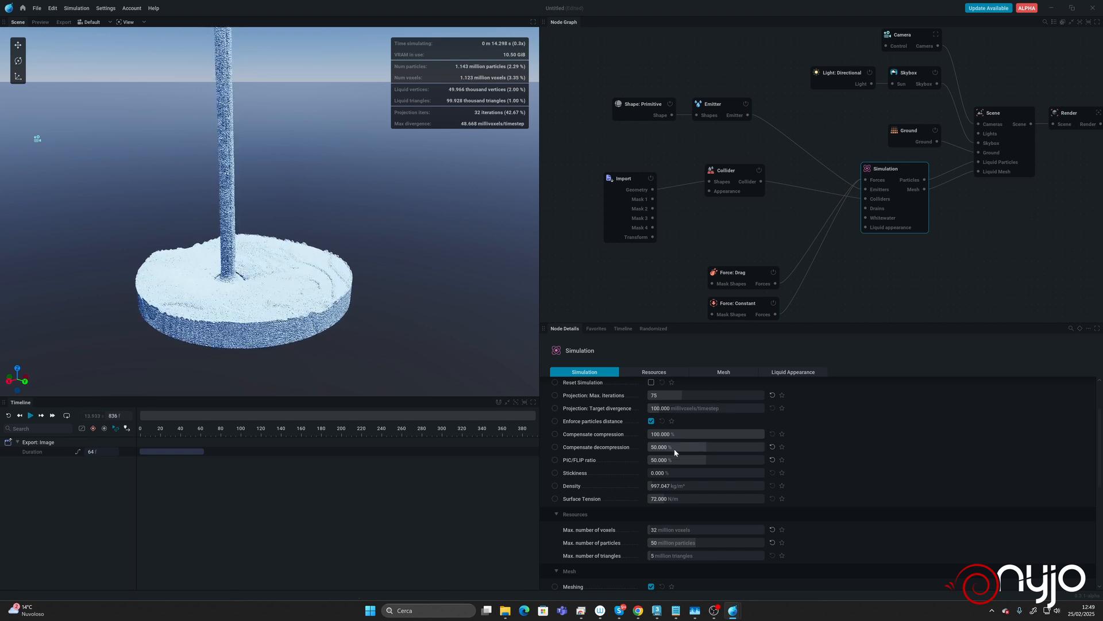
Try Compensate decompression at 100% and Compensate compression at 0%, resetting and test-running the simulation after each change
drag(675, 451, 764, 453)
key(space)
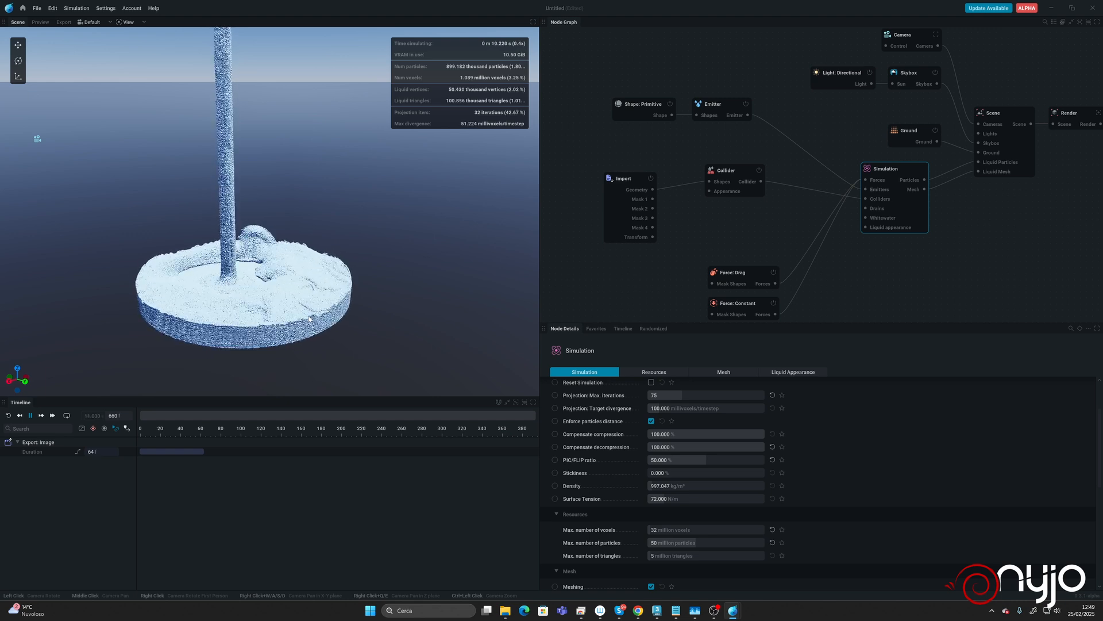
key(space)
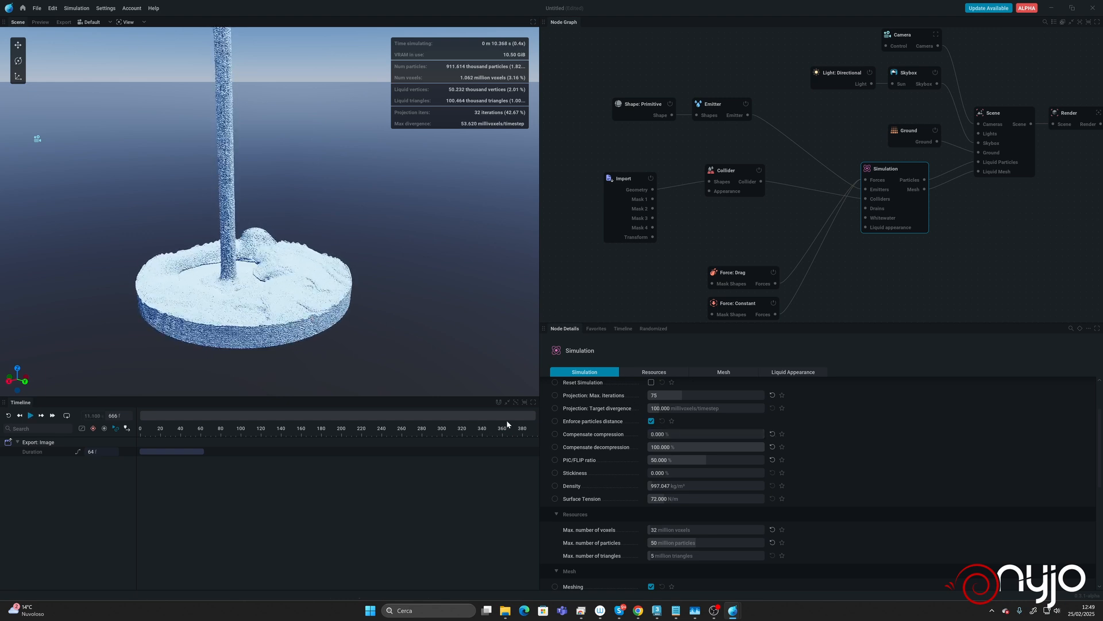
key(r)
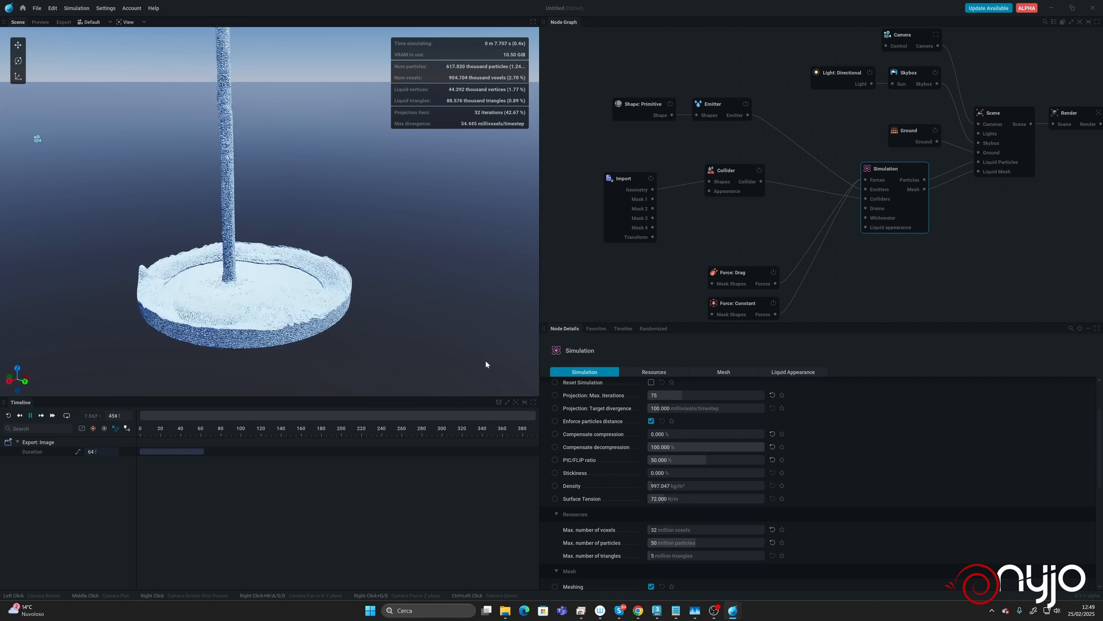
key(space)
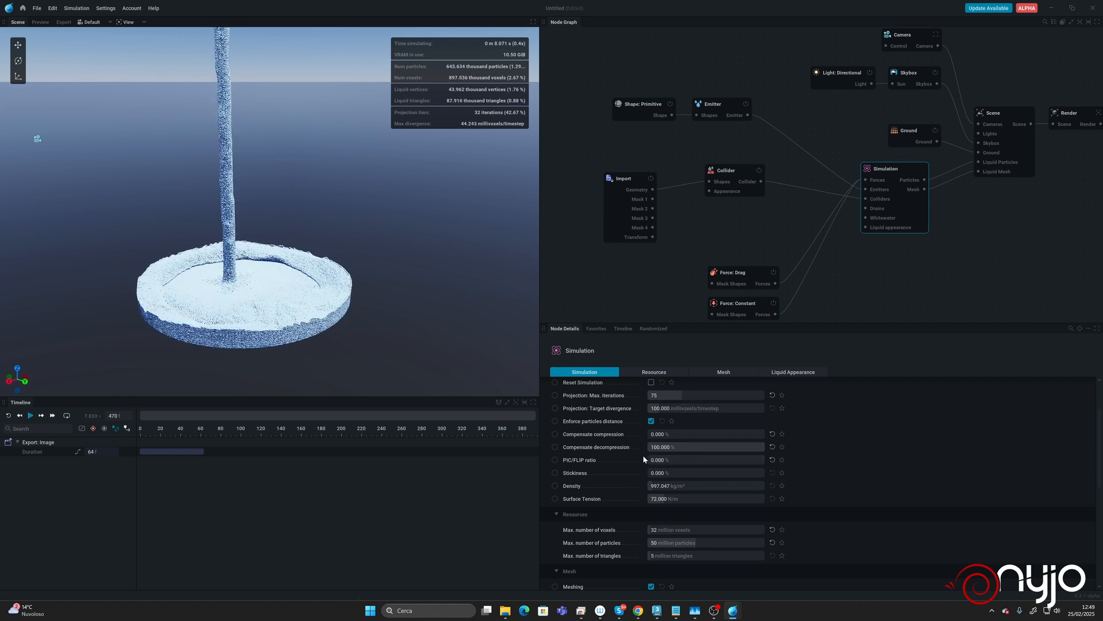
Set the PIC/FLIP ratio to 50% and Compensate decompression to 0%, reset, and run the simulation to frame 1206 to check the liquid
double_click(676, 459)
key(Return)
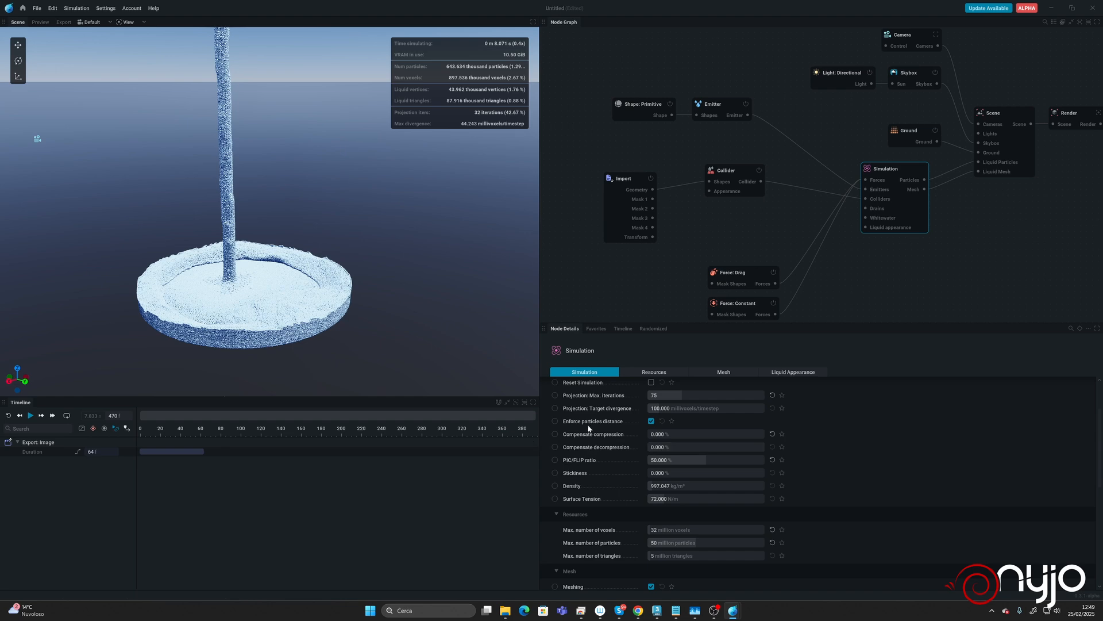
key(r)
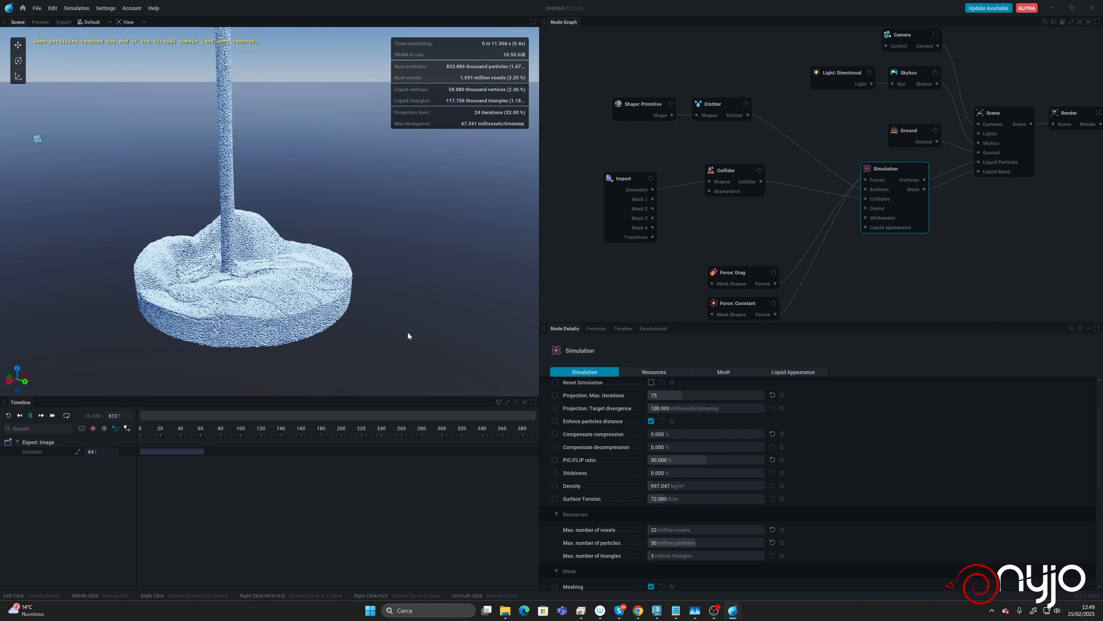
drag(386, 318, 276, 316)
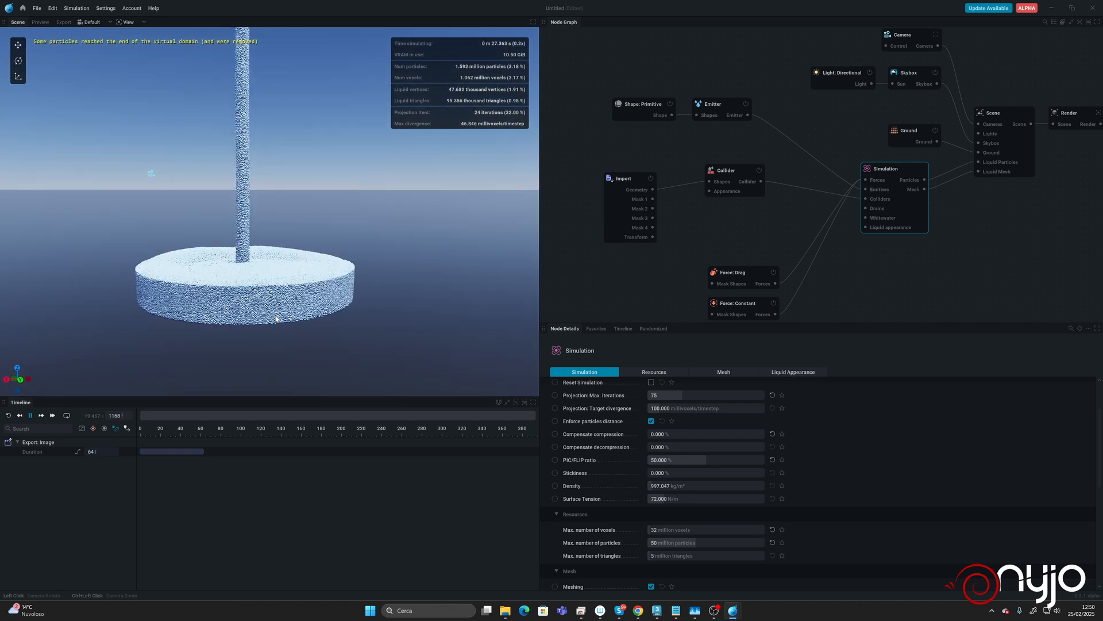
key(space)
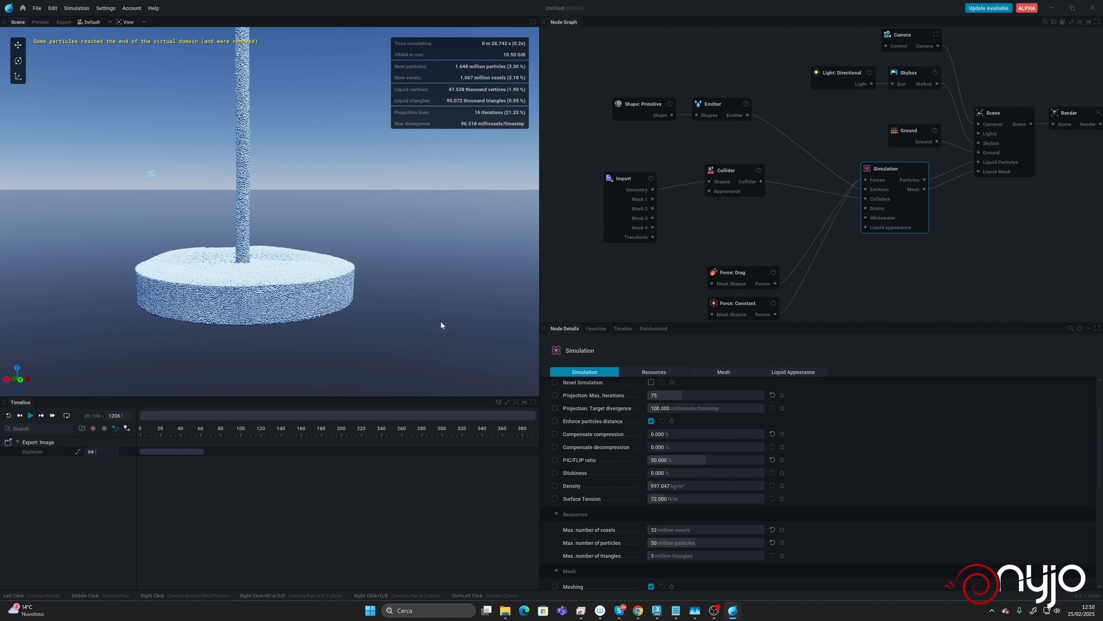
Reset the simulation and set Compensate compression to 50%
key(r)
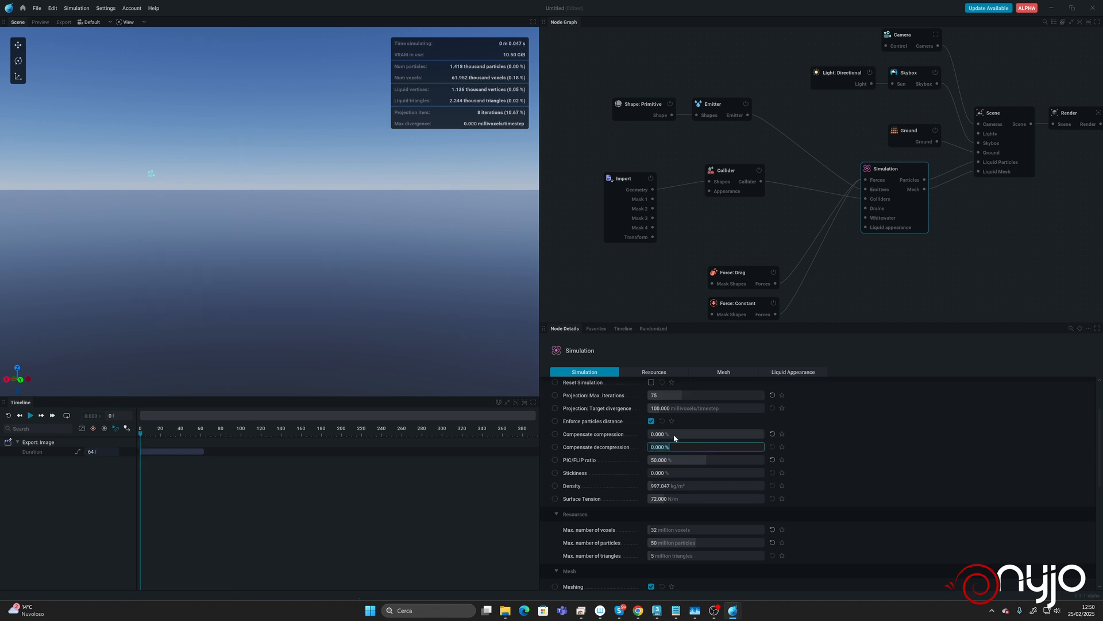
click(681, 433)
text(50)
key(Return)
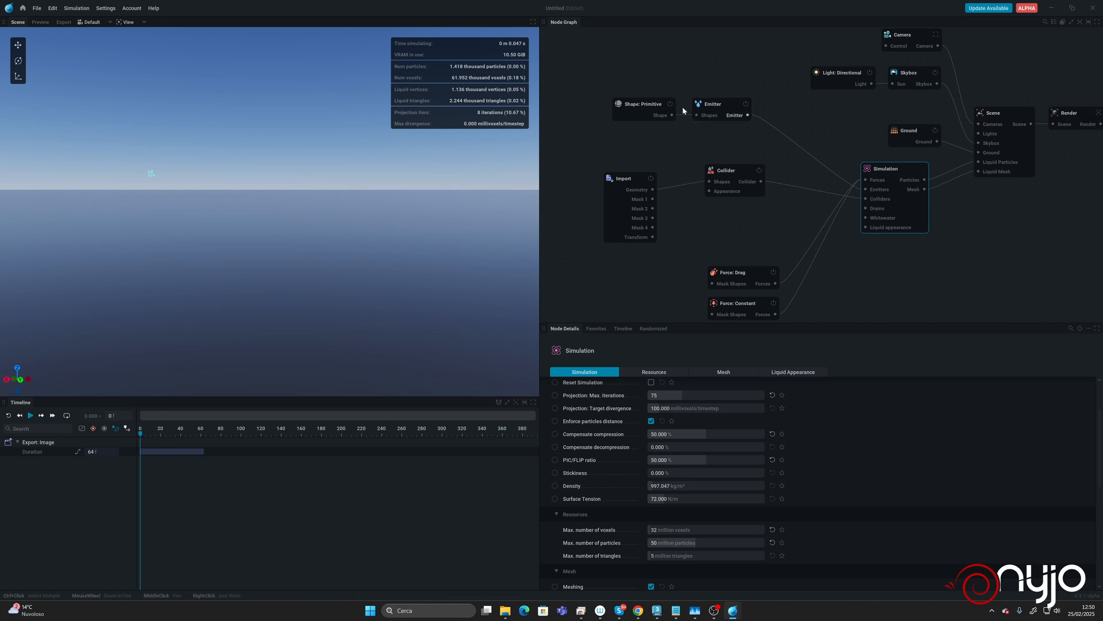
Make the cup collider visible in the scene and frame the whole cup from slightly above
click(631, 180)
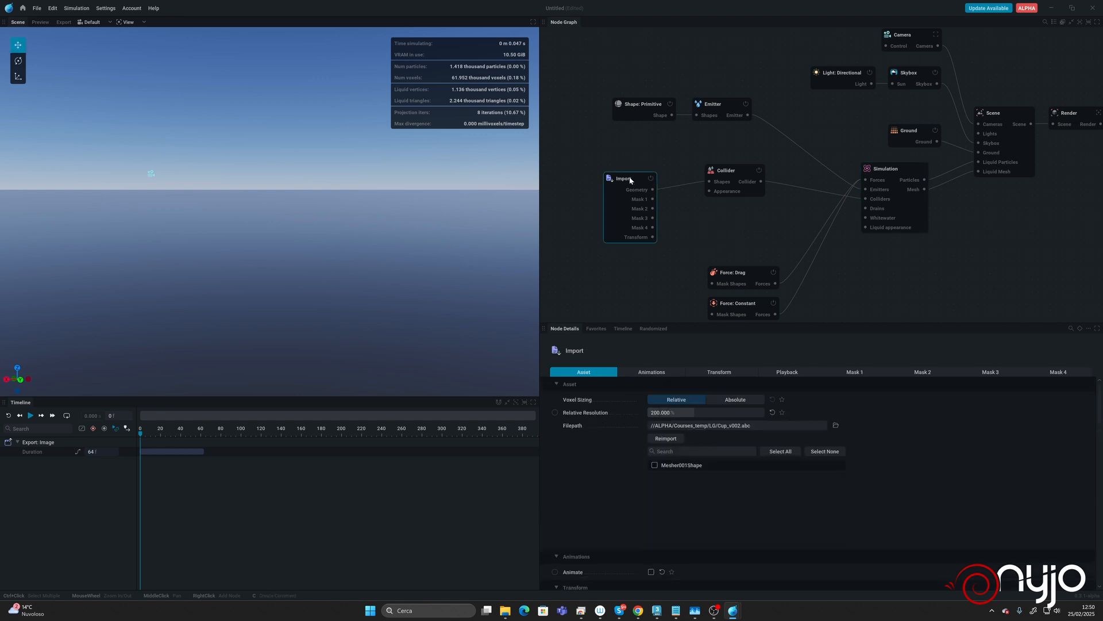
click(721, 173)
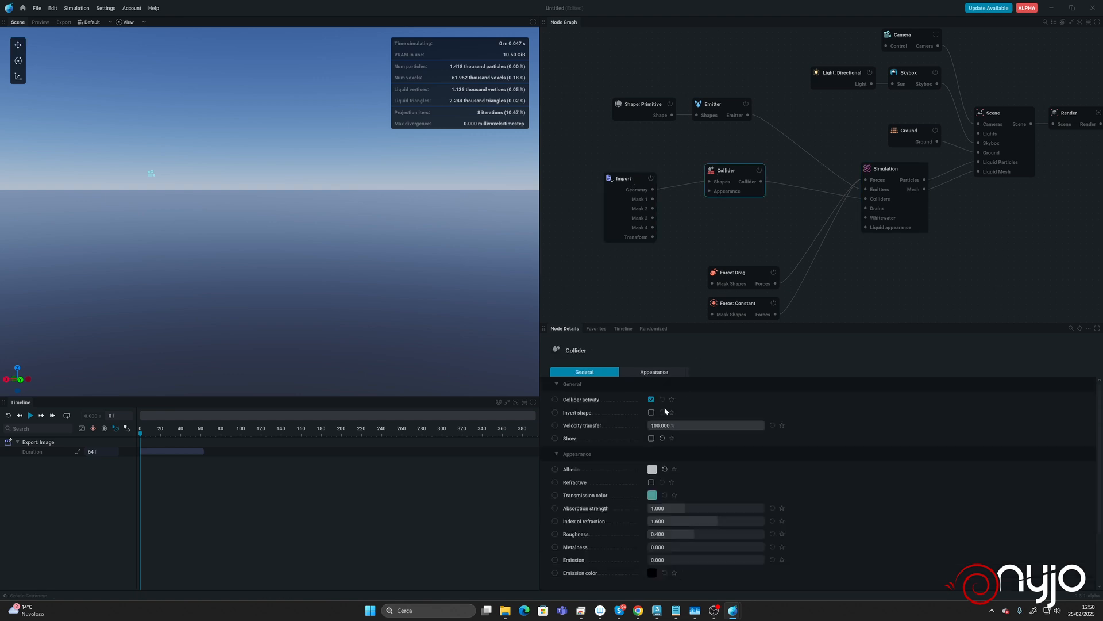
click(651, 438)
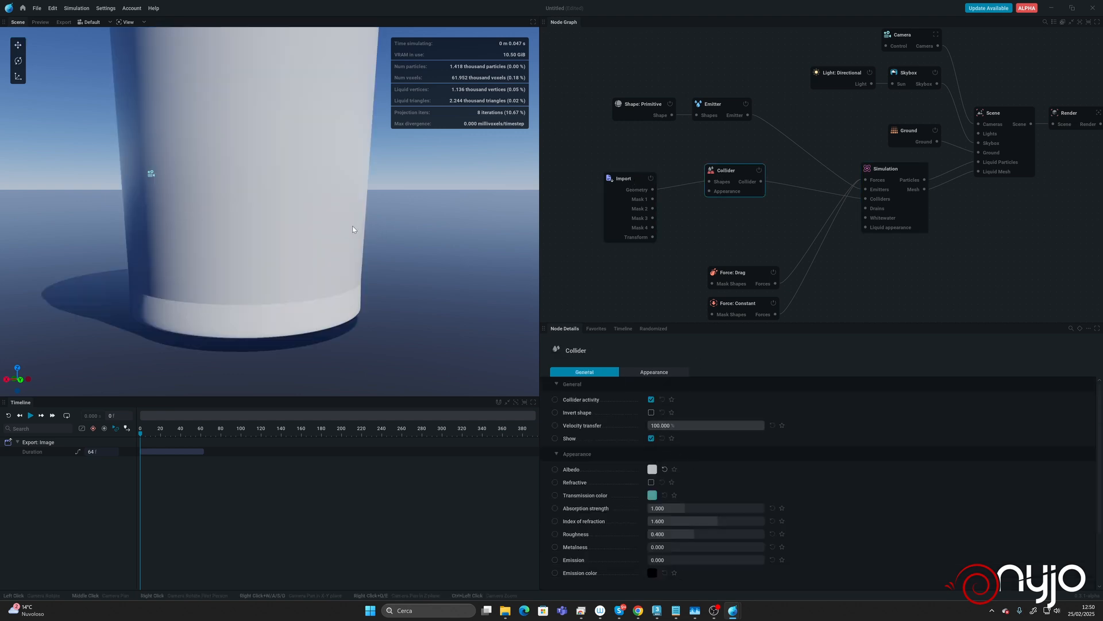
middle_drag(353, 227, 353, 240)
drag(353, 240, 352, 273)
scroll(352, 273, down, 8)
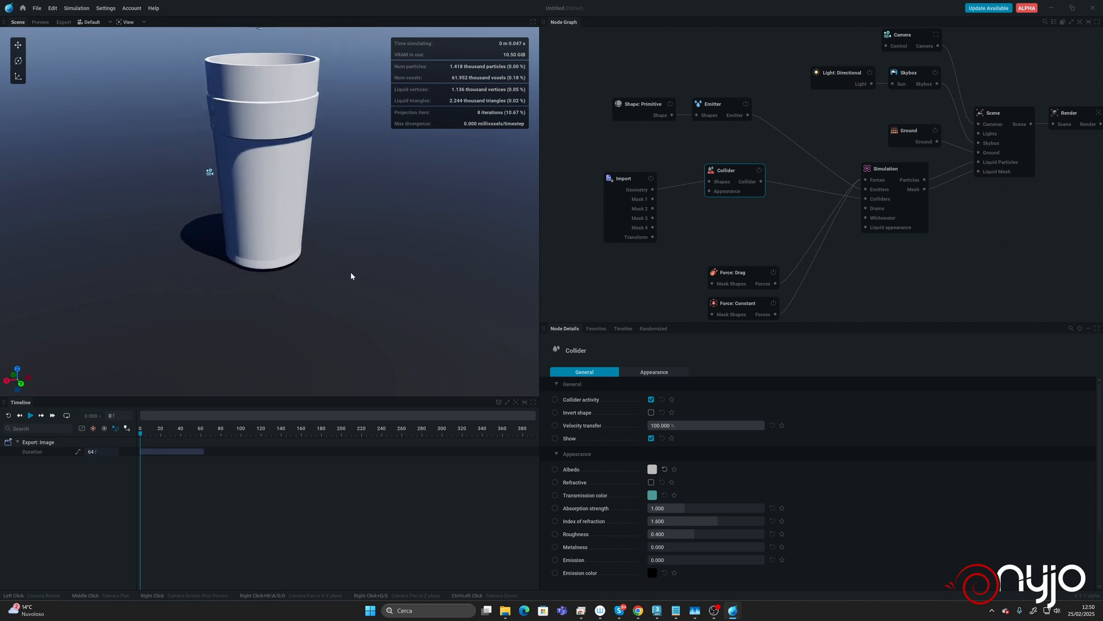
Add a second primitive shape node beneath the sphere's node as another emitter input and set its type to Cylinder
scroll(351, 273, down, 2)
middle_drag(300, 188, 363, 305)
drag(644, 110, 636, 86)
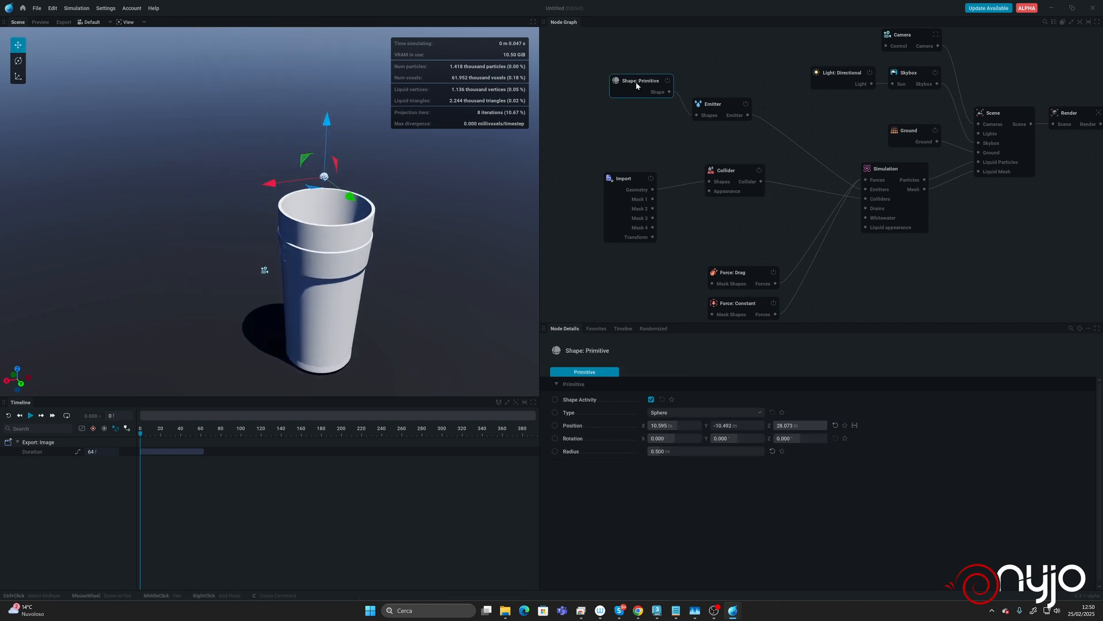
drag(690, 115, 635, 121)
click(622, 145)
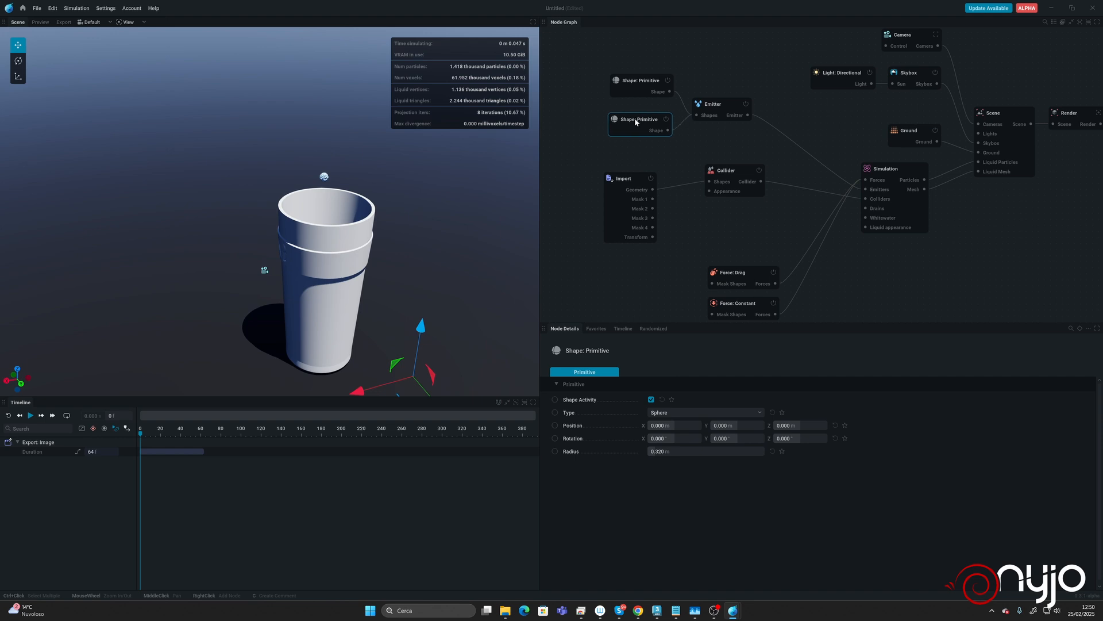
click(667, 413)
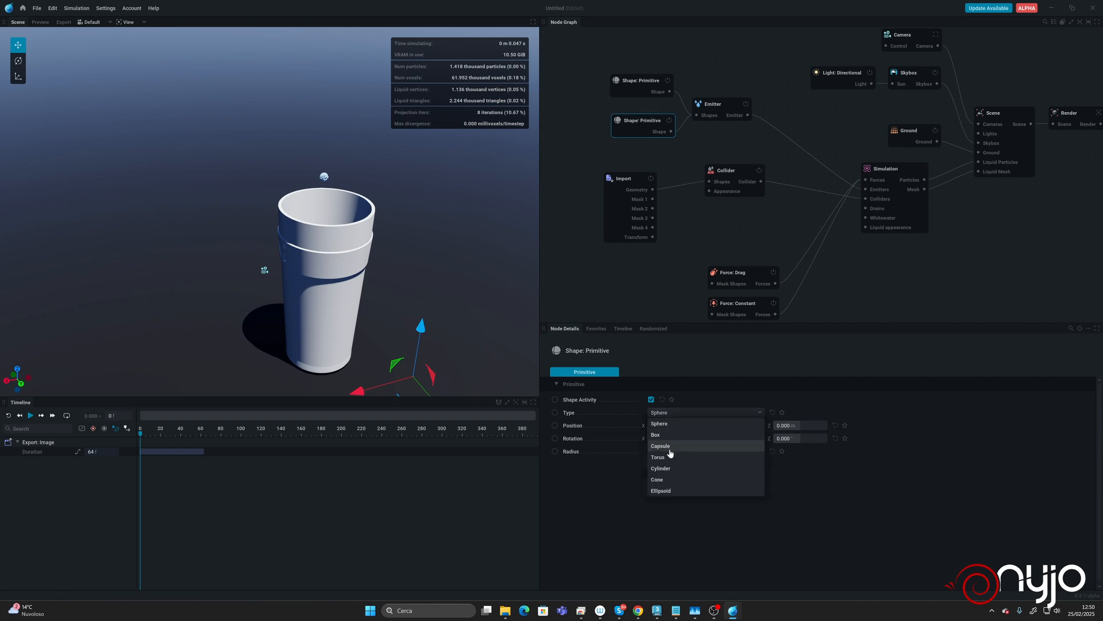
click(669, 473)
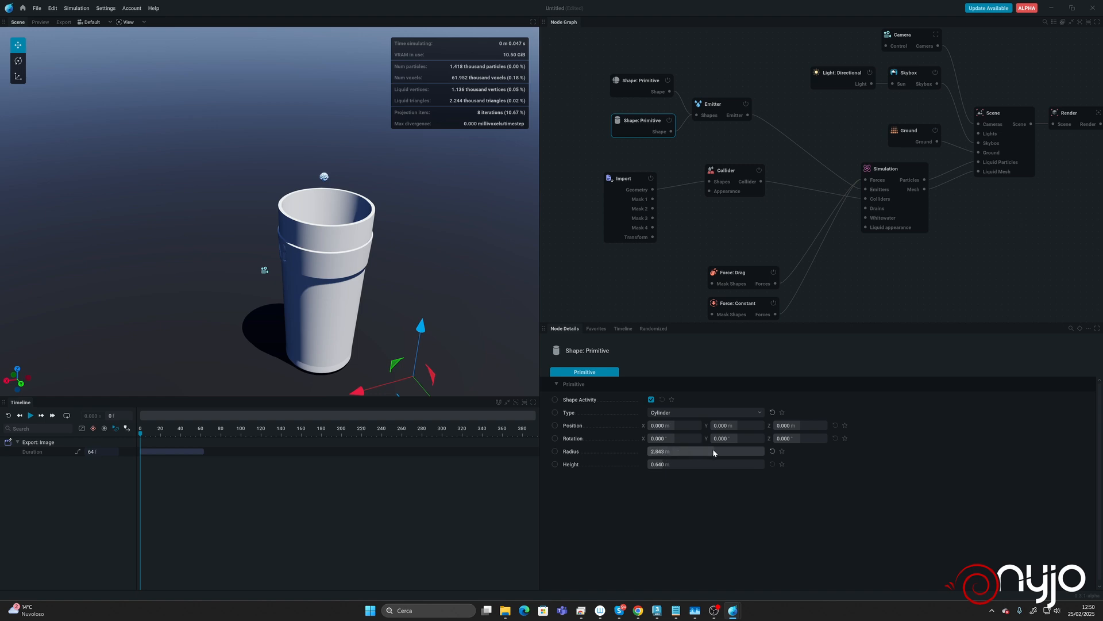
Move the cylinder out beside the cup to about X -4.84 m, Y 7.08 m and set its radius to 10 m
drag(713, 451, 730, 451)
scroll(421, 268, down, 6)
drag(316, 262, 333, 297)
drag(345, 254, 371, 257)
click(660, 452)
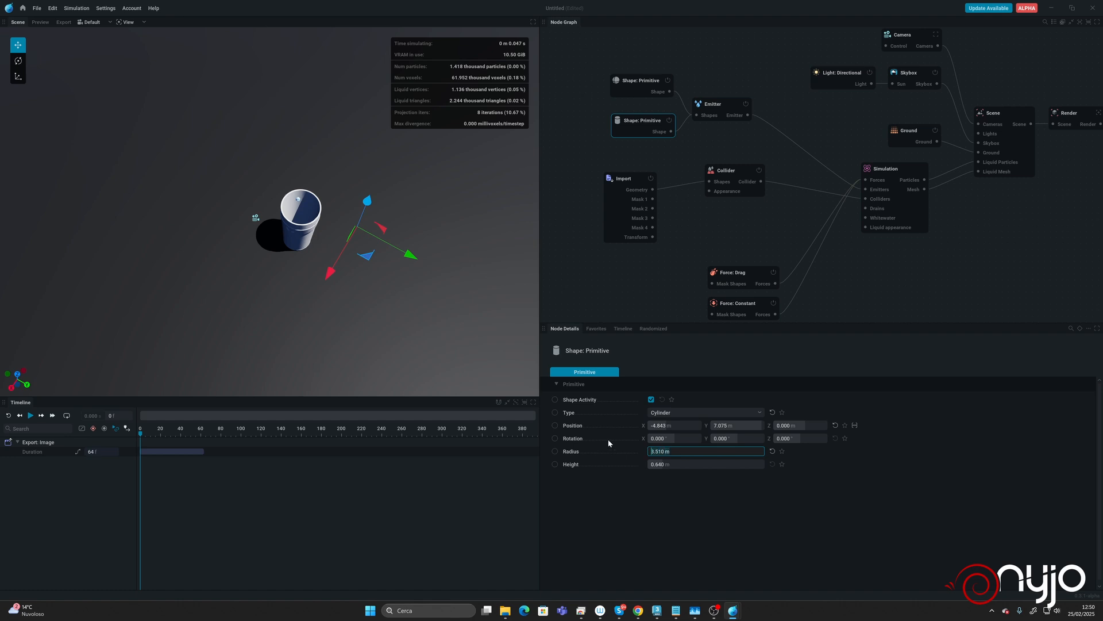
text(10)
key(Return)
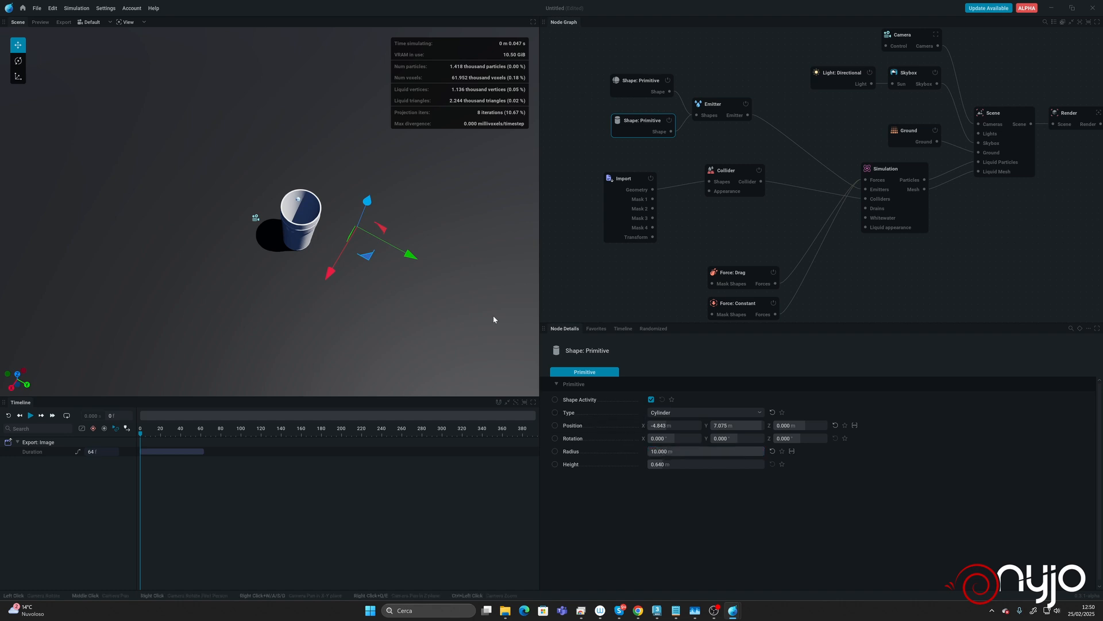
Reduce the cylinder's radius to about 4.37 m, comparing it with the cup from above
click(741, 104)
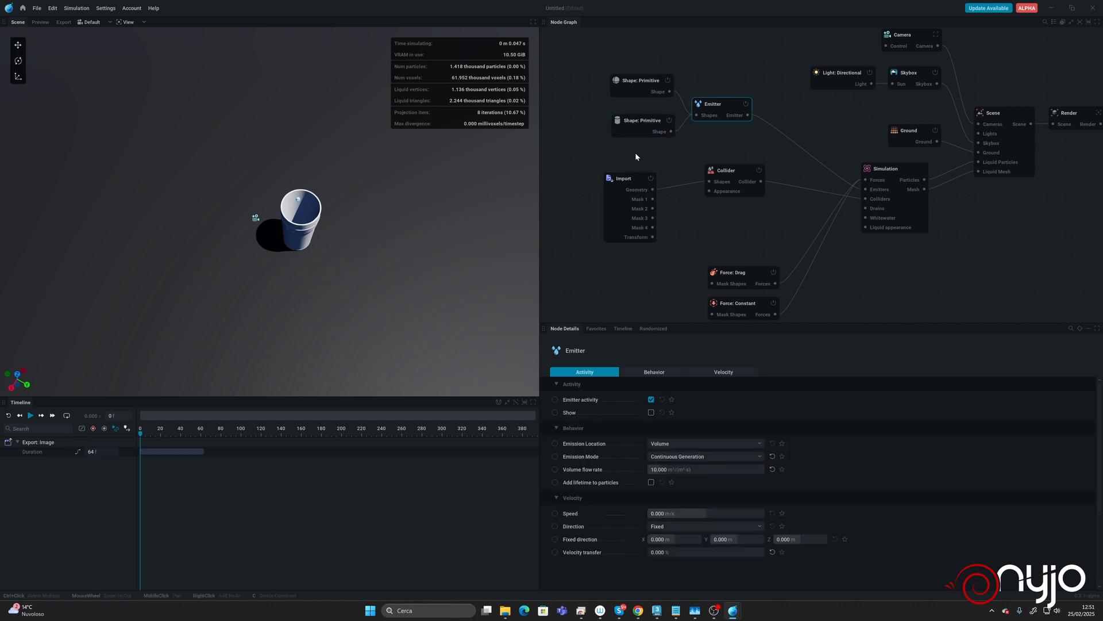
click(635, 121)
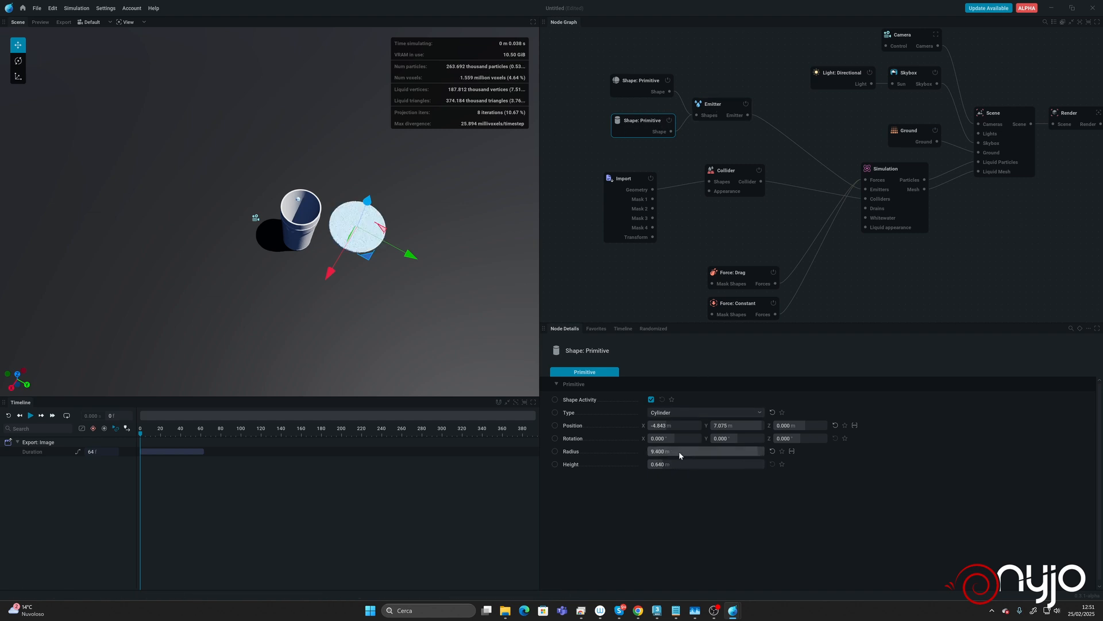
drag(671, 452, 672, 451)
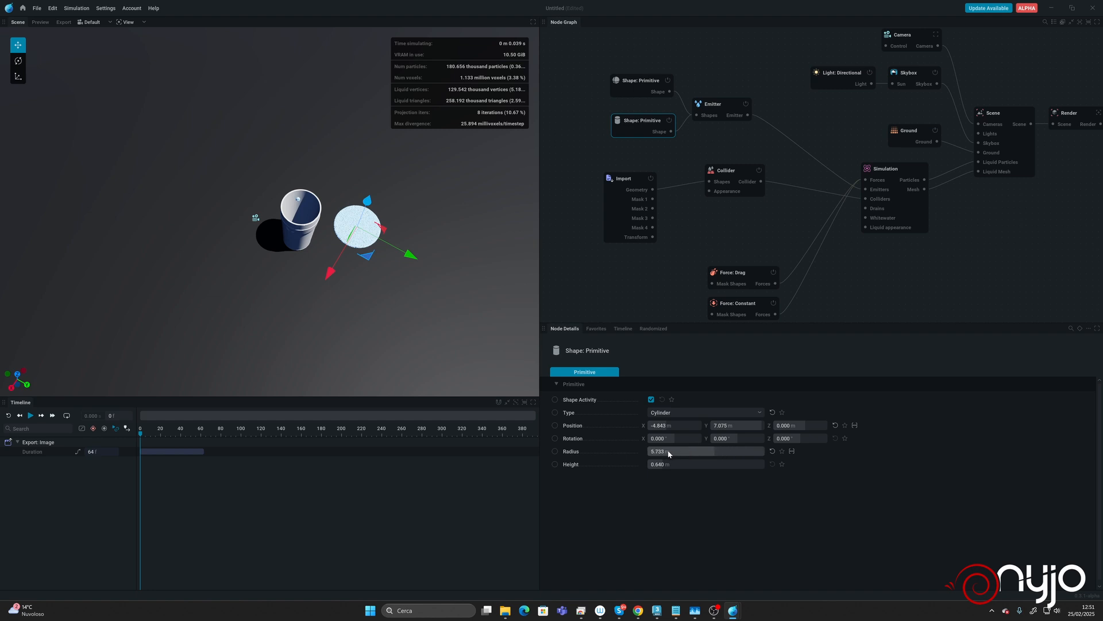
middle_drag(352, 271, 352, 294)
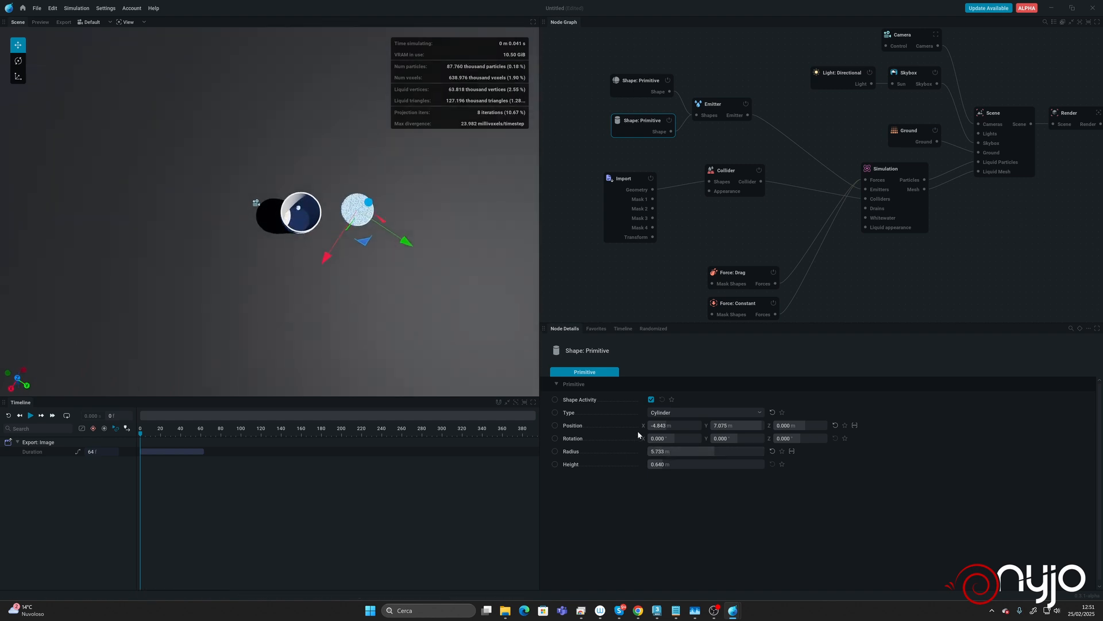
drag(668, 454, 666, 454)
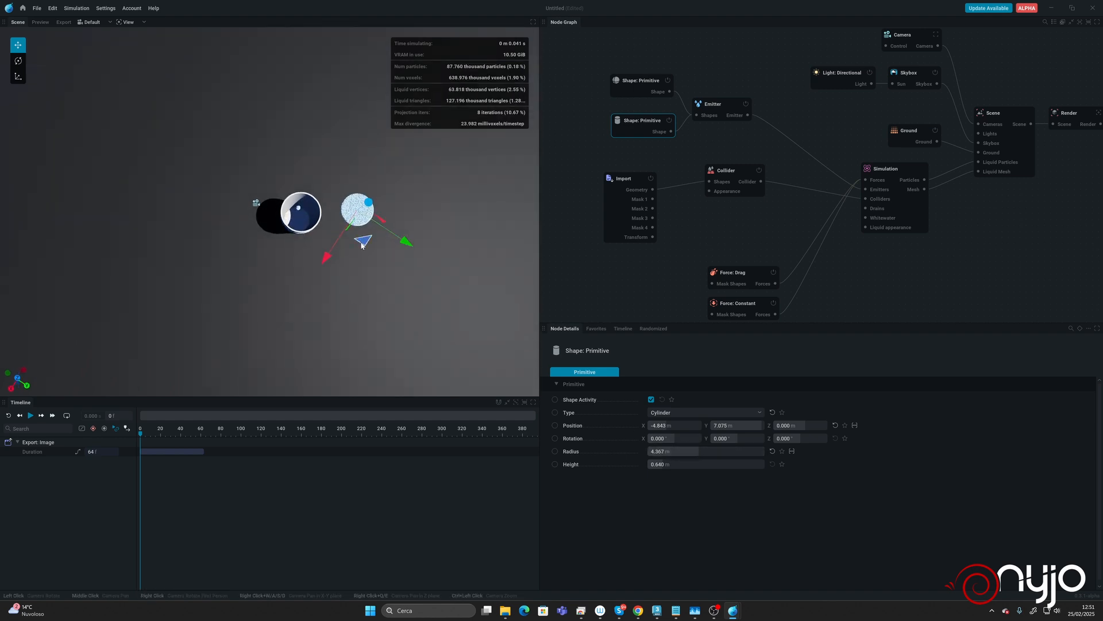
Move the cylinder inside the cup near its base, to about X 10.76 m, Y -9.13 m, Z 0.89 m
drag(361, 244, 395, 270)
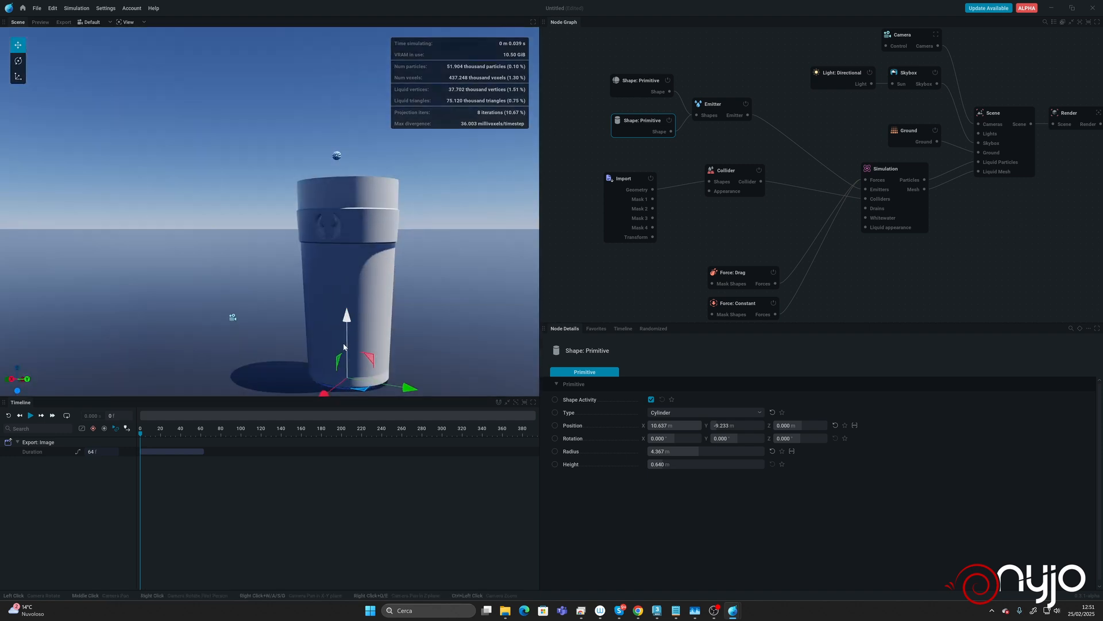
drag(346, 346, 347, 338)
drag(419, 356, 421, 394)
drag(374, 323, 242, 273)
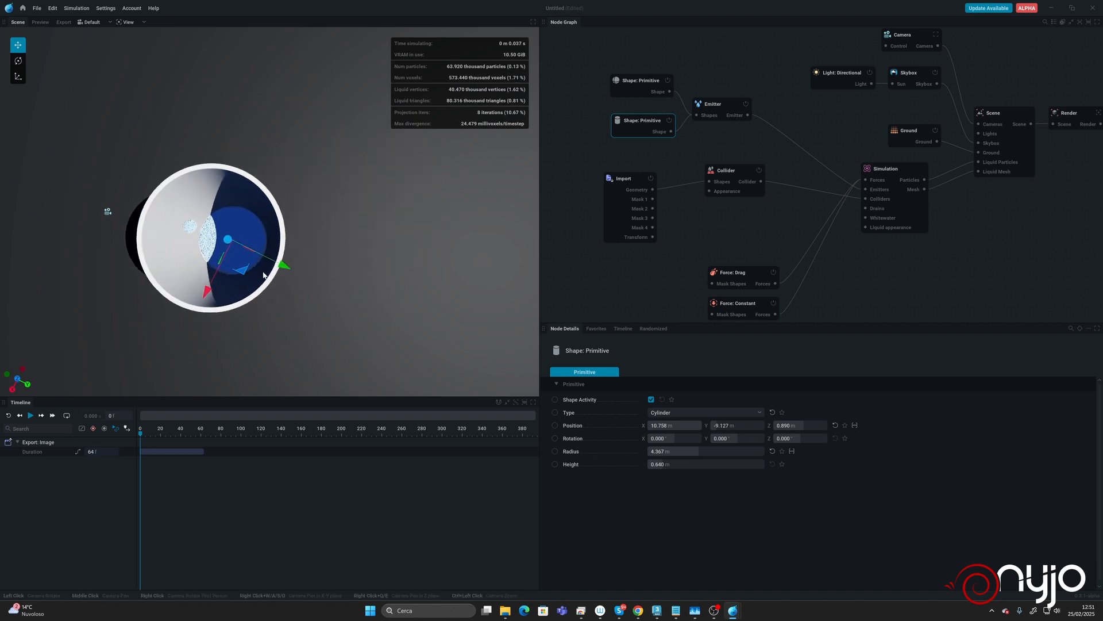
mouse_move(342, 242)
mouse_down()
mouse_move(372, 199)
mouse_move(347, 226)
mouse_up()
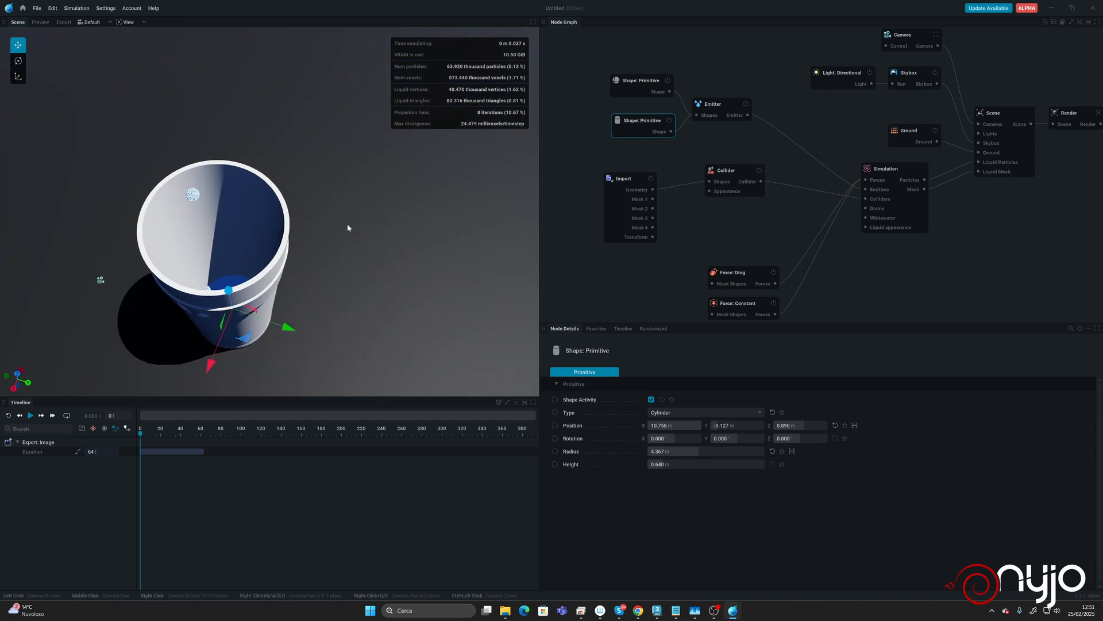
Set the cylinder's radius to 4 m
click(687, 452)
key(BackSpace)
key(BackSpace)
key(BackSpace)
text(000)
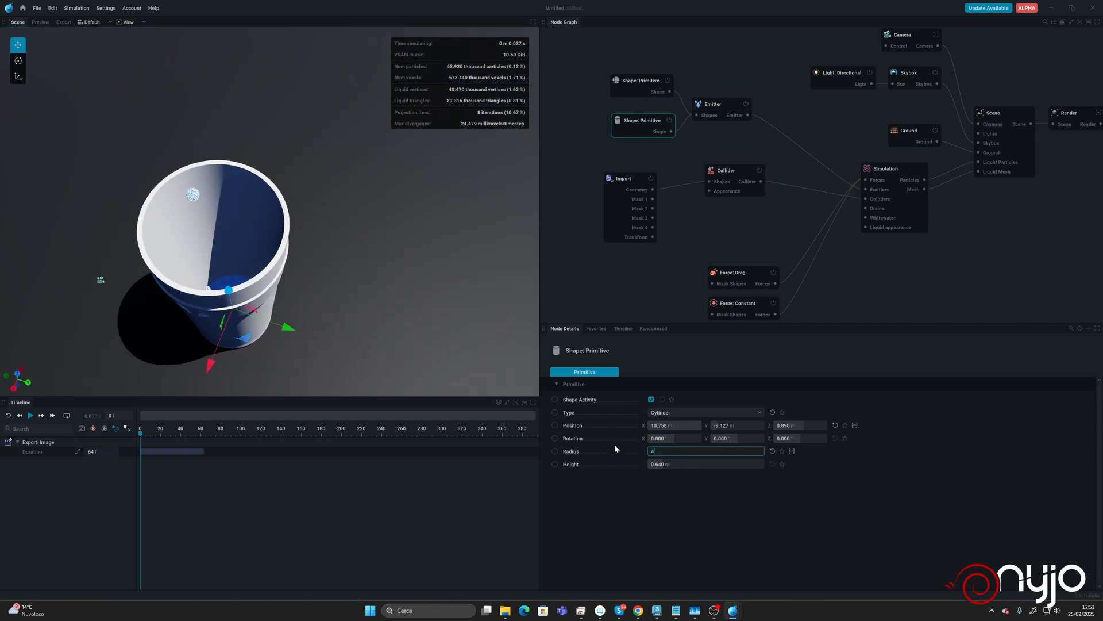
key(Return)
Raise the cylinder slightly to about Z 1.19 m and set its height to 0.3 m
drag(335, 340, 346, 290)
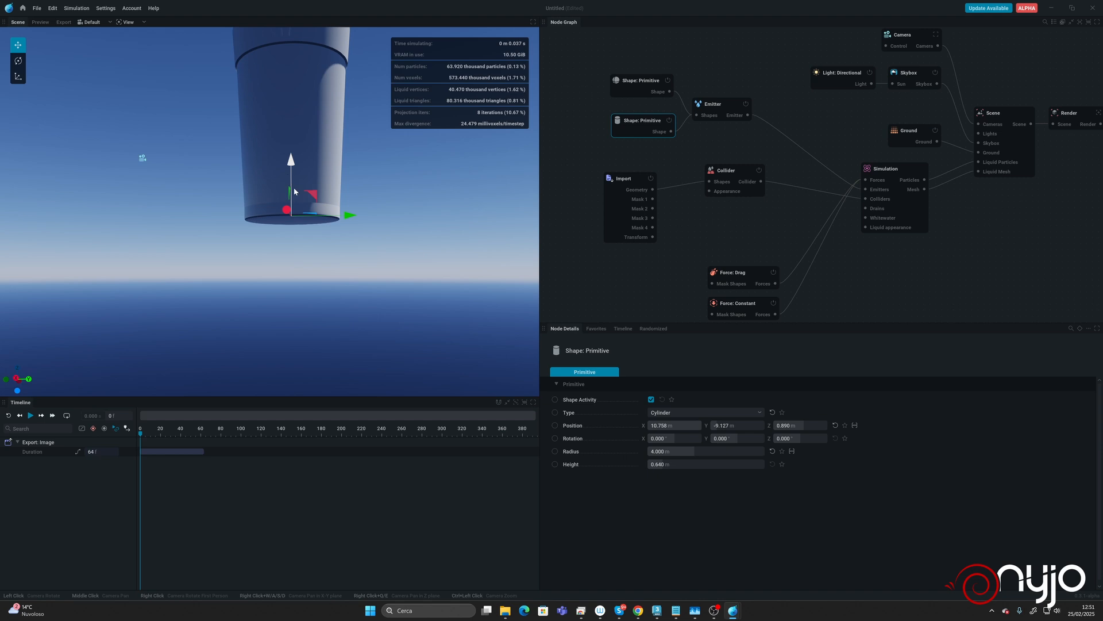
drag(291, 194, 292, 191)
click(682, 464)
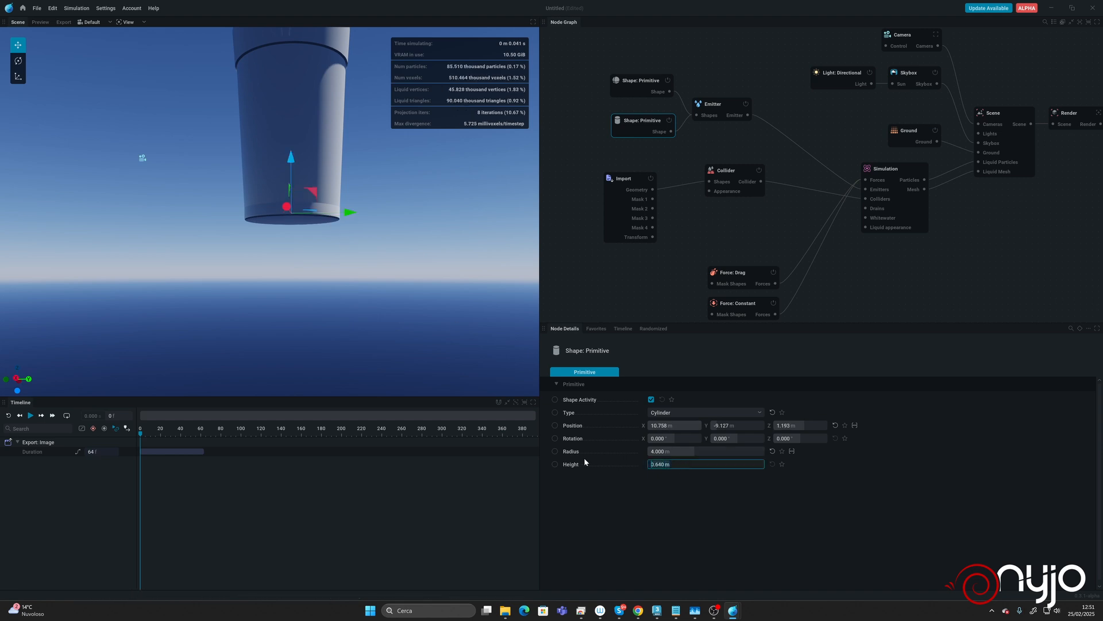
text(0.3)
key(Return)
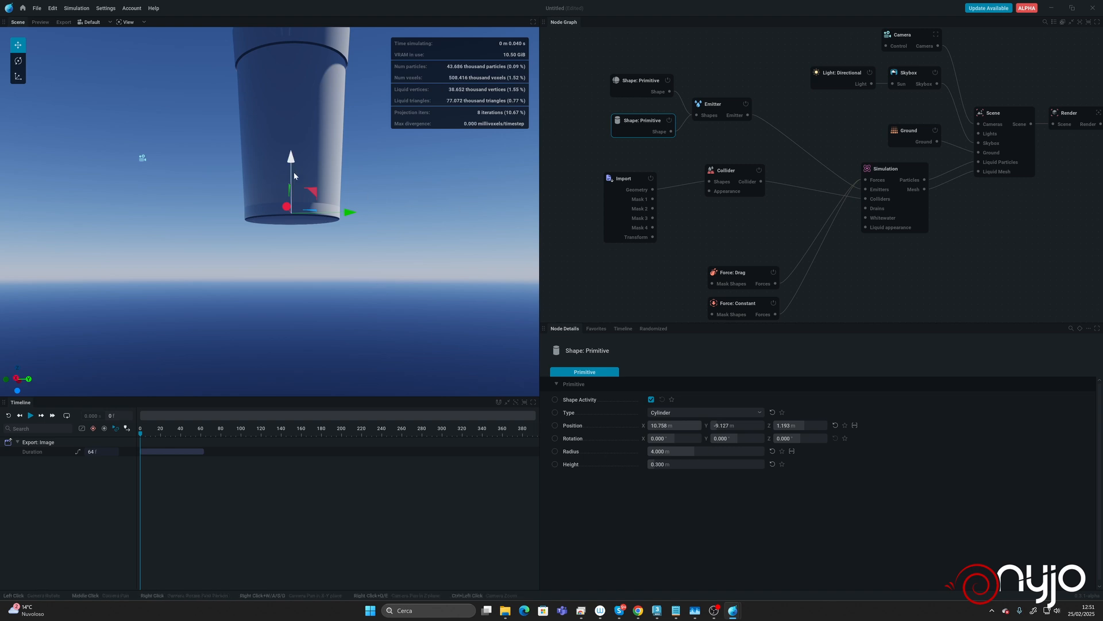
Lower the thin cylinder back toward the cup's bottom, to about Z 0.89 m
drag(291, 174, 293, 180)
click(726, 101)
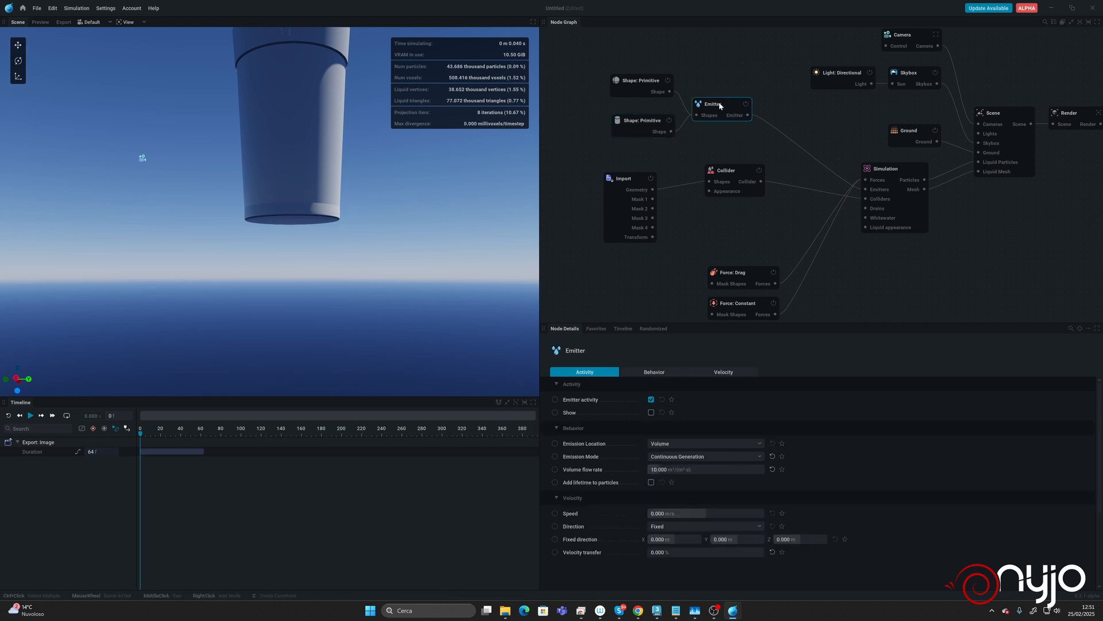
click(651, 413)
click(654, 124)
drag(287, 182, 290, 178)
drag(348, 233, 347, 283)
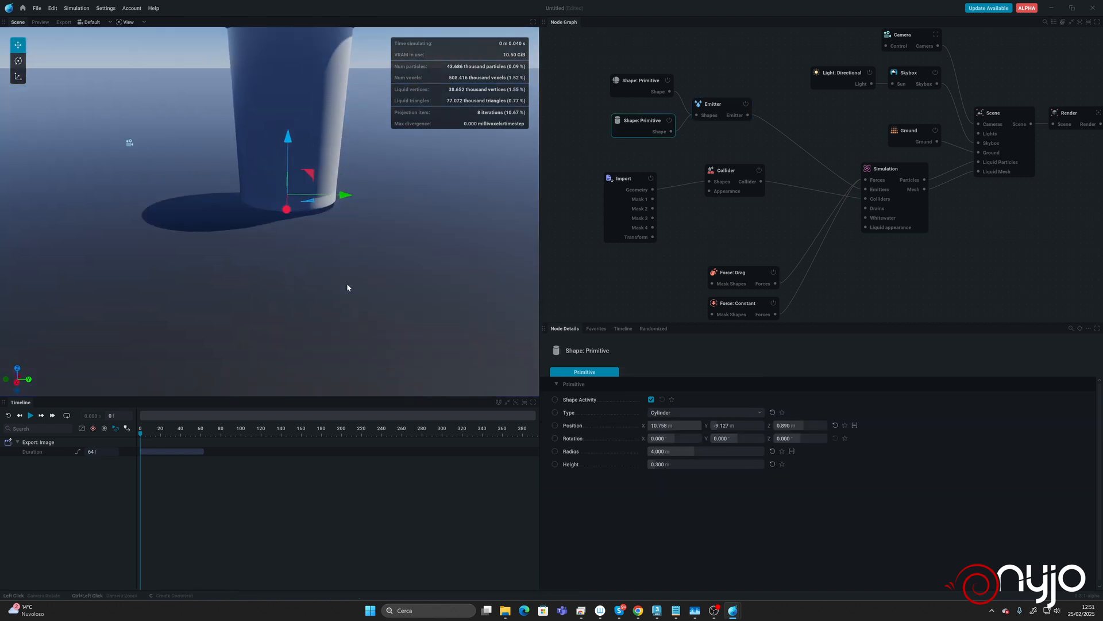
middle_drag(337, 215, 332, 247)
Hide the cup collider, run the simulation to frame 197 to check the filling, and reset it
click(733, 103)
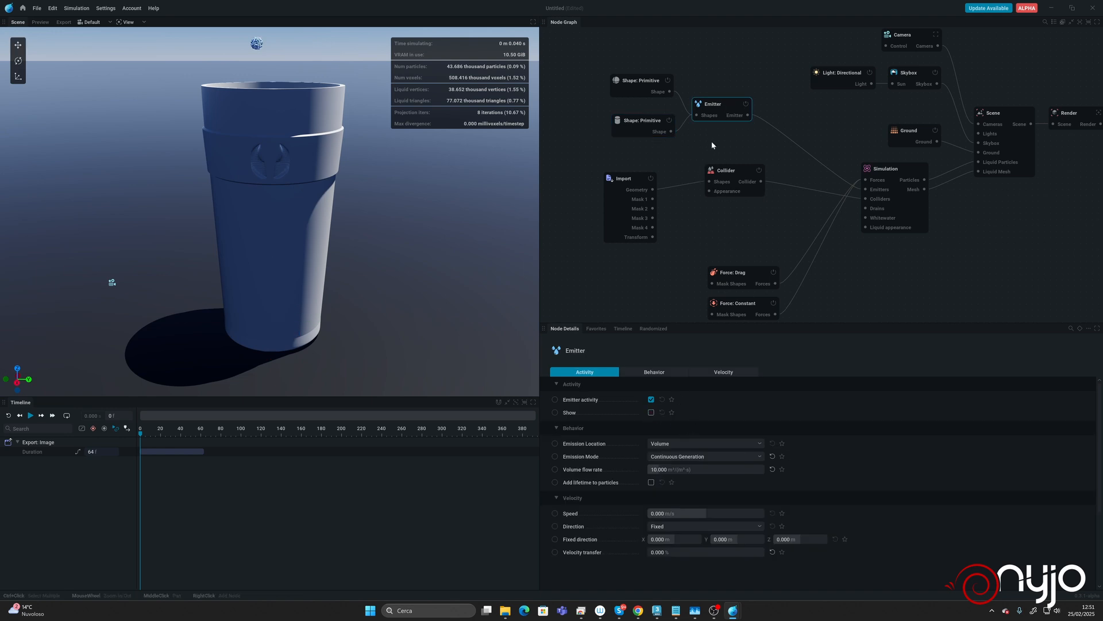
click(738, 173)
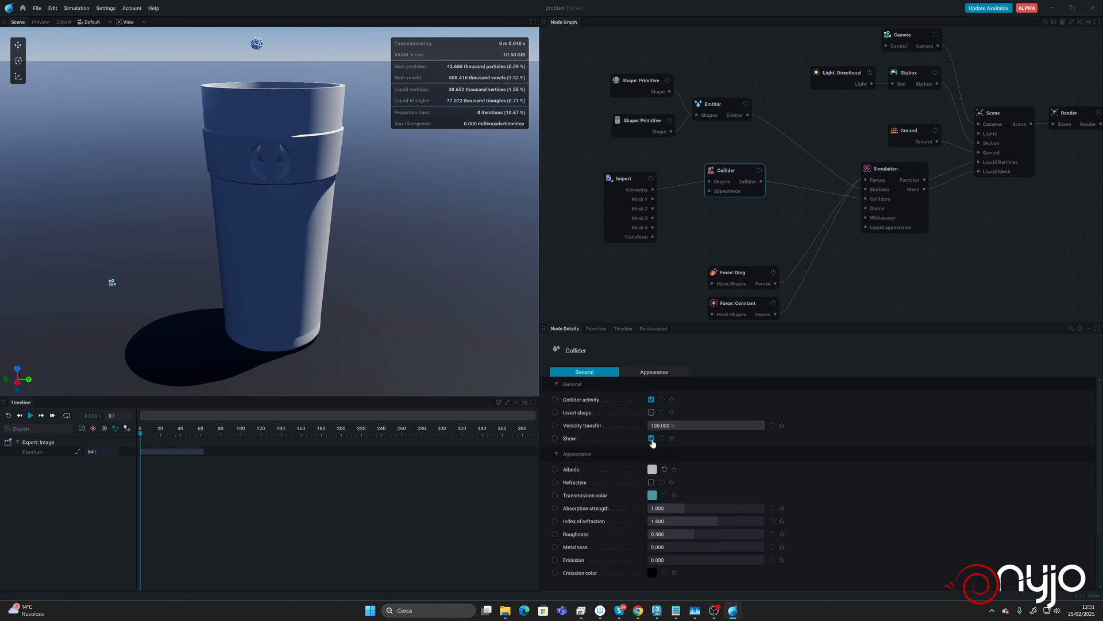
click(652, 439)
key(space)
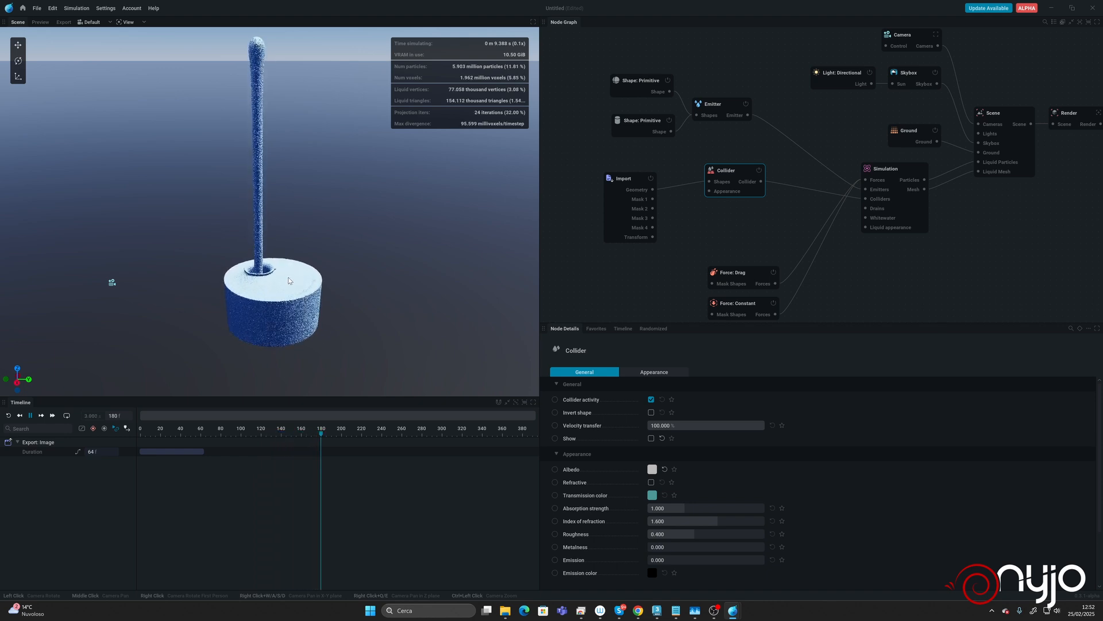
key(space)
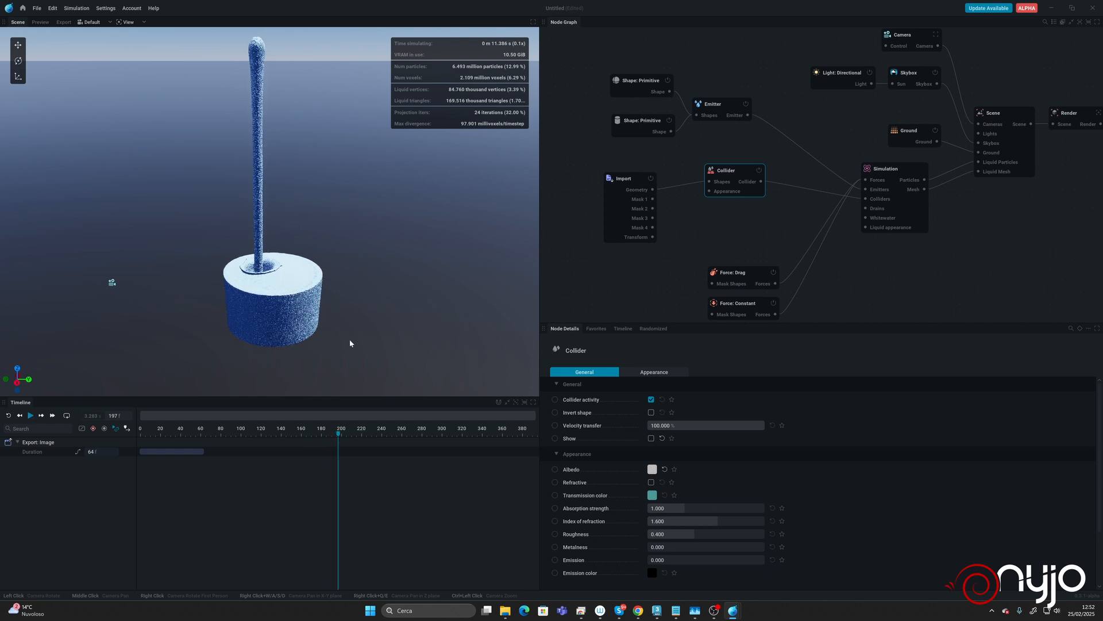
key(r)
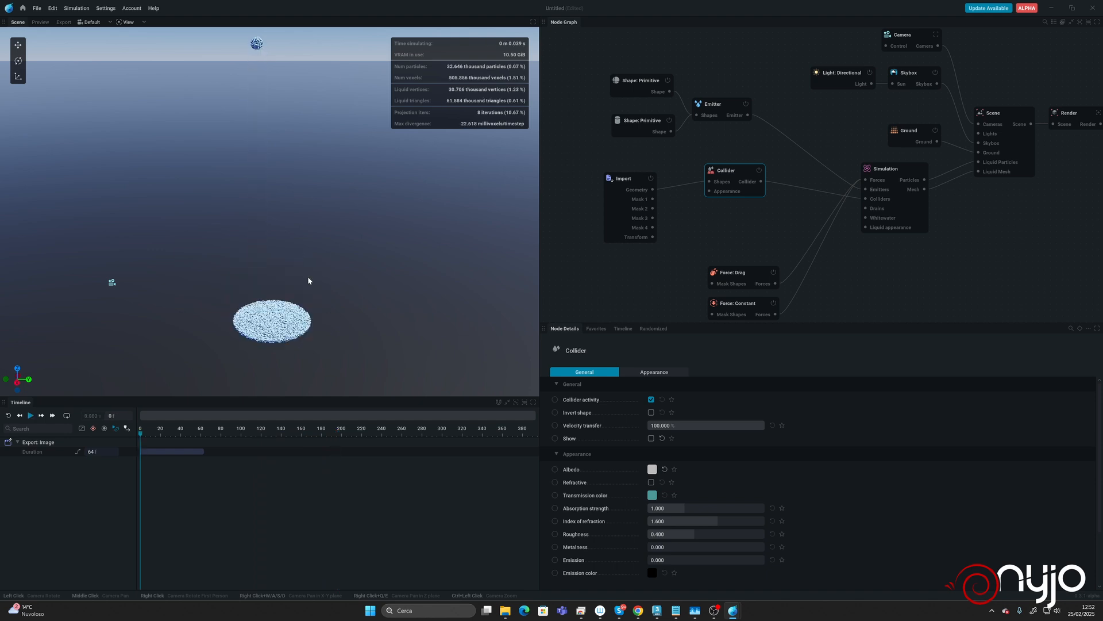
Keyframe the cylinder's Shape Activity off at frame 0 and on at frame 241, test-running the simulation after each keyframe
click(642, 121)
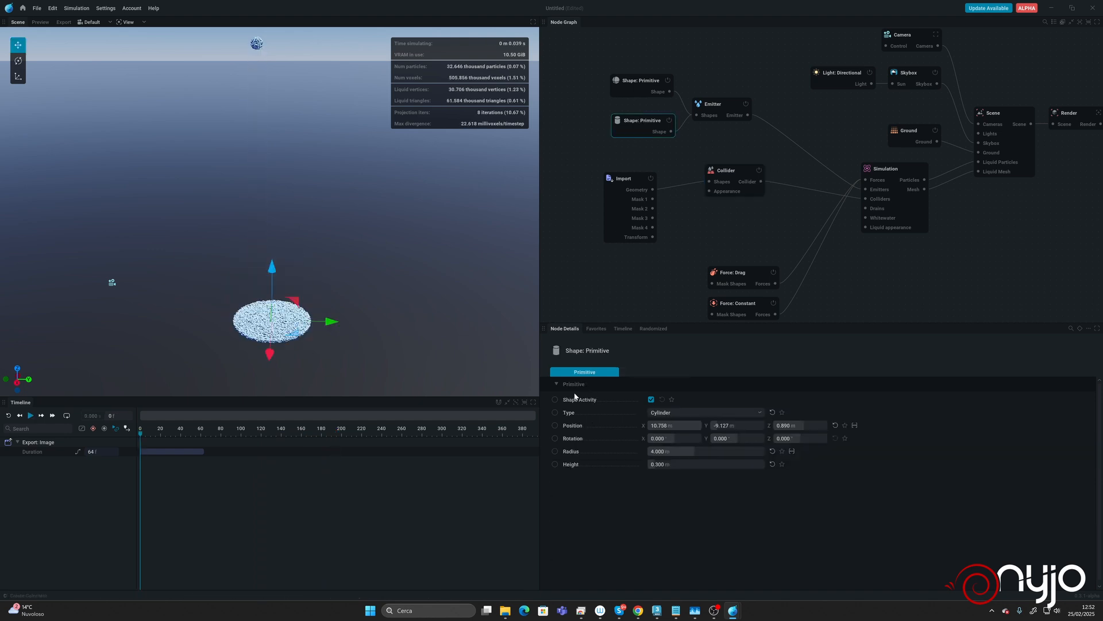
click(555, 401)
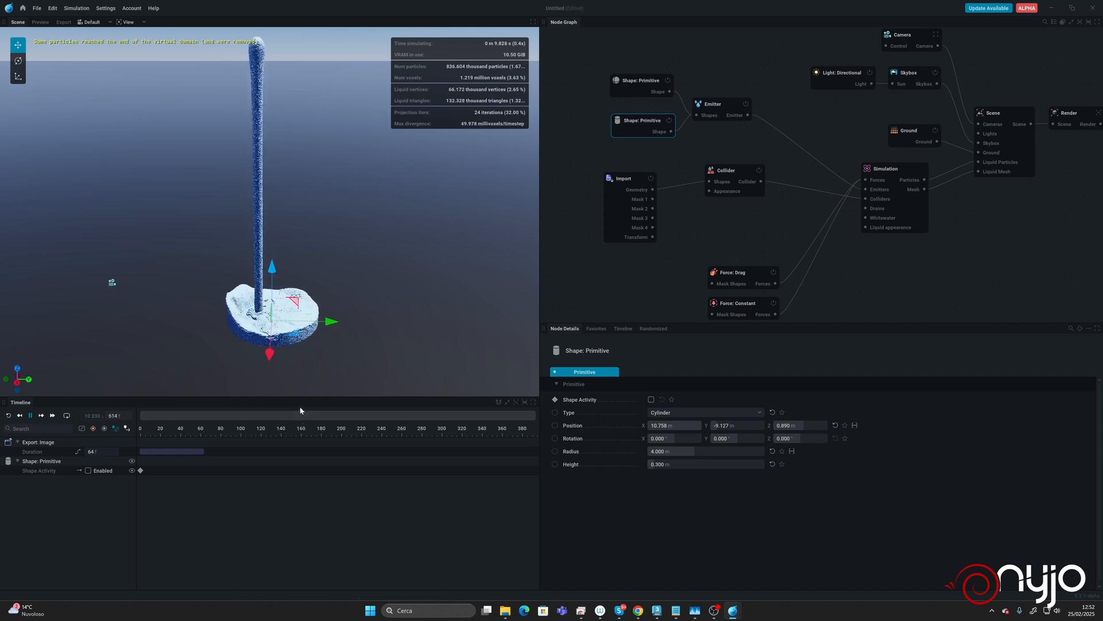
key(space)
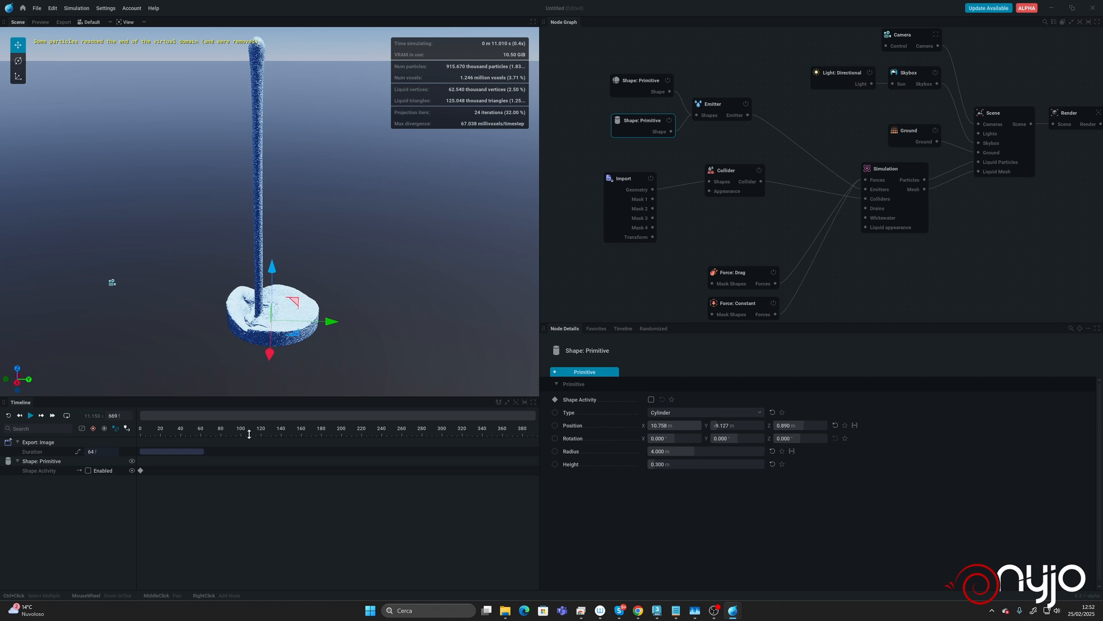
drag(361, 435, 383, 436)
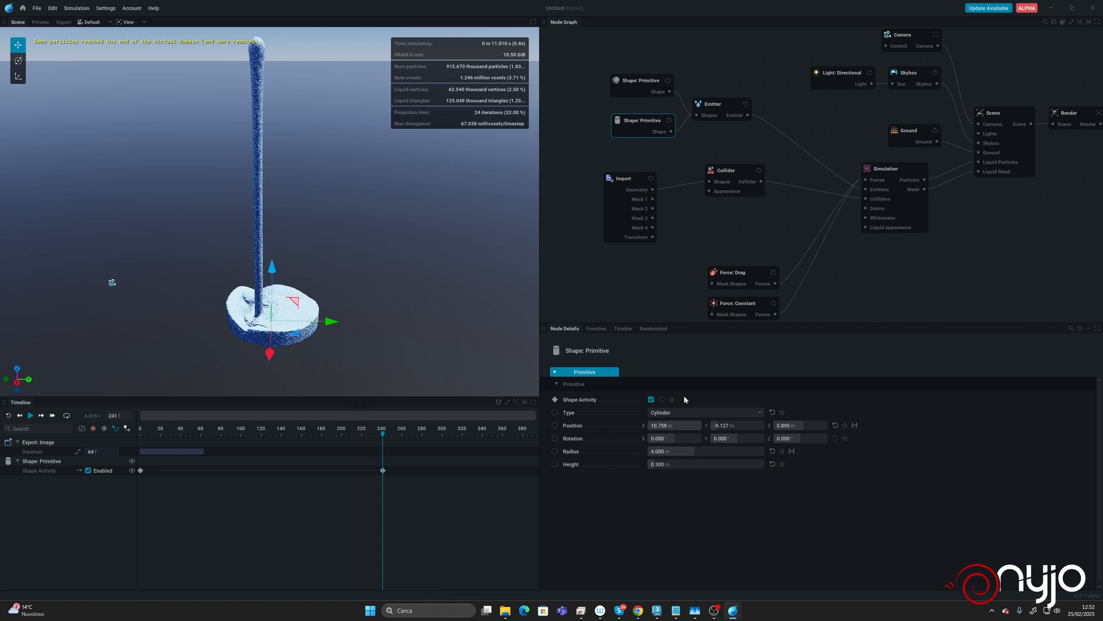
key(space)
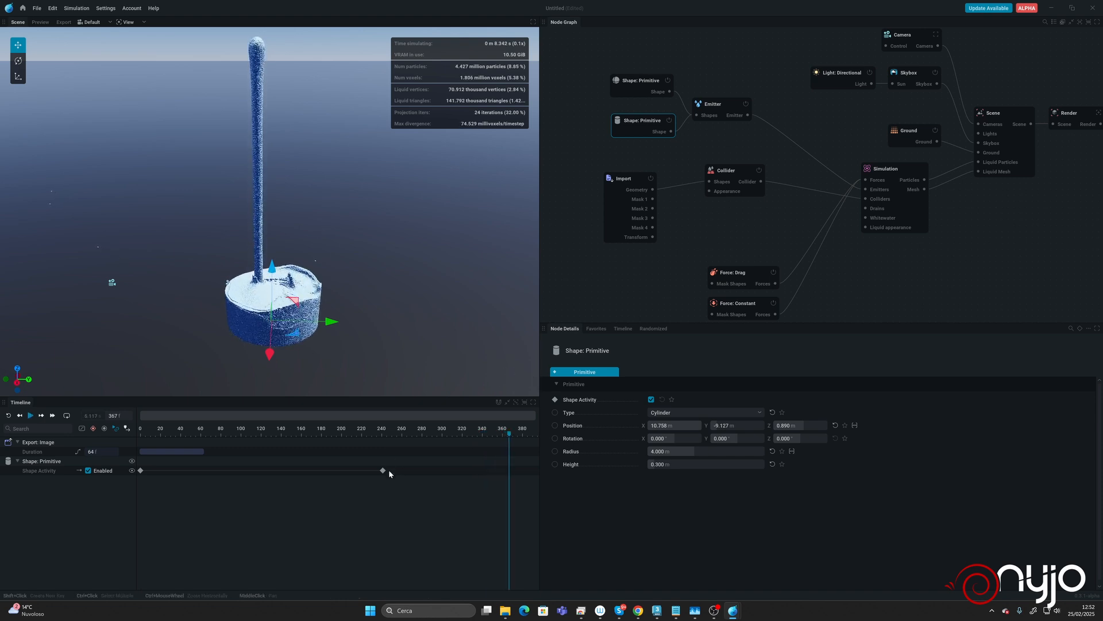
Shift the cylinder's activation keyframe to about frame 300, then just before frame 380, rerunning the simulation each time, finally to frame 544
drag(383, 470, 443, 473)
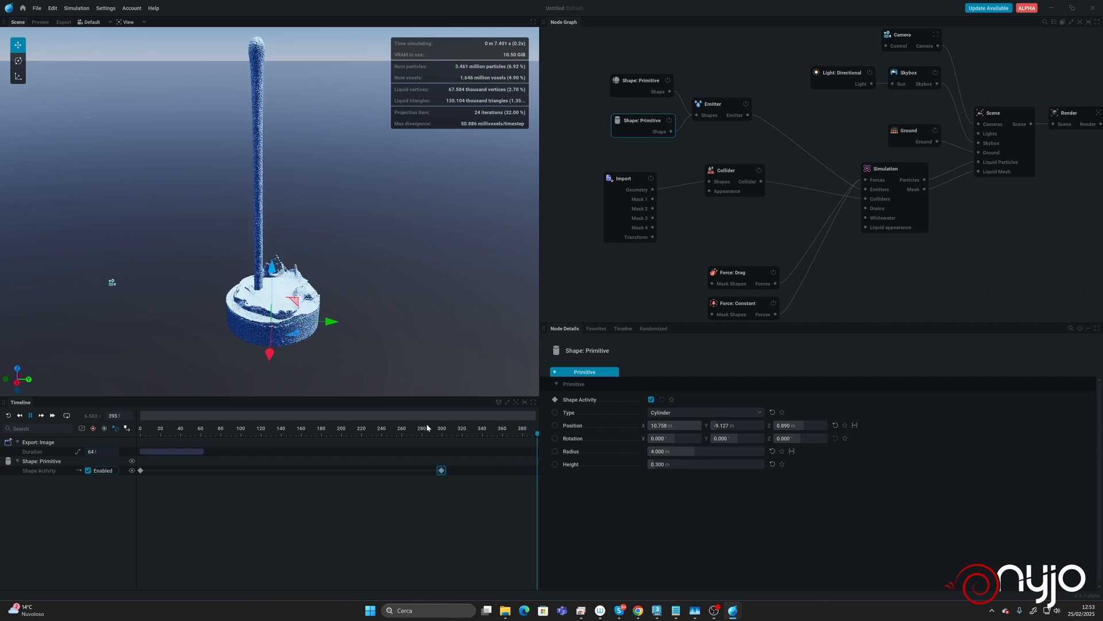
drag(442, 470, 519, 470)
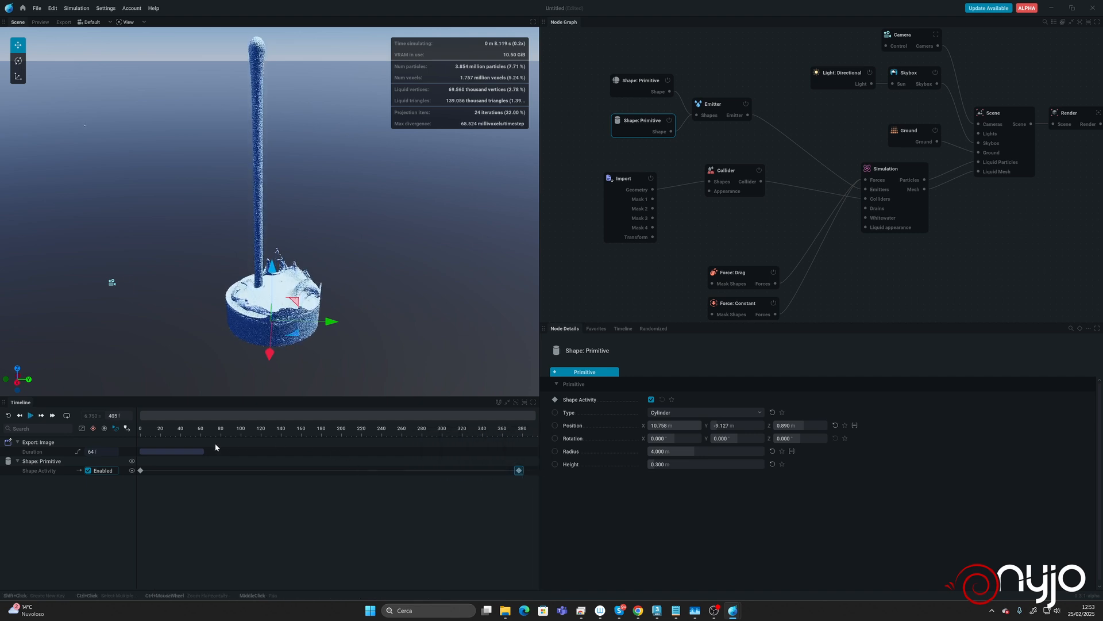
key(space)
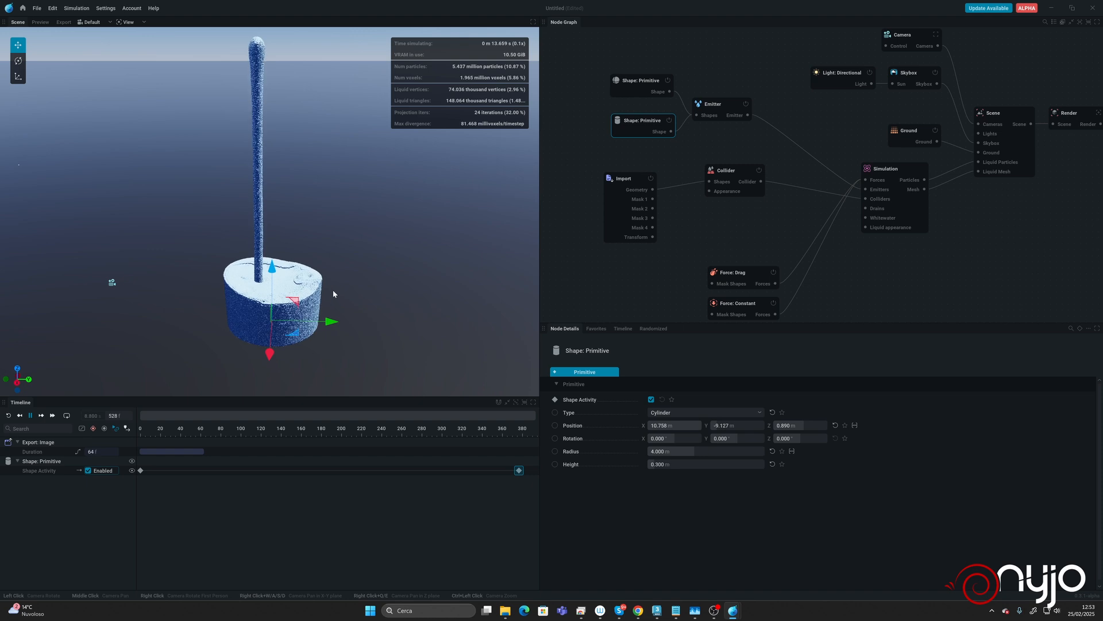
key(space)
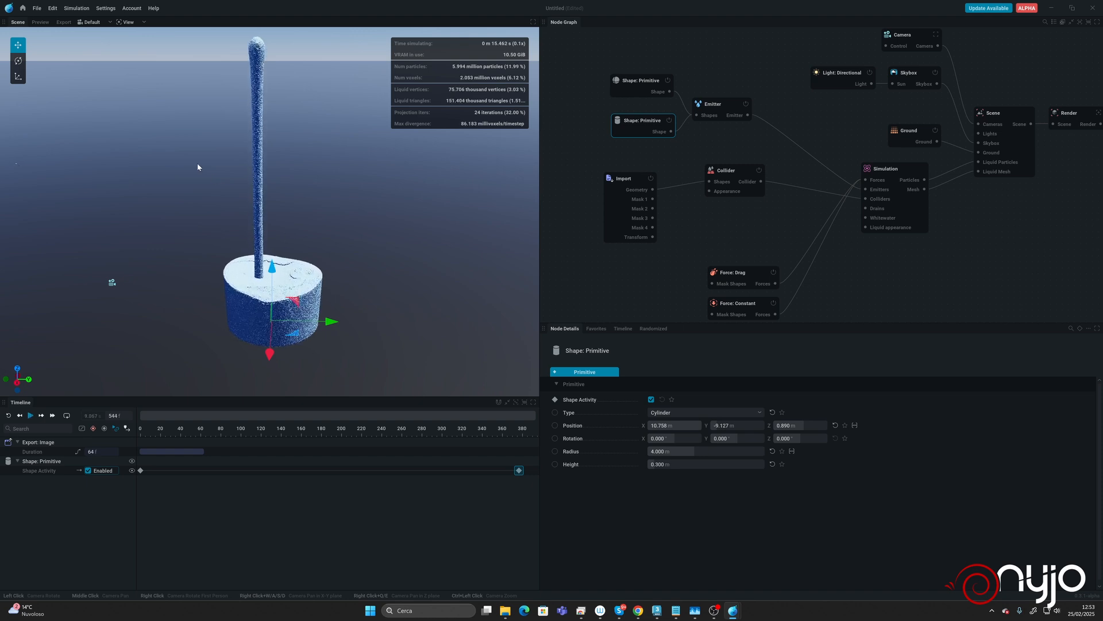
Save the project under the new file name GlassFilling
click(37, 8)
click(44, 69)
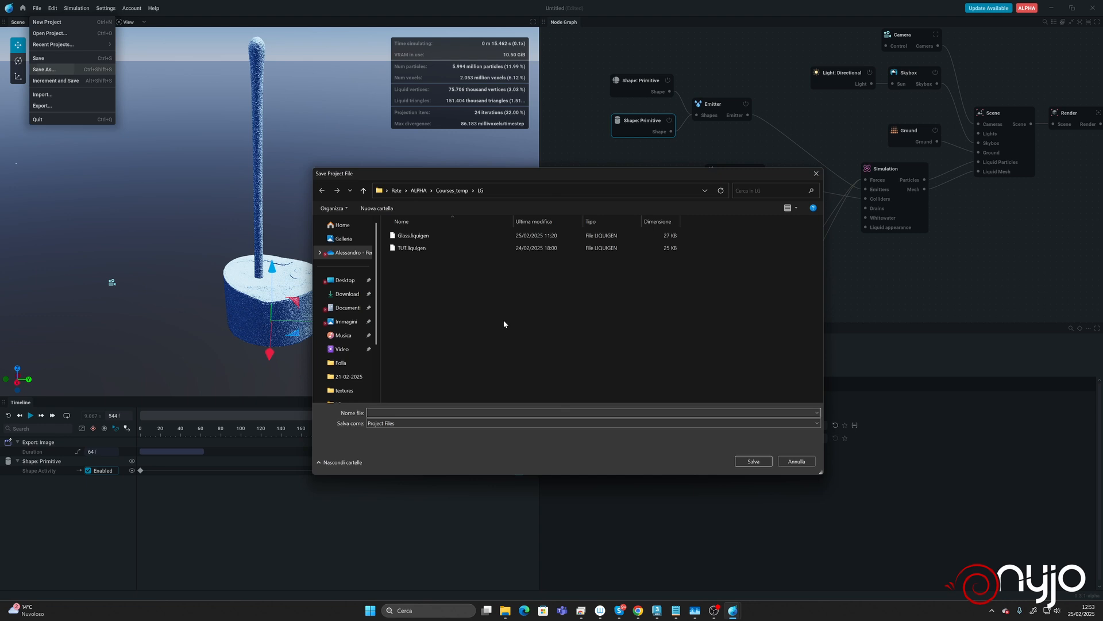
text(GlassFilling)
key(Return)
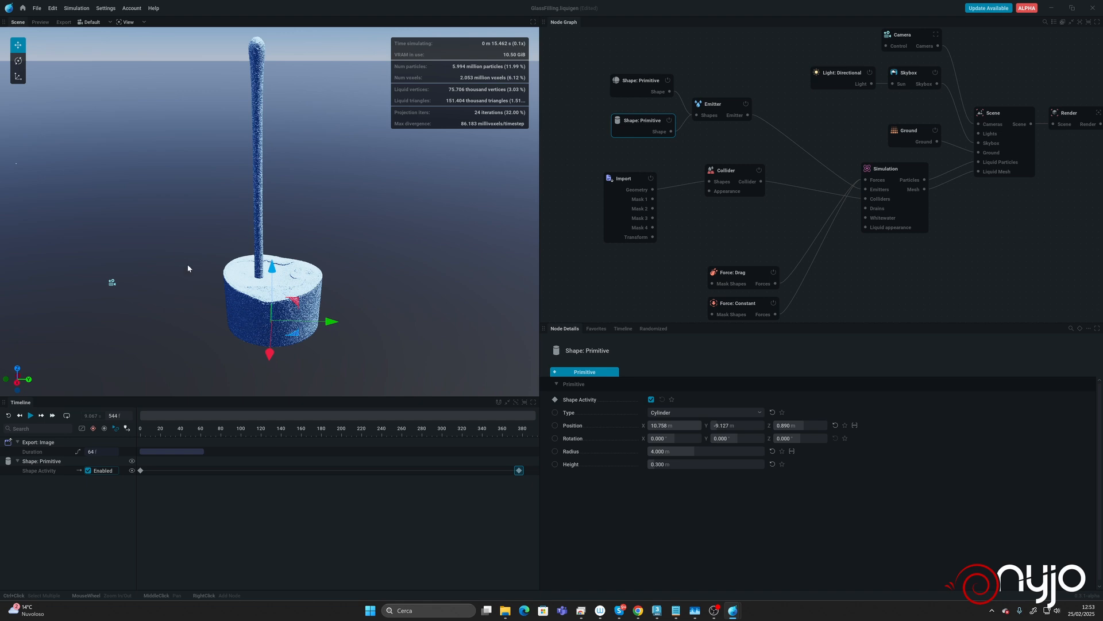
Add a Turbulence force node connected to the simulation's Forces input
middle_drag(852, 137, 902, 51)
drag(938, 94, 704, 280)
click(695, 334)
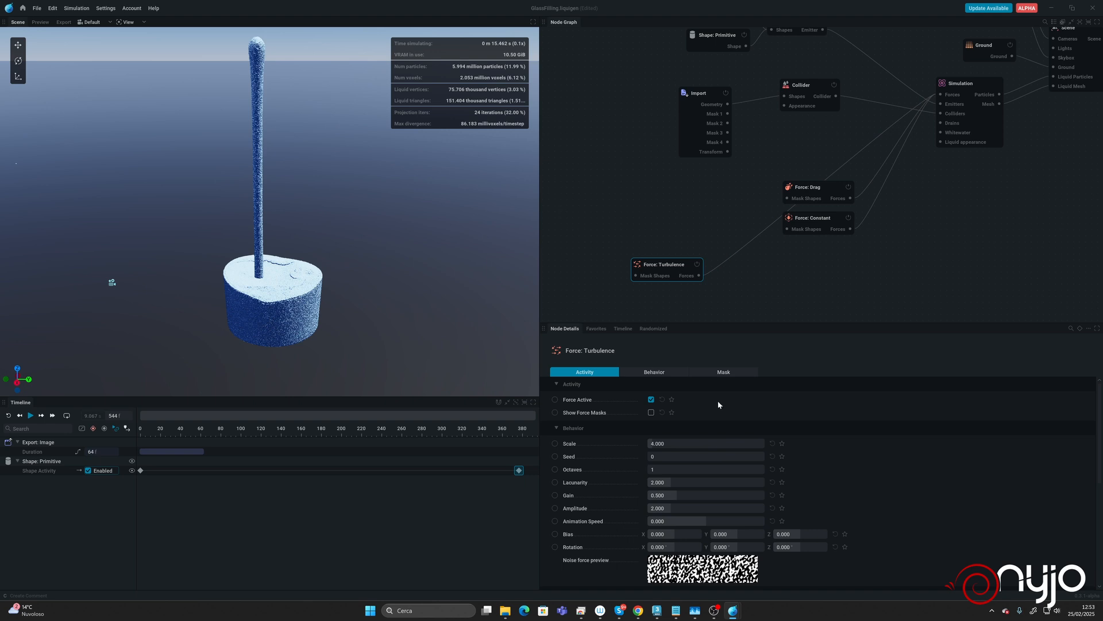
Reset and run the simulation to check the turbulence force at its default Scale and Amplitude
double_click(674, 443)
click(692, 508)
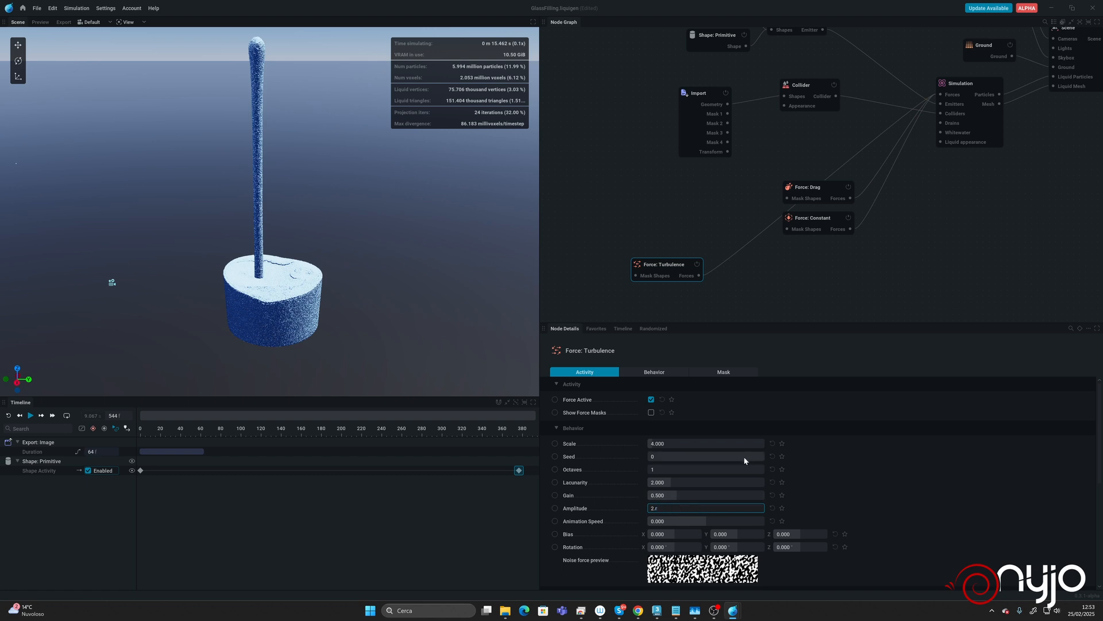
click(833, 461)
key(r)
key(space)
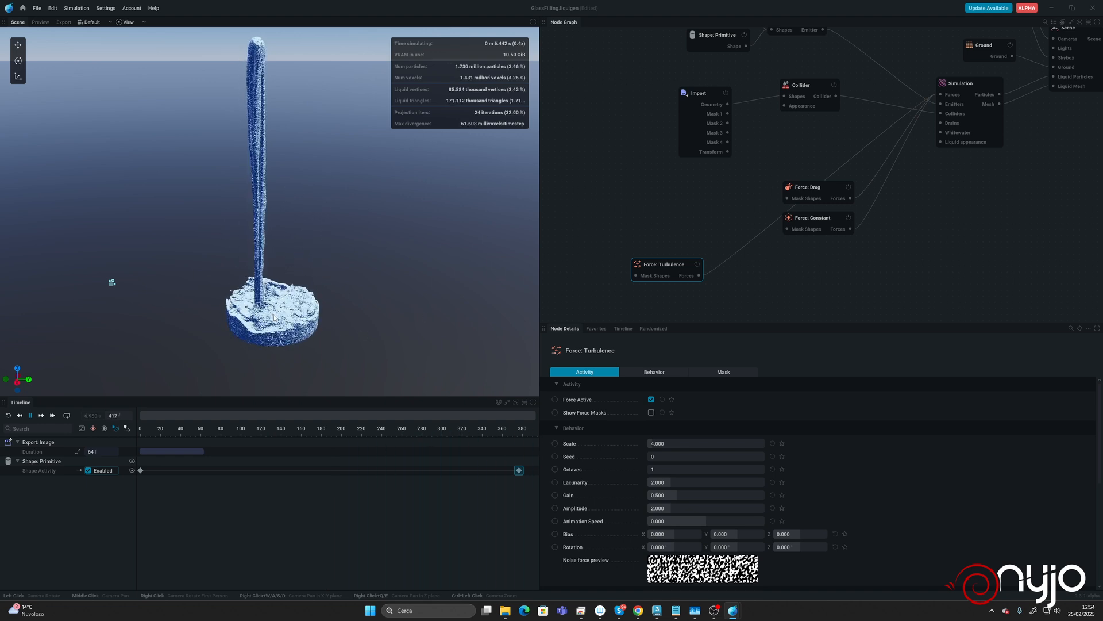
key(space)
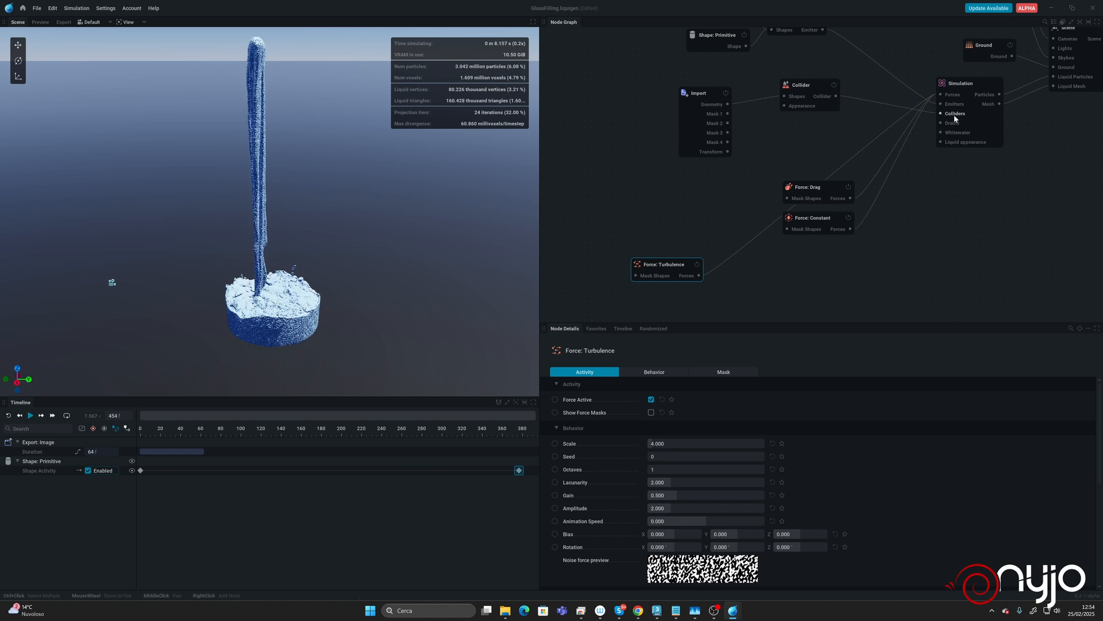
Add a primitive sphere shape to the turbulence force's Mask Shapes input and place its node beside the force
middle_drag(860, 242, 881, 180)
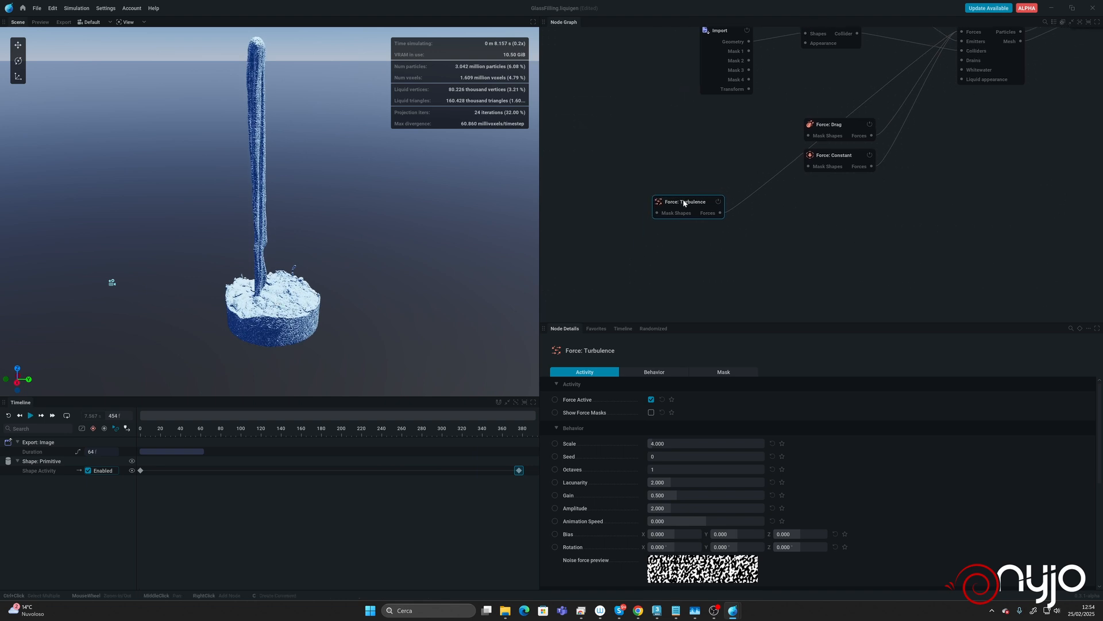
middle_drag(776, 242, 787, 207)
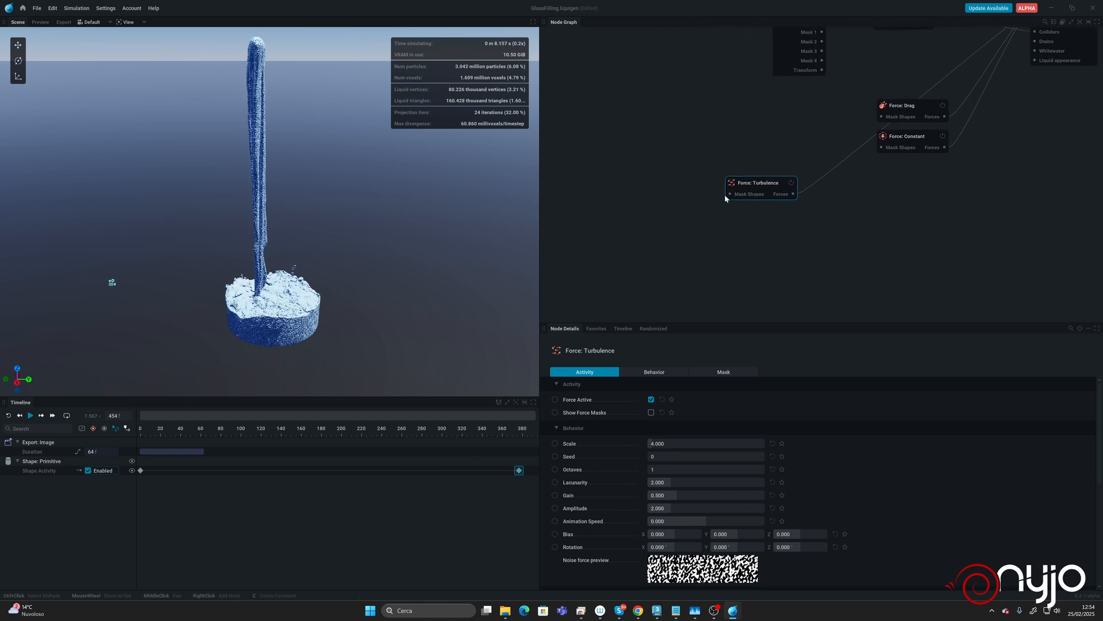
drag(728, 194, 629, 238)
click(578, 254)
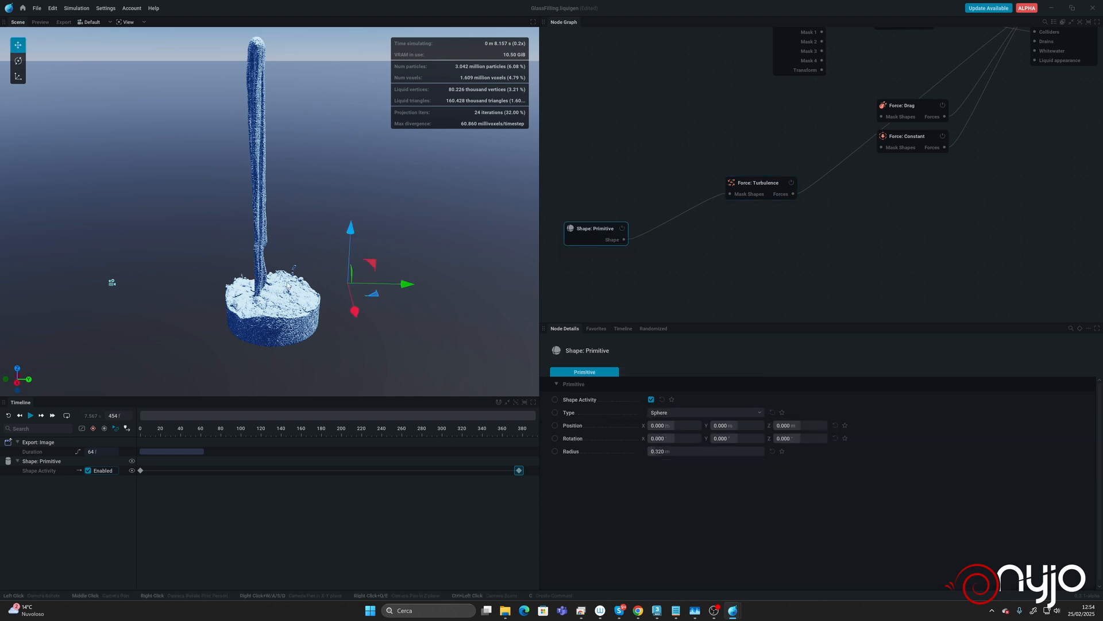
drag(598, 228, 630, 199)
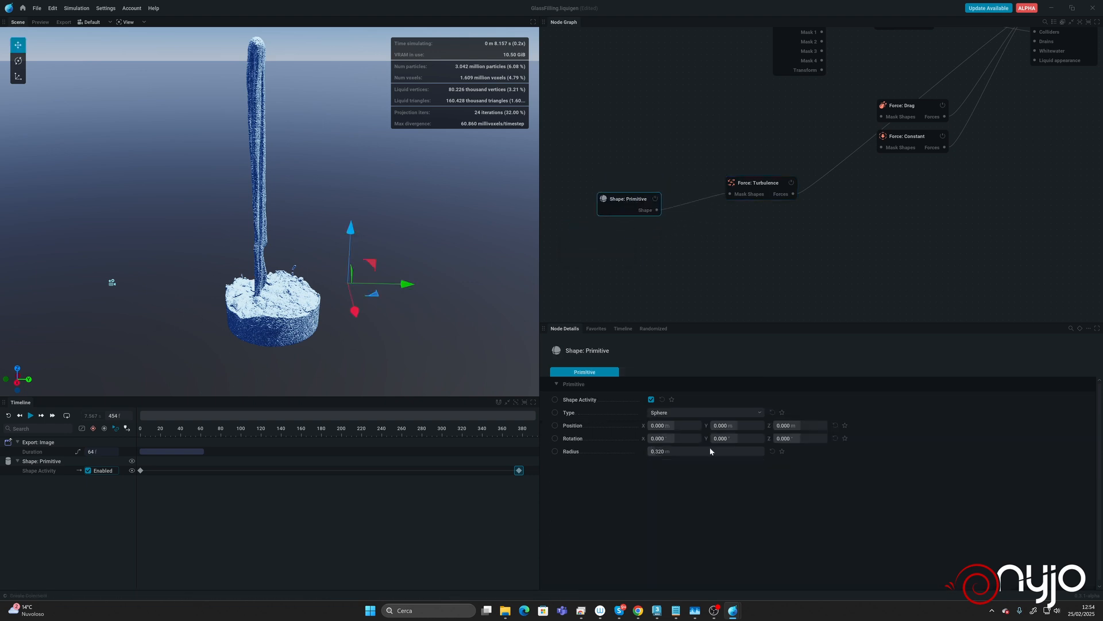
Show the turbulence force's masks and set the mask sphere's radius to 5 m
click(767, 187)
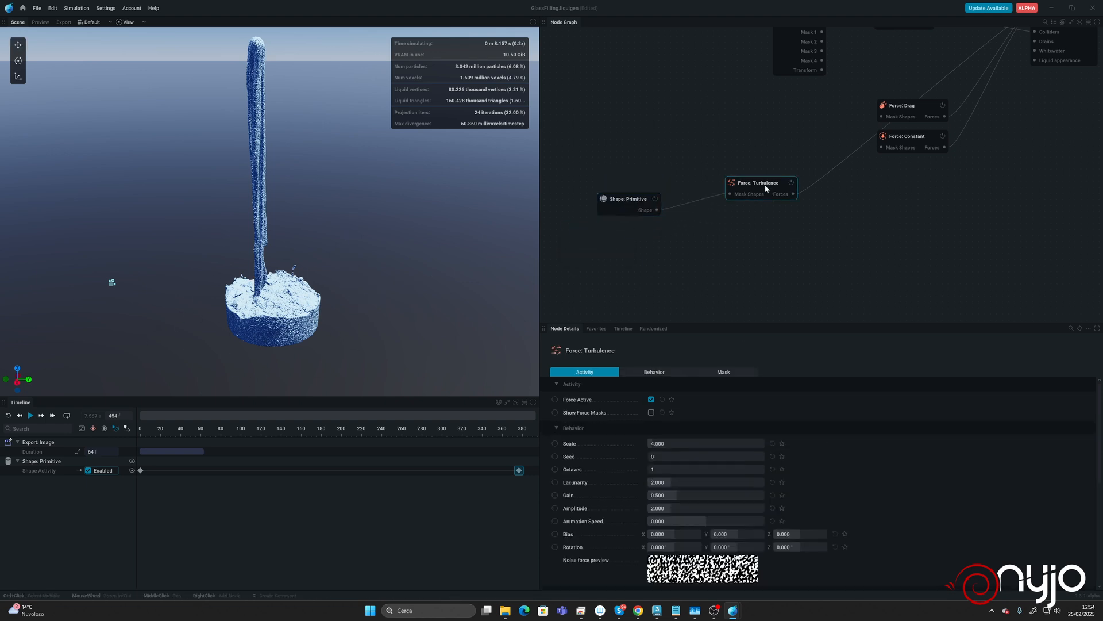
click(651, 413)
click(626, 195)
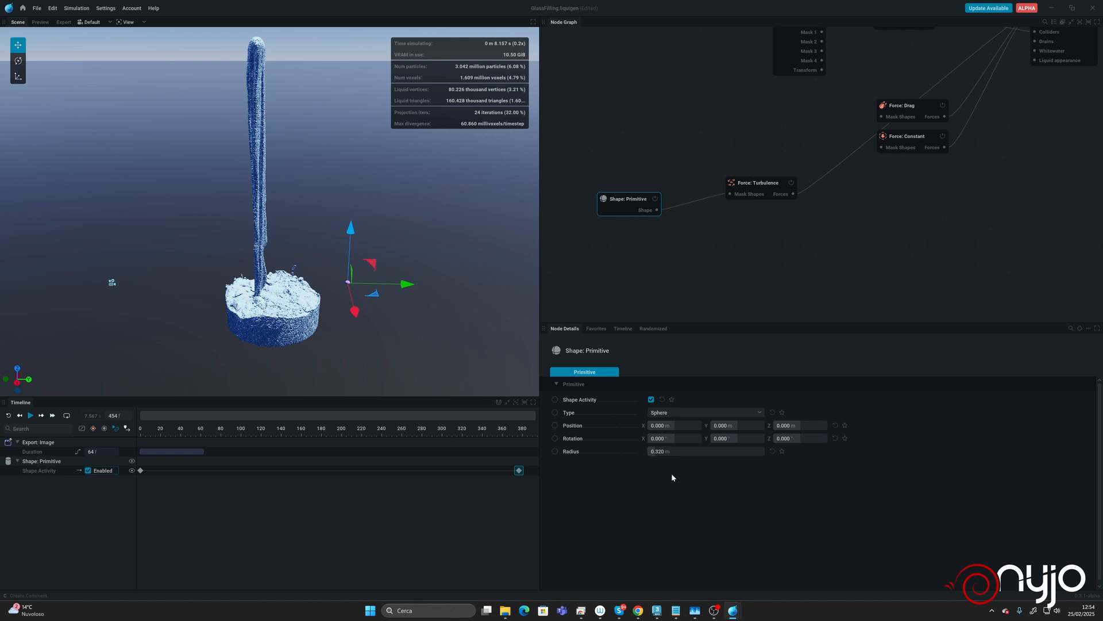
click(694, 452)
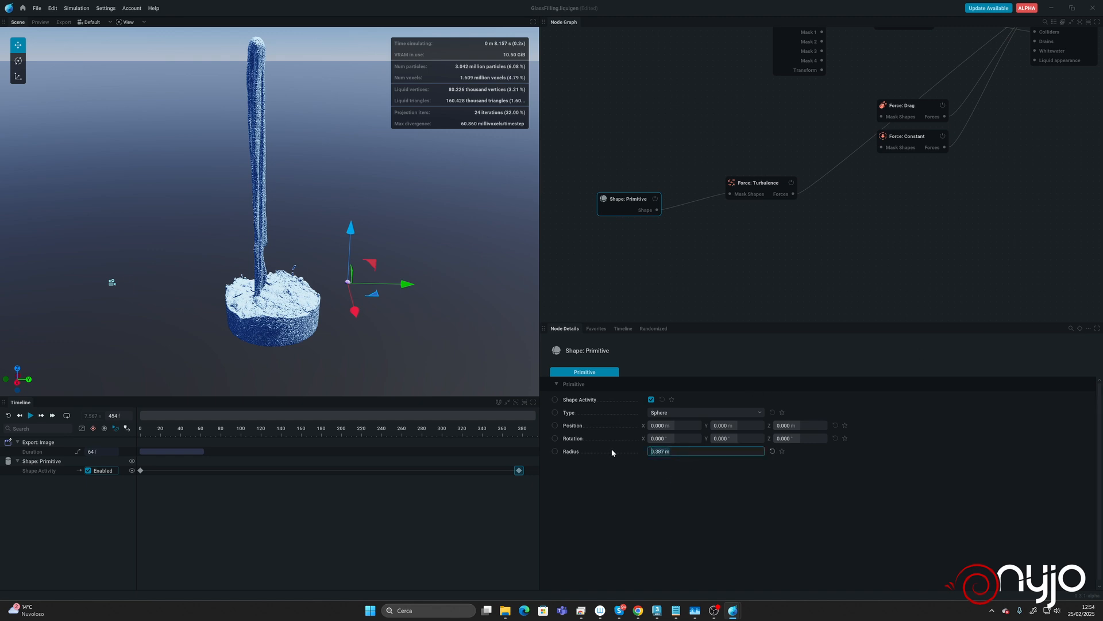
key(Return)
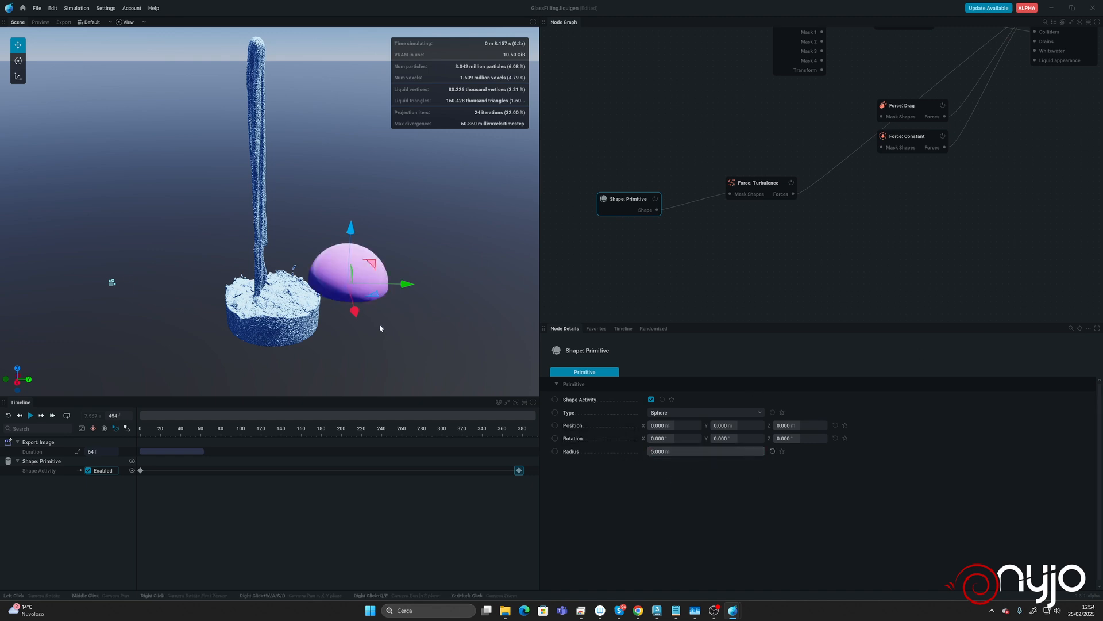
Move the mask sphere onto the liquid in the cup and raise it to about Z 0.92 m
middle_drag(380, 323, 365, 215)
drag(359, 282, 357, 343)
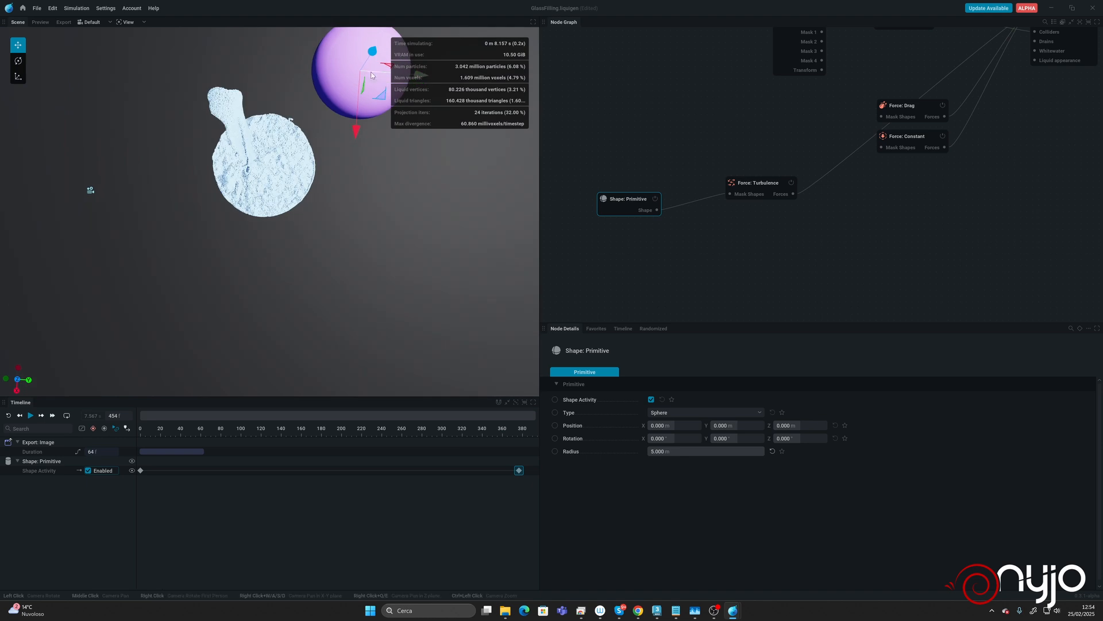
drag(384, 100, 334, 175)
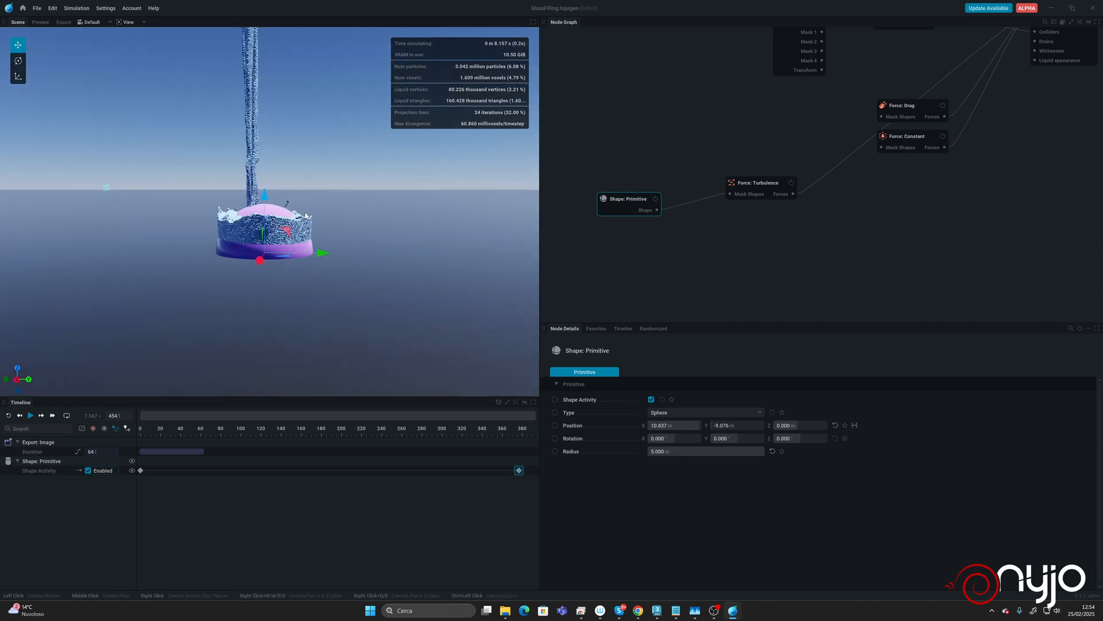
drag(265, 212, 268, 201)
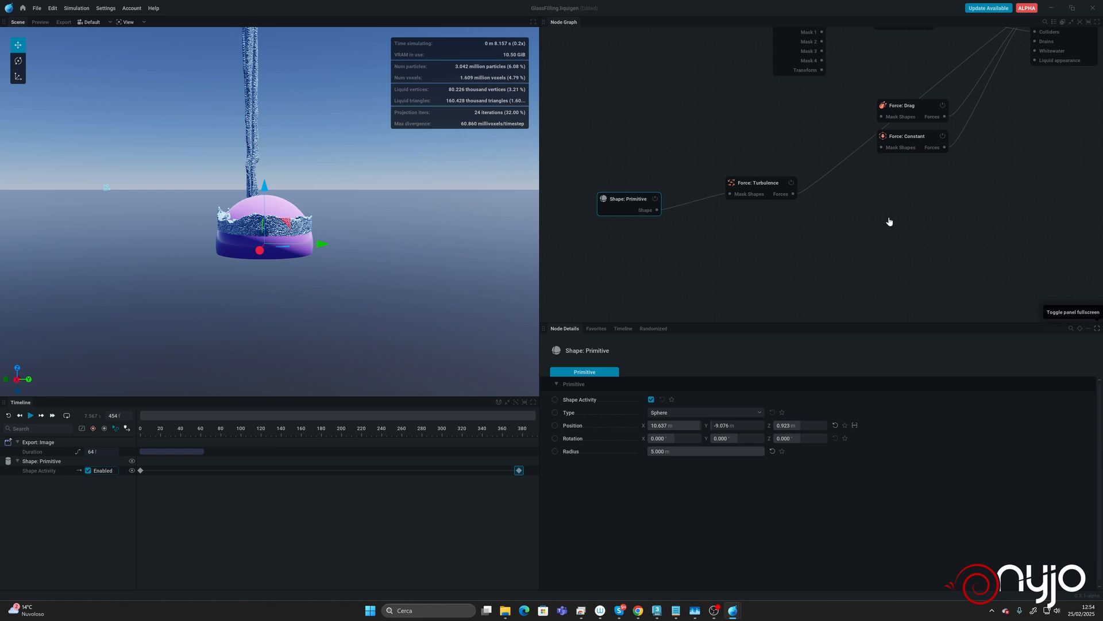
Set the turbulence force's Mask falloff to 0.2
click(752, 194)
scroll(676, 536, down, 3)
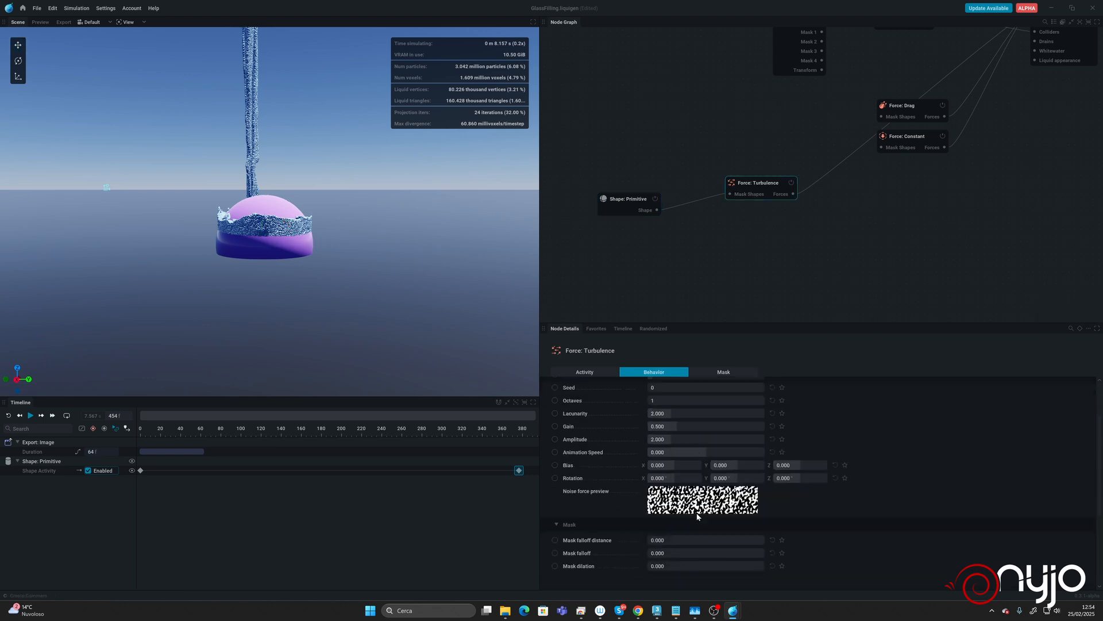
click(691, 535)
text(0.2)
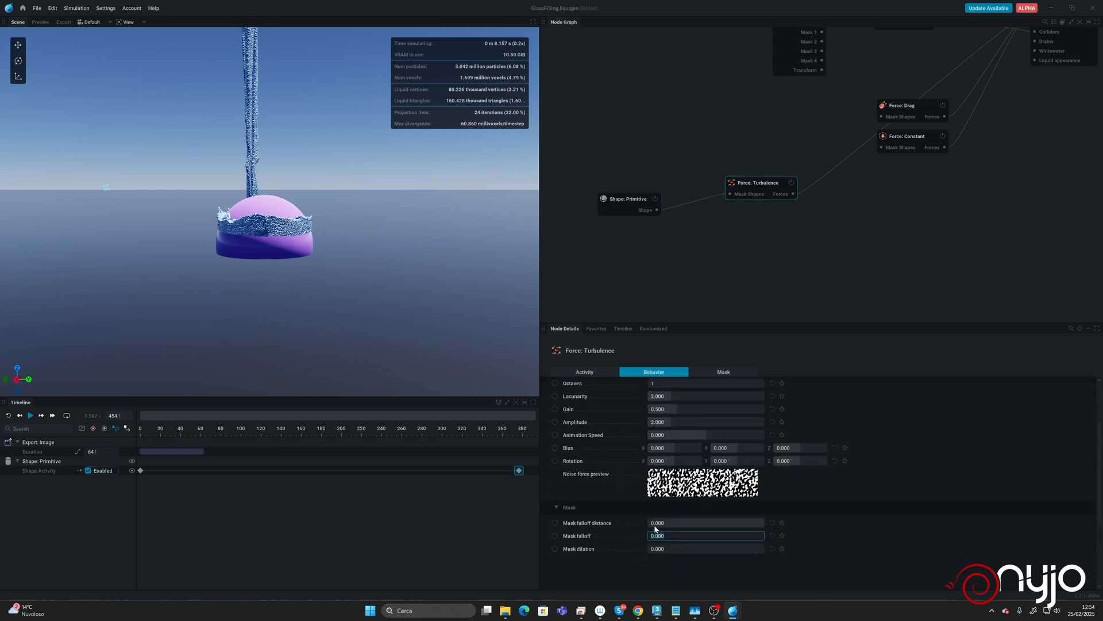
key(Return)
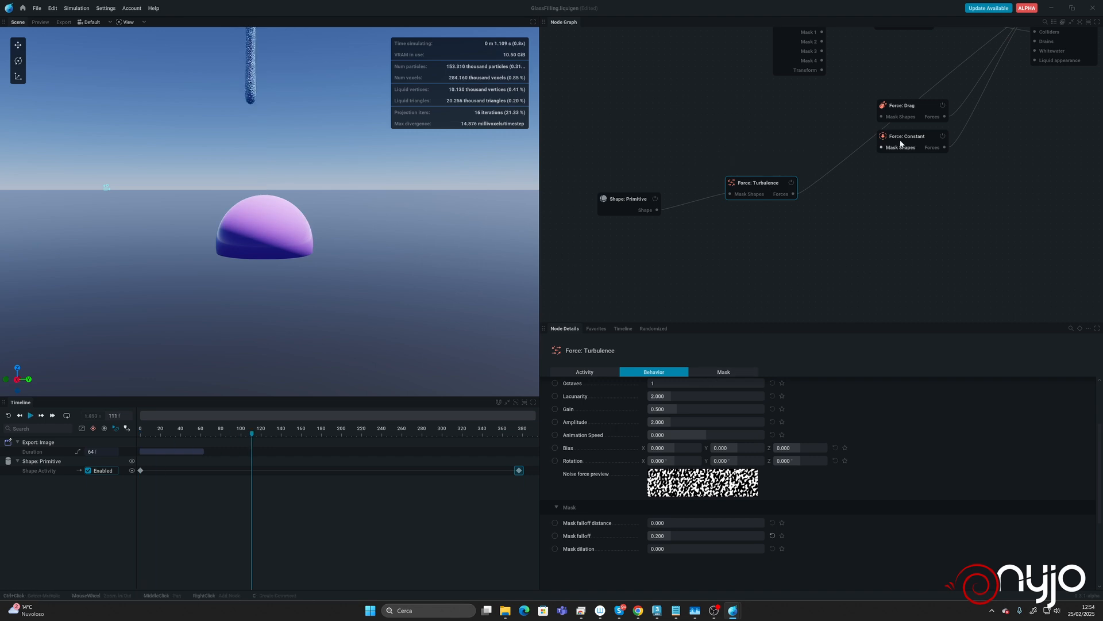
Hide the turbulence force's masks and run the simulation to frame 483 to inspect the liquid surface
scroll(737, 445, up, 3)
click(655, 412)
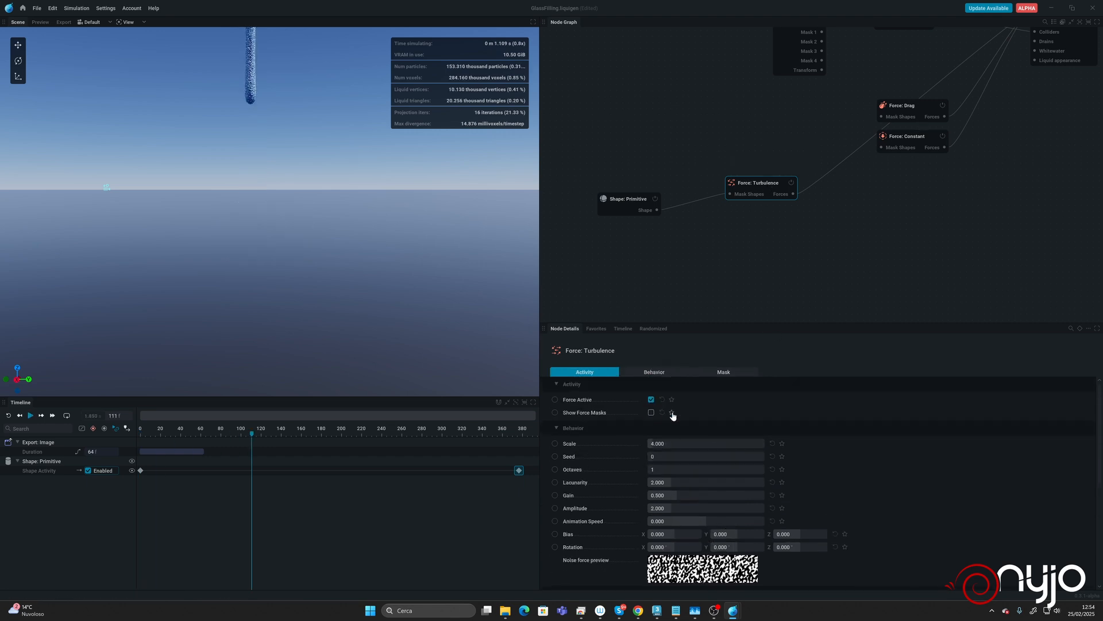
key(space)
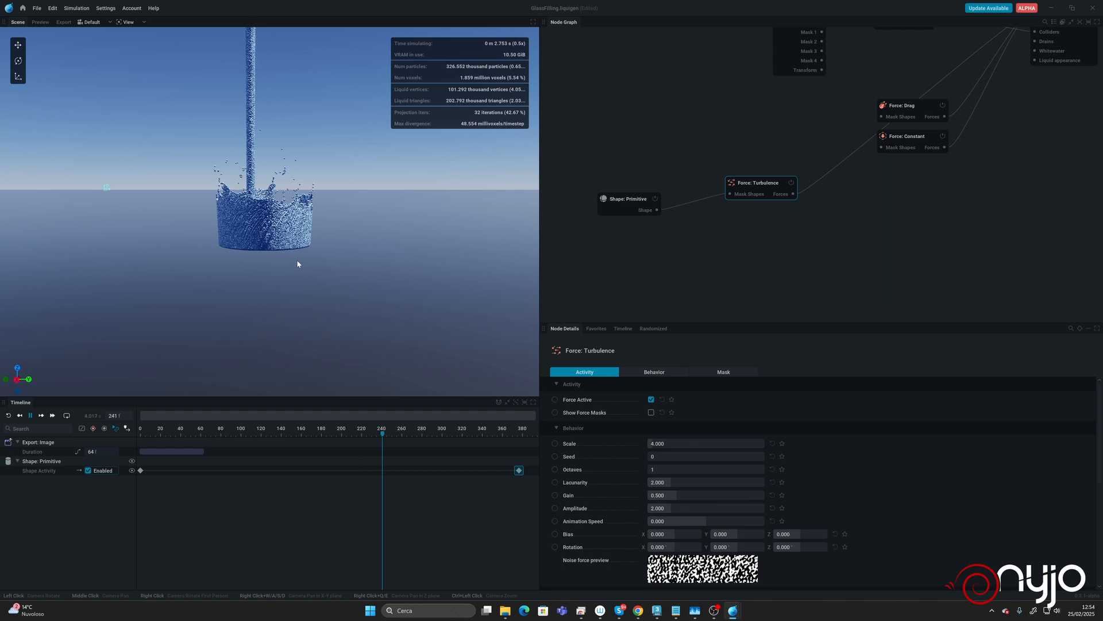
drag(298, 264, 299, 275)
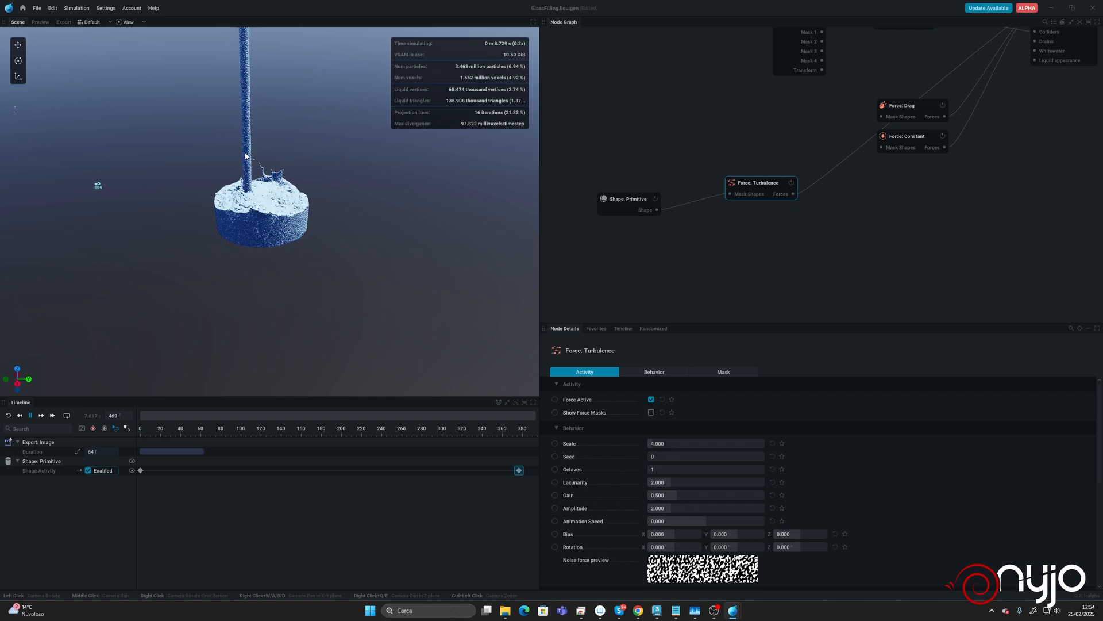
key(space)
middle_drag(345, 284, 285, 300)
scroll(294, 311, up, 3)
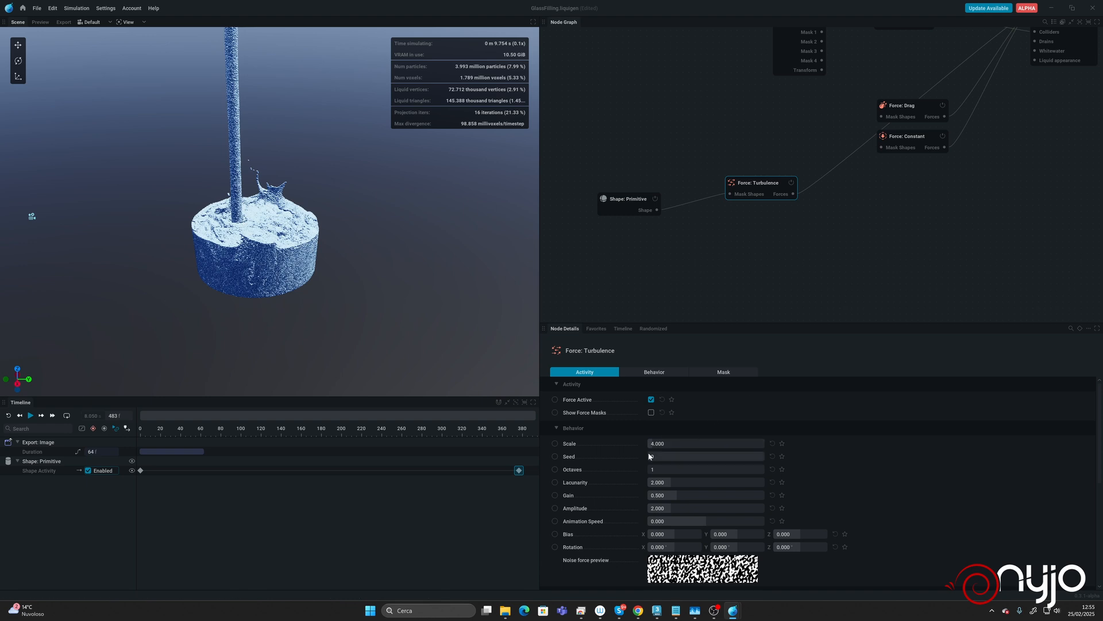
Set the turbulence Scale to 20, Amplitude to 5 and Animation Speed to 1.5, and rerun the simulation
click(672, 444)
text(20)
key(Return)
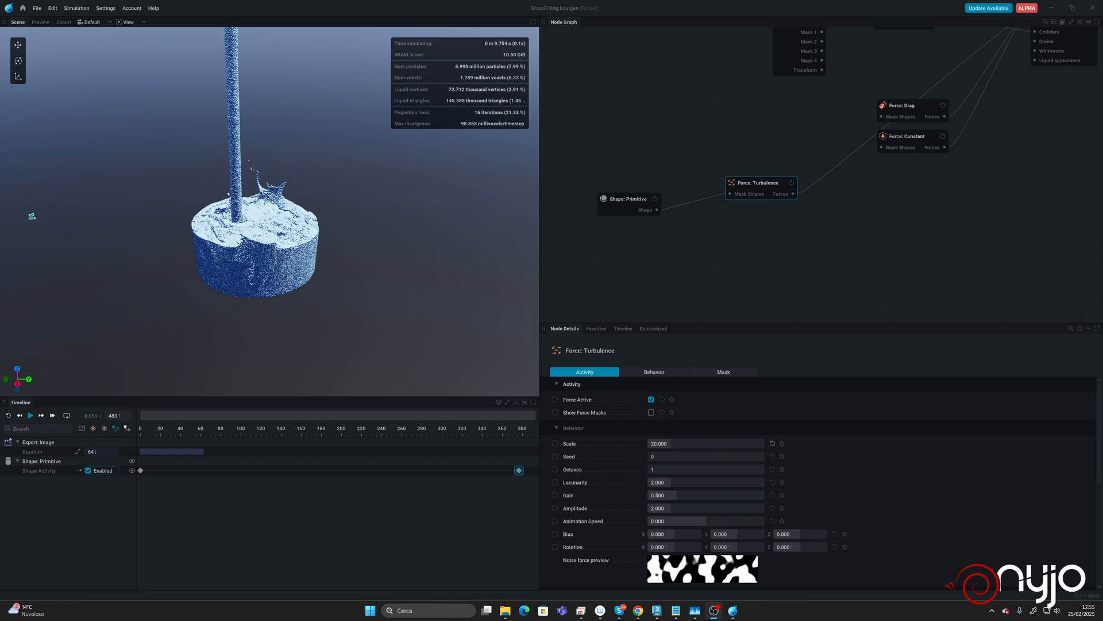
key(alt+Tab)
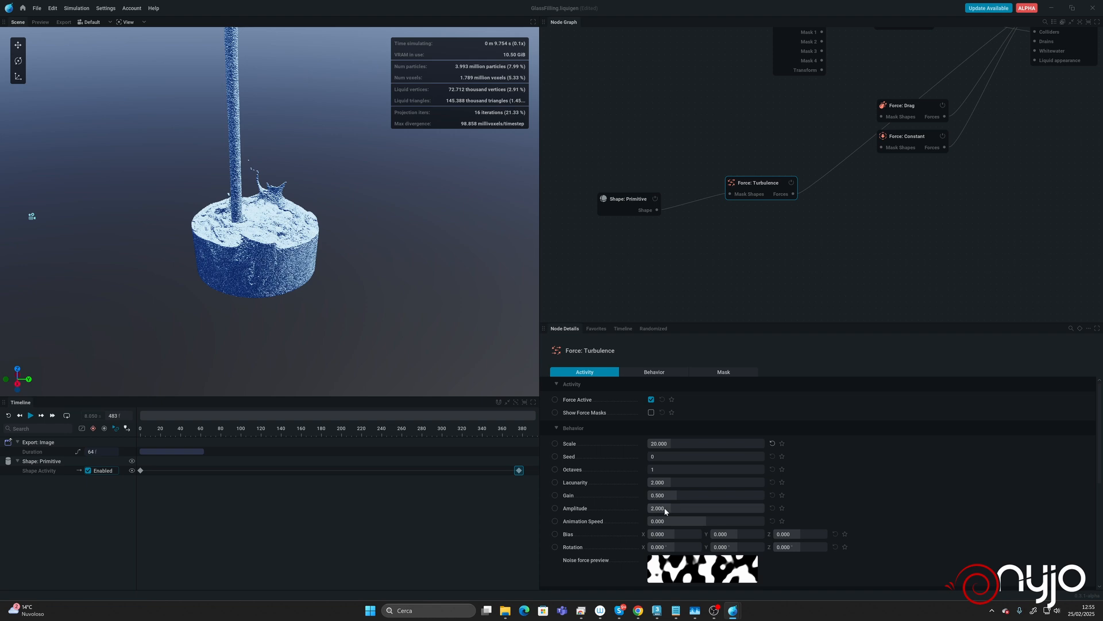
click(603, 508)
text(5)
key(Return)
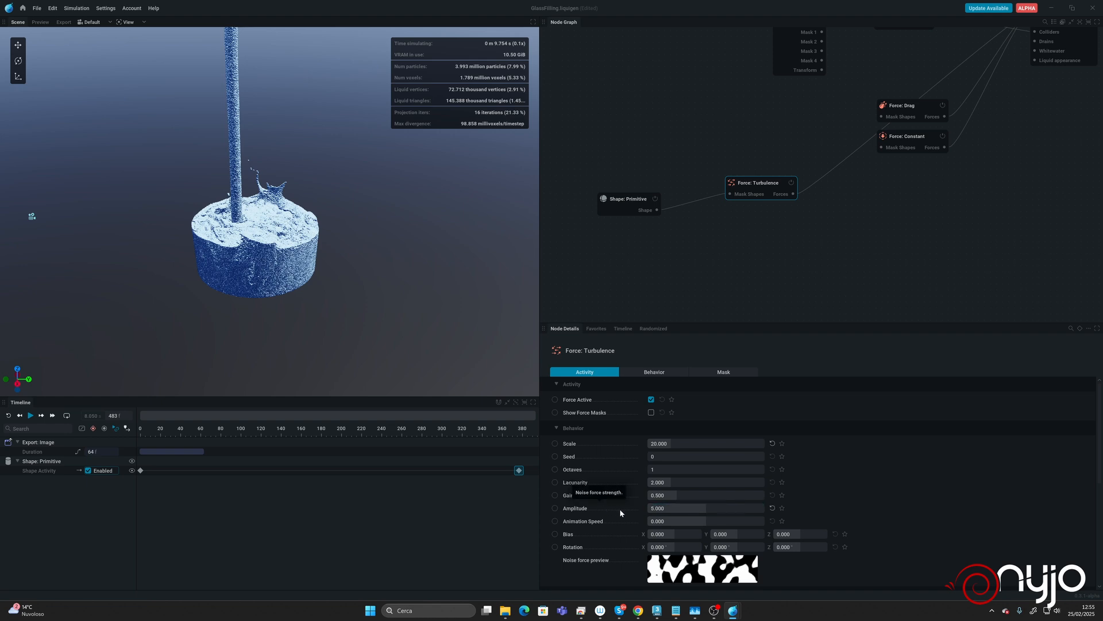
click(685, 521)
text(1.5)
key(Return)
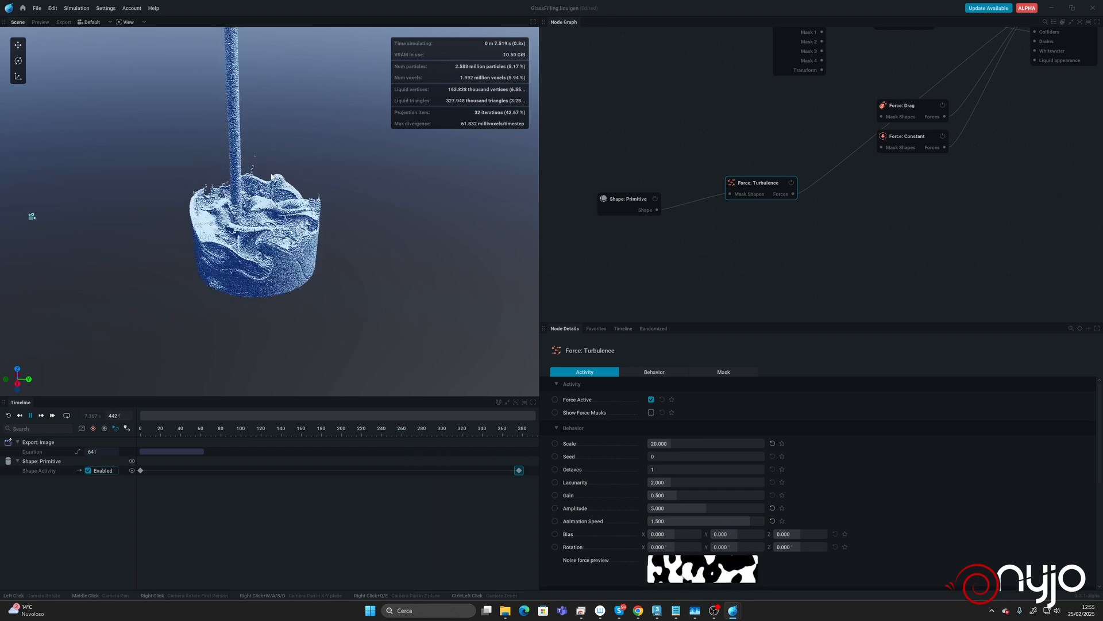
key(space)
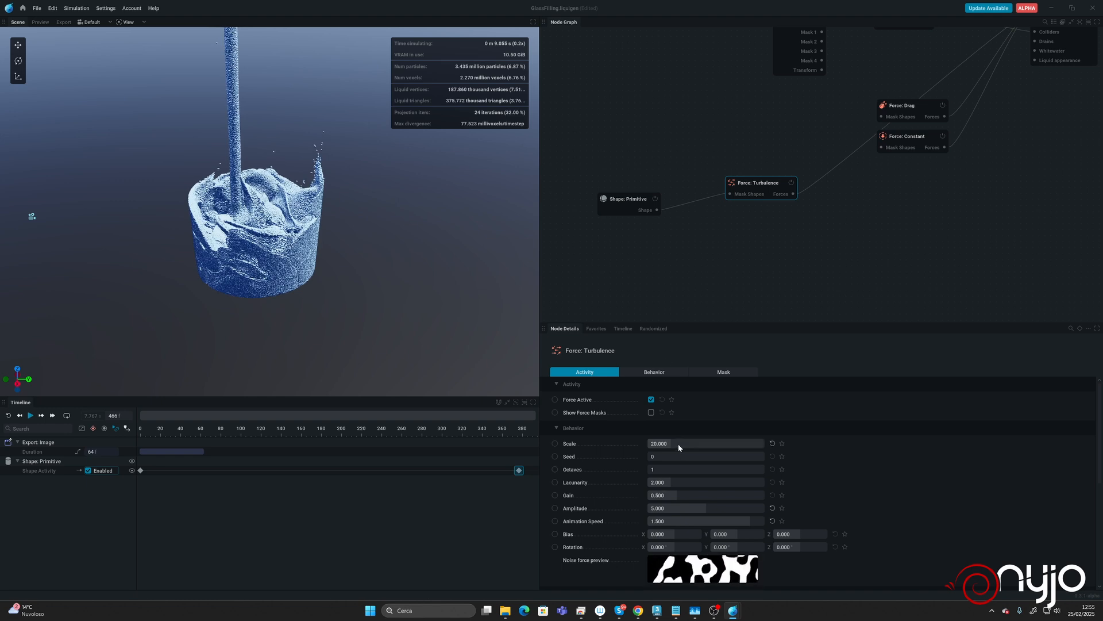
Set the turbulence Amplitude to 1, rerun the simulation to frame 546, and reset it
click(703, 508)
drag(703, 509, 579, 506)
text(1)
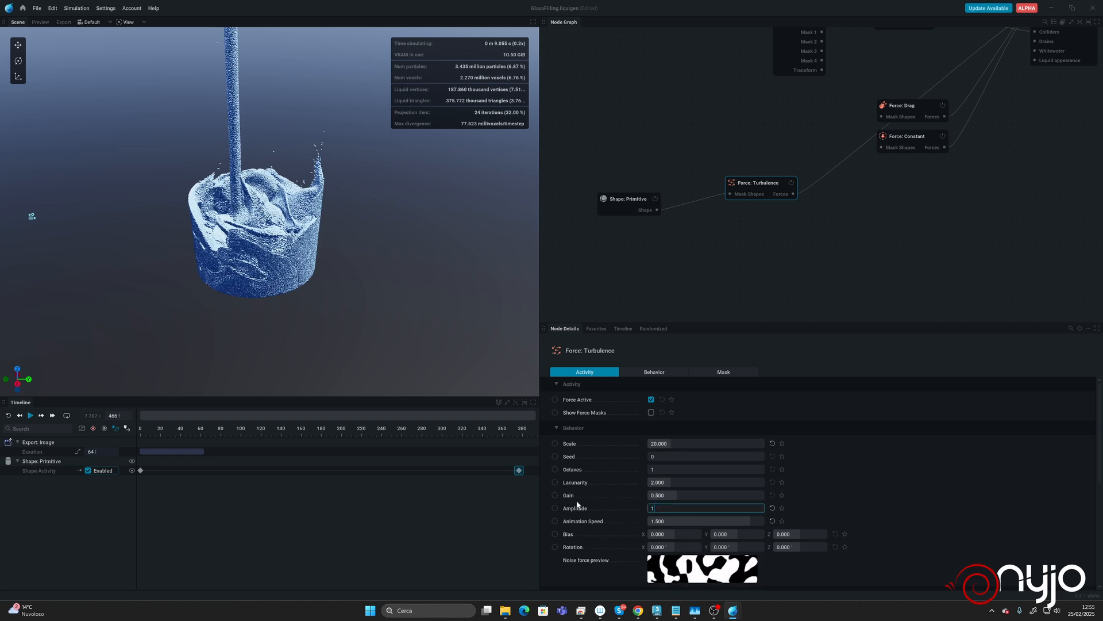
key(Return)
key(space)
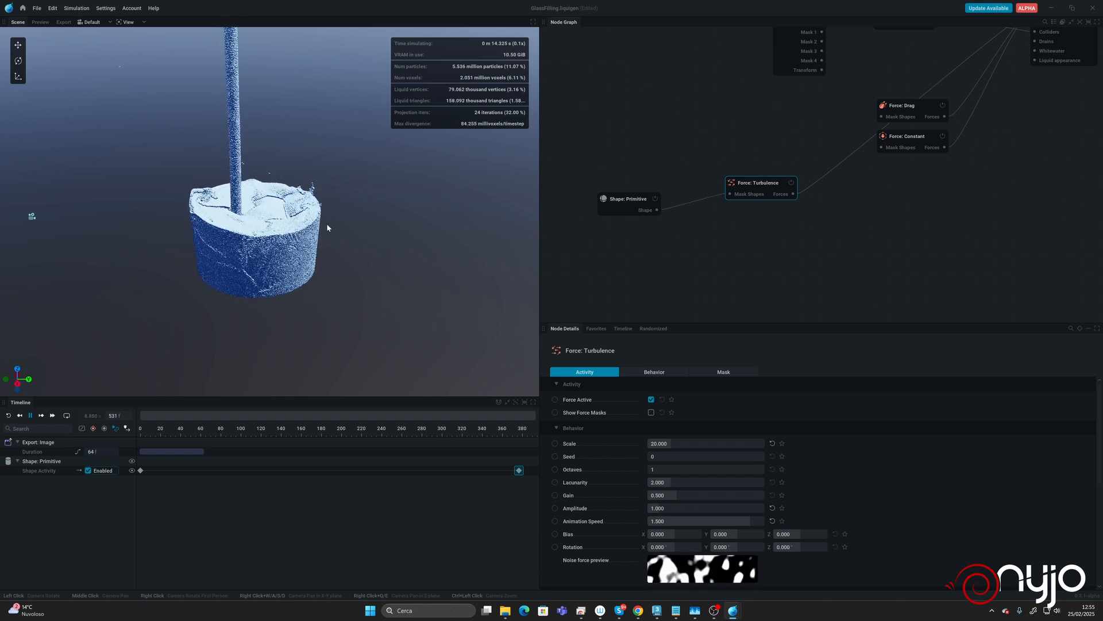
key(space)
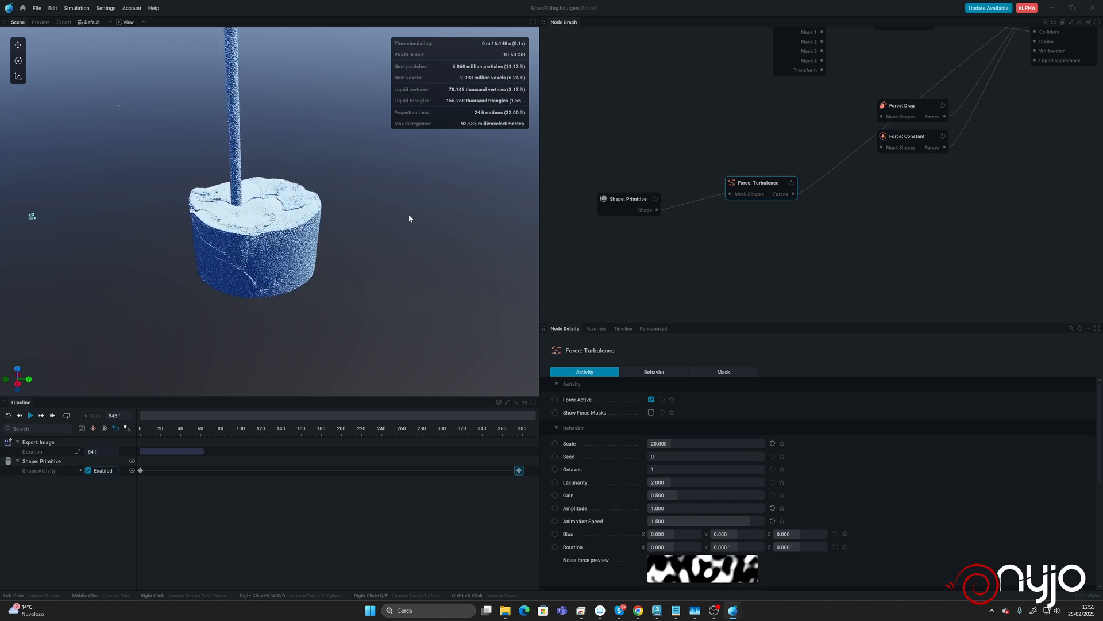
key(r)
Add a Drain node connected to the simulation's Drains input
middle_drag(795, 141, 789, 181)
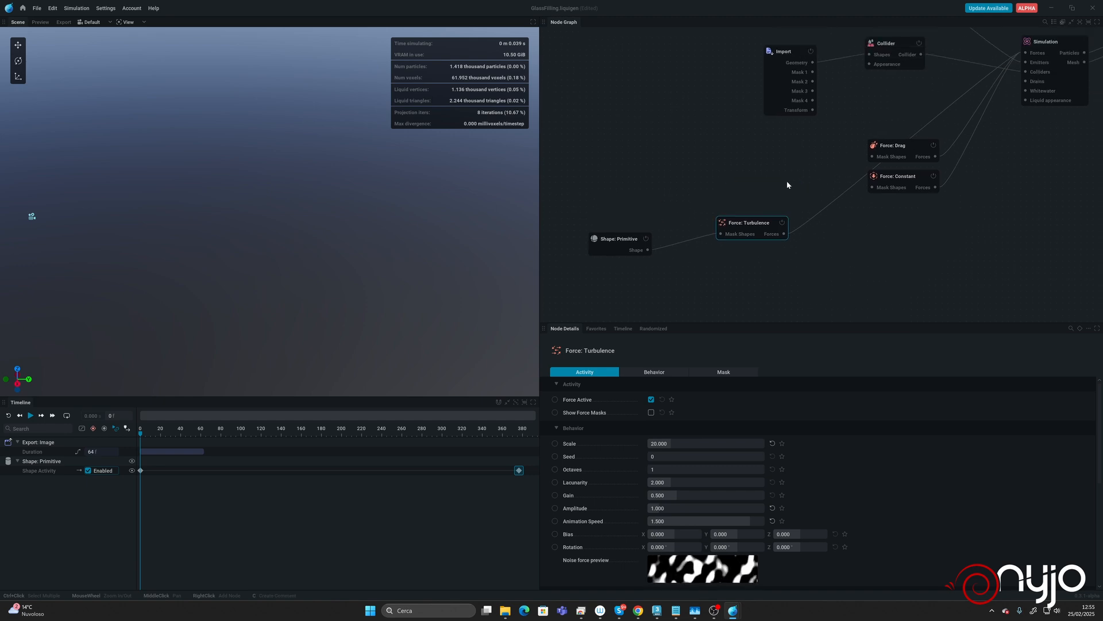
drag(1025, 81, 946, 265)
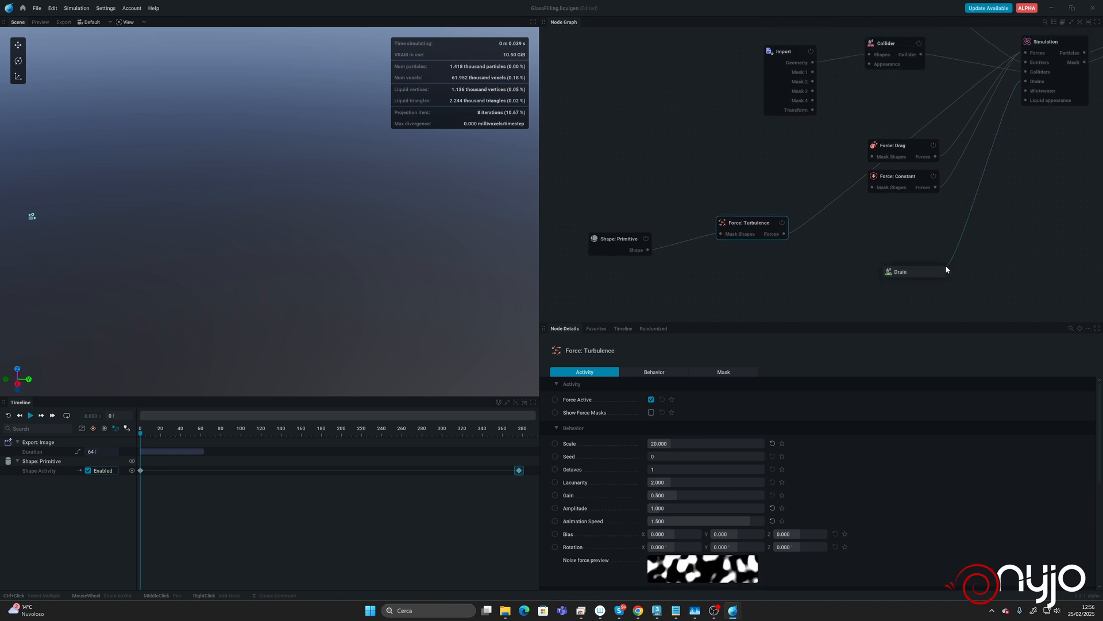
click(908, 272)
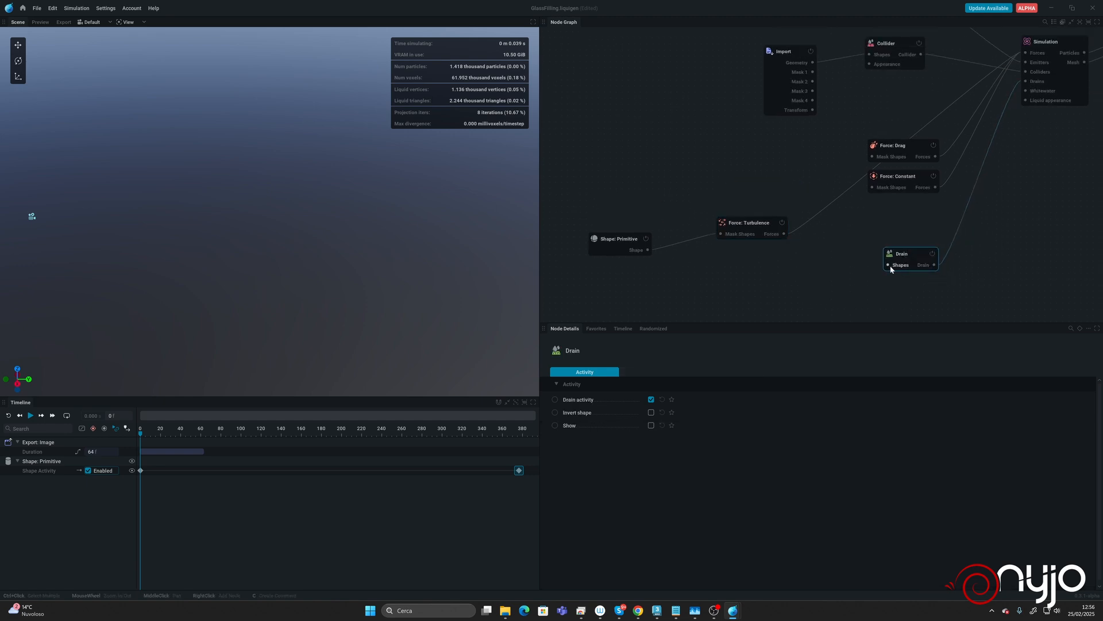
Show the cup collider in the viewport
click(887, 44)
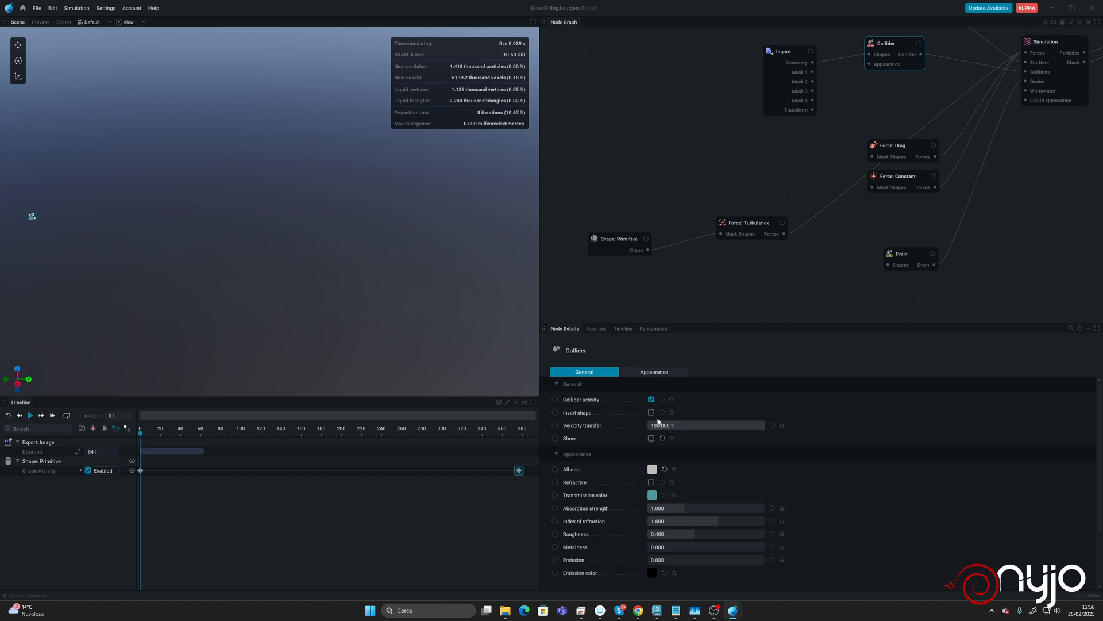
click(651, 438)
scroll(314, 179, down, 5)
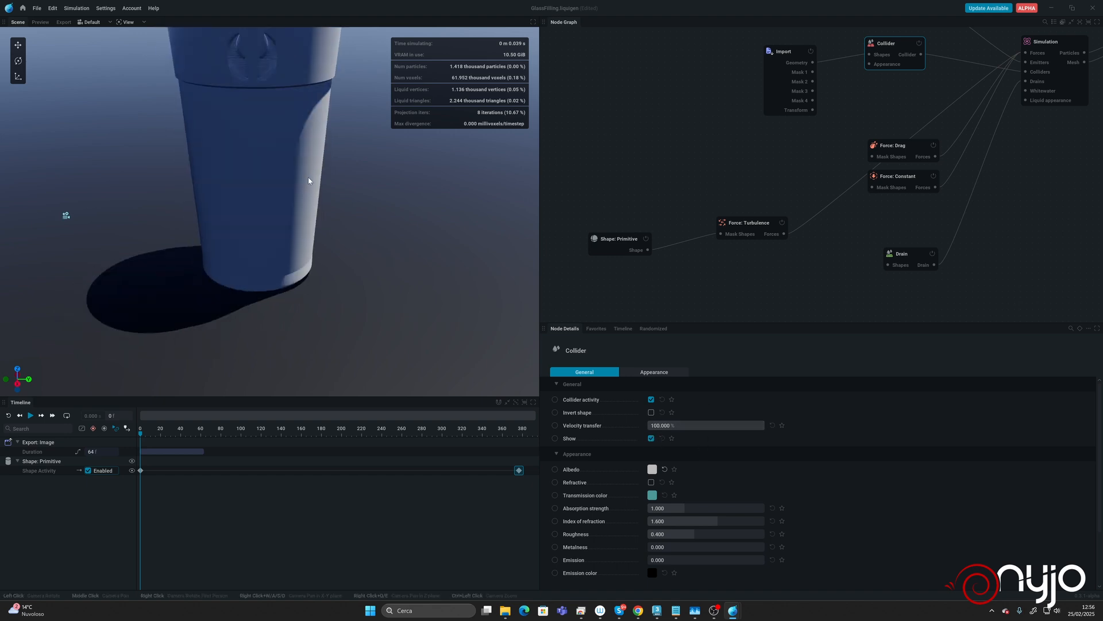
middle_drag(319, 177, 342, 276)
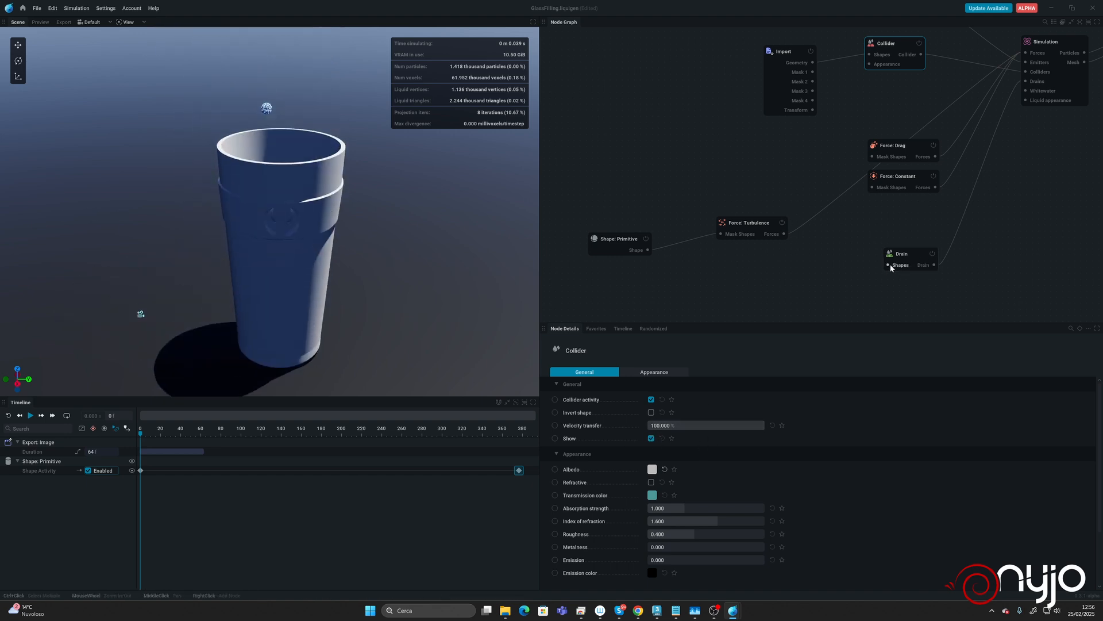
Connect a new Primitive shape node to the Drain's Shapes input and set its type to Cylinder
drag(888, 265, 778, 298)
click(751, 302)
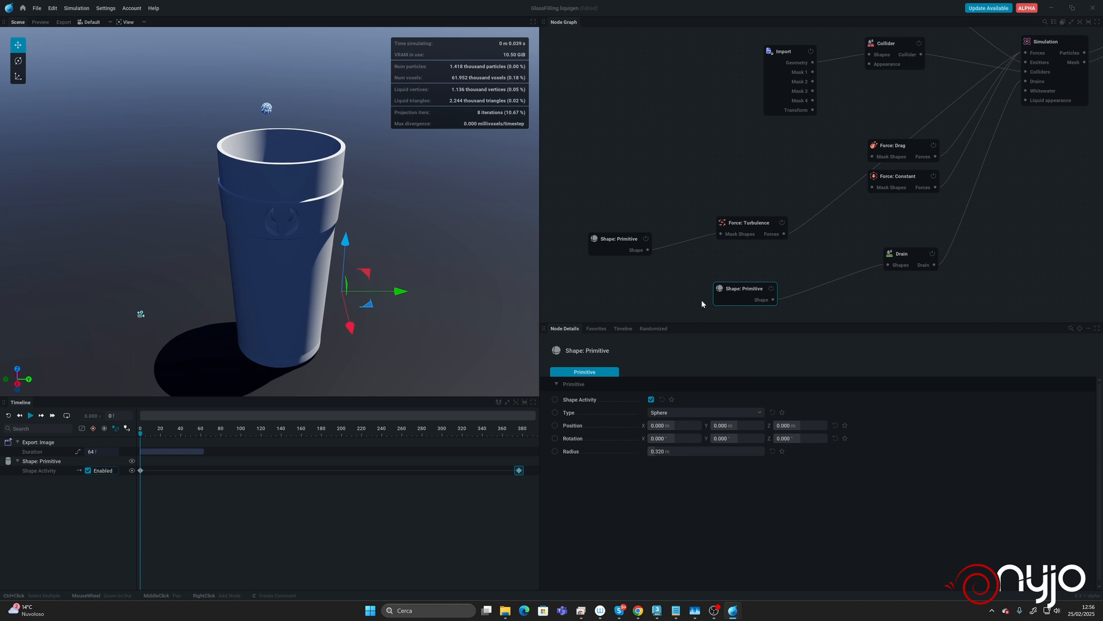
click(661, 414)
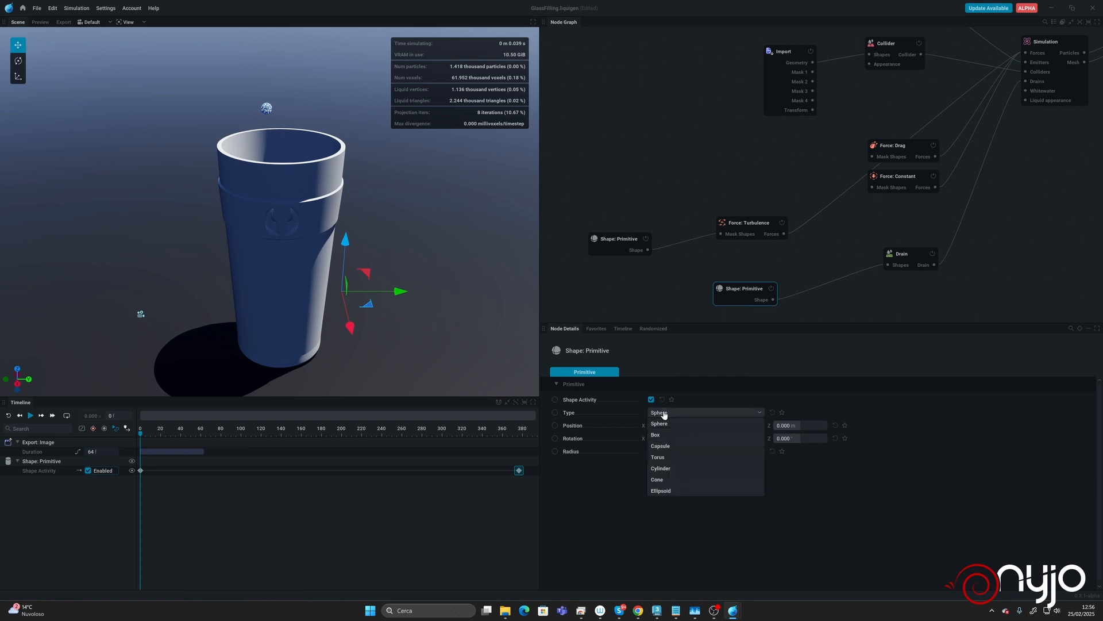
click(665, 469)
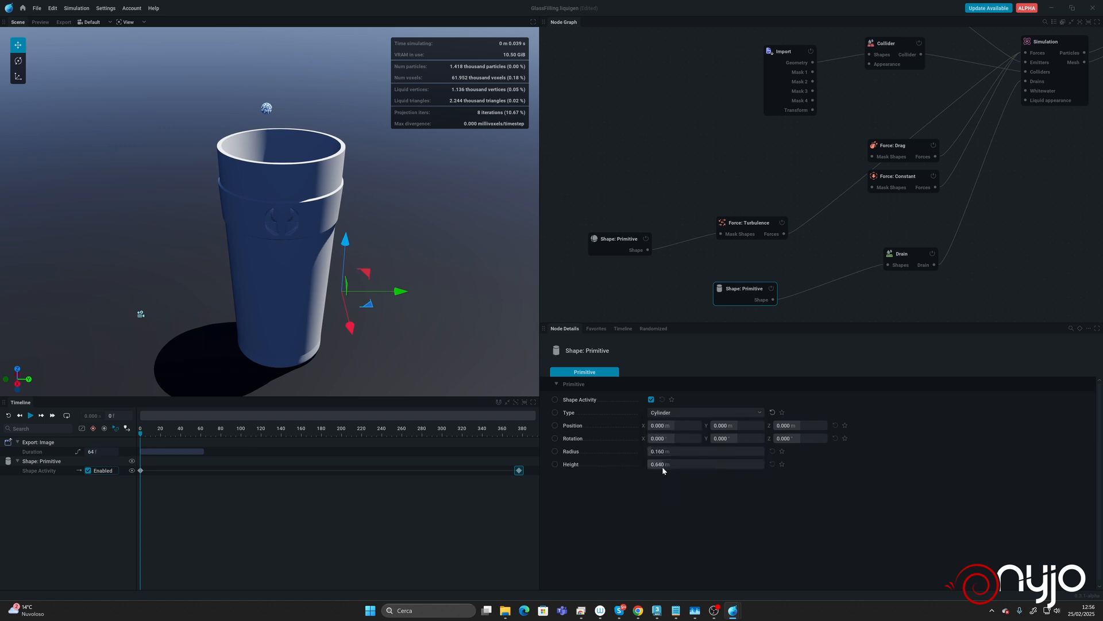
Set the drain cylinder's radius and height to 5 m and show the drain in the viewport
click(665, 453)
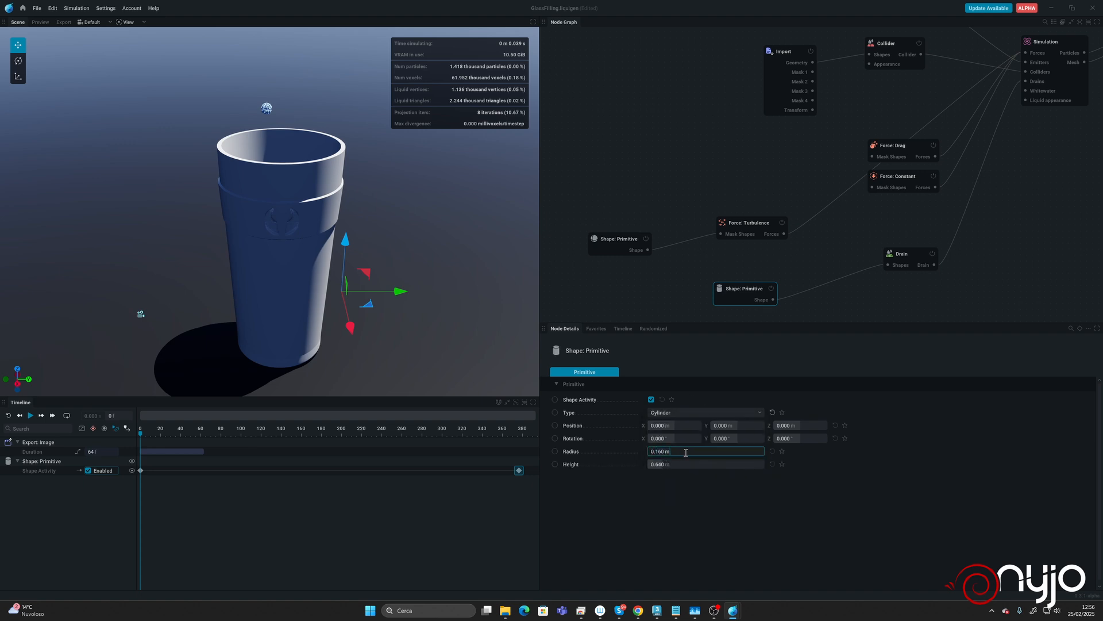
text(45)
key(Return)
drag(668, 464, 769, 463)
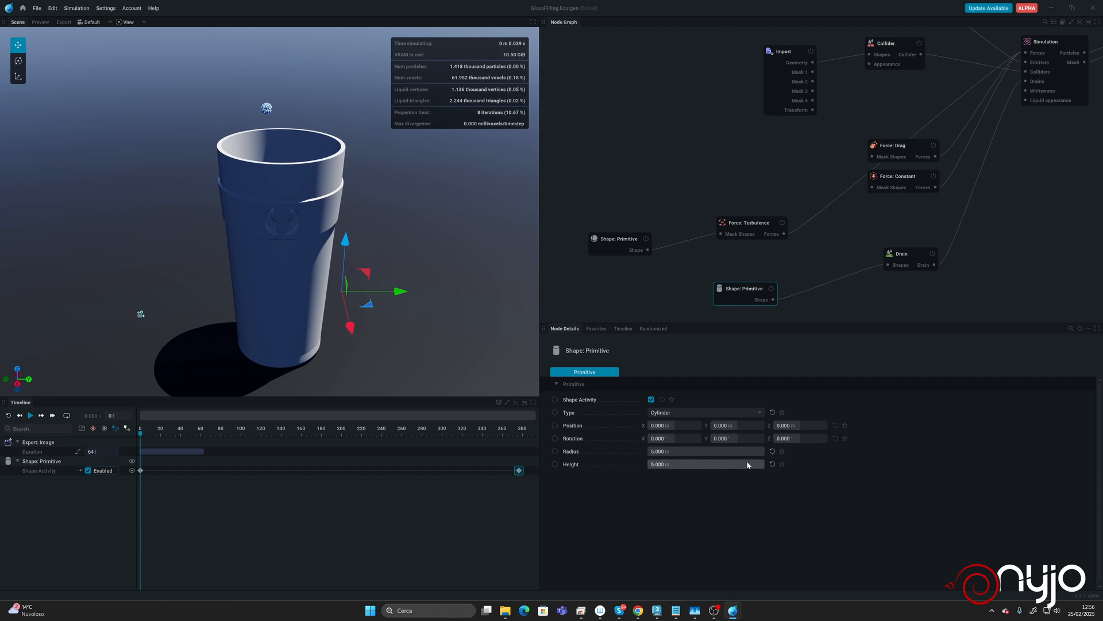
click(893, 259)
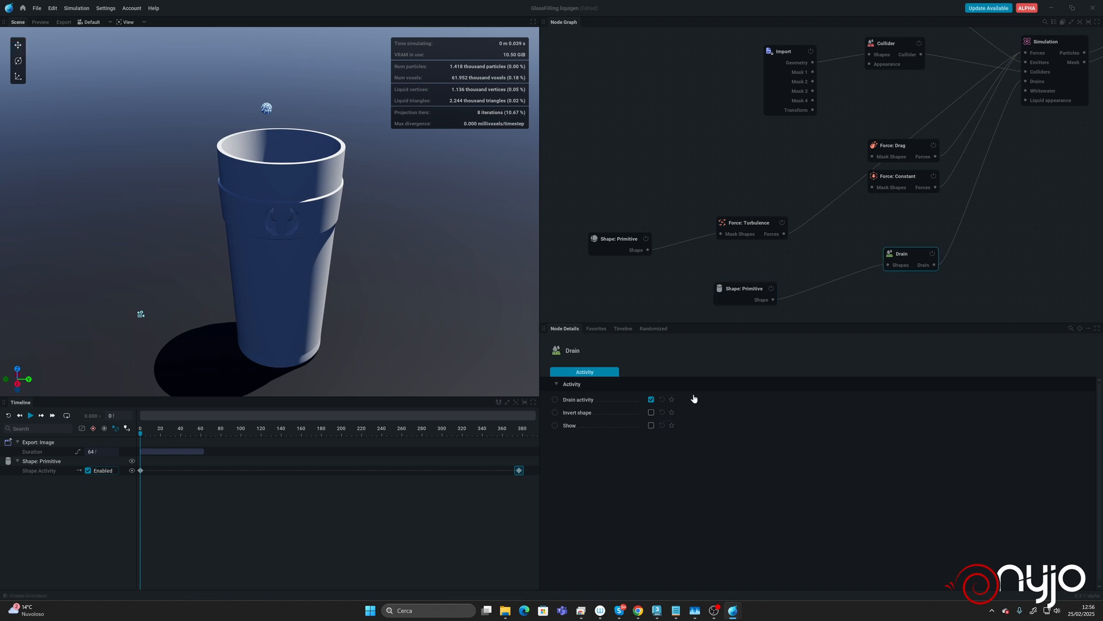
click(651, 426)
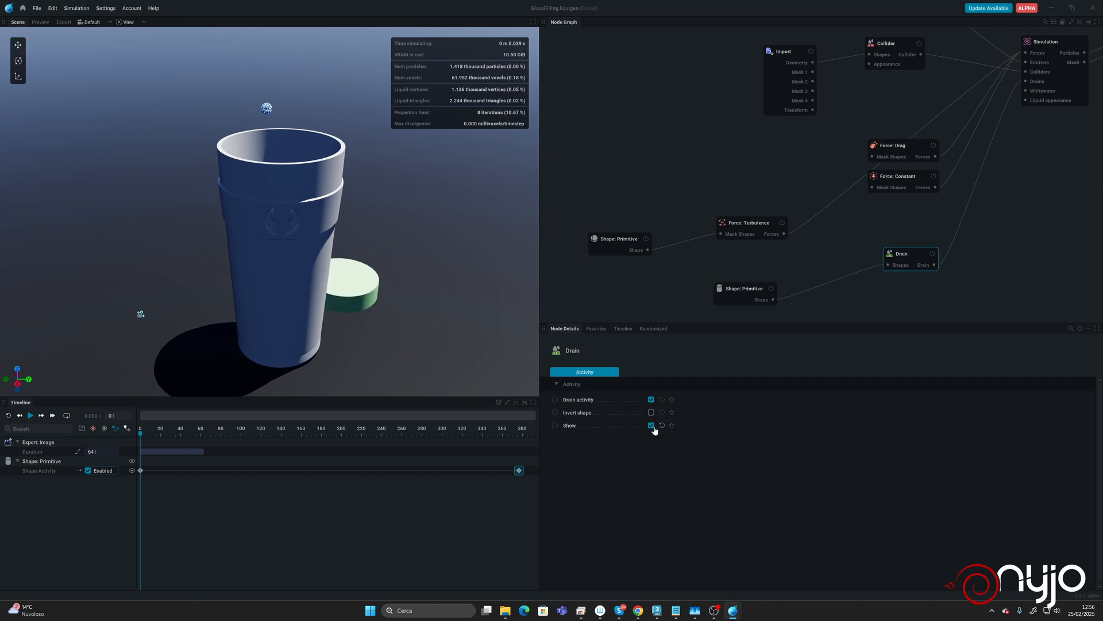
Move the drain cylinder horizontally to the cup's base, at about X 10.93 m and Y -9.08 m
click(741, 290)
drag(359, 261, 355, 300)
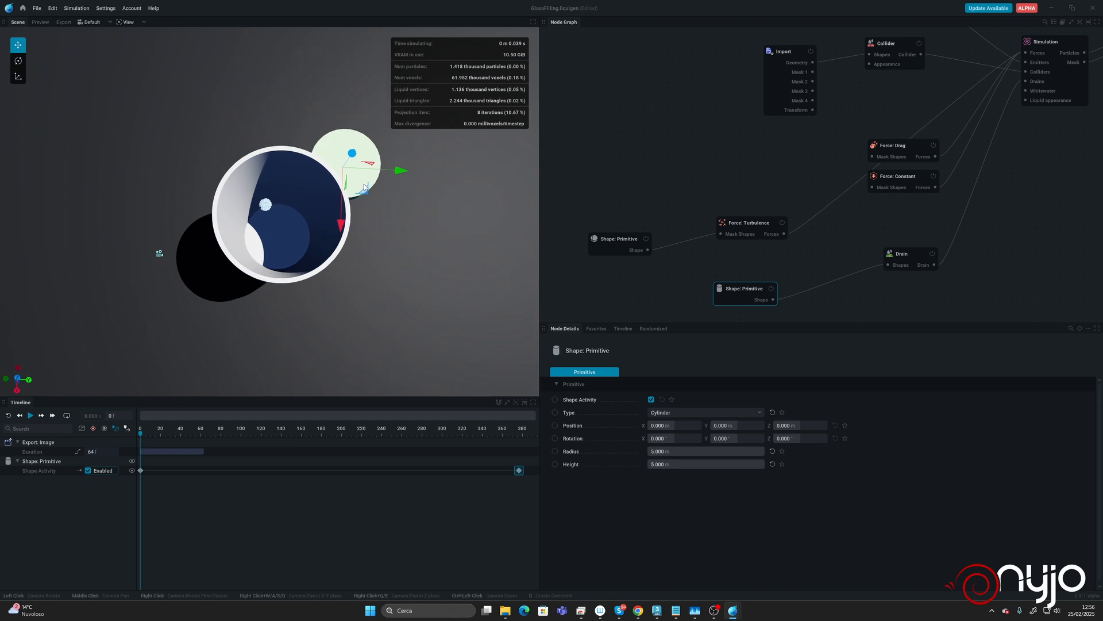
drag(365, 188, 300, 265)
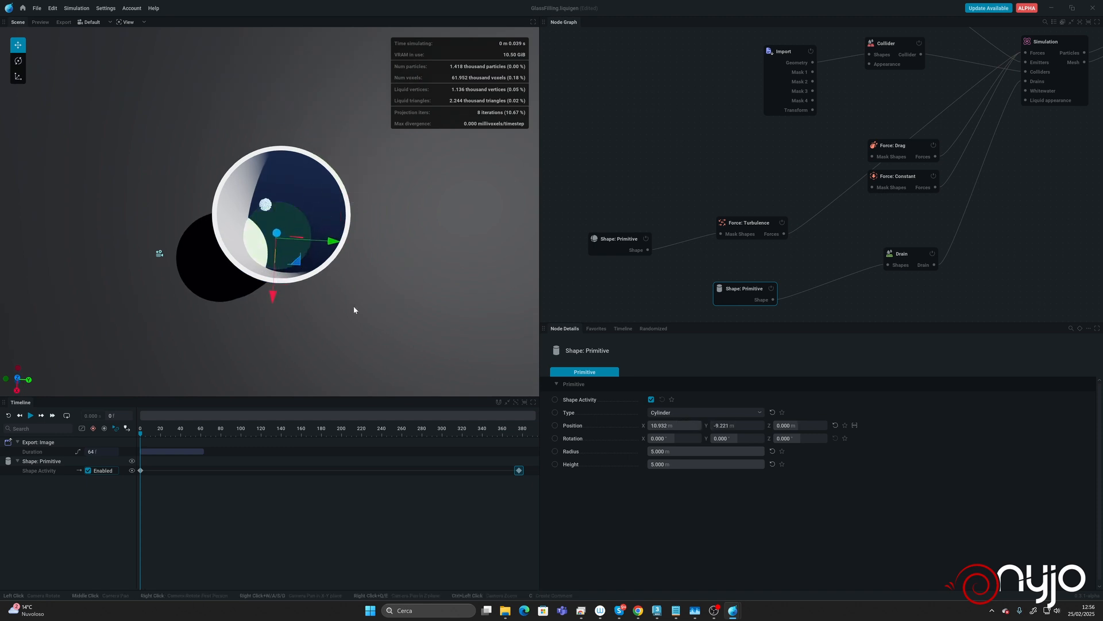
drag(354, 306, 351, 254)
drag(330, 382, 334, 381)
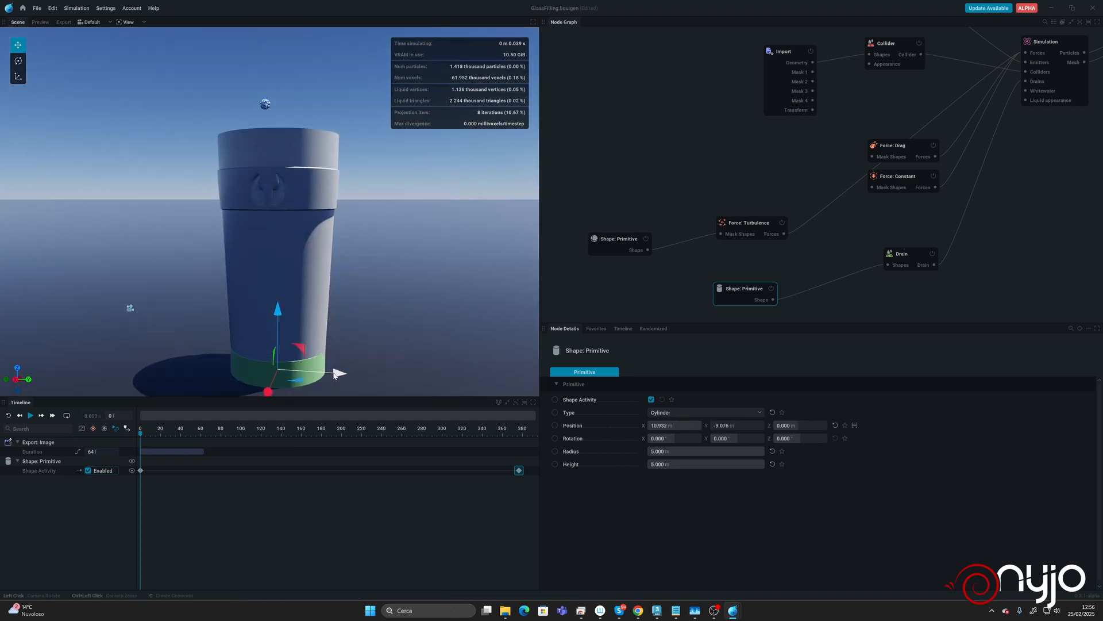
Set the drain cylinder's radius to 6 m and raise it to about Z 11.7 m
click(670, 451)
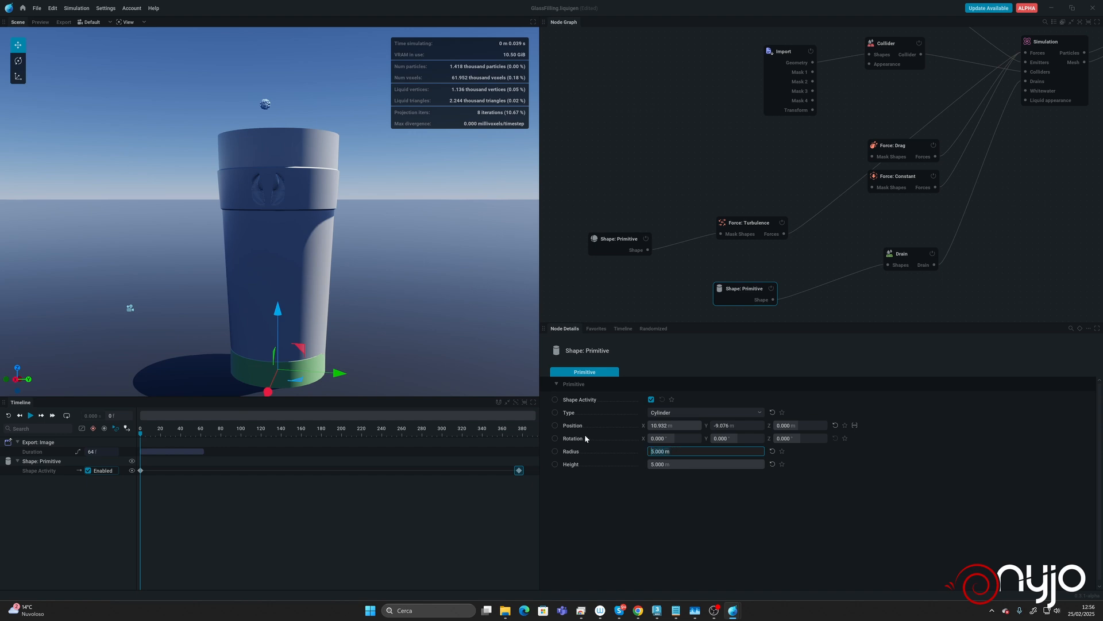
text(6)
key(Return)
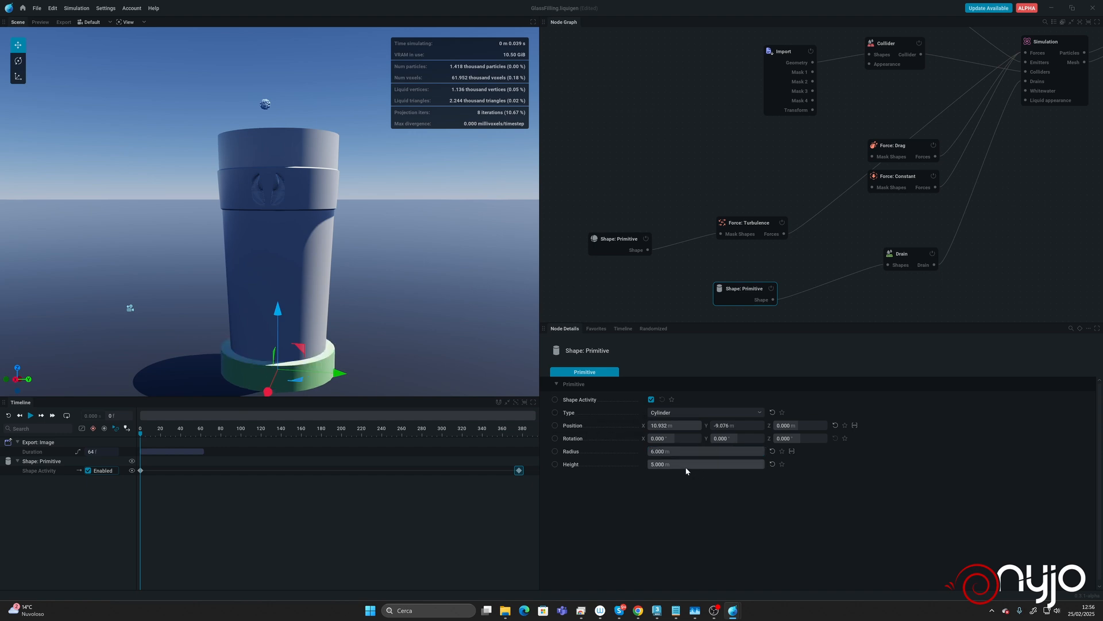
drag(279, 323, 284, 216)
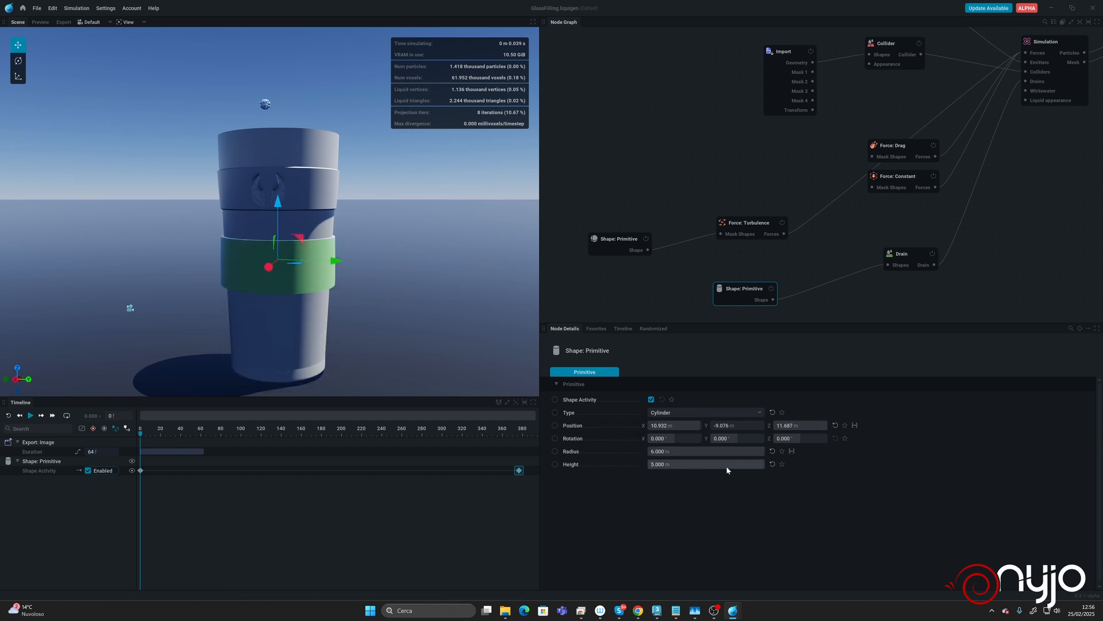
Set the drain cylinder's height to 20 m and then 30 m, and raise it to about Z 15.4 m
click(677, 464)
text(20)
key(Return)
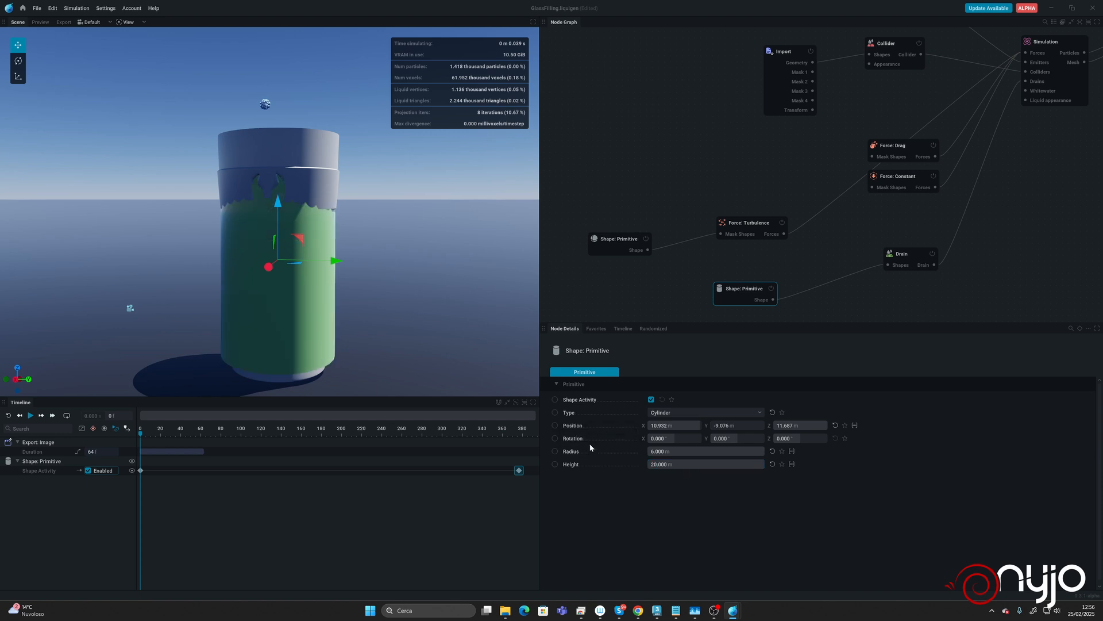
click(681, 464)
text(30)
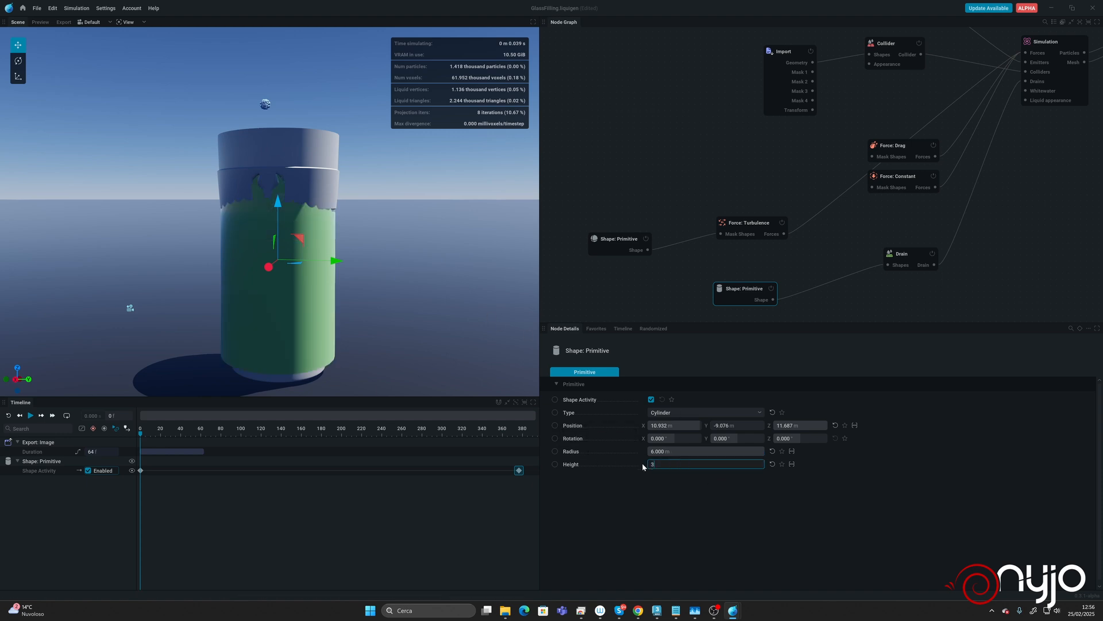
key(Return)
drag(284, 223, 254, 187)
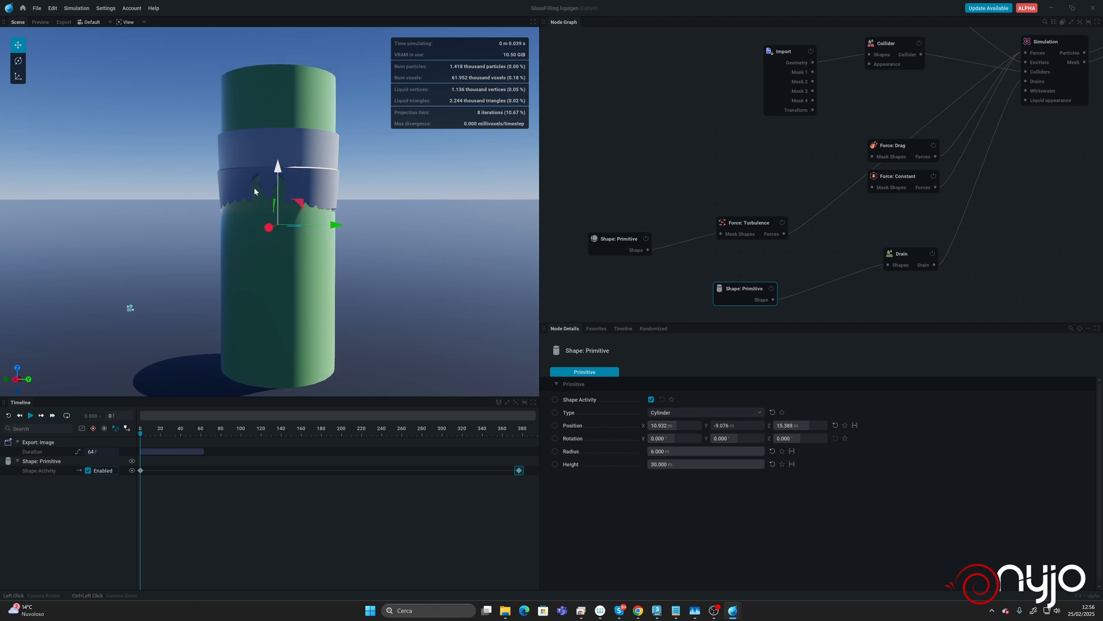
Set the drain cylinder's radius to 6.5 m so it encloses the whole cup
click(663, 451)
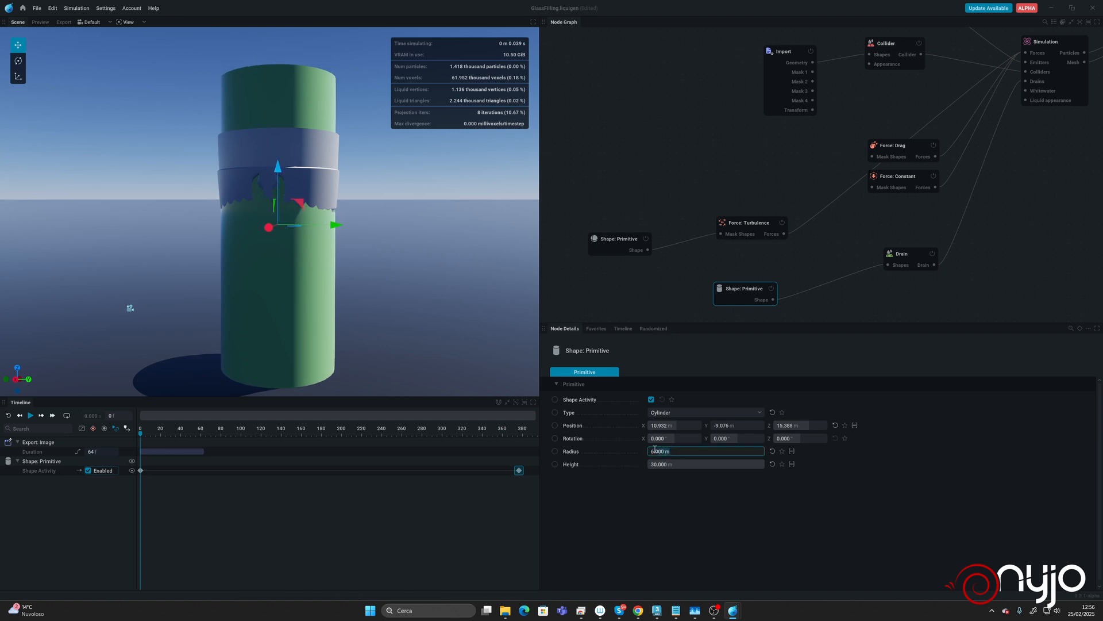
text(6.5)
key(Return)
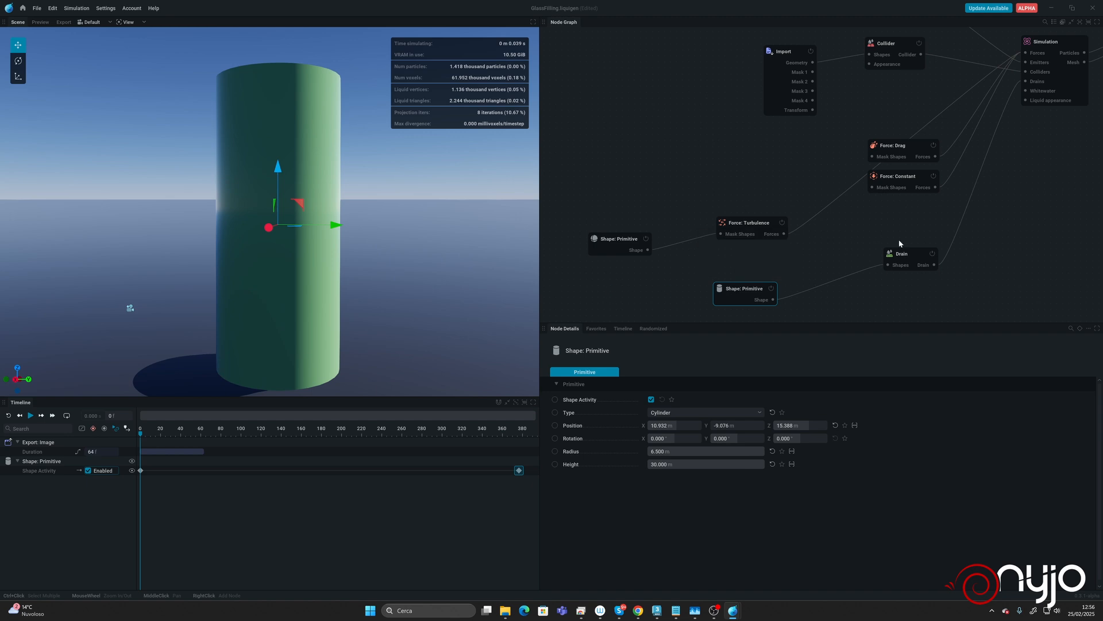
Hide the collider and the drain in the viewport, and invert the drain's shape
click(877, 49)
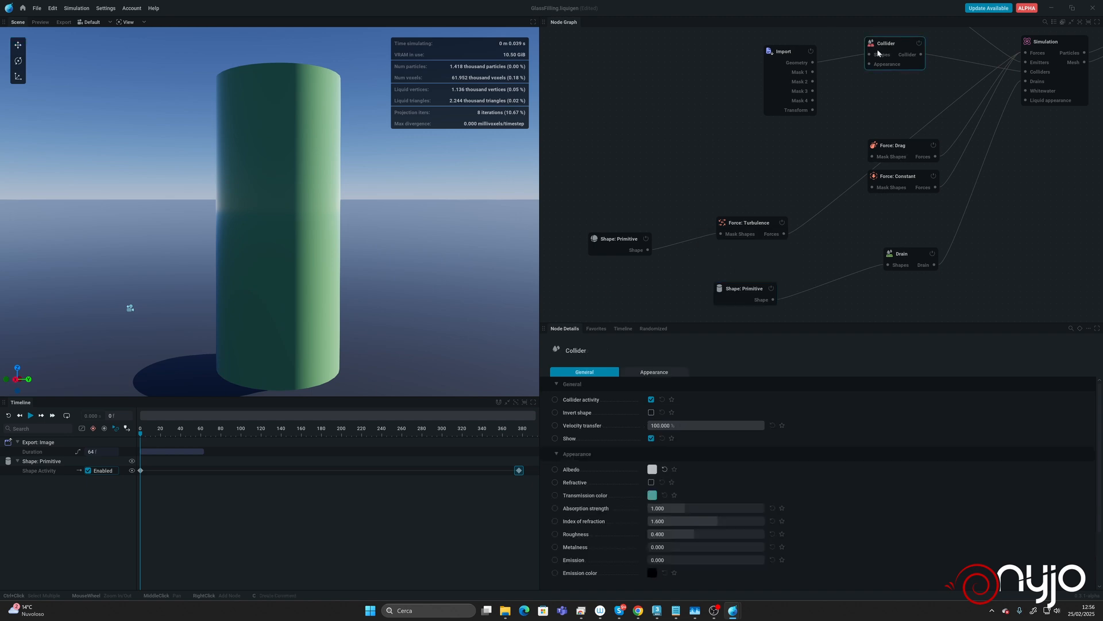
click(652, 439)
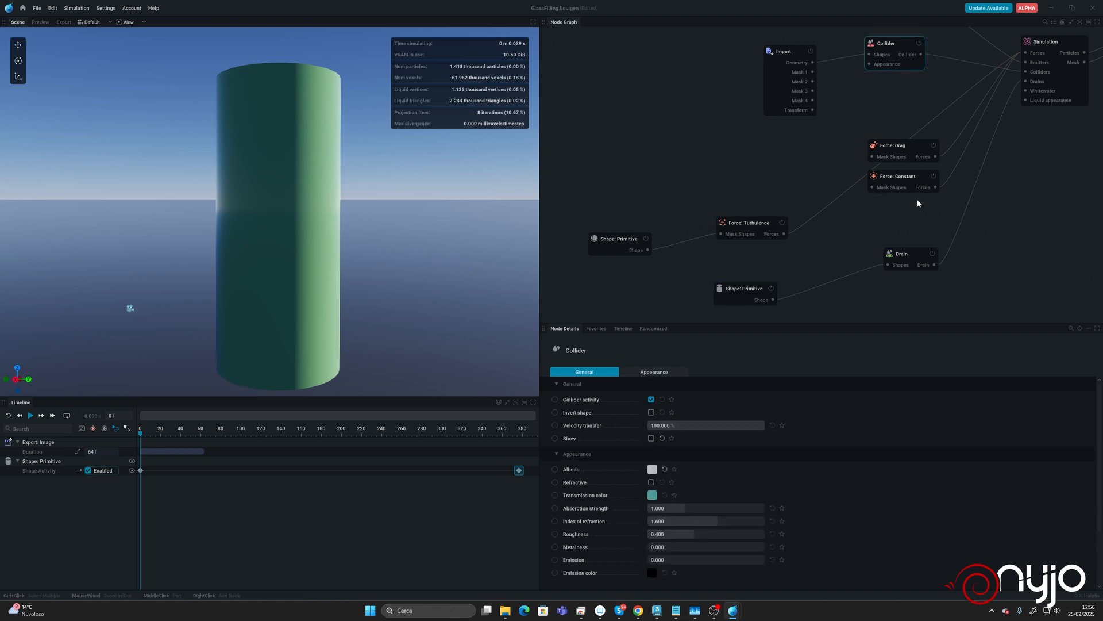
click(905, 255)
click(651, 426)
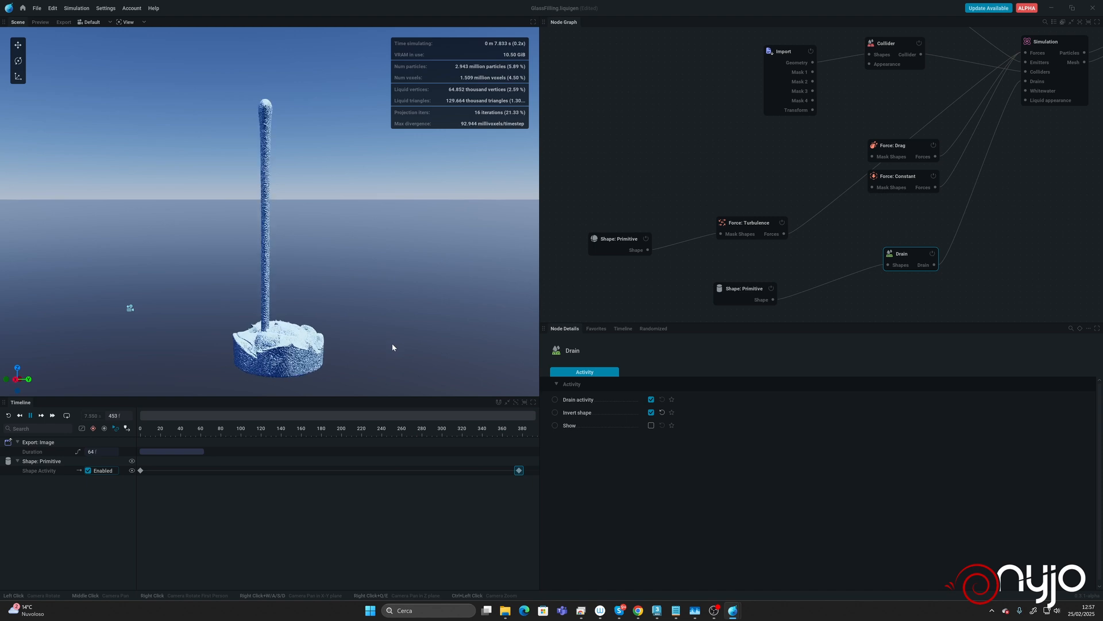
Run the simulation to frame 507 to inspect the liquid inside the inverted drain, and reset it
drag(367, 338, 365, 352)
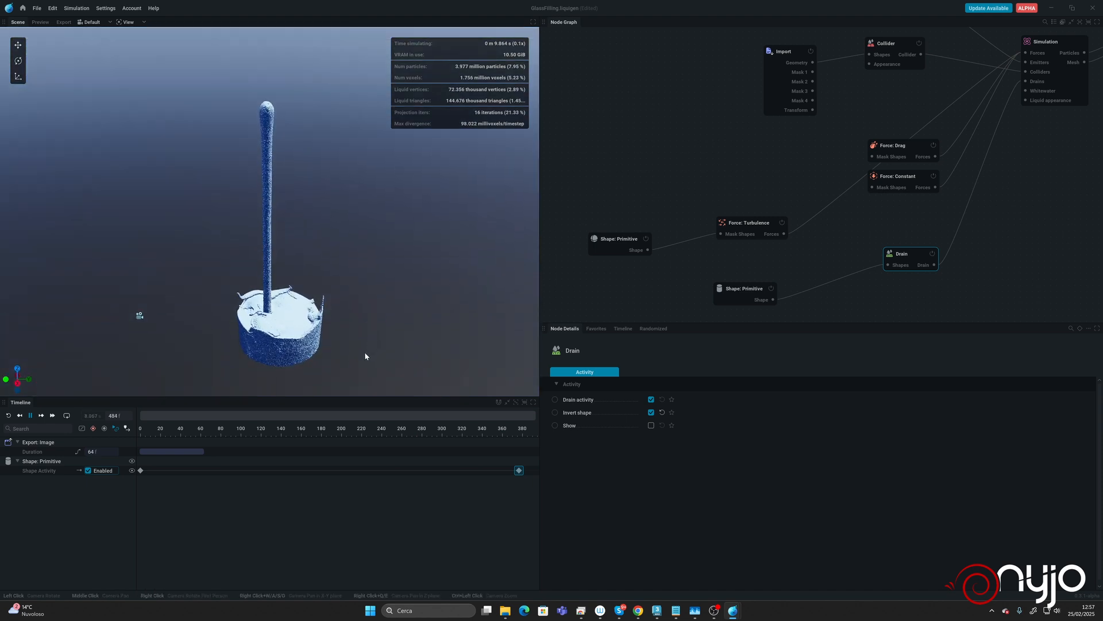
middle_drag(334, 355, 324, 318)
scroll(316, 318, up, 2)
key(space)
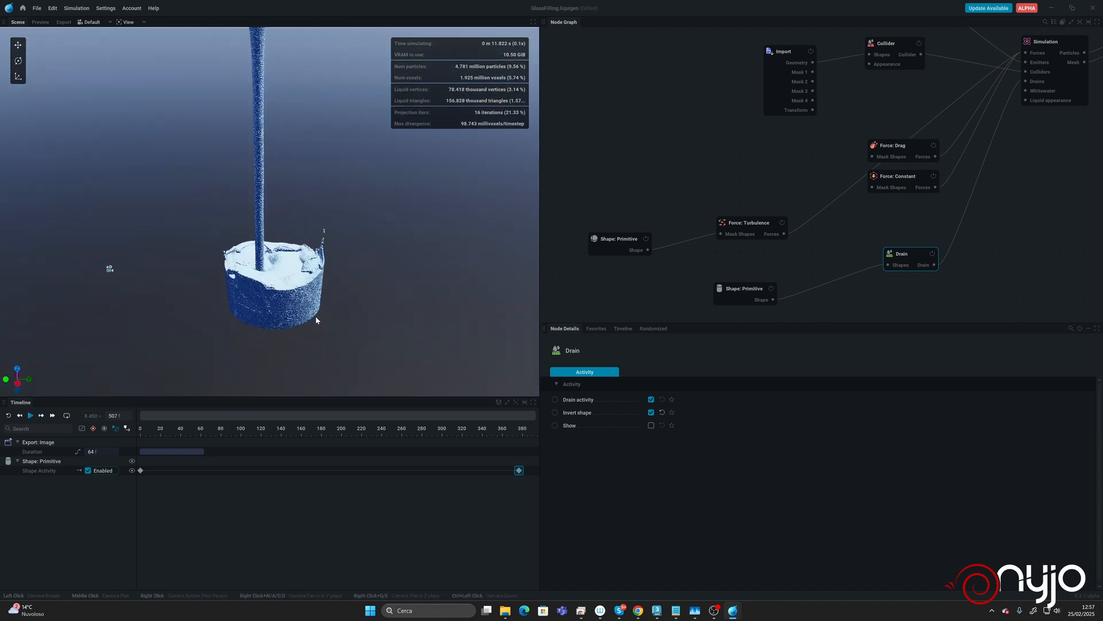
key(ctrl+r)
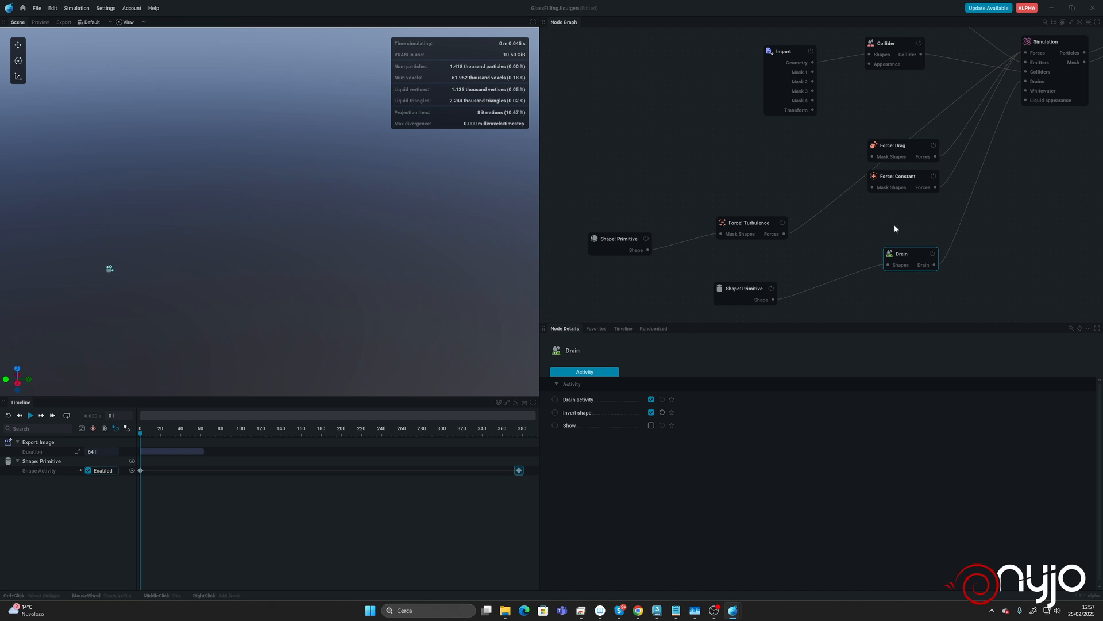
Rearrange the node graph by repositioning the Drain, the Turbulence force with its shape, and the Drag and Constant forces
drag(907, 254, 894, 288)
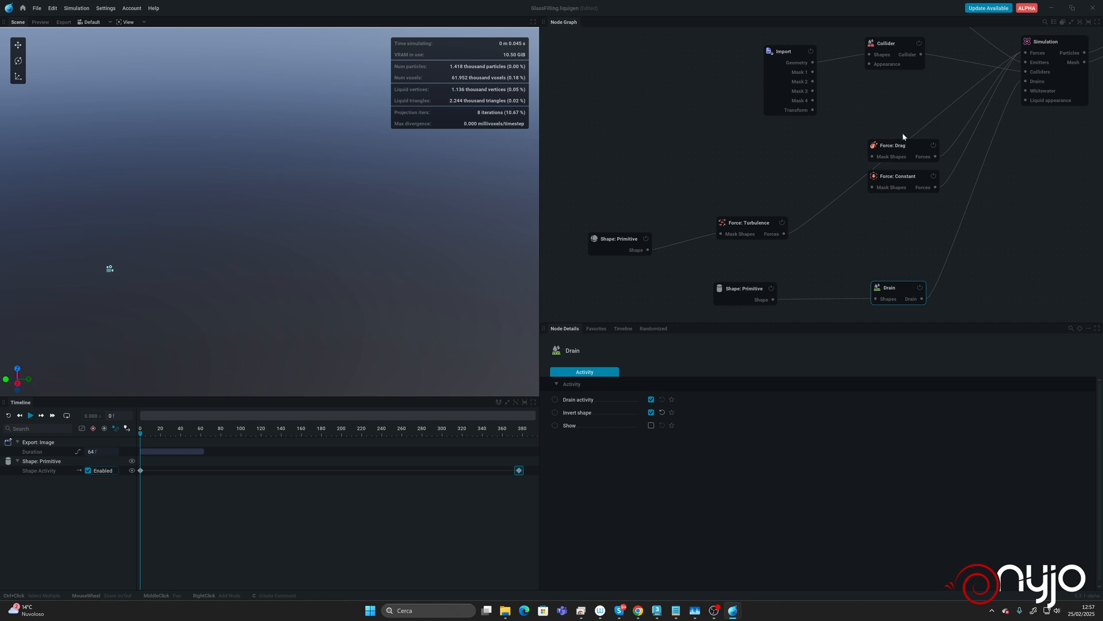
drag(743, 227, 734, 238)
mouse_move(582, 211)
mouse_down()
mouse_move(615, 210)
mouse_move(745, 259)
mouse_move(723, 191)
mouse_up()
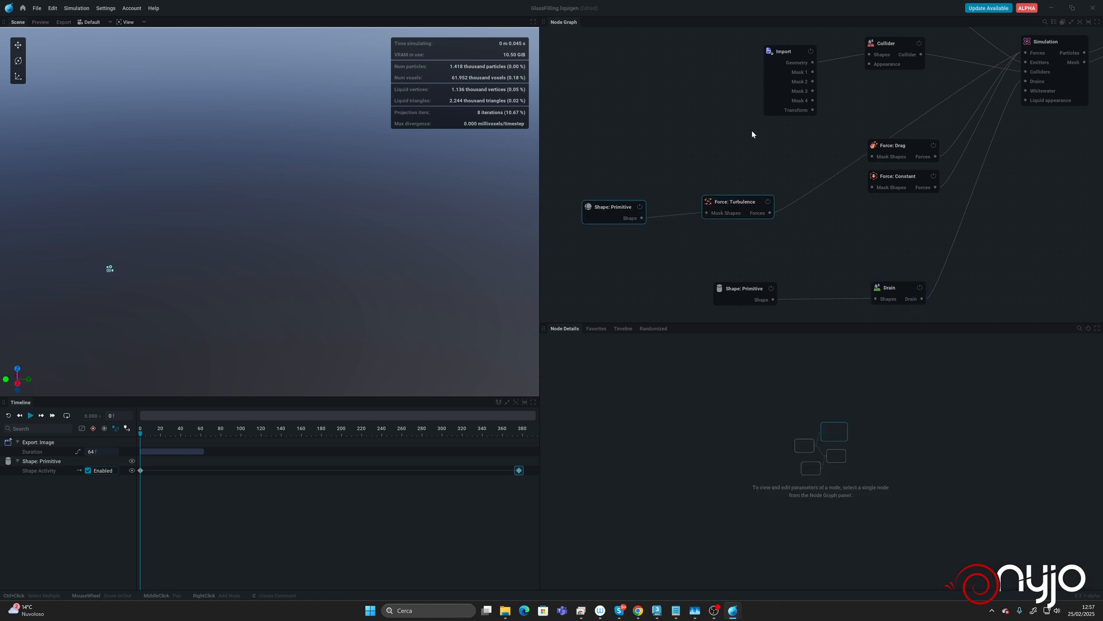
drag(931, 231, 877, 197)
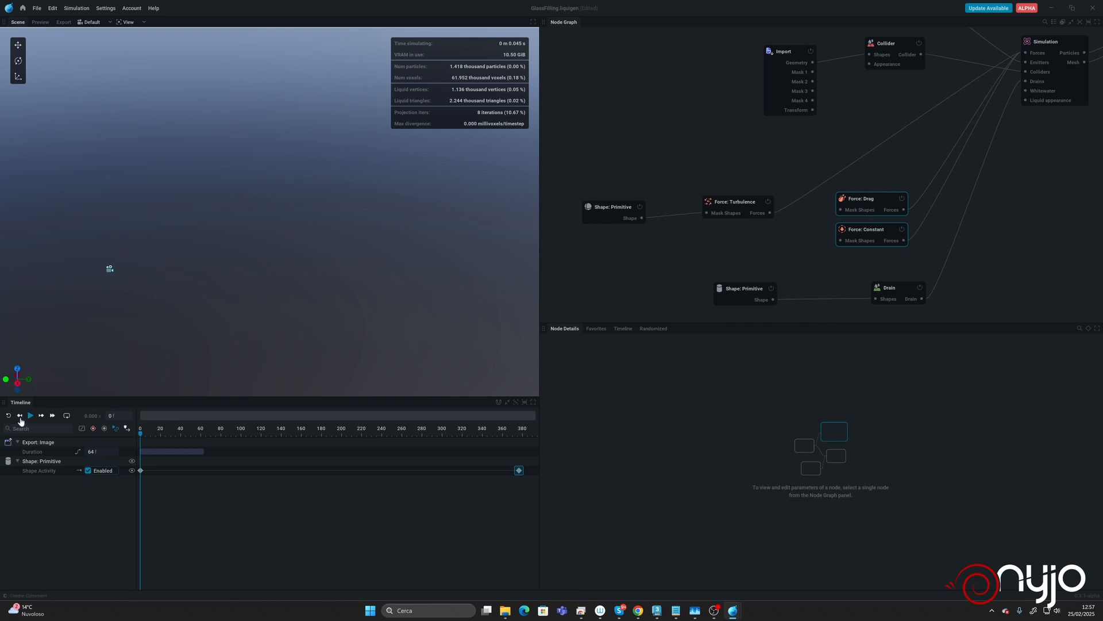
Add a Line force node connected to the simulation's Forces input
middle_drag(1020, 84, 1006, 130)
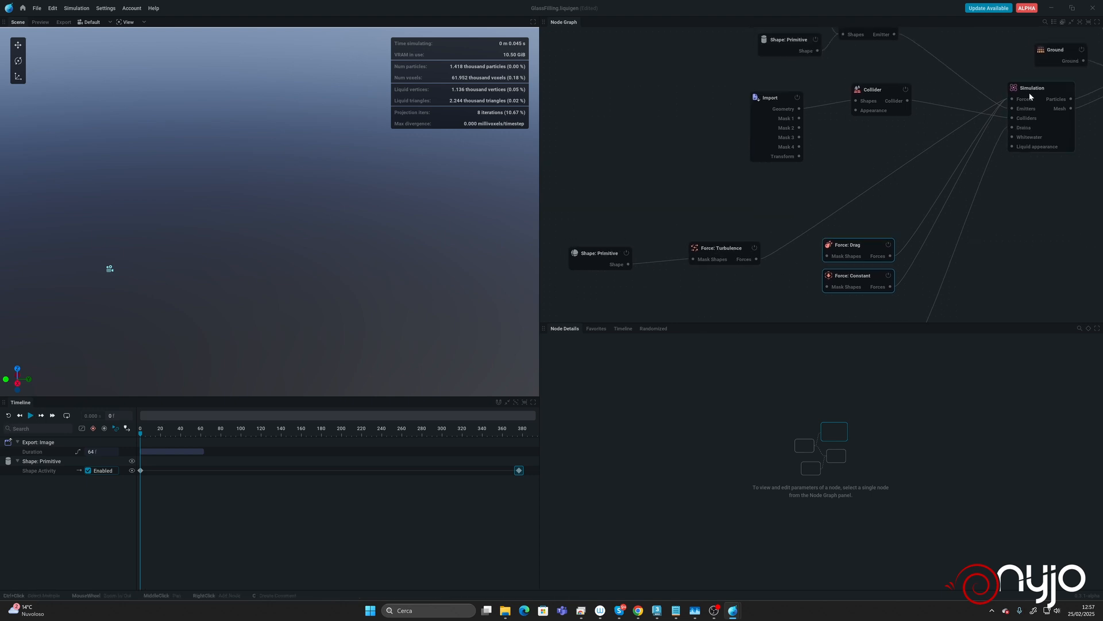
drag(1013, 101, 734, 282)
click(695, 322)
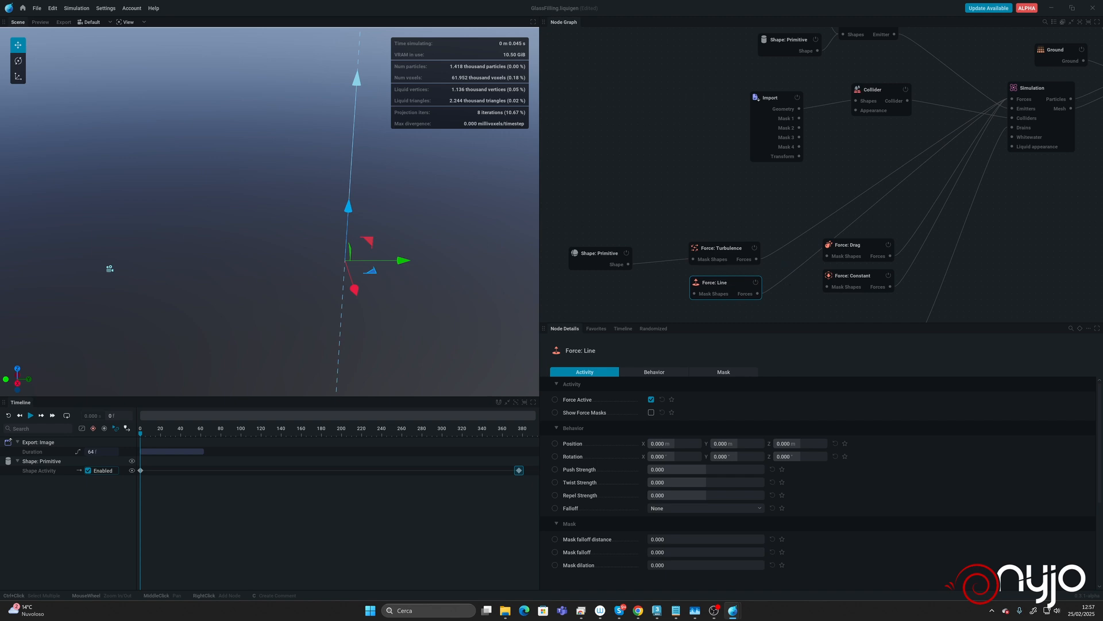
Set the Line force's Twist Strength to about 8.73, test-run the simulation to about frame 59, and reset it
drag(719, 486, 736, 430)
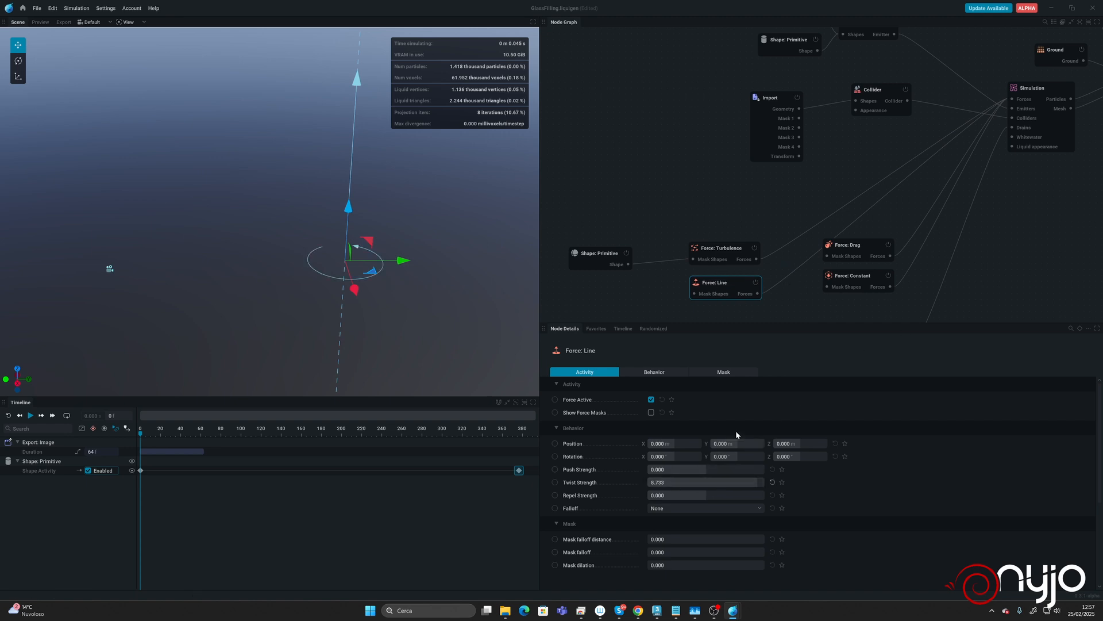
key(space)
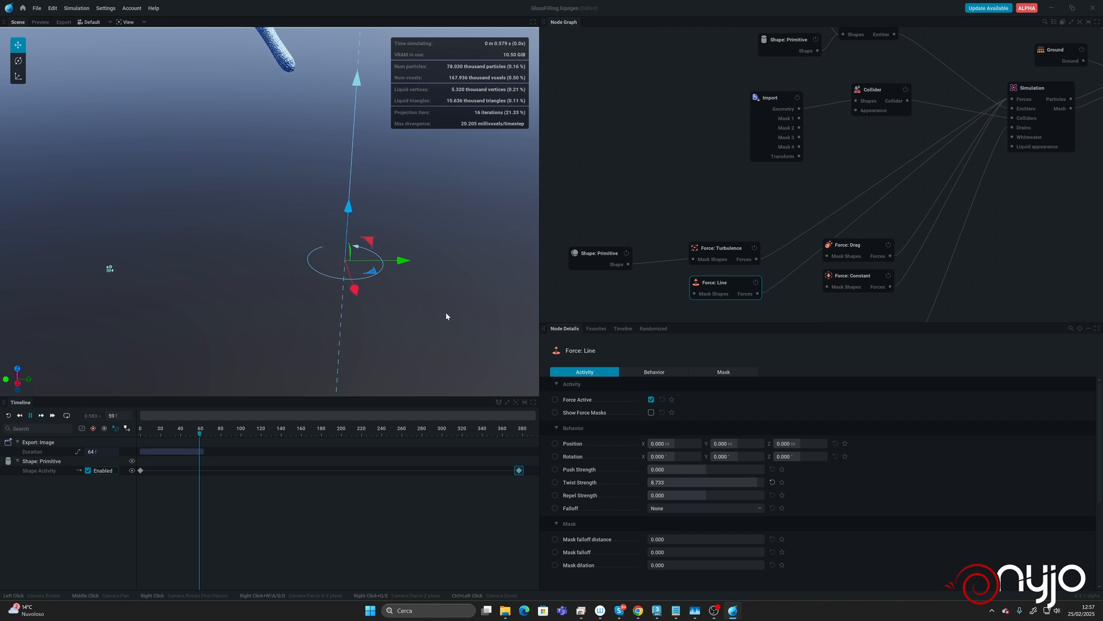
key(space)
key(r)
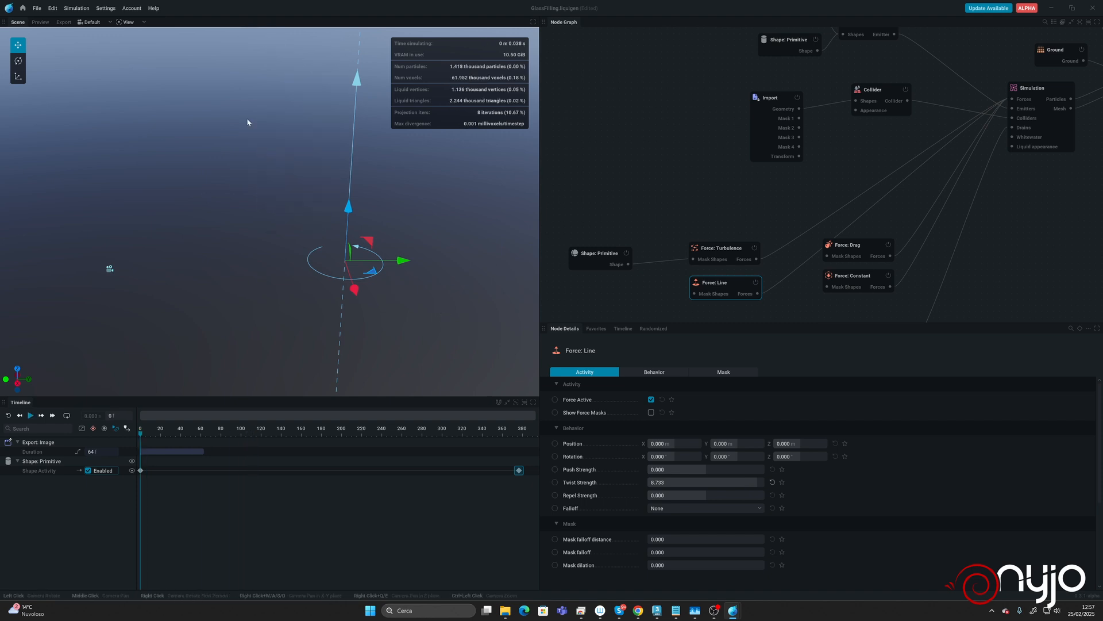
Show the cup collider and centre the Line force inside it at about X 10.827 m, Y -9.168 m
middle_drag(844, 64, 838, 80)
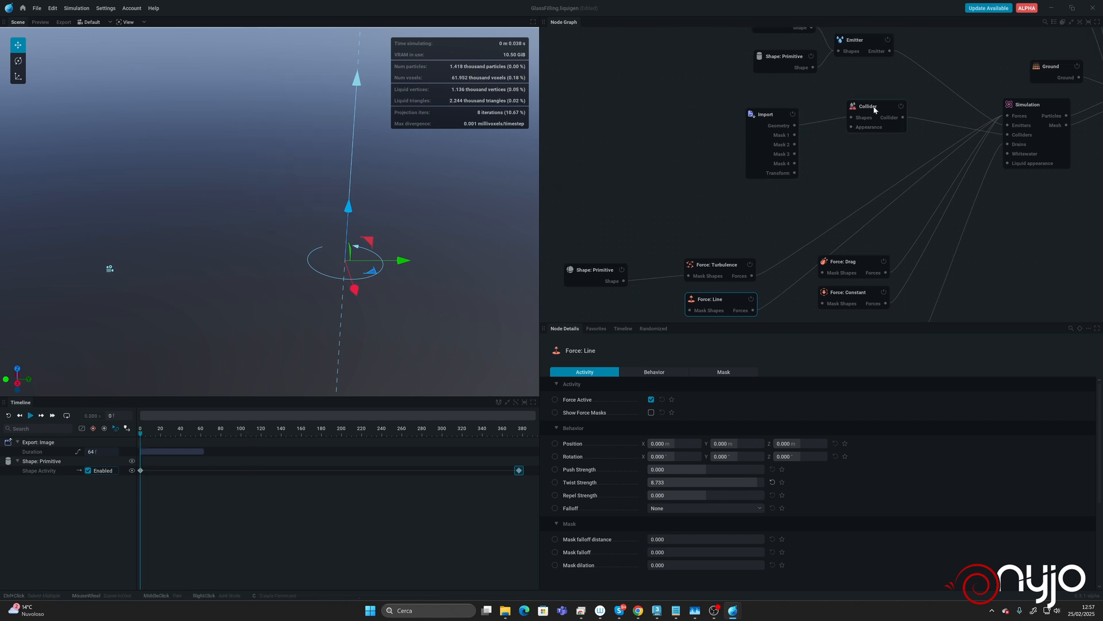
click(874, 107)
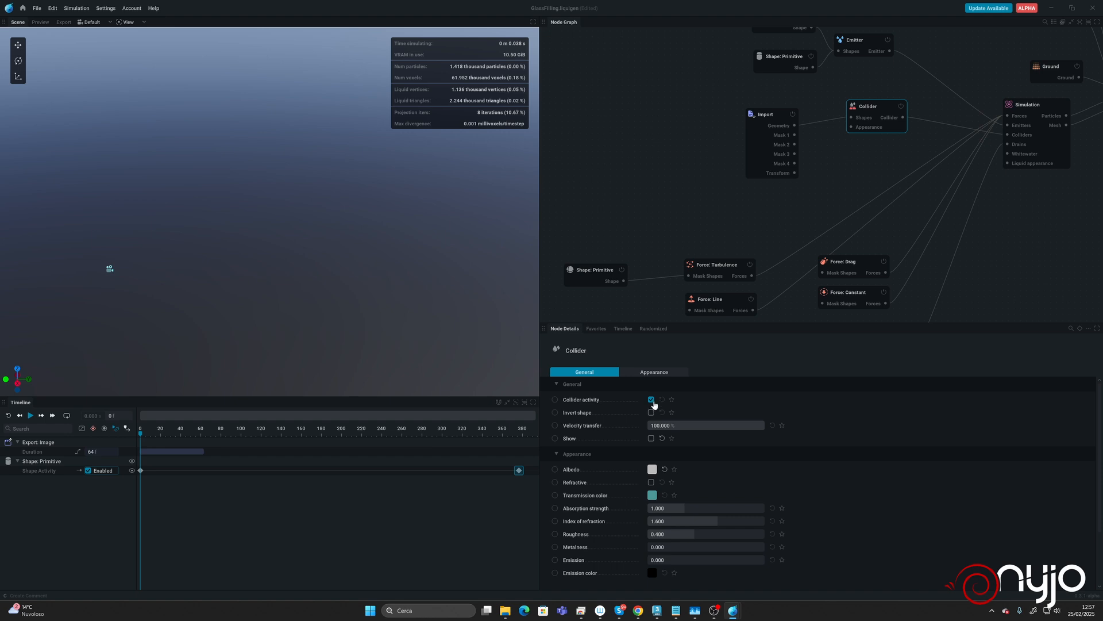
click(651, 438)
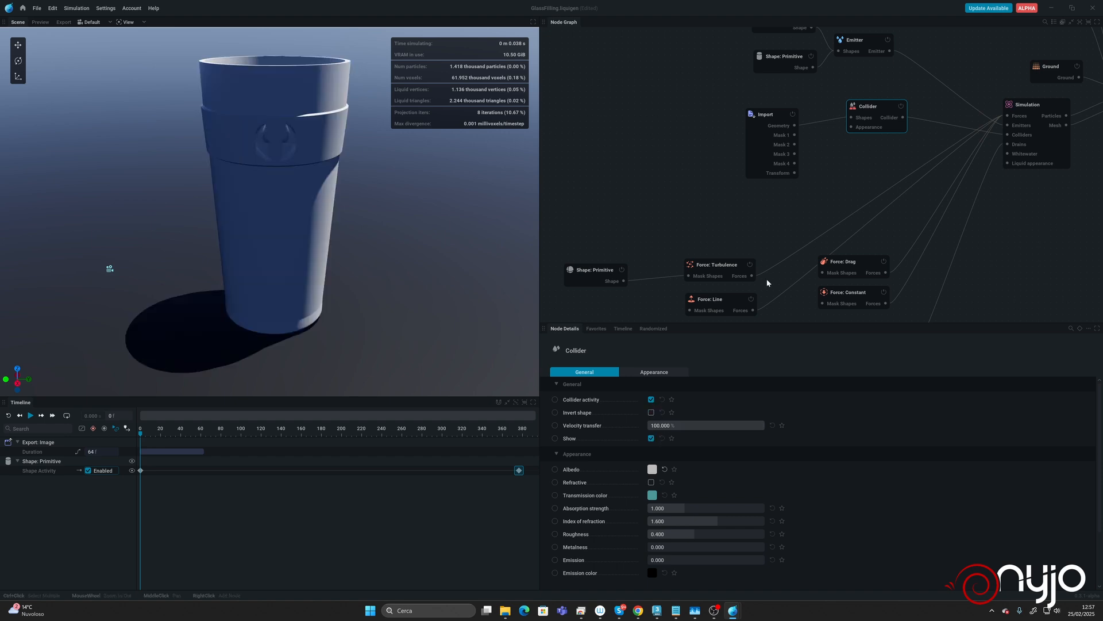
click(717, 308)
drag(435, 218, 401, 222)
drag(388, 172, 294, 238)
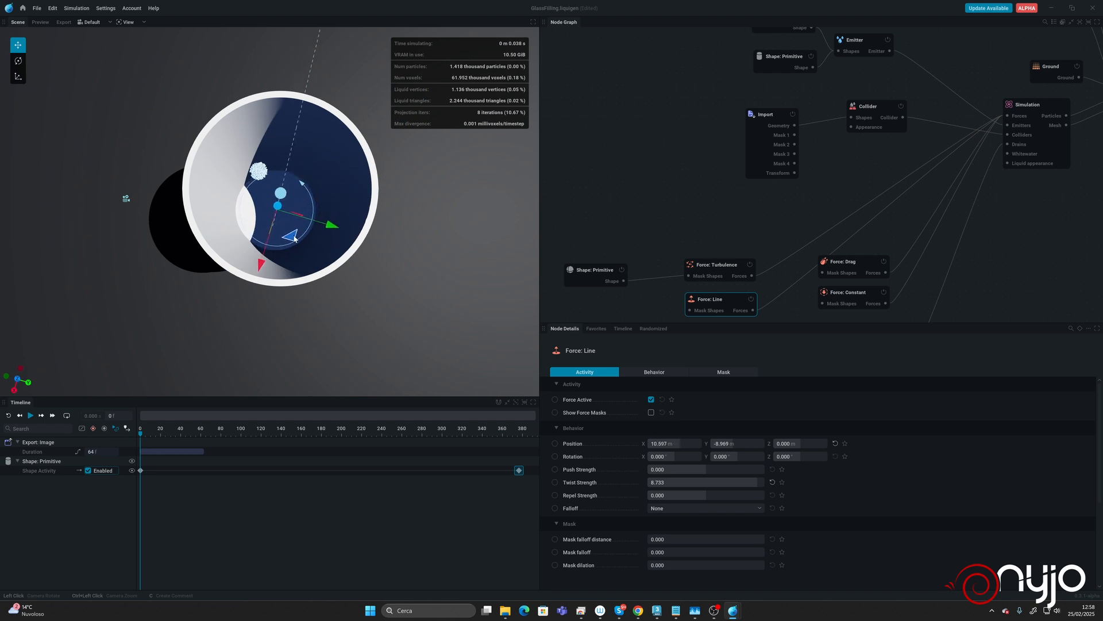
drag(376, 311, 375, 177)
drag(298, 180, 294, 178)
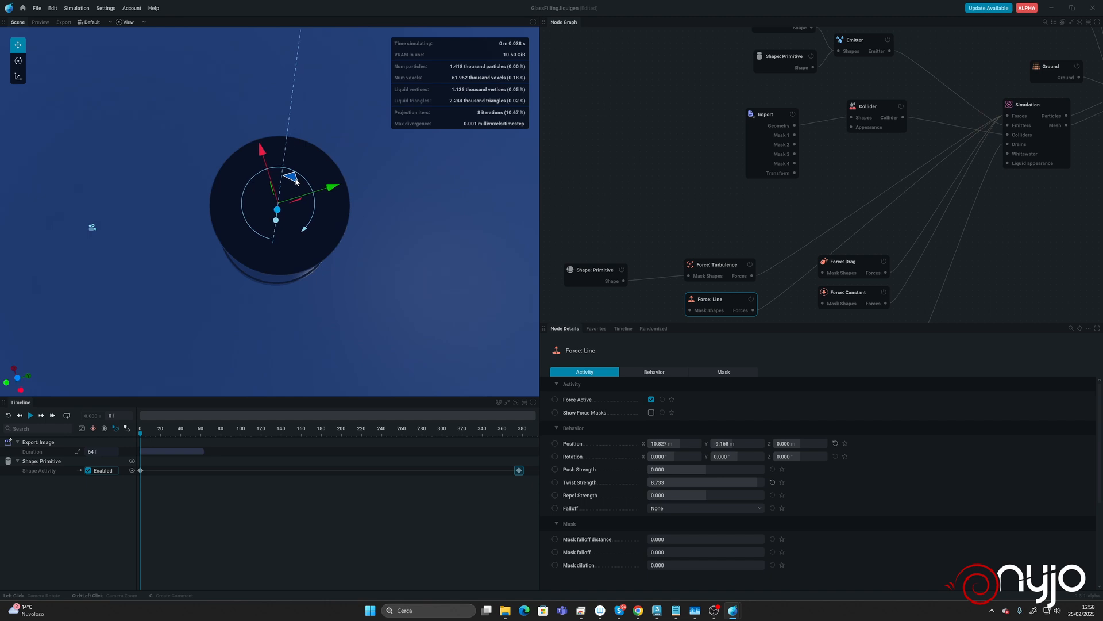
drag(407, 258, 406, 366)
Hide the cup collider and run the simulation past frame 121 to inspect the repositioned Line force's effect
click(871, 106)
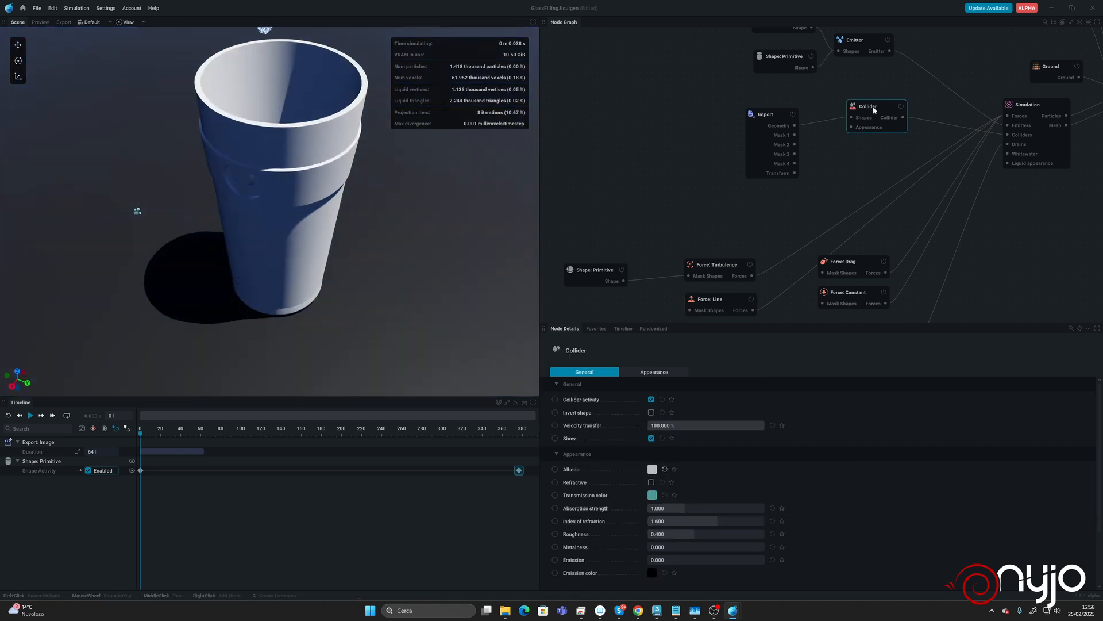
click(652, 438)
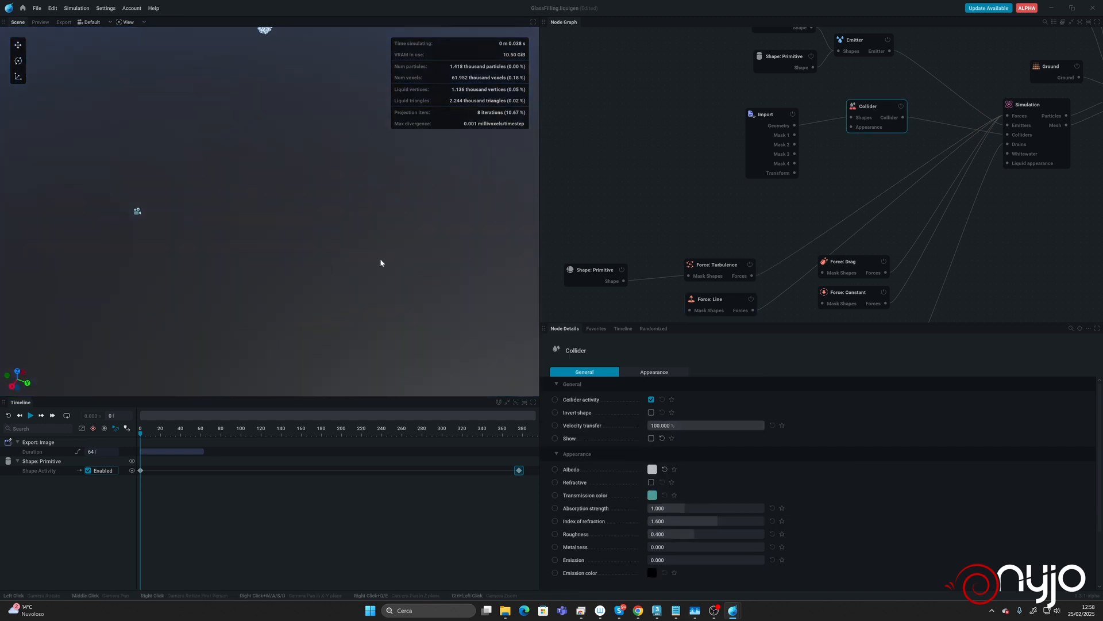
key(space)
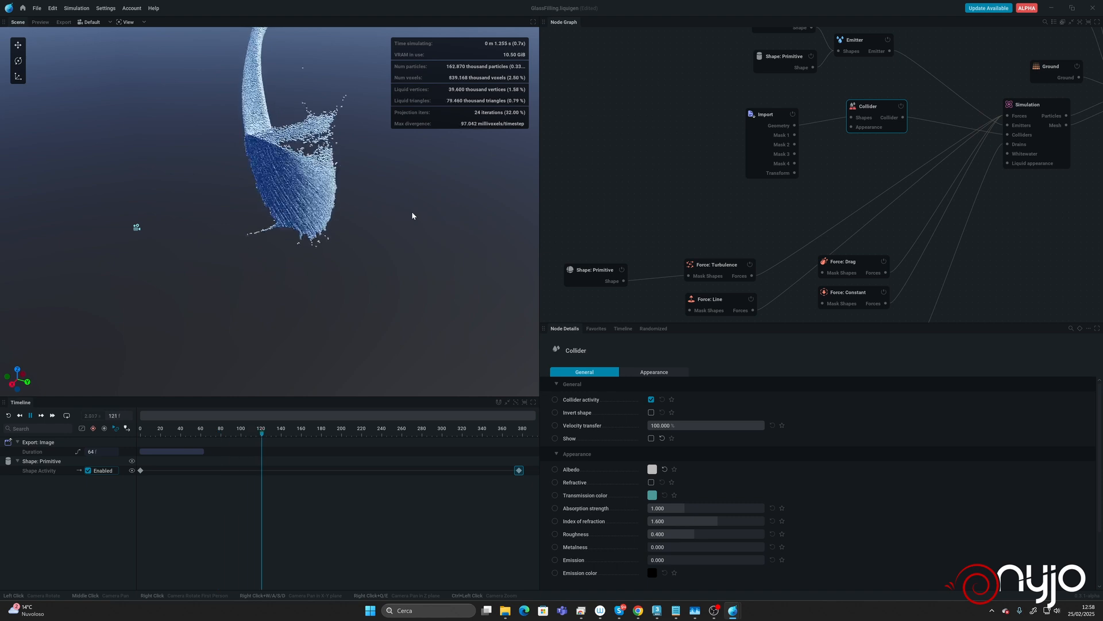
mouse_move(382, 249)
mouse_down()
mouse_move(442, 222)
mouse_move(402, 224)
mouse_move(415, 226)
mouse_move(391, 237)
mouse_up()
key(space)
Connect the turbulence mask's sphere Shape: Primitive to the Line force's Mask Shapes input as well
middle_drag(702, 208, 761, 149)
drag(649, 211, 753, 254)
drag(643, 215, 641, 223)
Reset the simulation and run it to frame 469 to inspect the liquid under the masked Line force
key(r)
key(space)
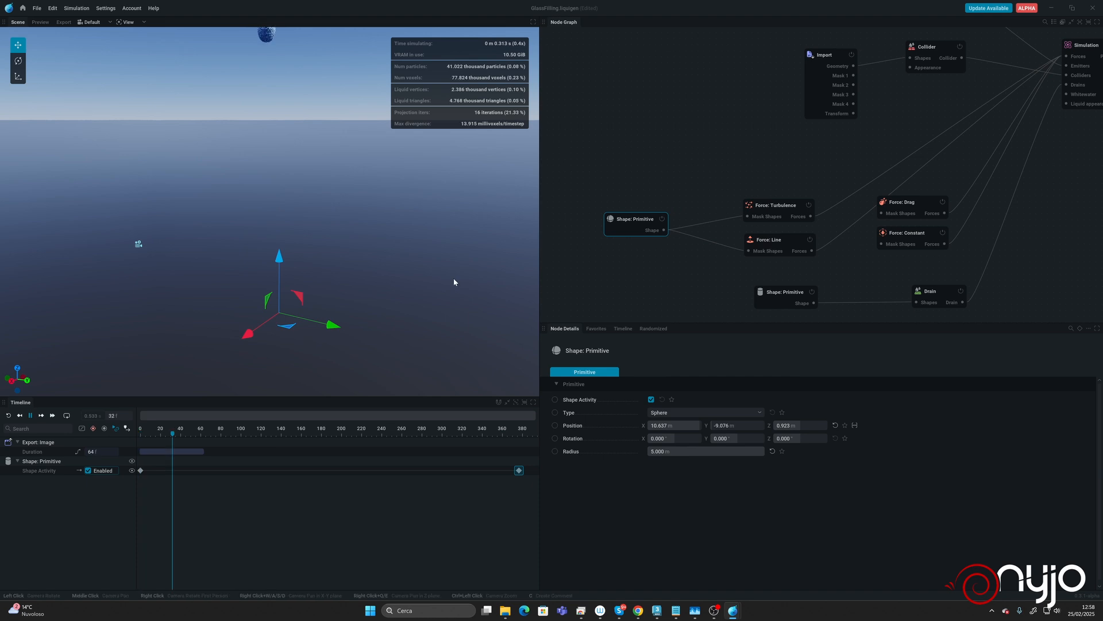
drag(311, 258, 337, 291)
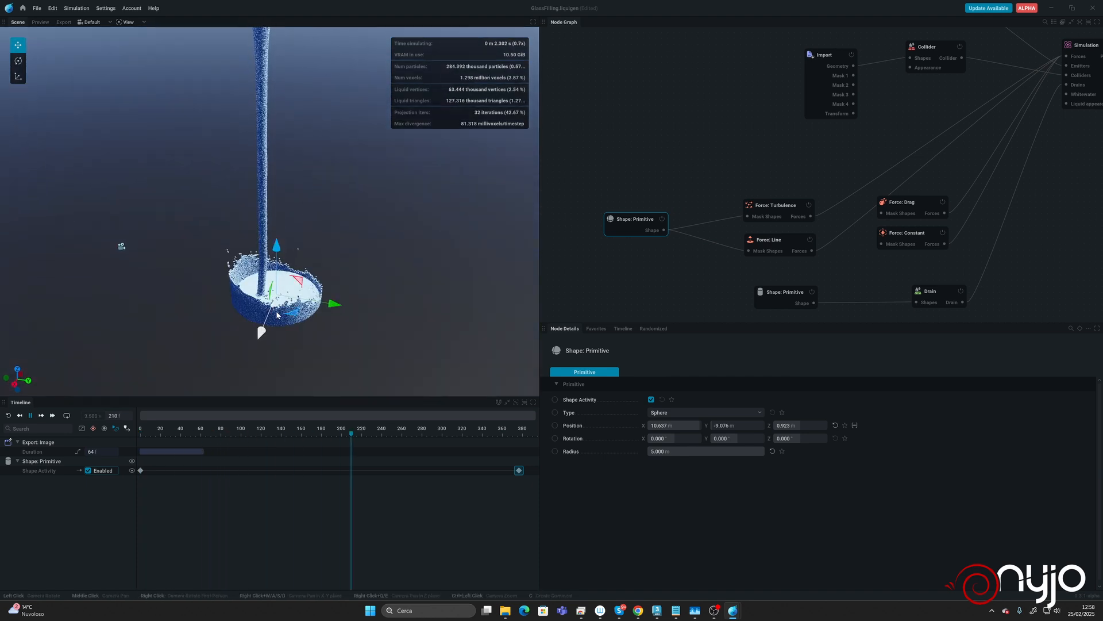
drag(343, 325, 350, 336)
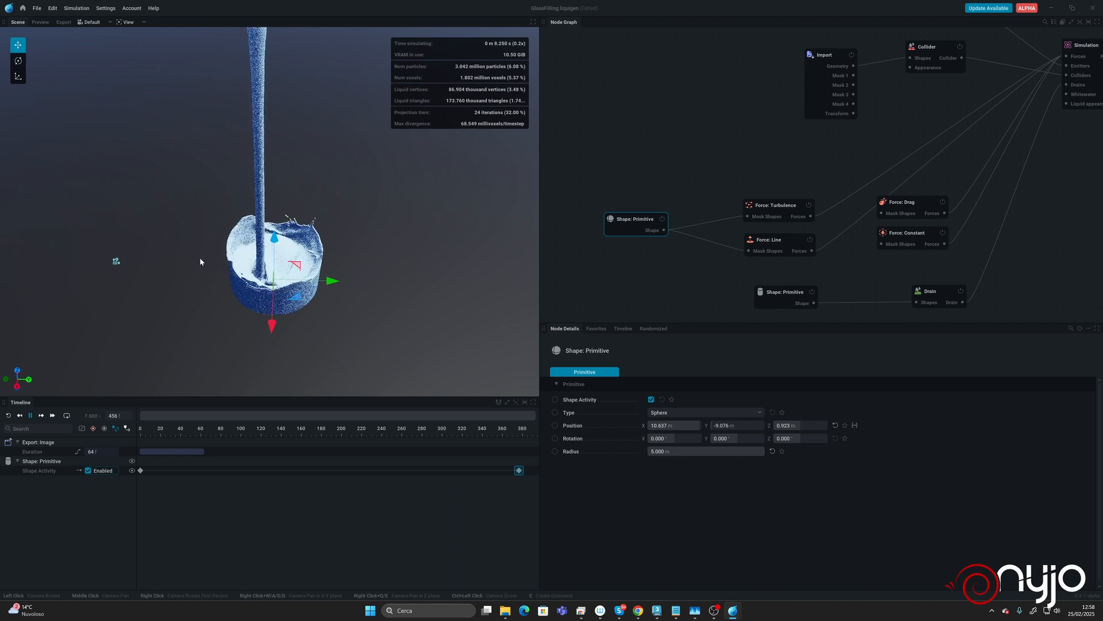
key(space)
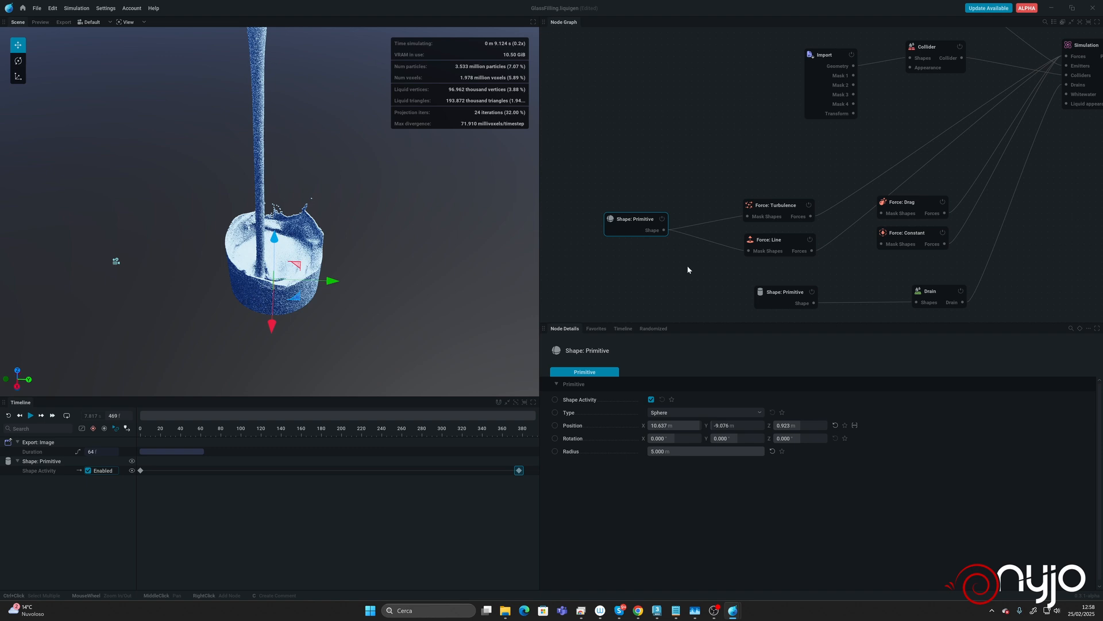
Set the Line force's Twist Strength to 2.5
click(772, 243)
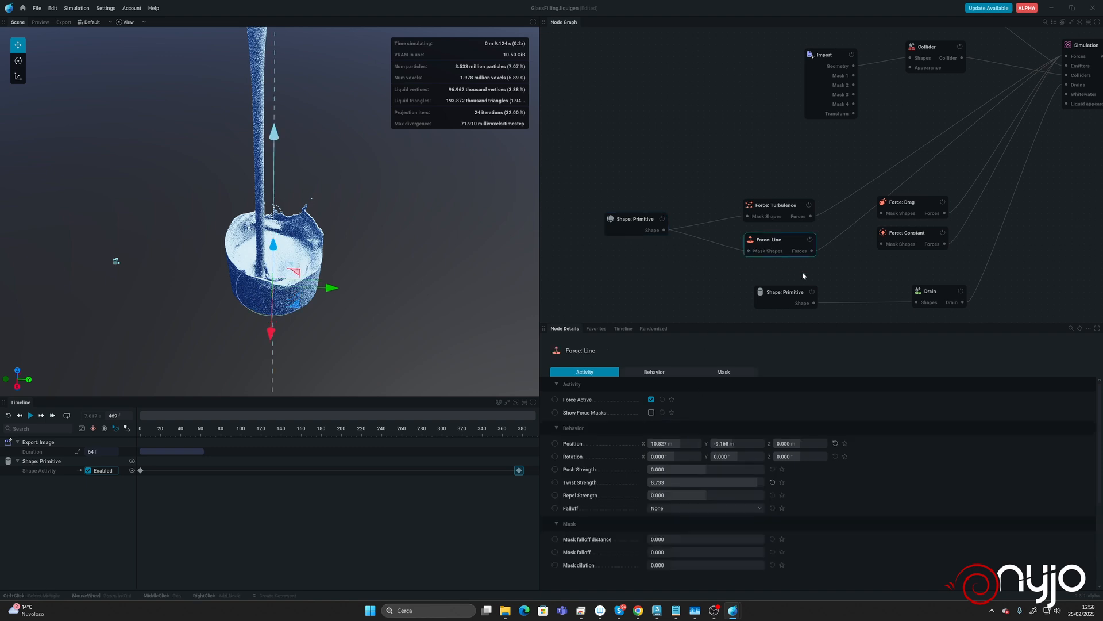
double_click(662, 484)
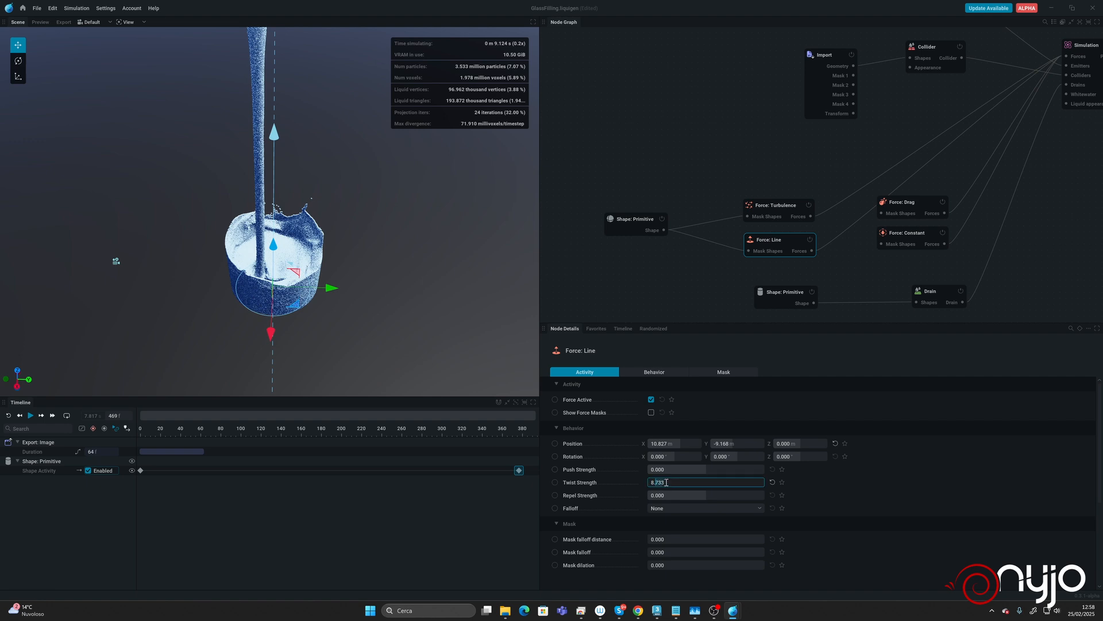
text(2.5)
key(Return)
Reset the simulation and run it to frame 590 to inspect the swirl with the weaker twist
key(r)
key(space)
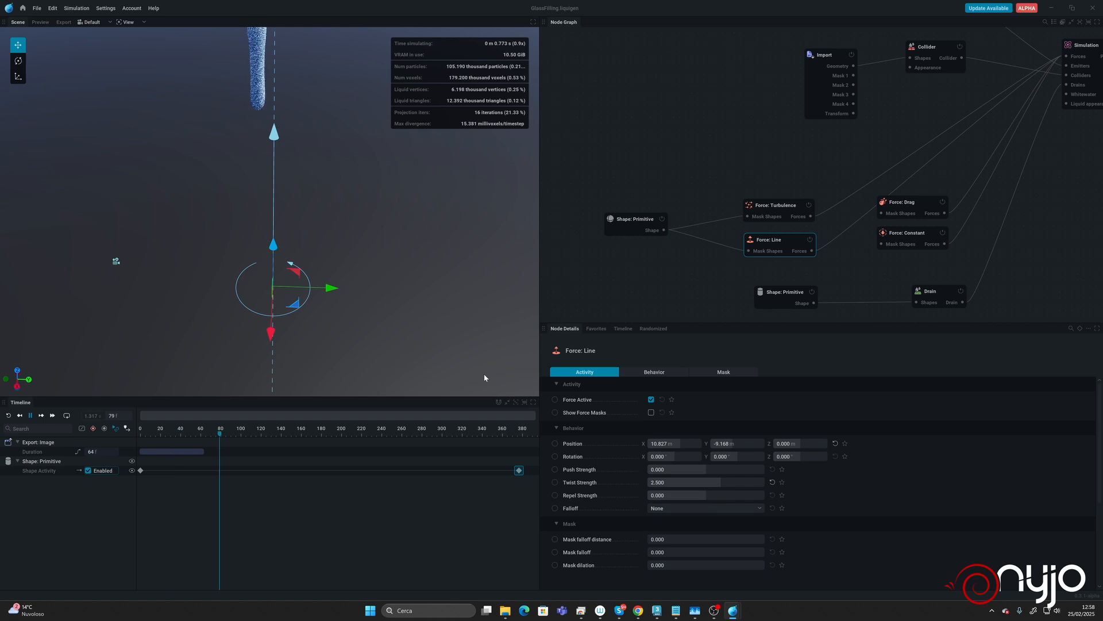
drag(420, 354, 428, 350)
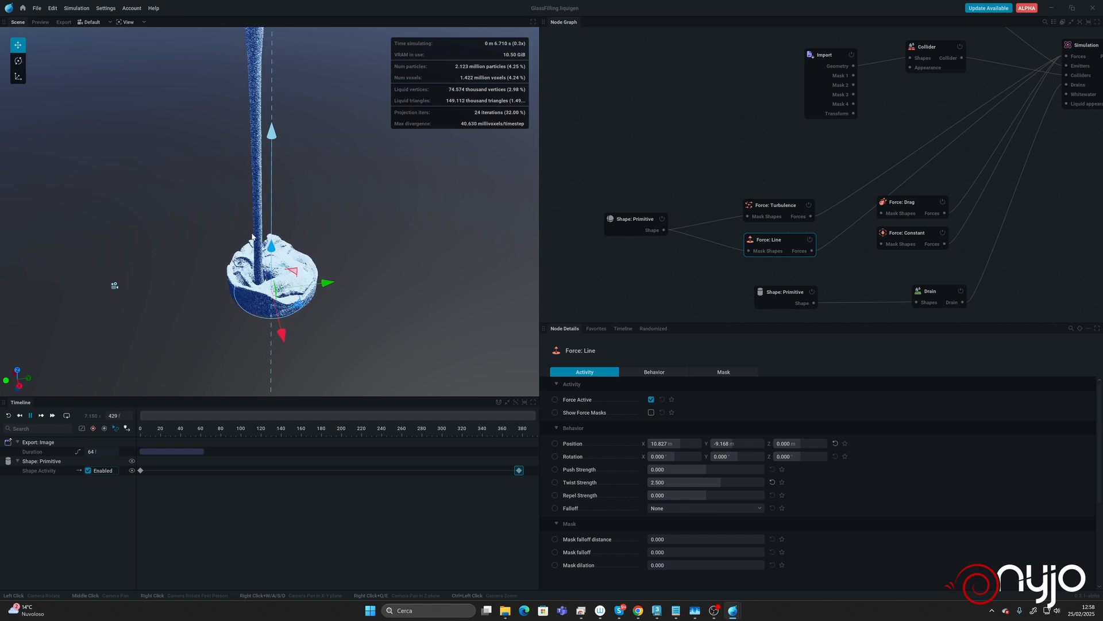
drag(343, 325, 365, 308)
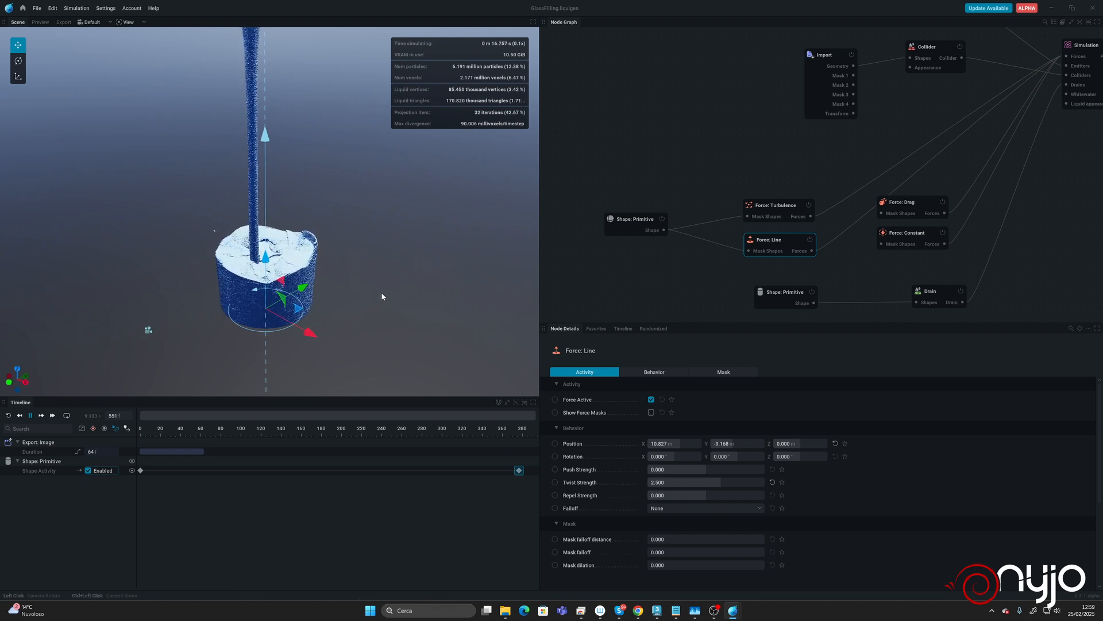
mouse_move(382, 295)
mouse_down()
mouse_move(338, 297)
mouse_move(378, 298)
mouse_up()
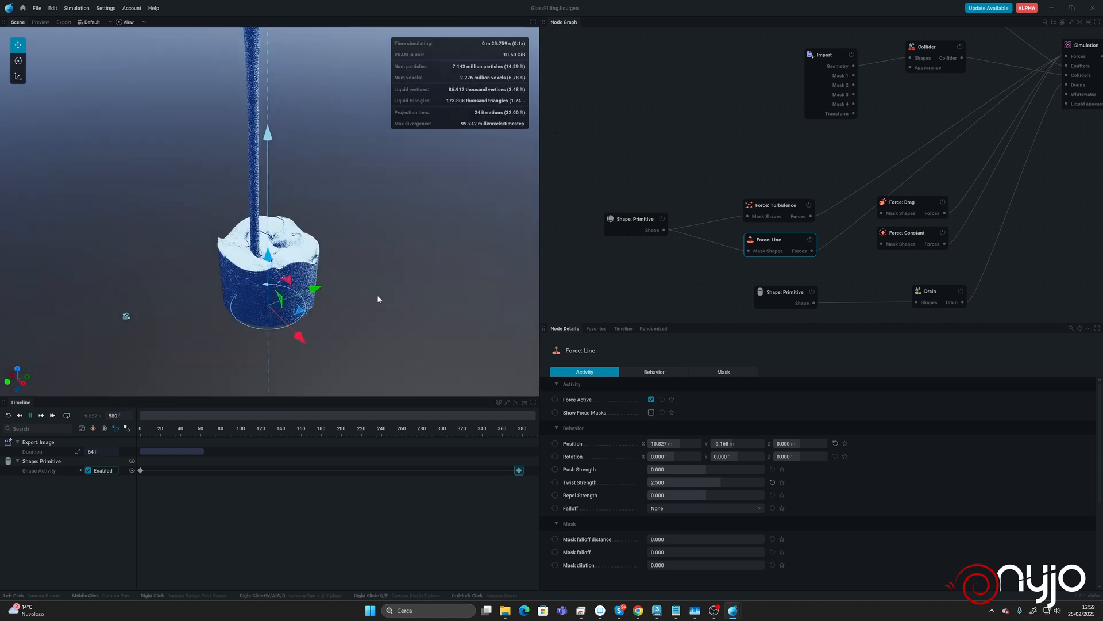
key(space)
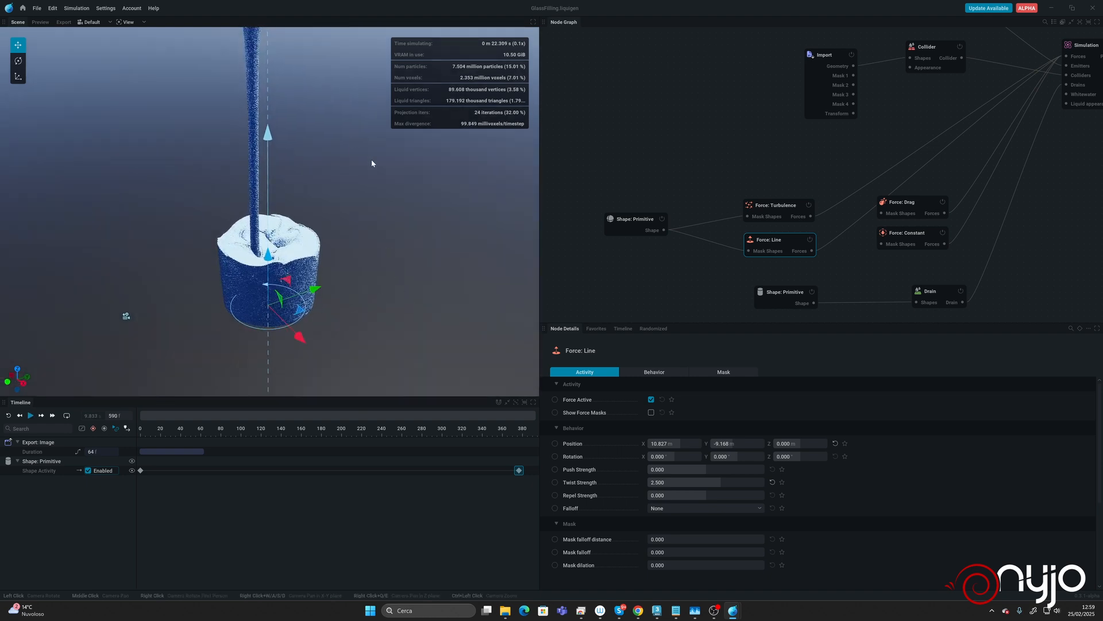
Set the Drag force's Strength to 0.025
click(923, 207)
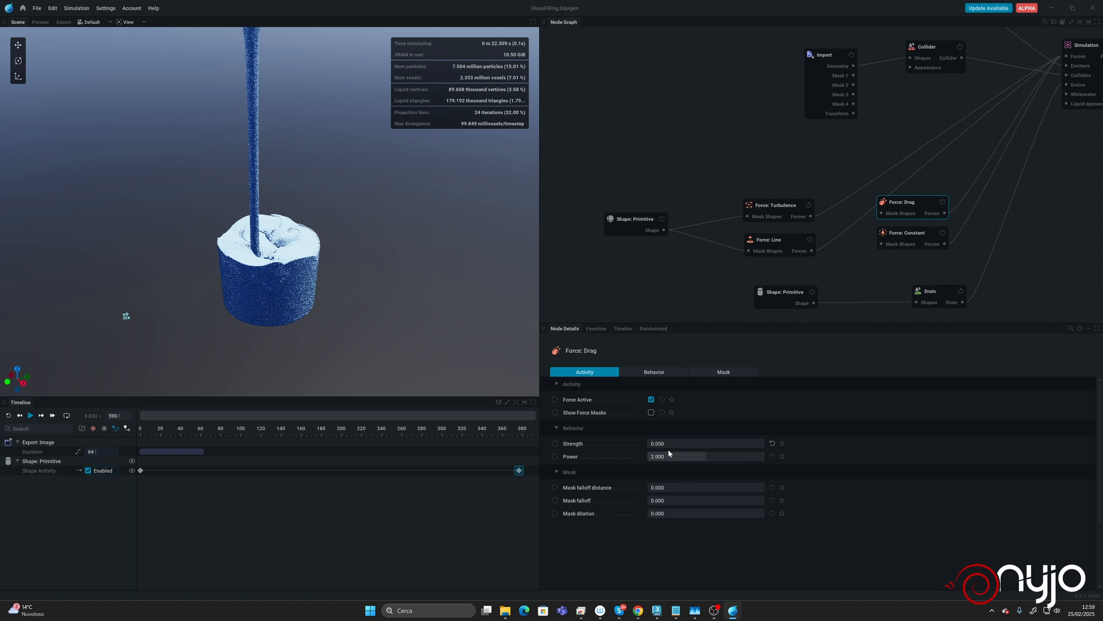
text(0.025)
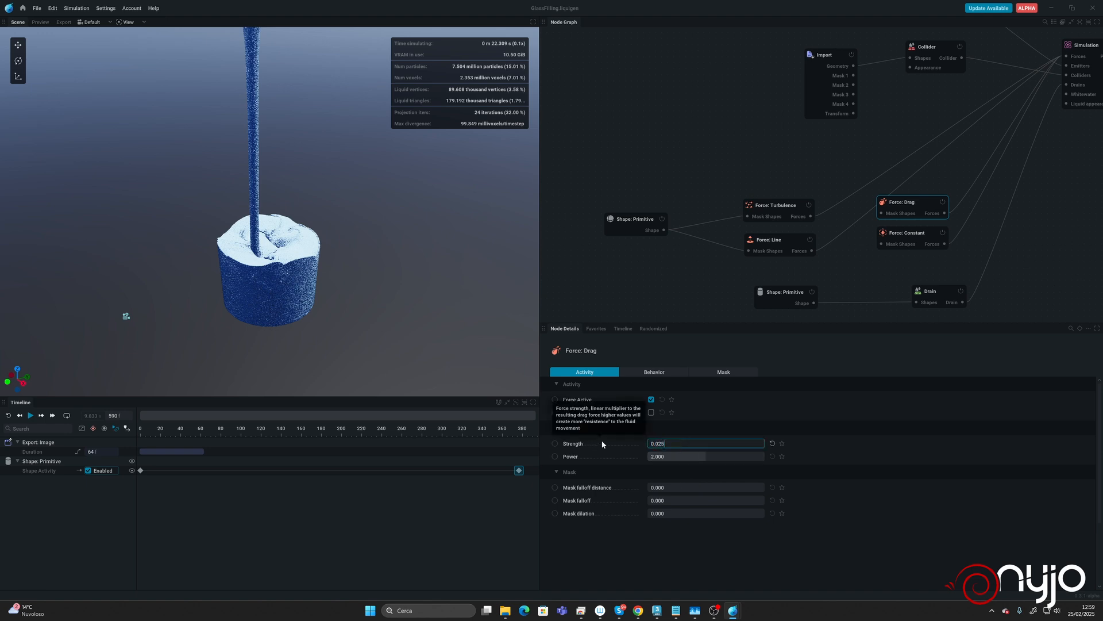
key(Return)
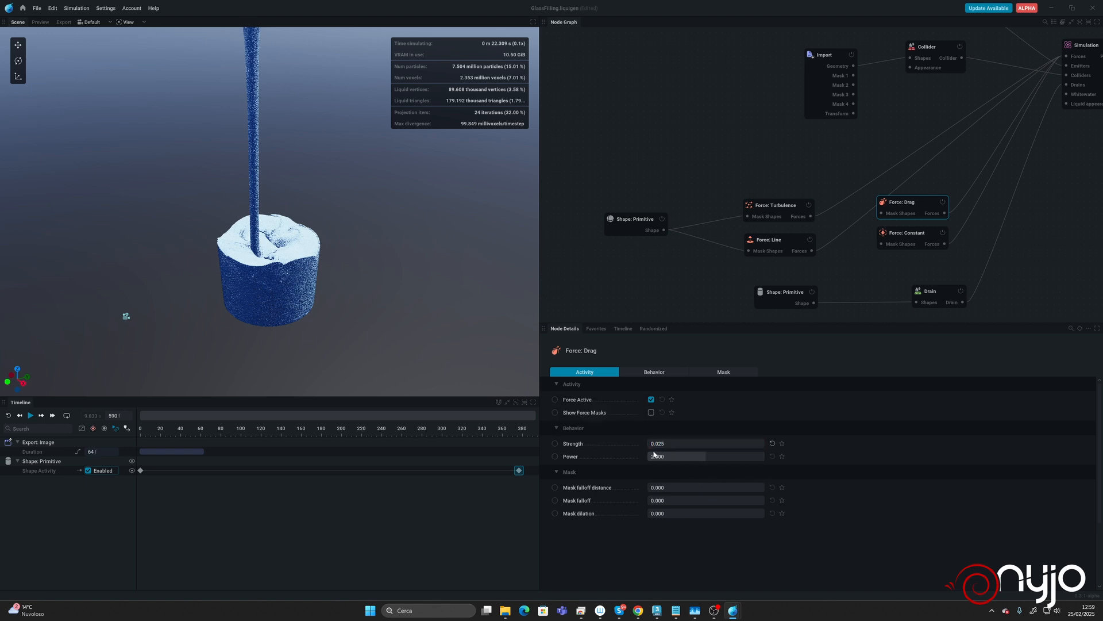
Rerun the simulation past frame 600 to inspect the liquid from several angles with the reduced drag
key(space)
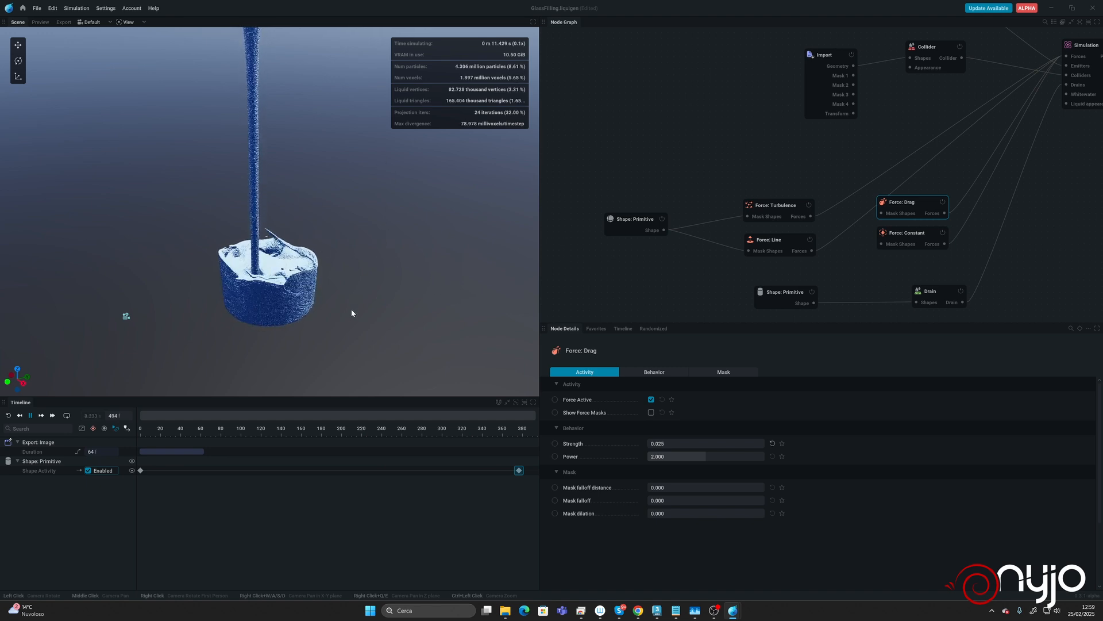
drag(362, 308, 527, 311)
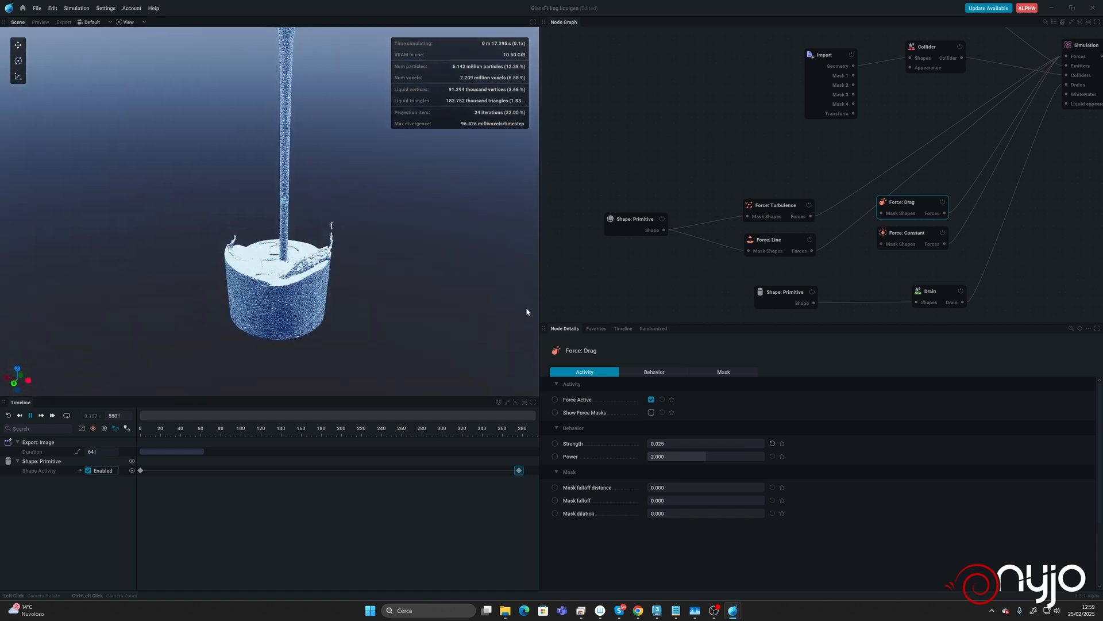
mouse_move(357, 325)
mouse_down()
mouse_move(461, 321)
mouse_move(374, 328)
mouse_move(335, 346)
mouse_move(405, 333)
mouse_move(349, 345)
mouse_up()
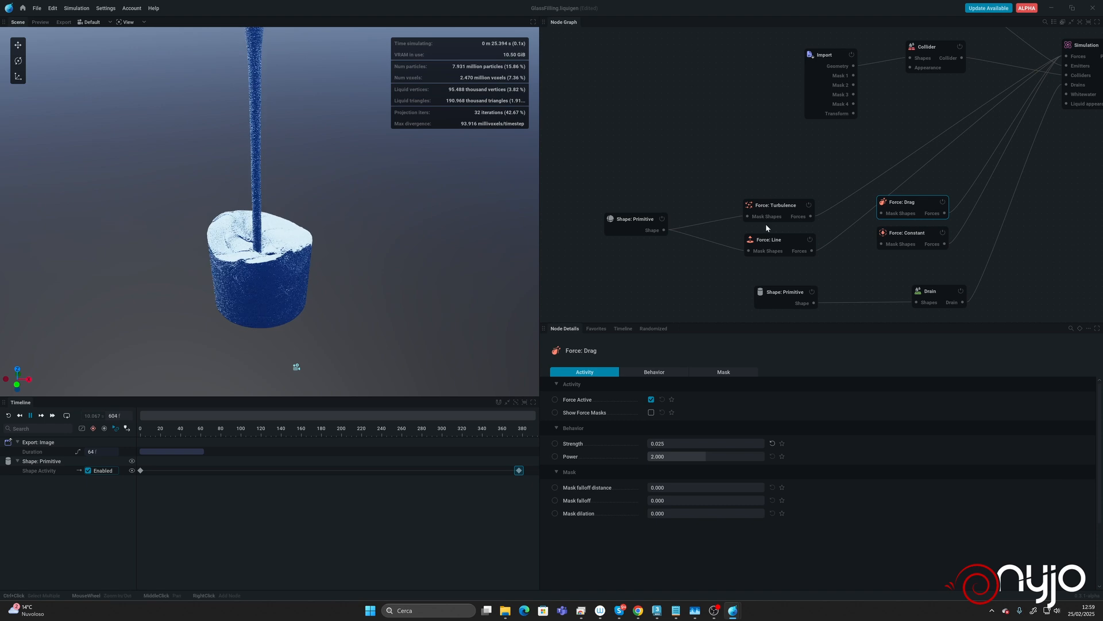
Move the cylinder Shape: Primitive away from the Emitter and duplicate the Emitter node
middle_drag(750, 176, 722, 242)
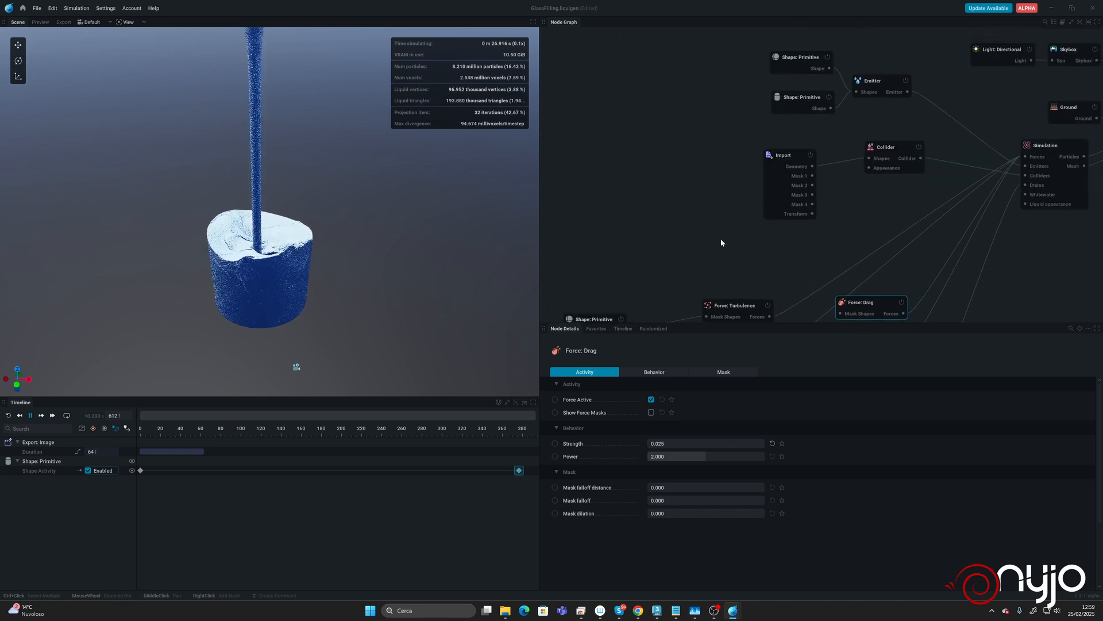
click(883, 94)
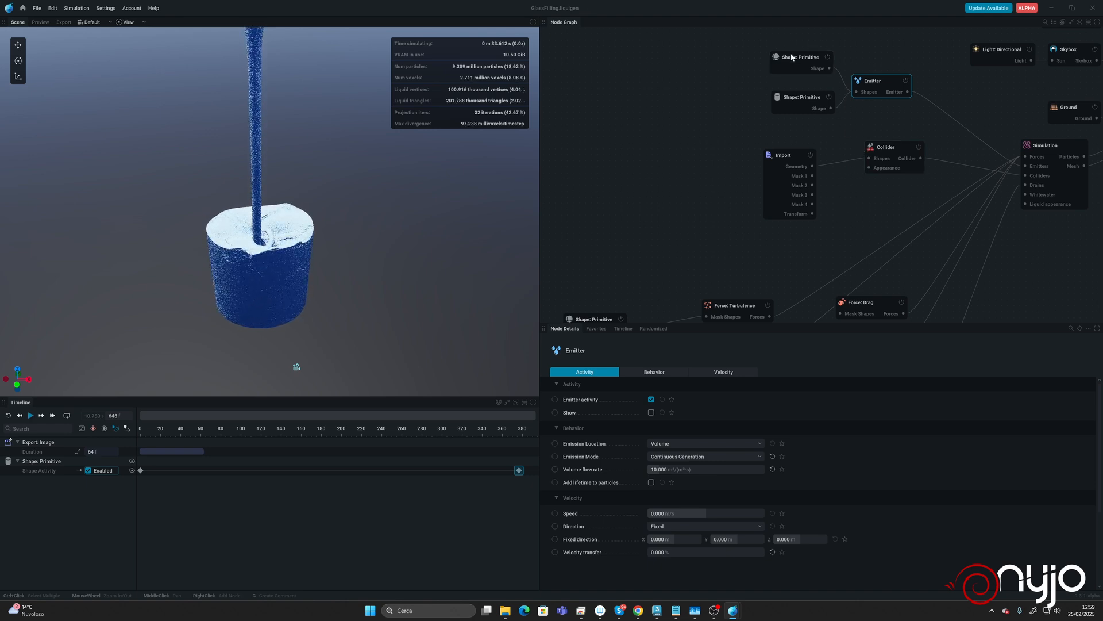
click(796, 103)
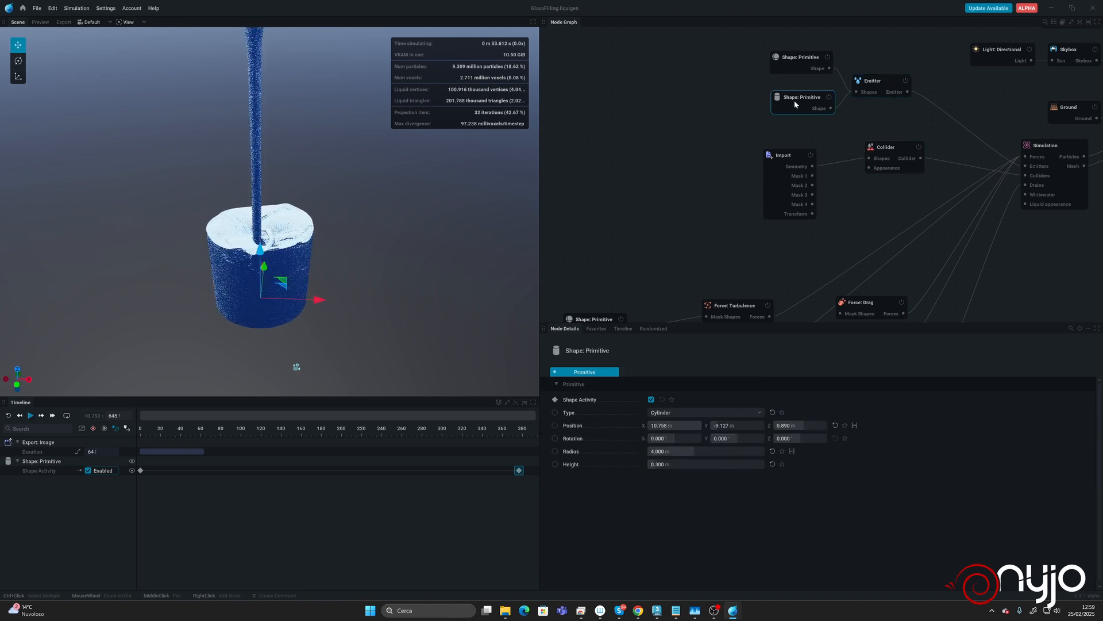
click(891, 87)
click(867, 125)
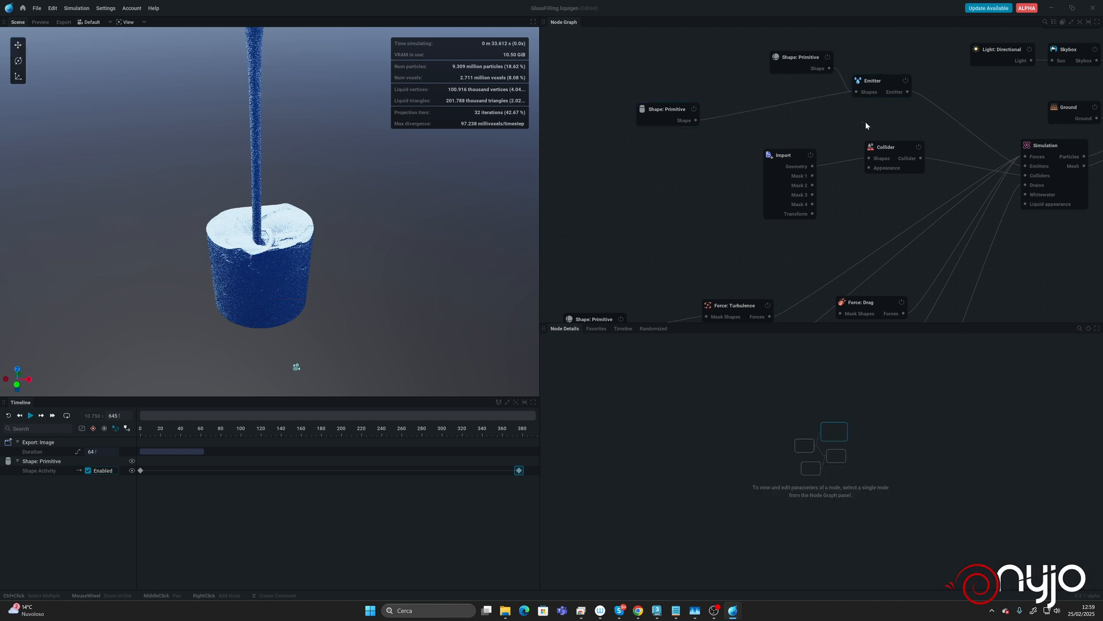
key(ctrl+v)
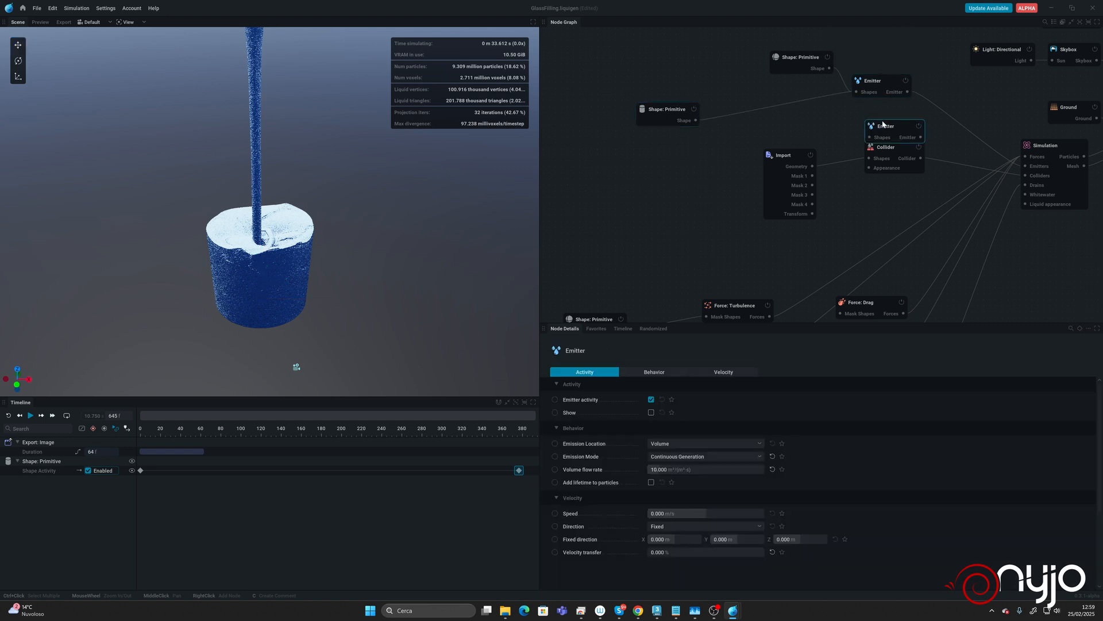
Wire the duplicate Emitter between the cylinder shape and the simulation's Emitters input, and align the sphere shape above the cylinder shape
drag(884, 125, 1001, 164)
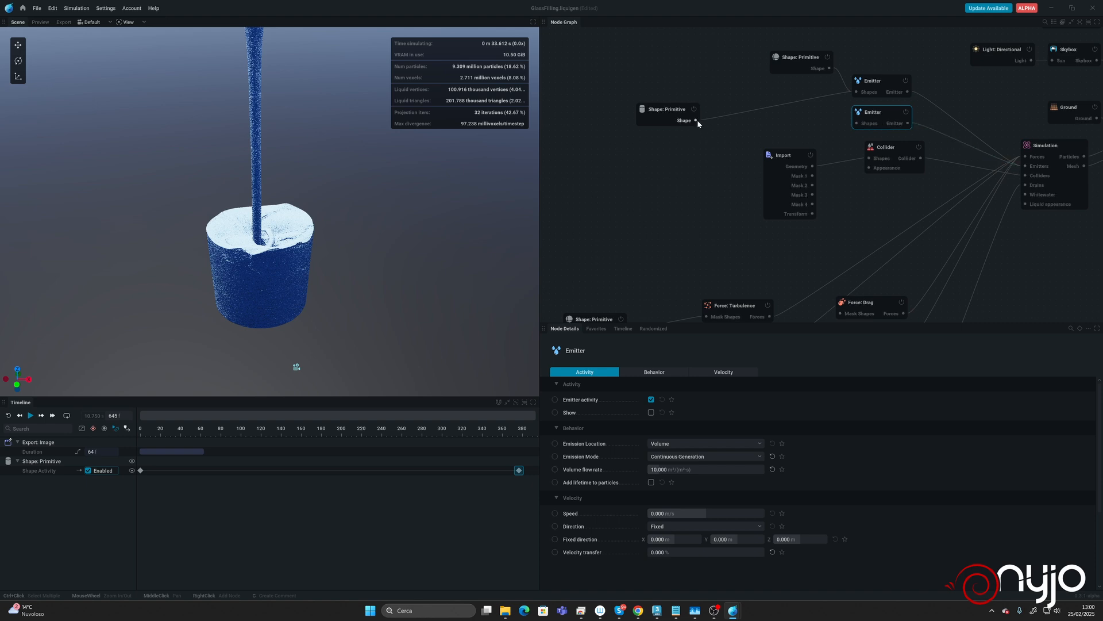
drag(696, 121, 856, 124)
click(788, 94)
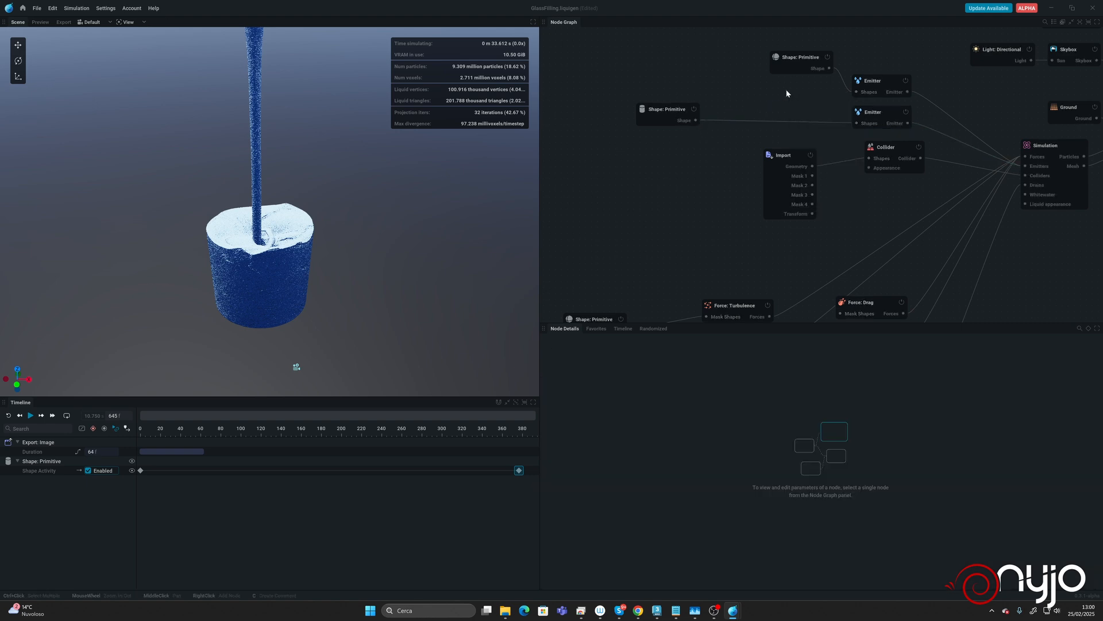
drag(797, 59, 668, 69)
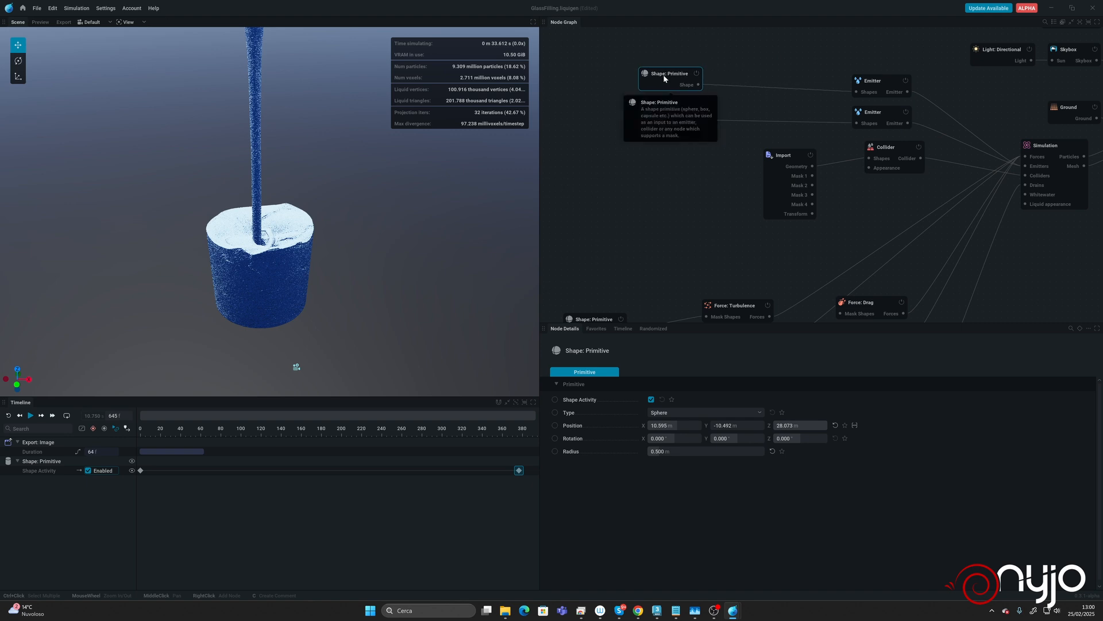
Reset the simulation and run it to frame 492 to inspect the liquid from the two separate emitters
key(r)
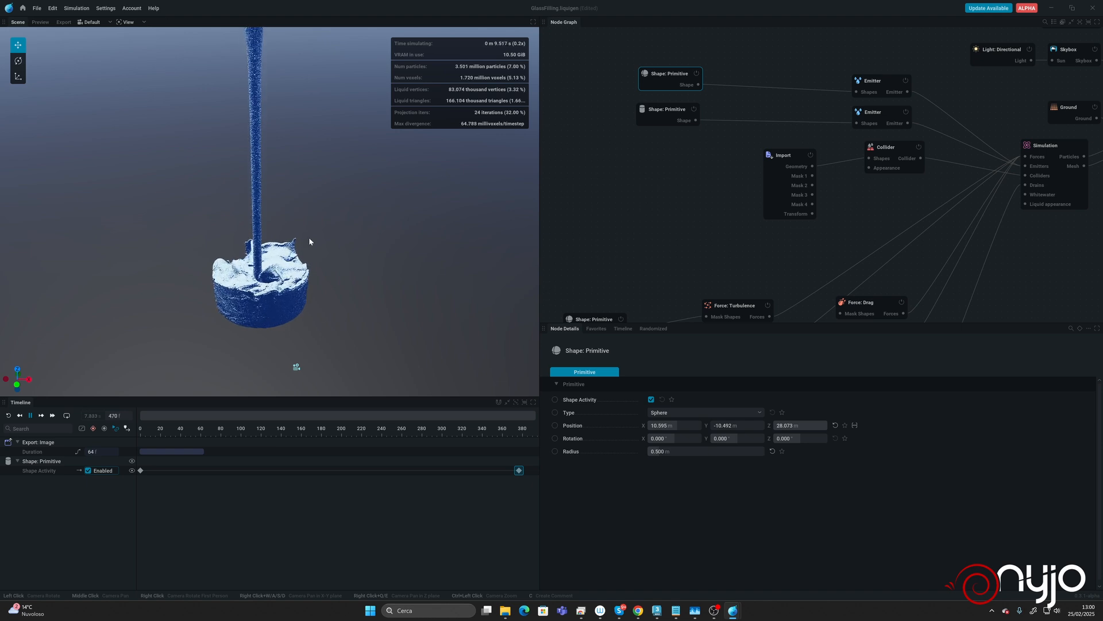
key(space)
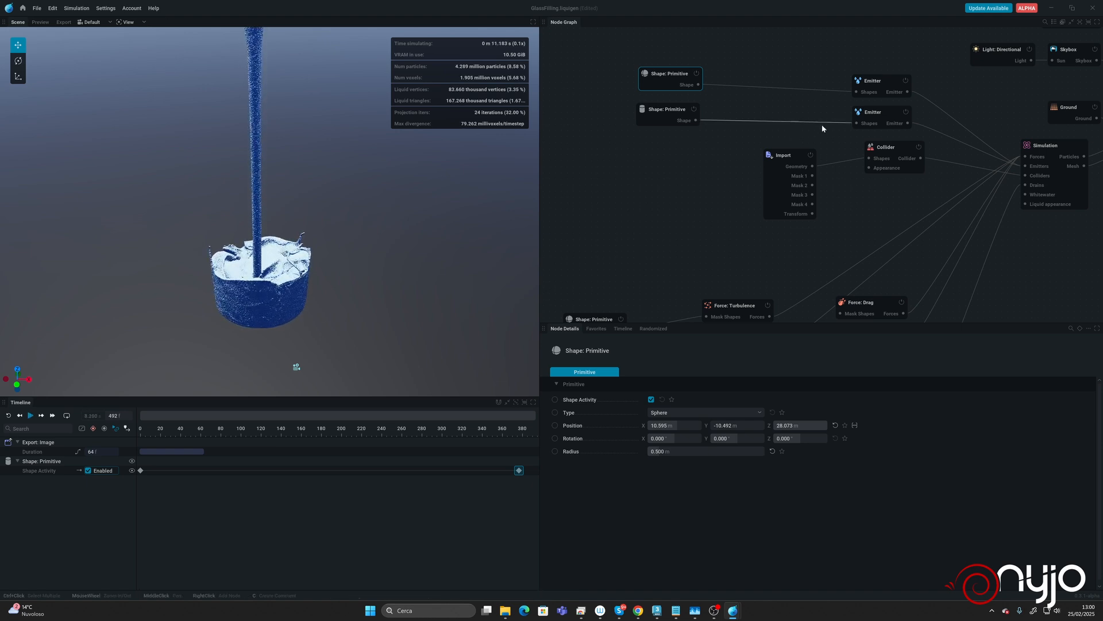
Set the Force: Drag node's Strength to 0.05
click(870, 113)
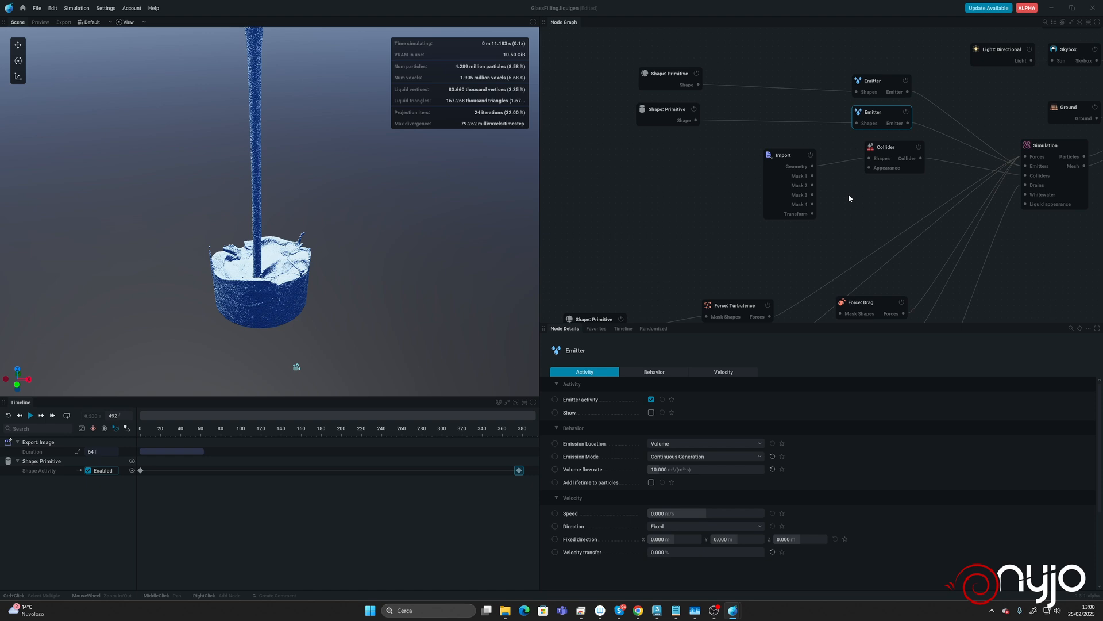
scroll(833, 233, down, 3)
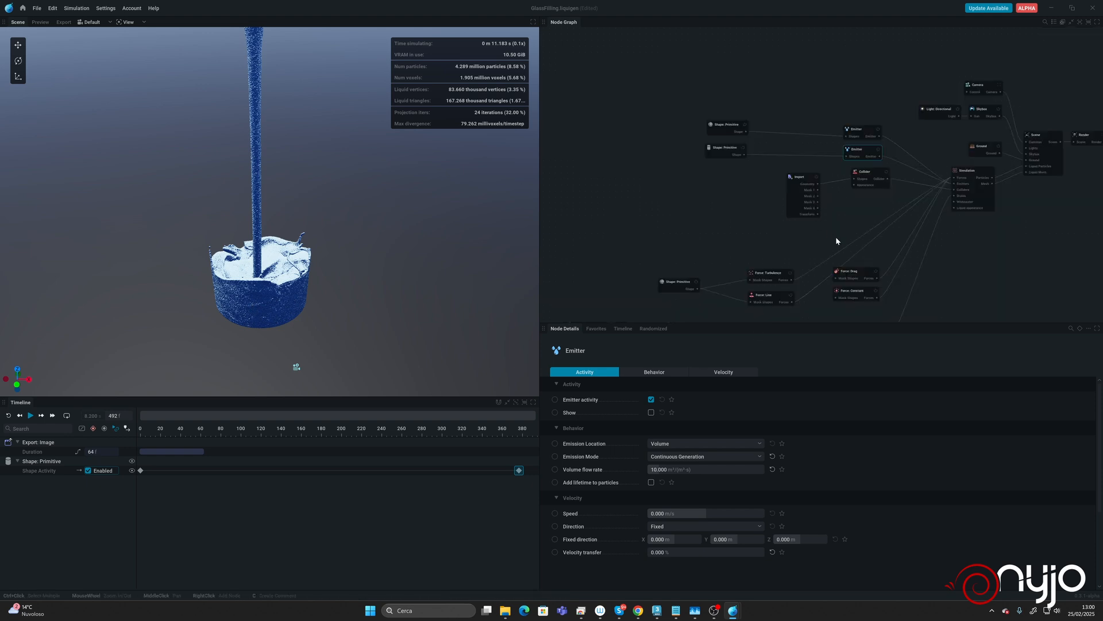
click(862, 274)
double_click(673, 443)
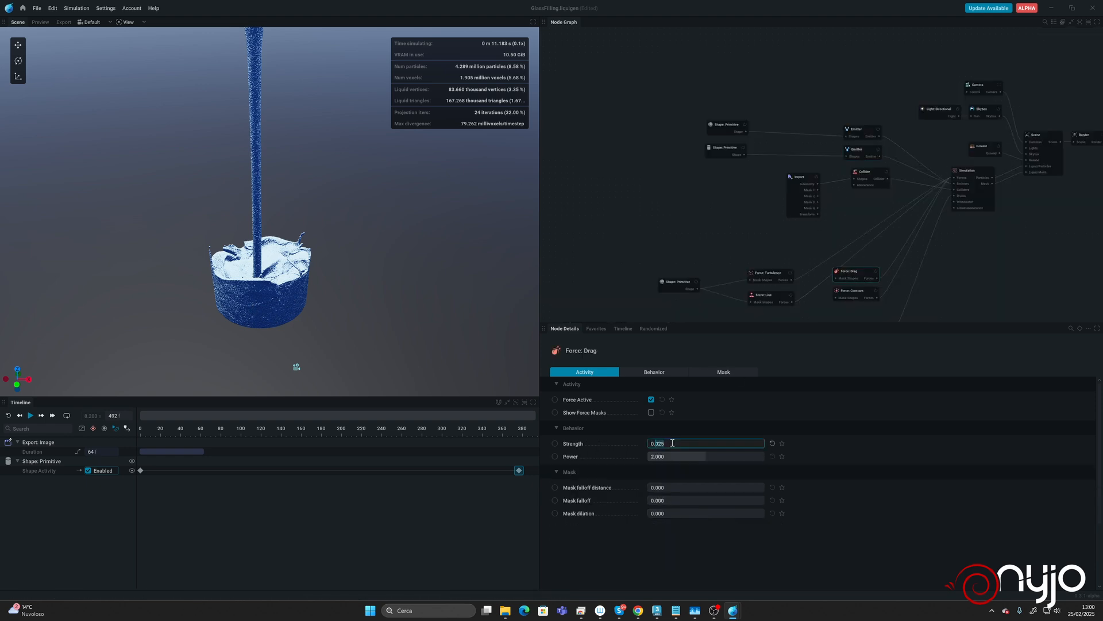
text(0.0)
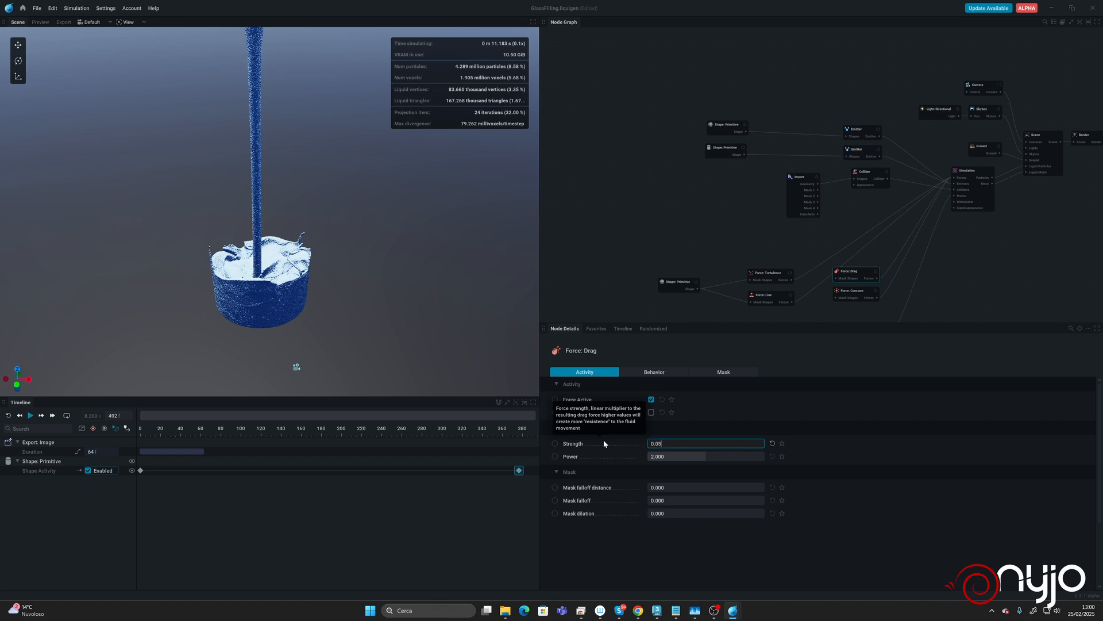
text(5)
key(Return)
Set the volume flow rate of the cylinder's Emitter to 20 and rerun the simulation to frame 556
click(862, 154)
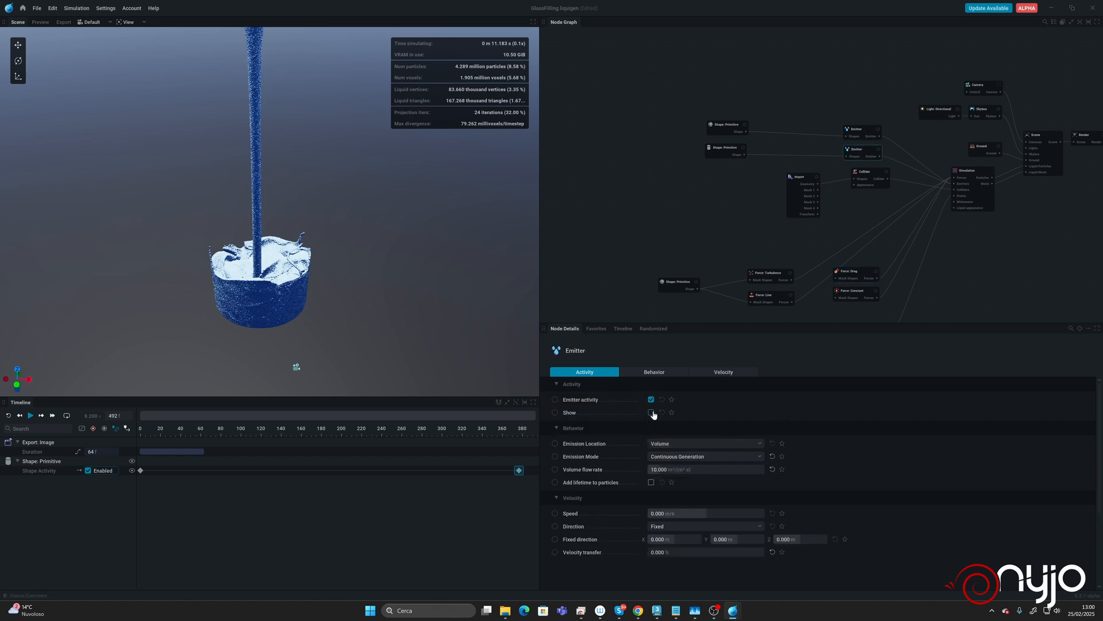
scroll(668, 468, down, 1)
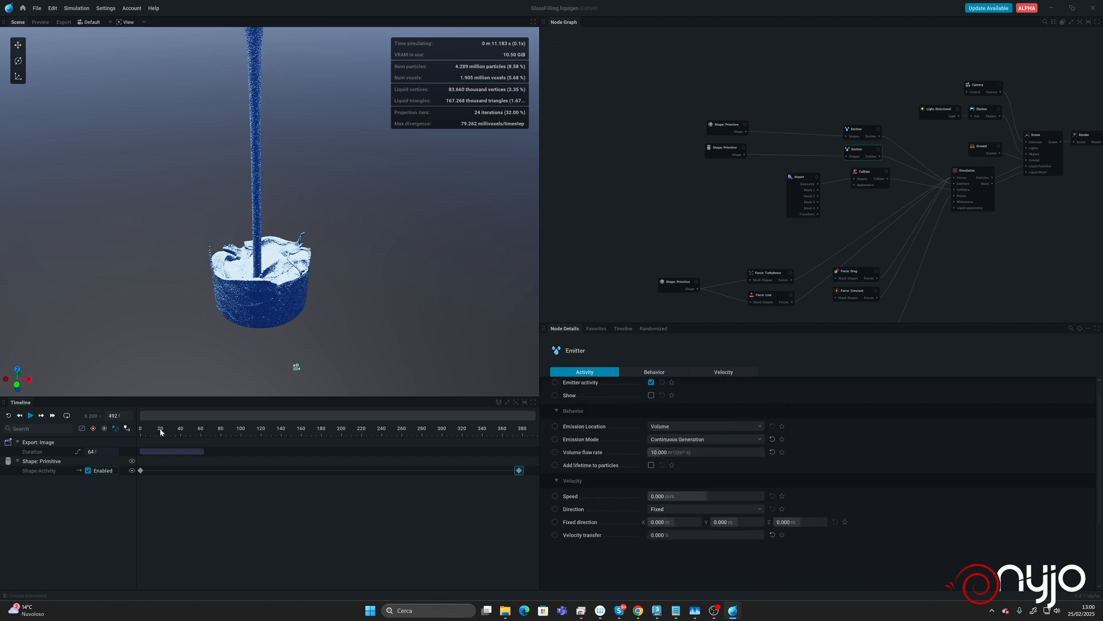
click(677, 452)
key(ctrl+a)
text(20)
key(Return)
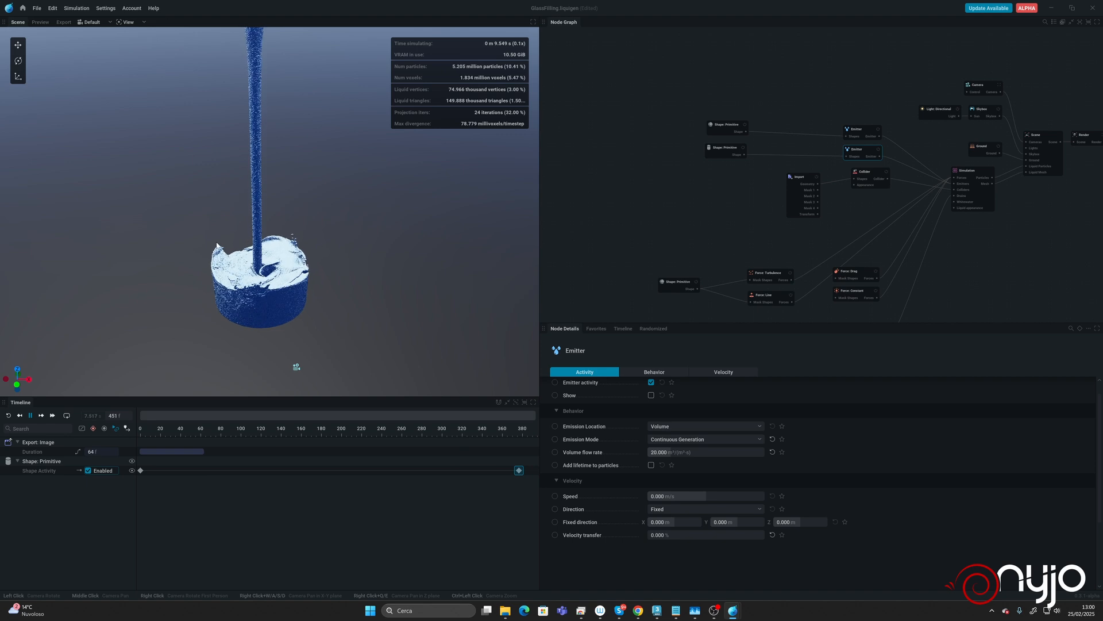
drag(233, 305, 281, 314)
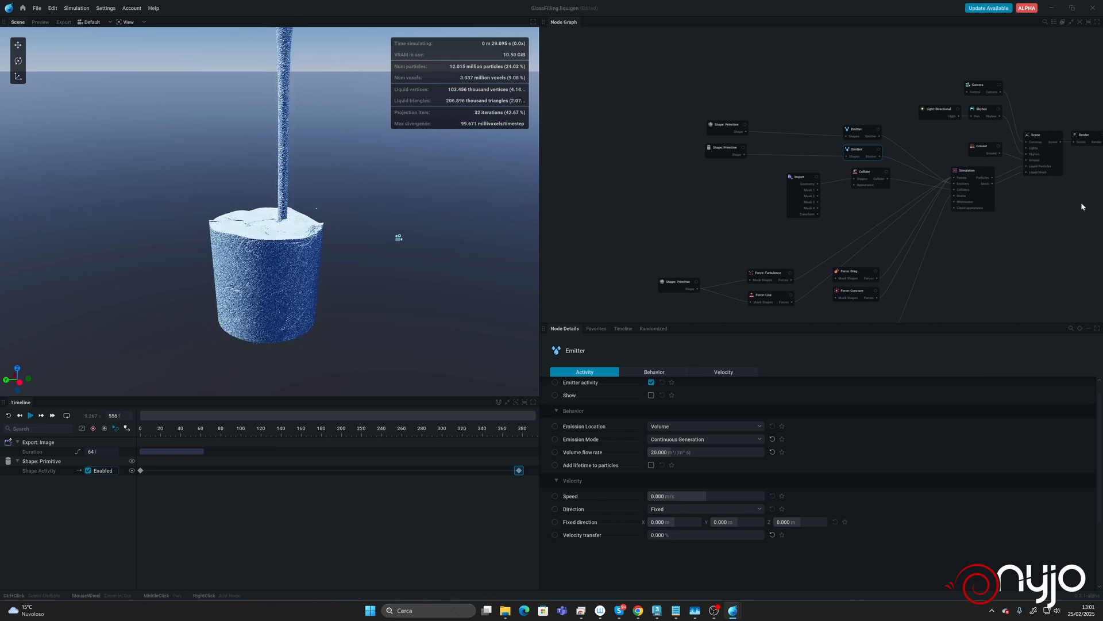
Switch the scene display from points to the liquid mesh
click(975, 173)
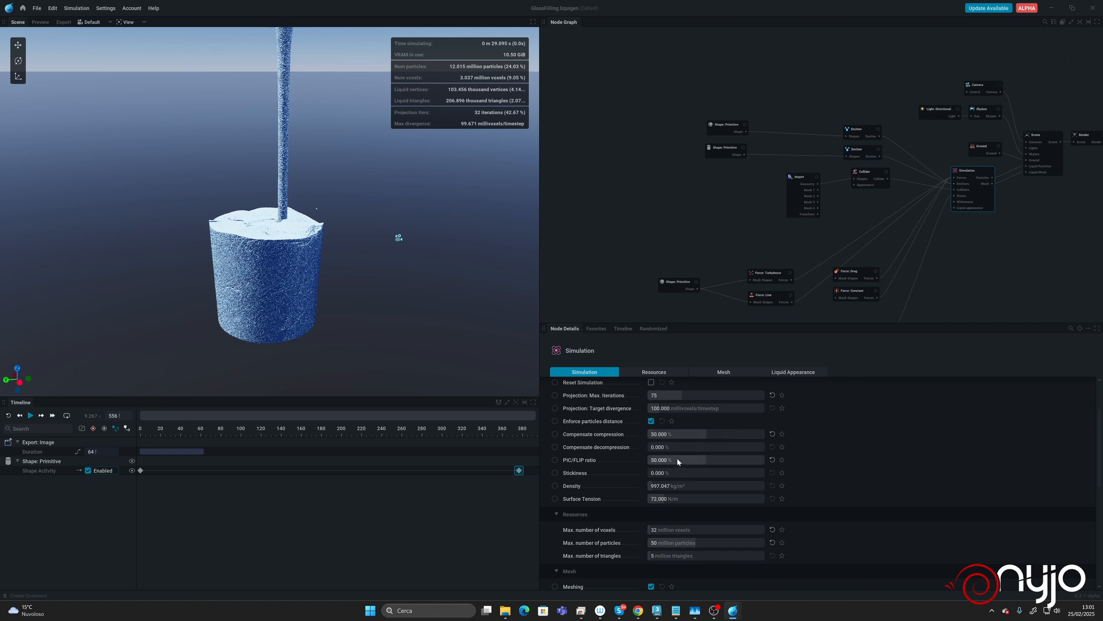
scroll(678, 461, up, 3)
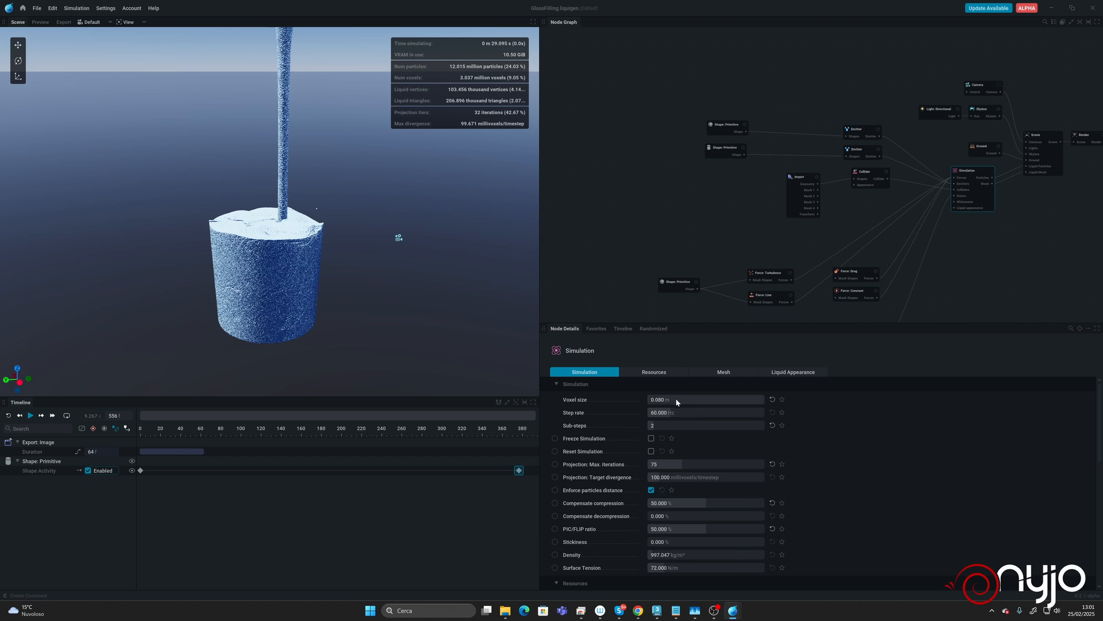
click(689, 400)
click(126, 22)
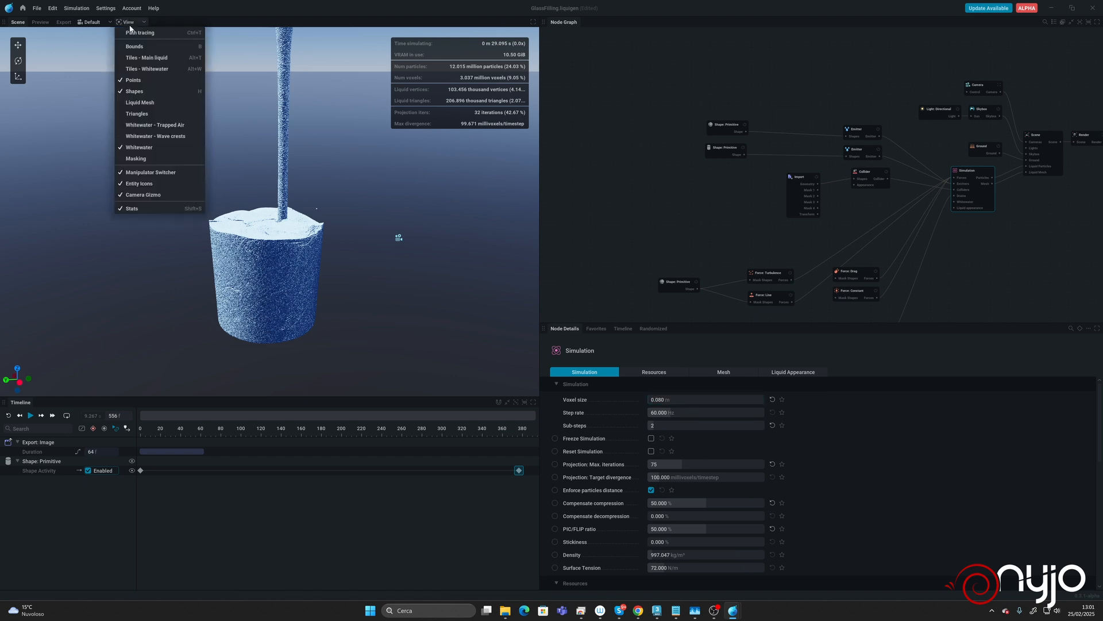
click(144, 48)
click(136, 21)
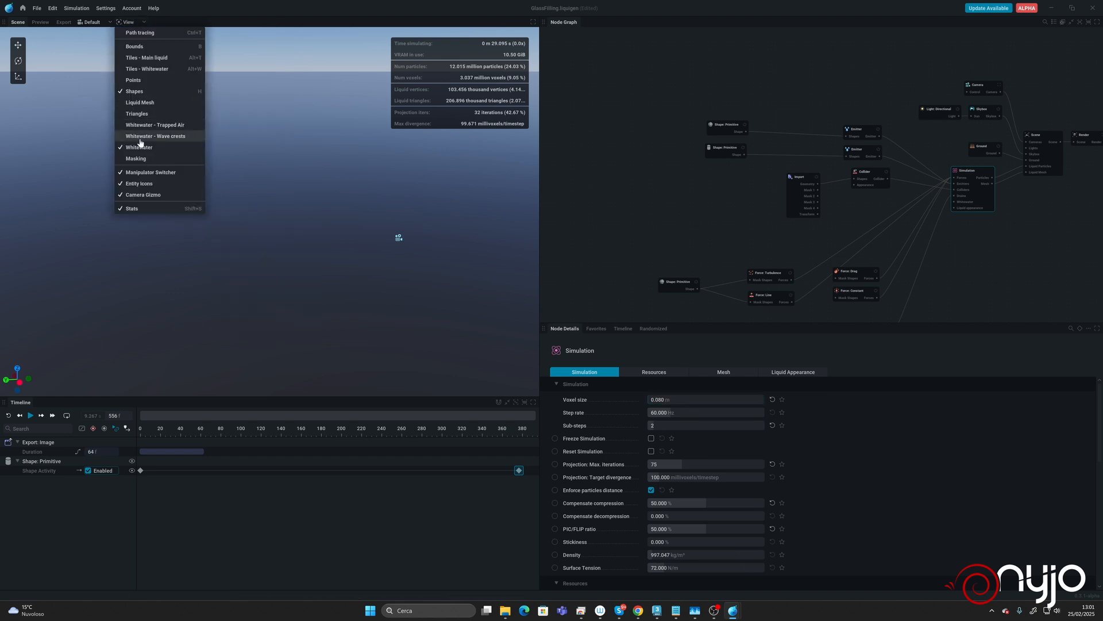
click(180, 138)
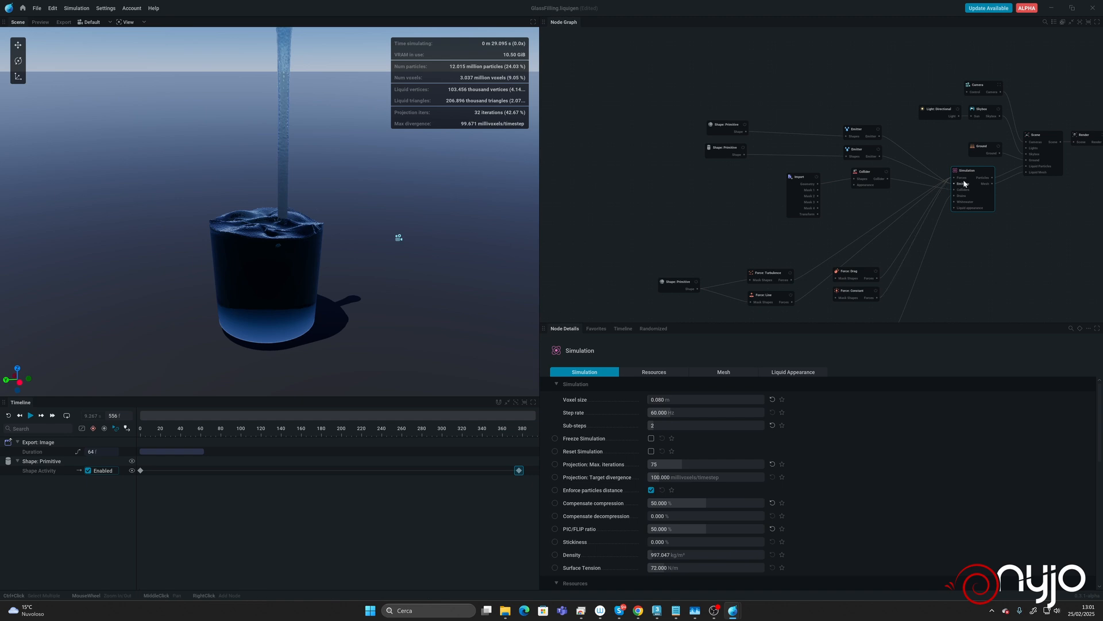
Set the simulation's liquid appearance to absorption strength 0.044 and roughness 0.290
click(804, 373)
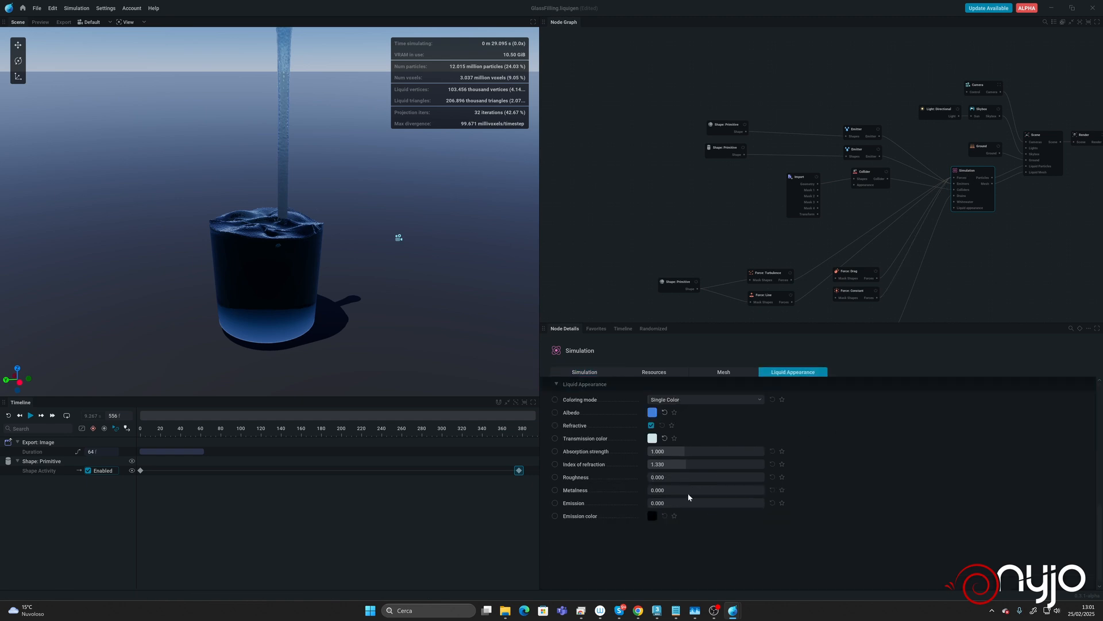
drag(685, 453, 659, 454)
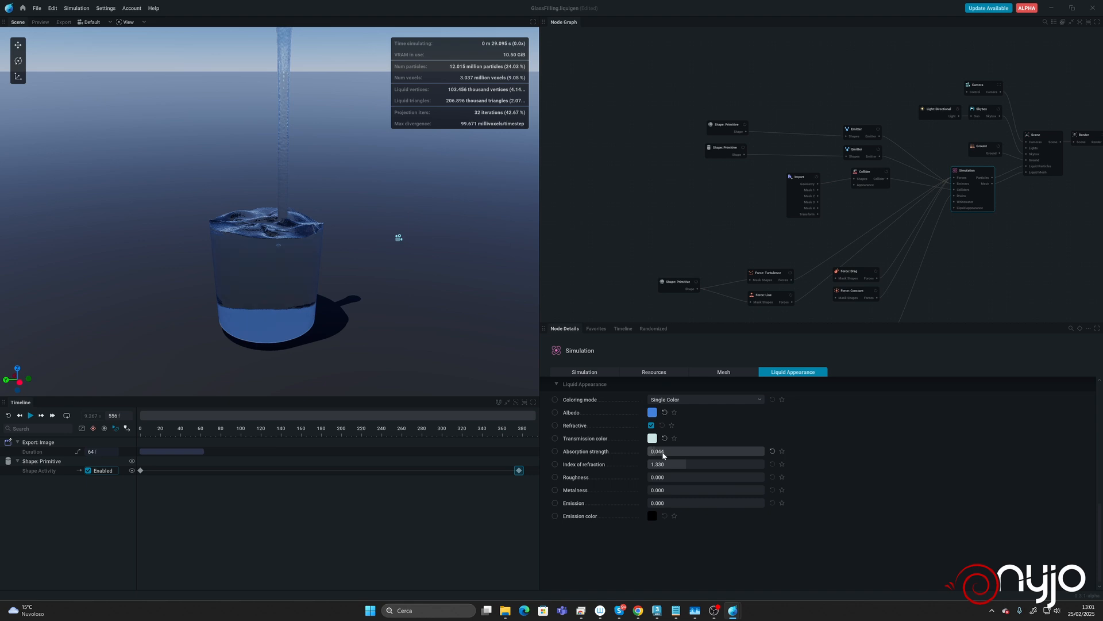
drag(338, 367, 338, 361)
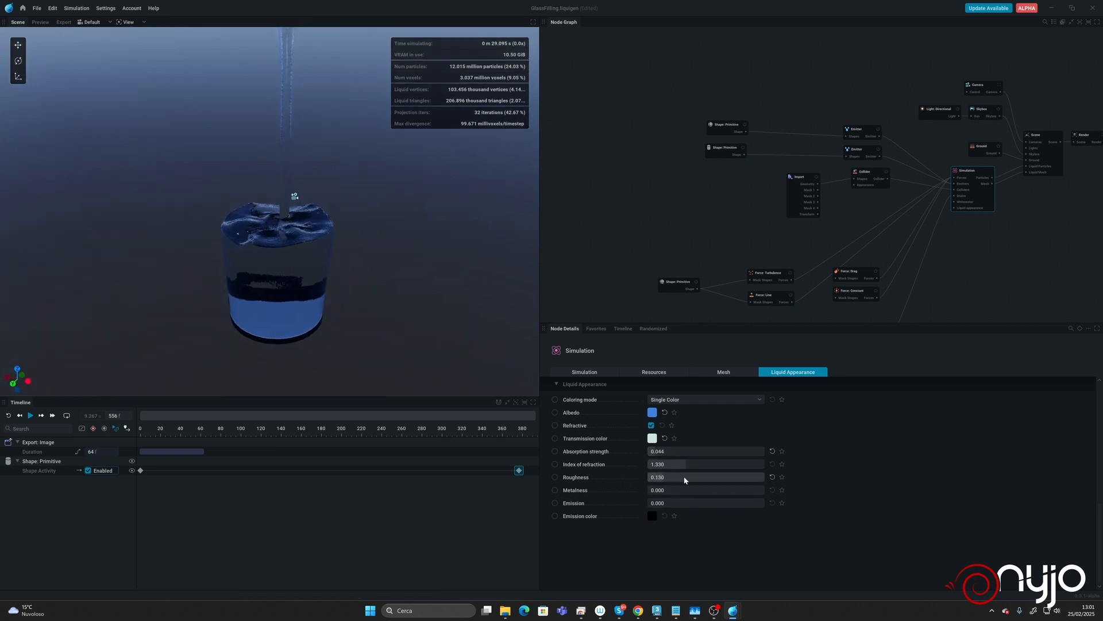
drag(705, 475, 696, 474)
Reset the simulation and run it to frame 586 to inspect the refractive liquid mesh filling the cup
drag(273, 296, 326, 289)
key(r)
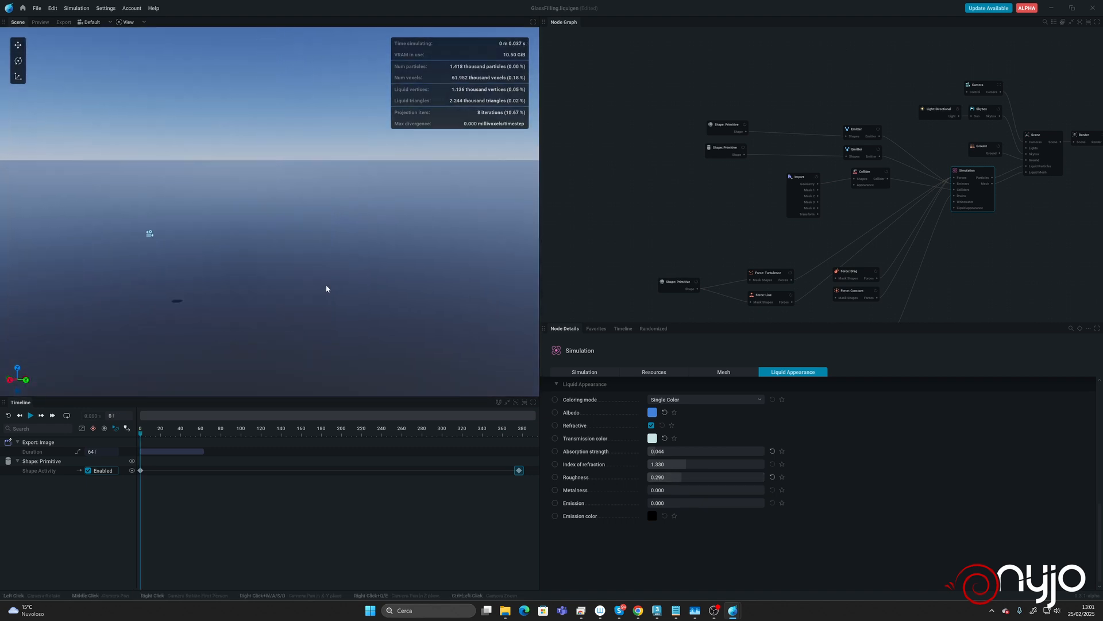
key(space)
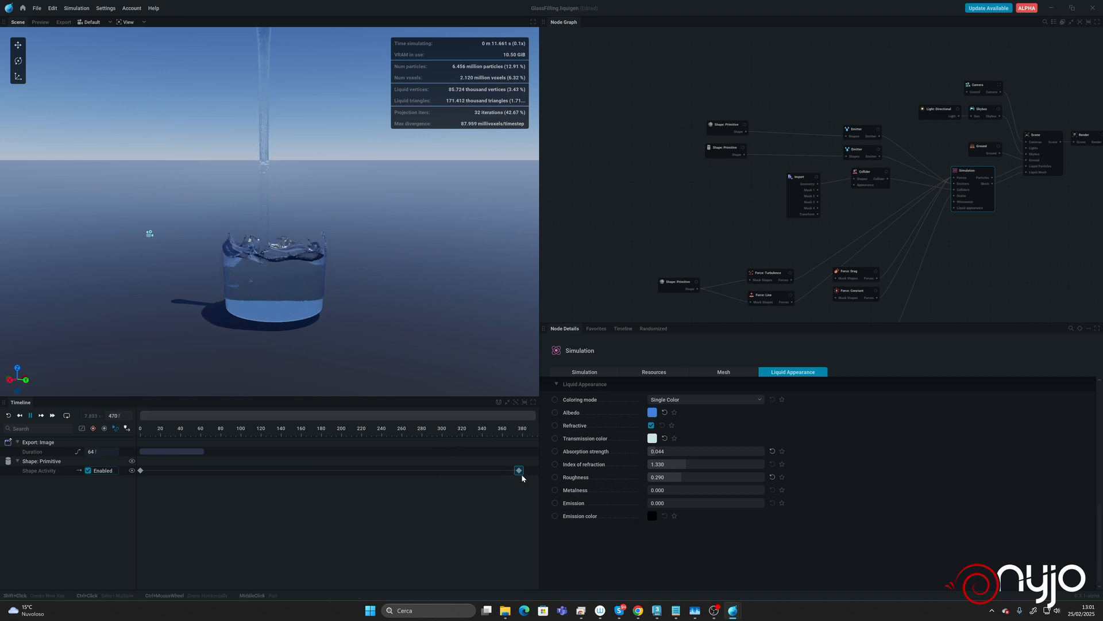
mouse_move(400, 331)
mouse_down()
mouse_move(347, 315)
mouse_move(416, 328)
mouse_move(399, 312)
mouse_move(364, 321)
mouse_move(412, 315)
mouse_move(396, 315)
mouse_up()
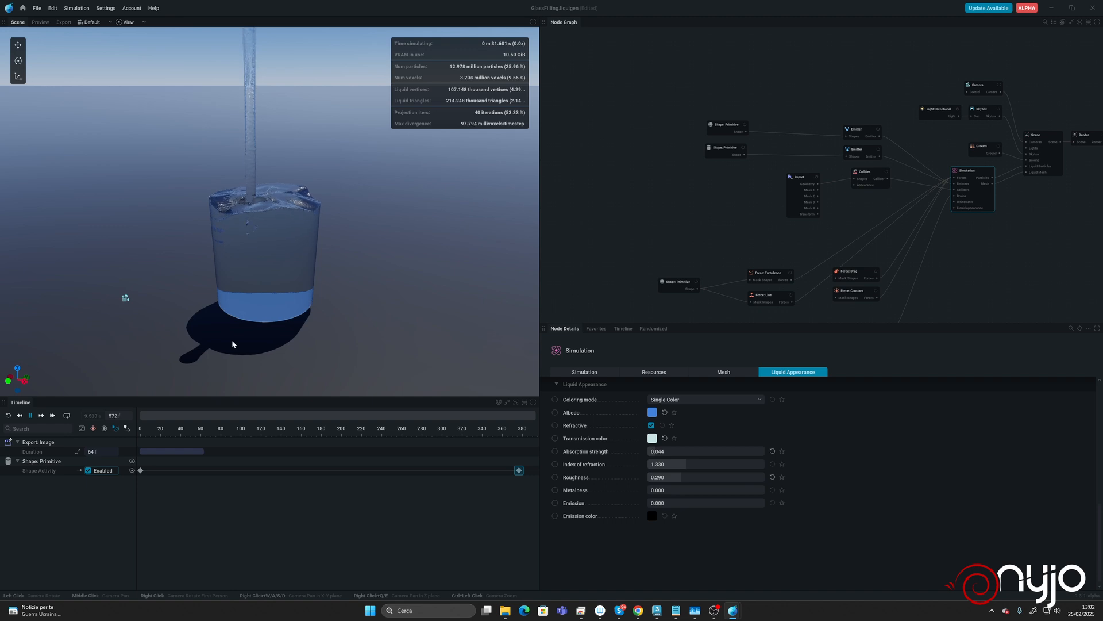
click(32, 416)
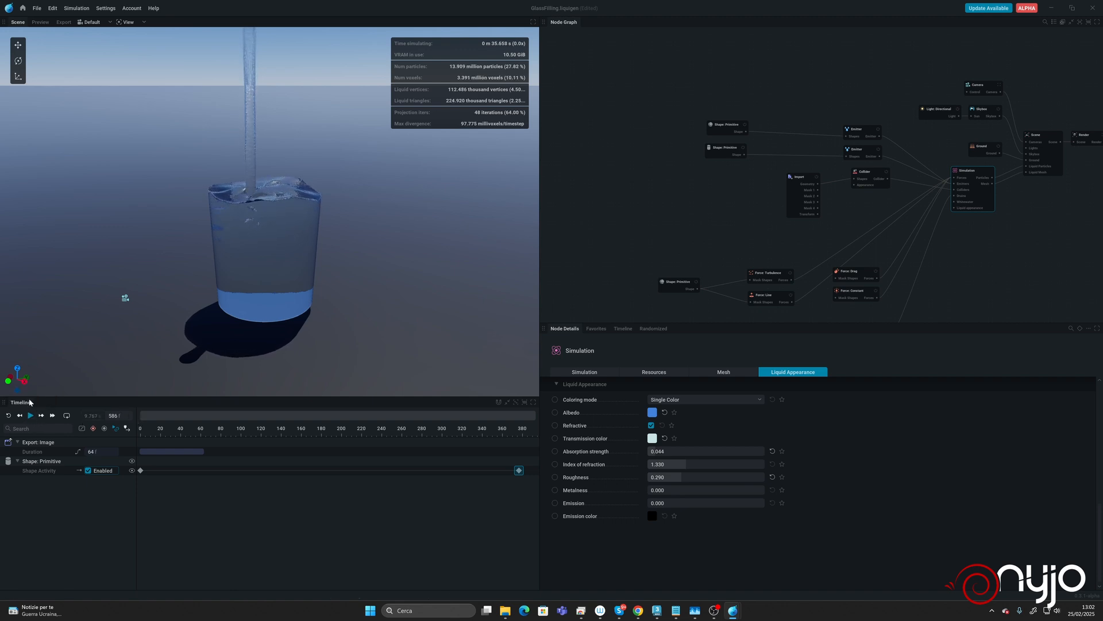
Reset the simulation and keyframe the sphere Emitter's activity as enabled at frame 0 and disabled at frame 600
click(8, 415)
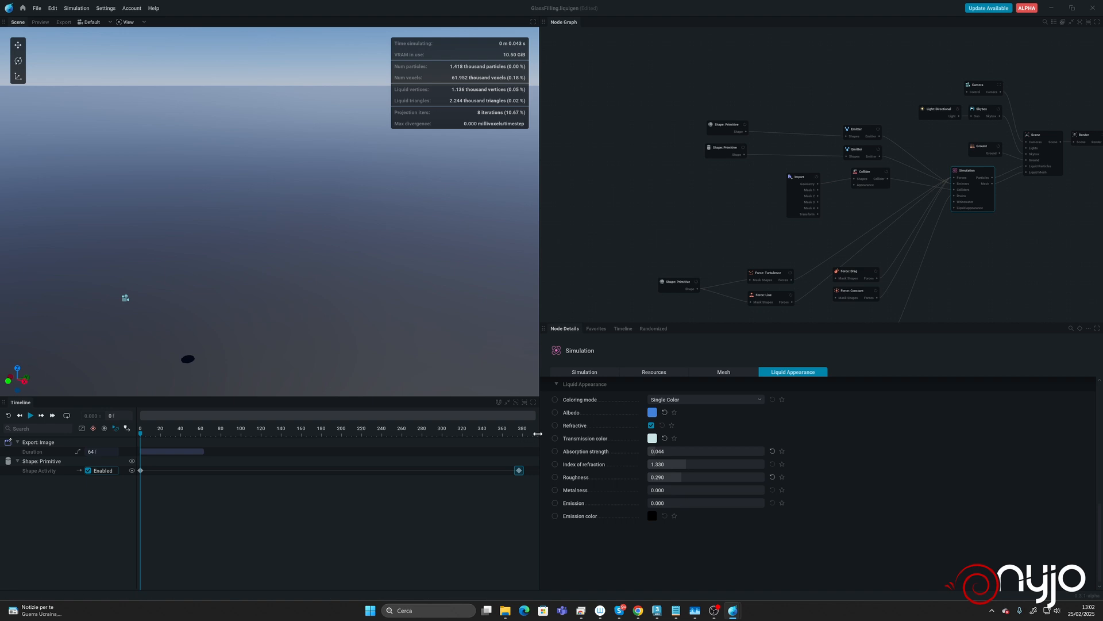
drag(281, 417, 100, 412)
click(862, 135)
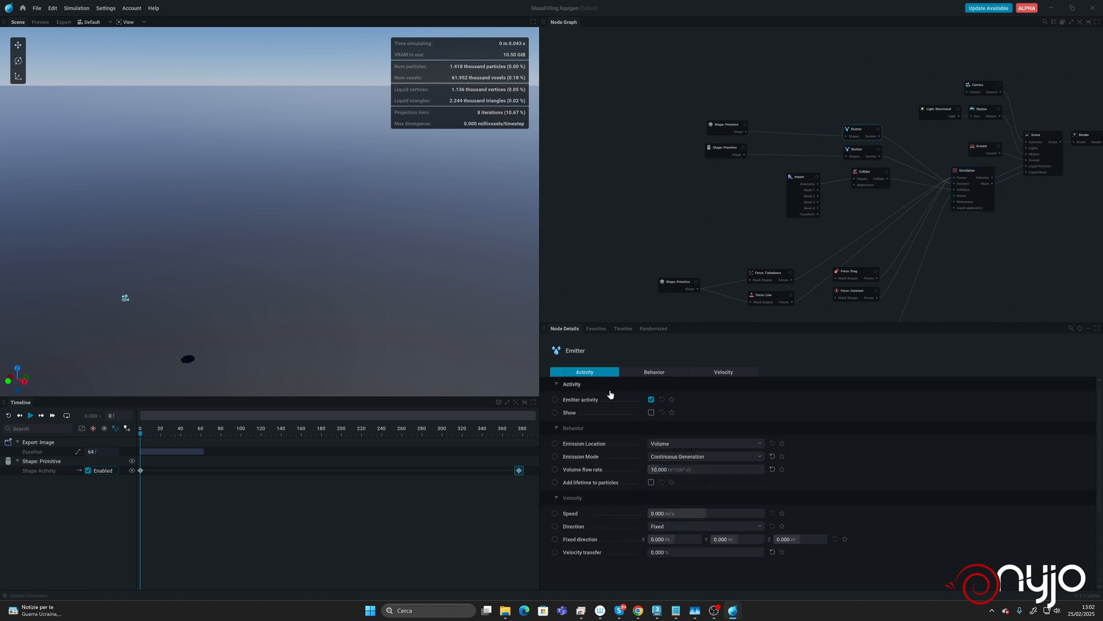
click(555, 400)
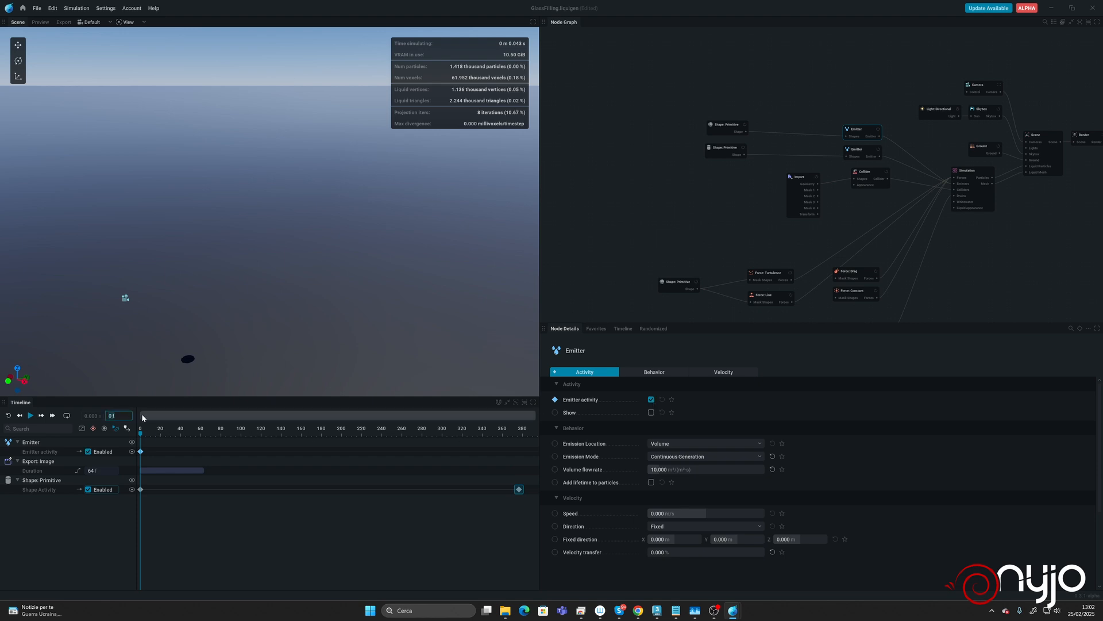
text(600)
key(Return)
click(651, 400)
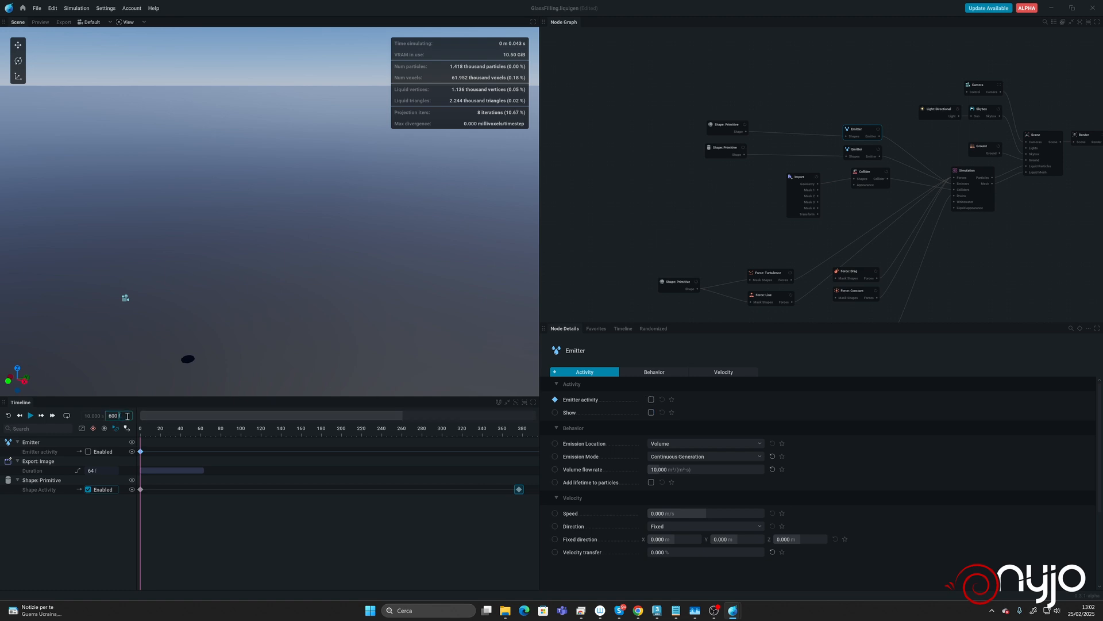
text(0)
key(Return)
Keyframe the cylinder Emitter's activity as enabled at frame 0 and disabled at frame 600, and rerun the simulation
click(865, 151)
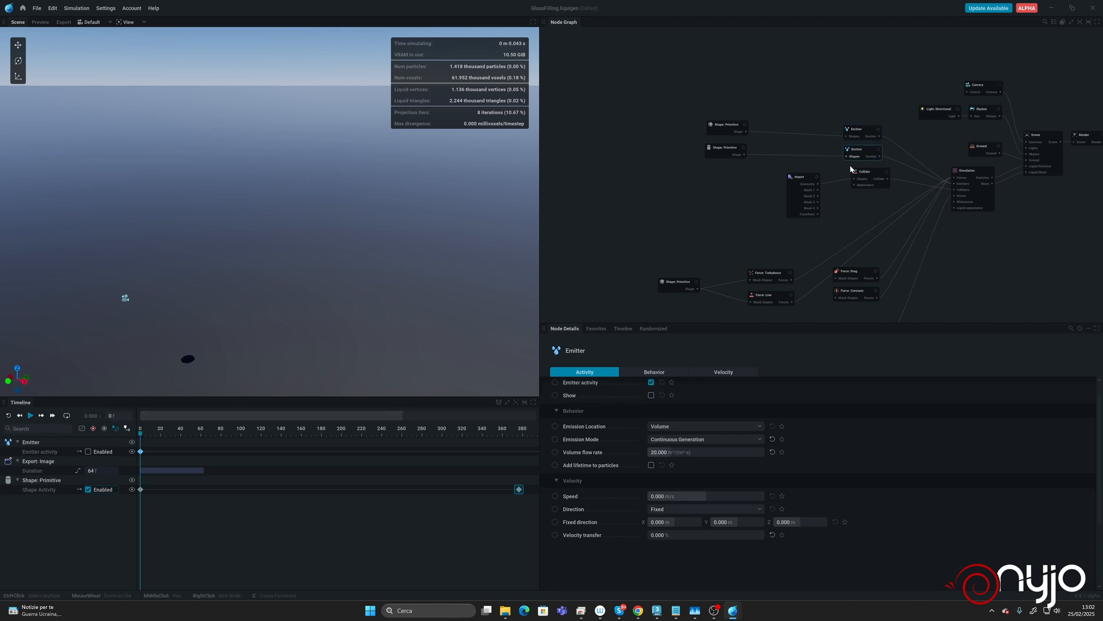
click(555, 383)
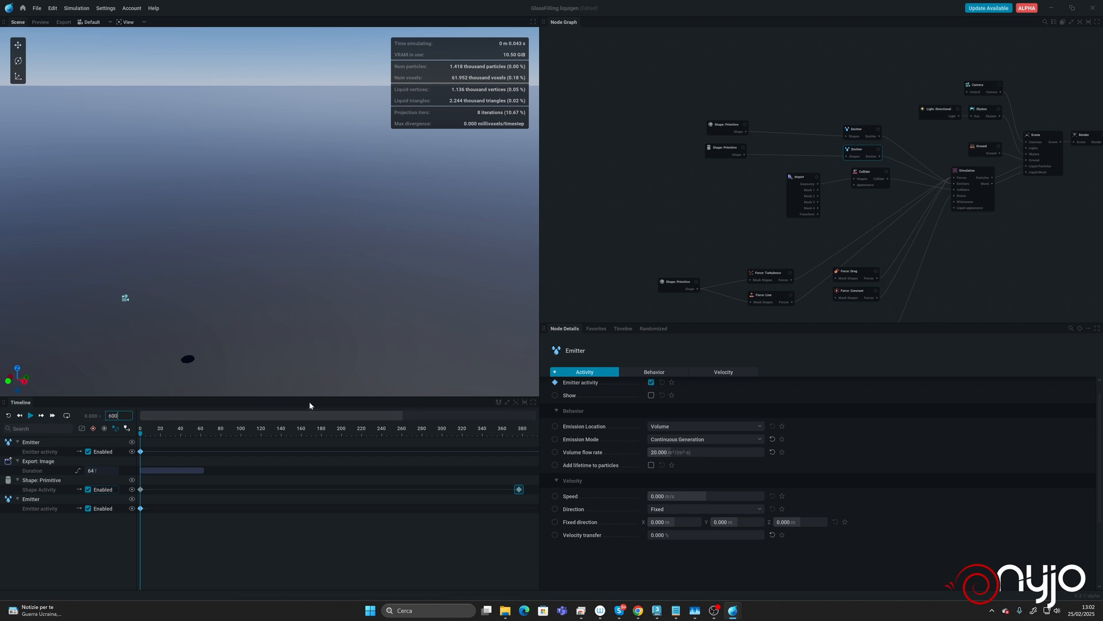
click(8, 415)
key(space)
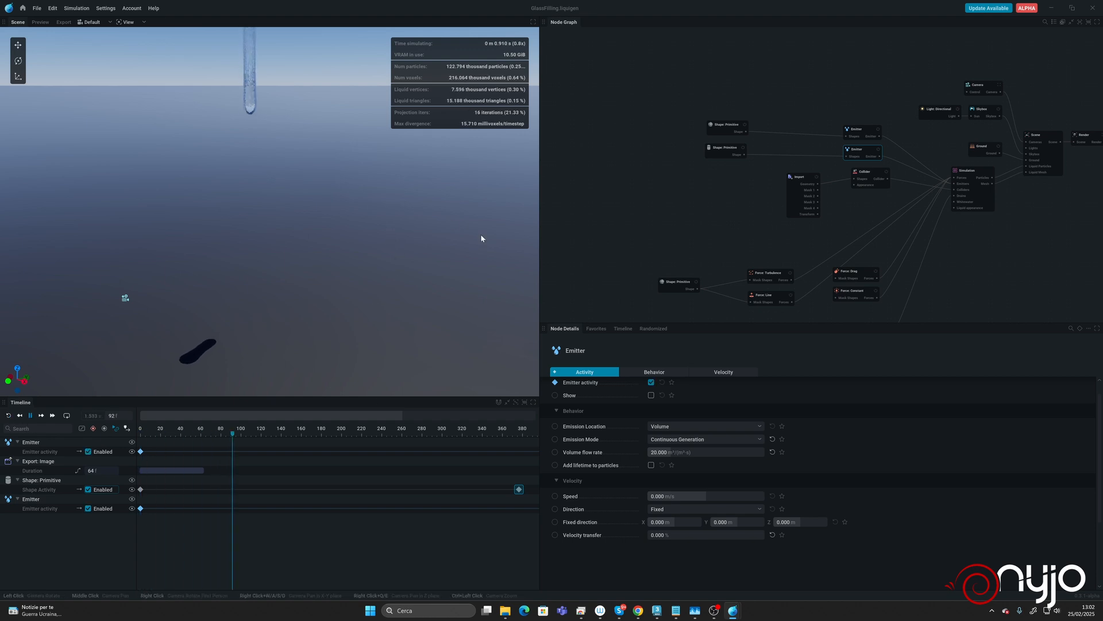
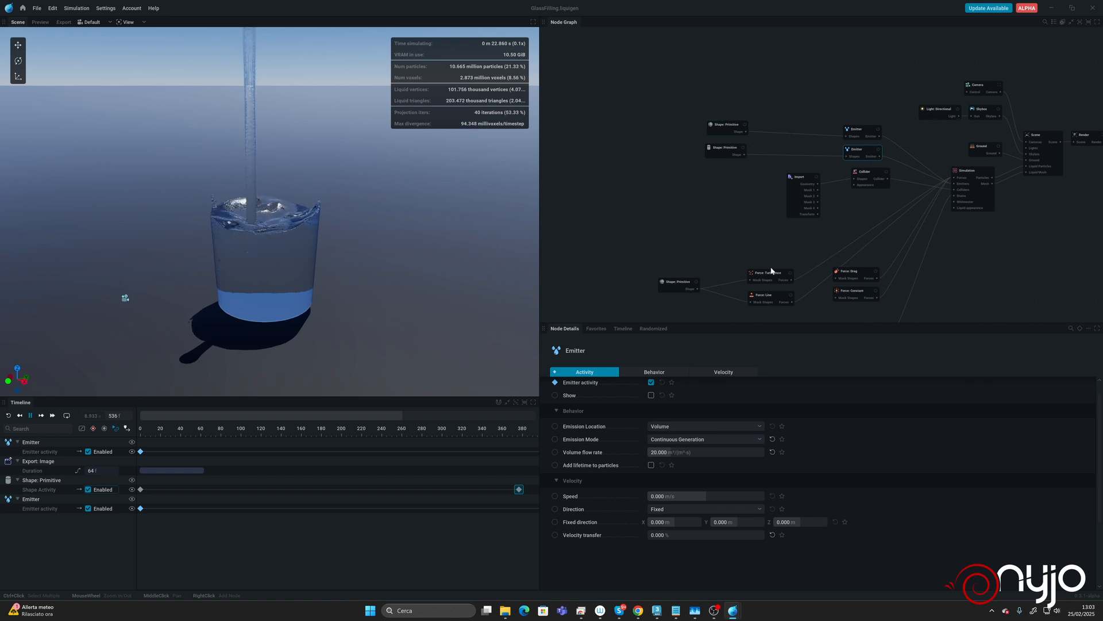
Group the mask sphere and the Turbulence, Line, Drag and Constant force nodes in a comment named "Force"
scroll(818, 199, up, 3)
middle_drag(851, 173, 863, 101)
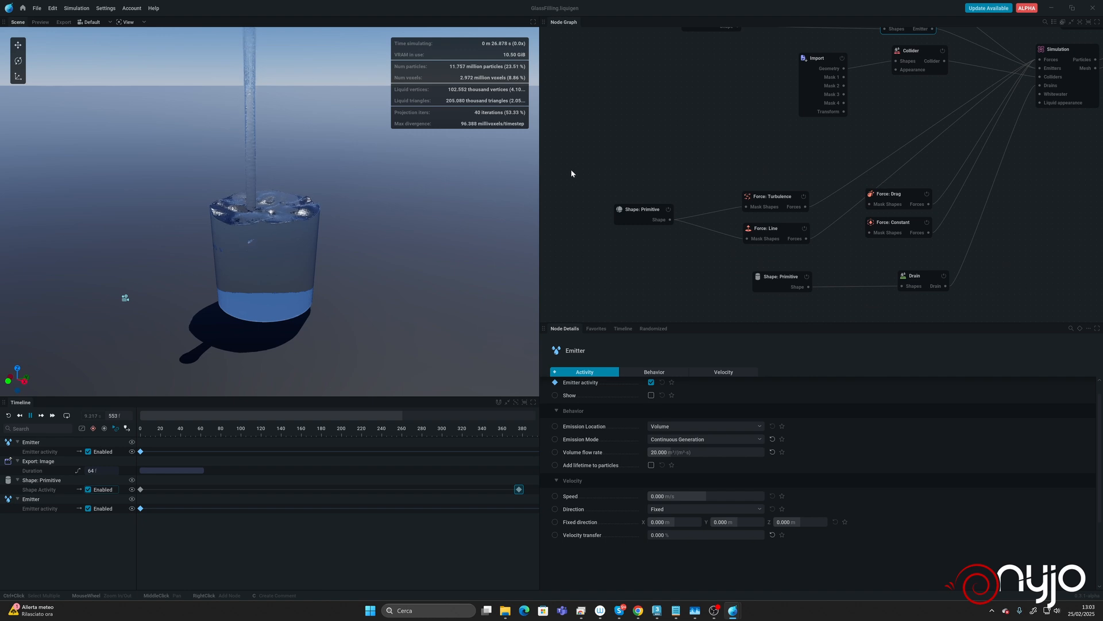
drag(571, 172, 983, 251)
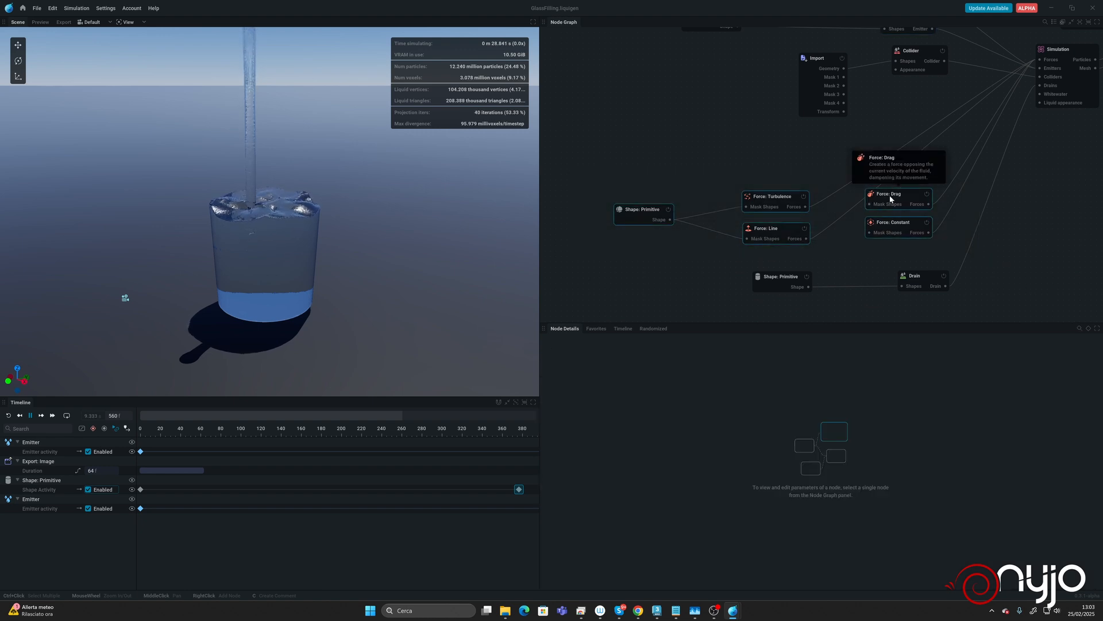
right_click(892, 200)
click(914, 248)
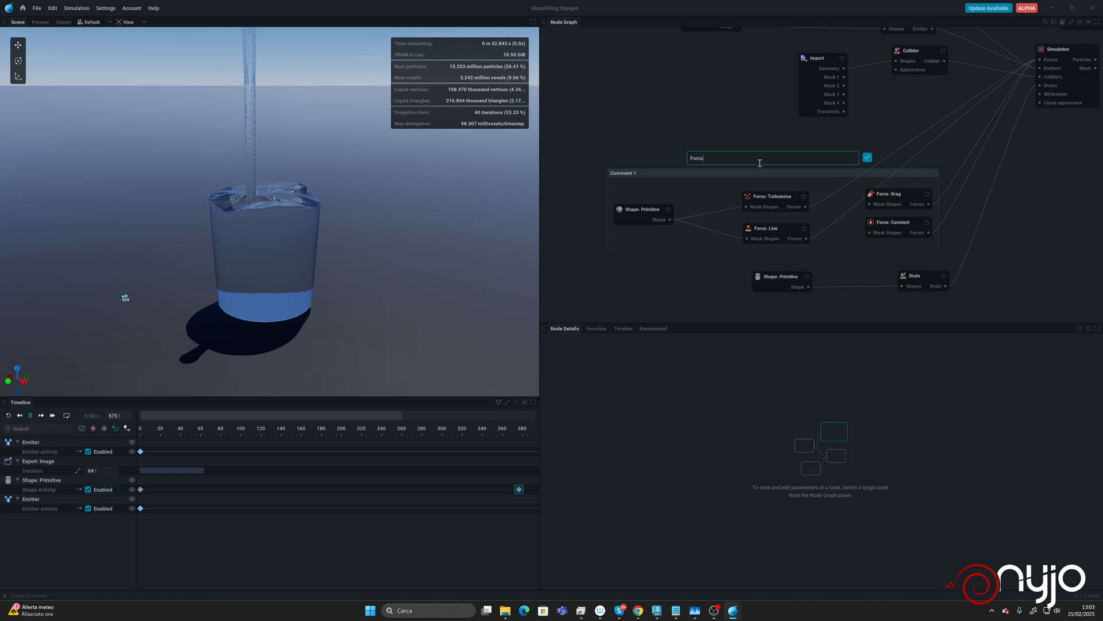
text(Forcs)
key(Return)
middle_drag(864, 117, 877, 191)
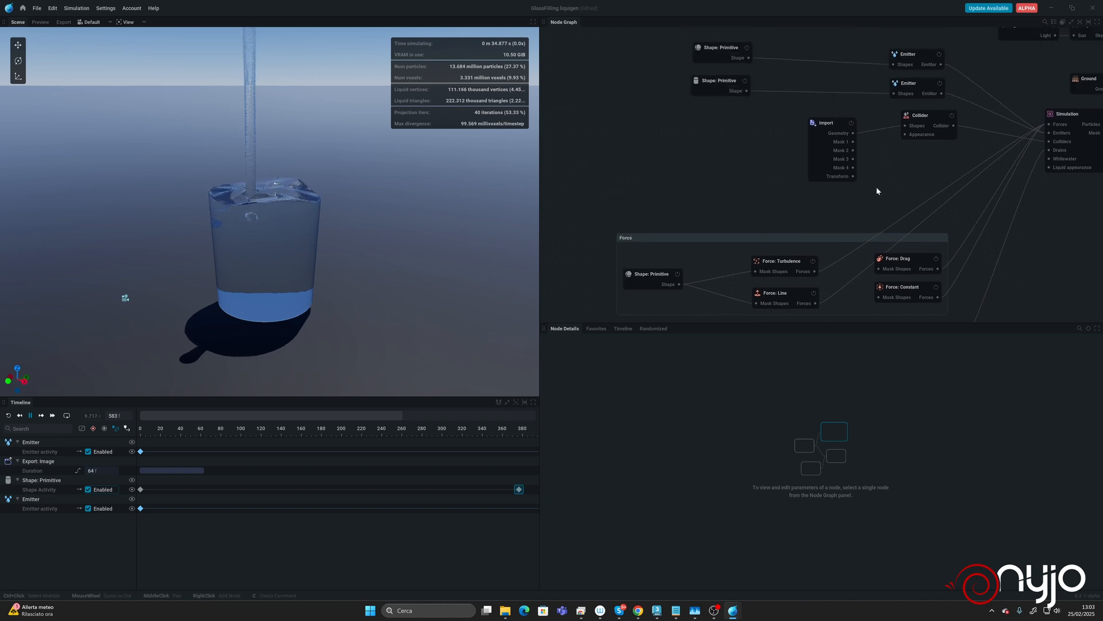
Group the sphere and cylinder shape primitives and their two Emitter nodes in a comment named "Emitters"
drag(916, 116, 919, 128)
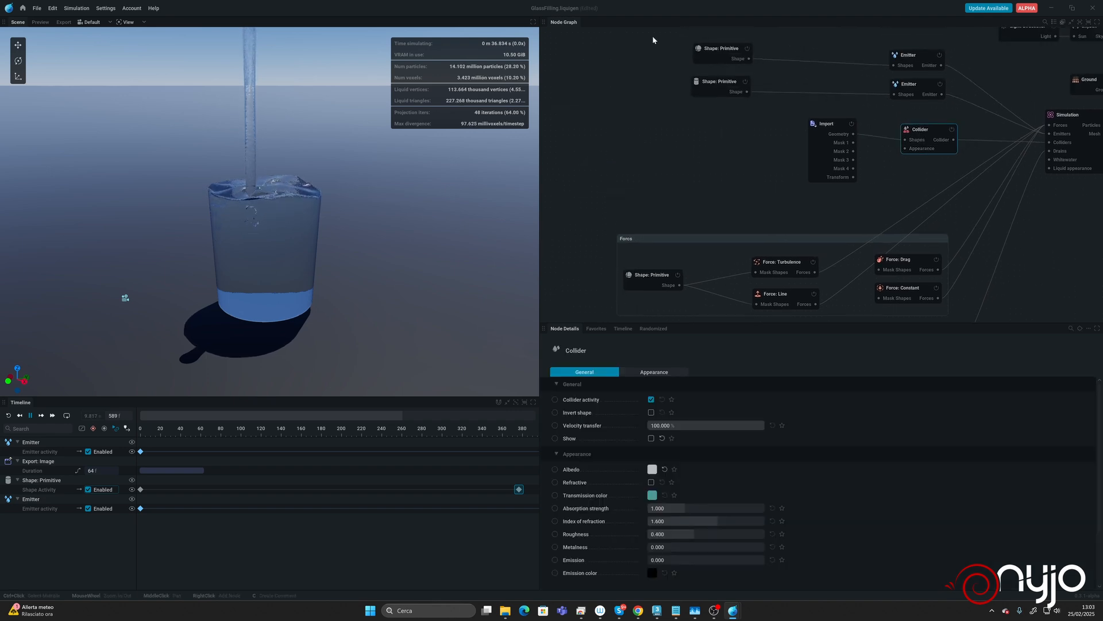
drag(653, 39, 940, 101)
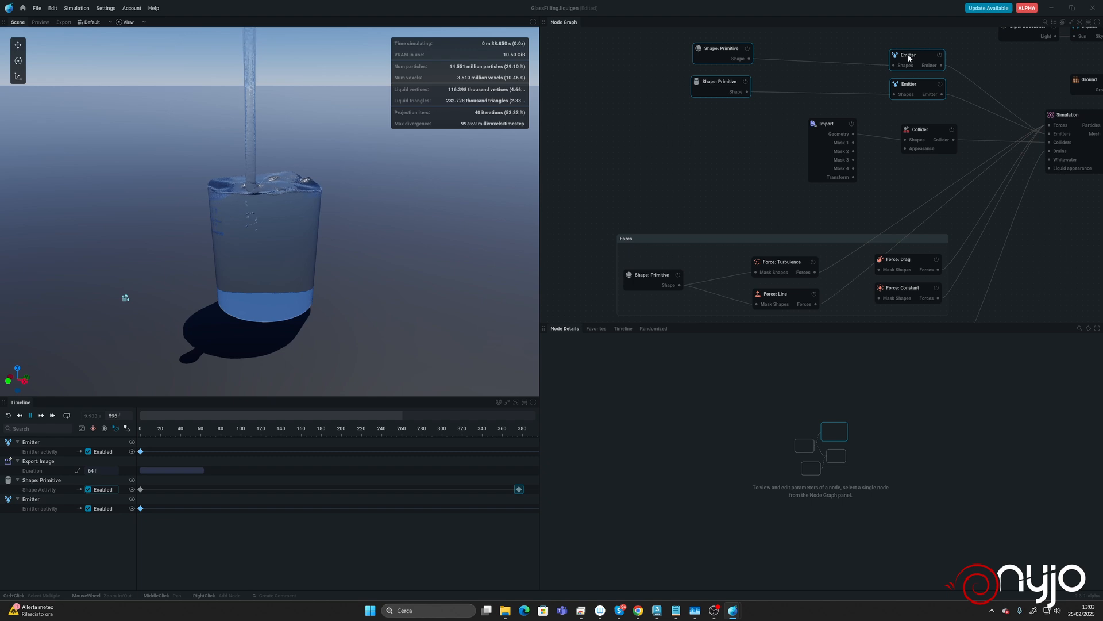
right_click(909, 57)
click(936, 105)
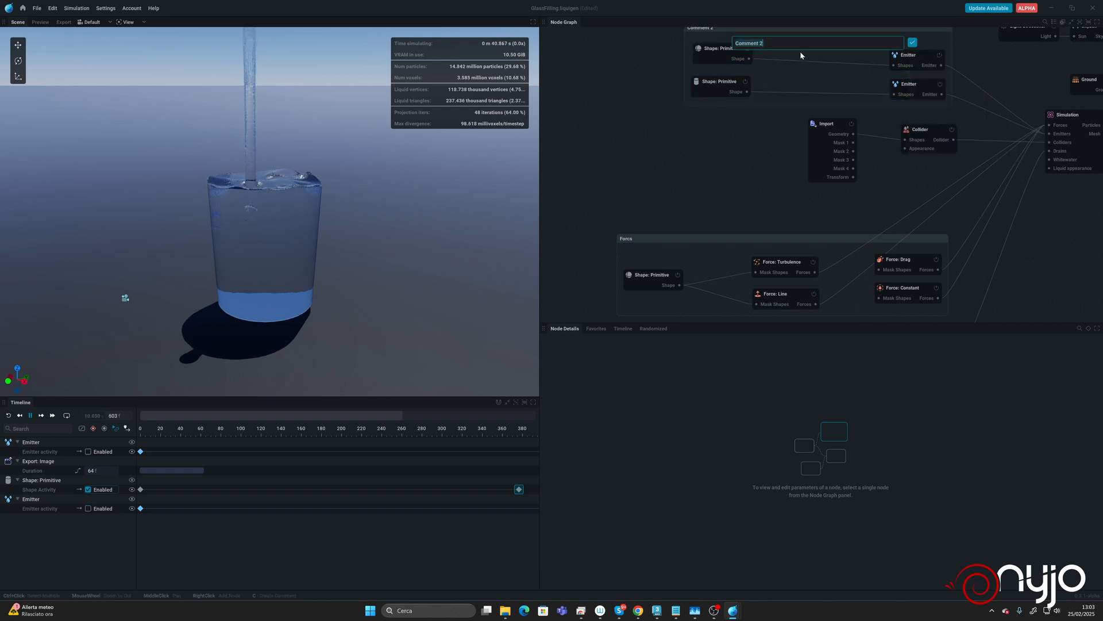
text(Emitters)
key(Return)
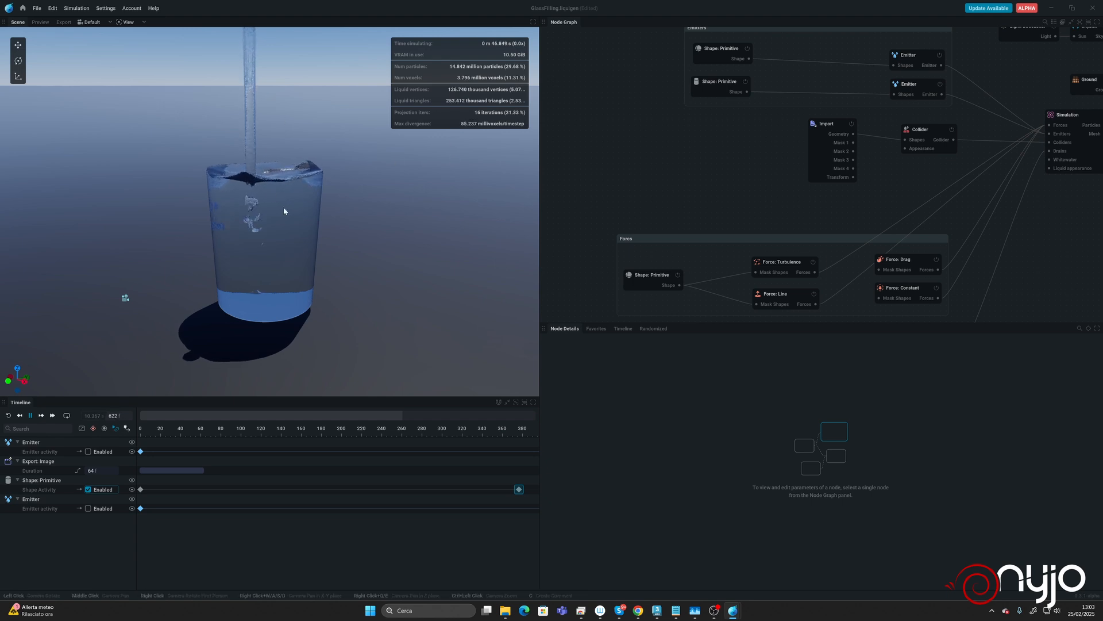
Inspect the liquid in the cup from several angles until frame 735 with the simulation paused, and save the project
scroll(349, 219, down, 1)
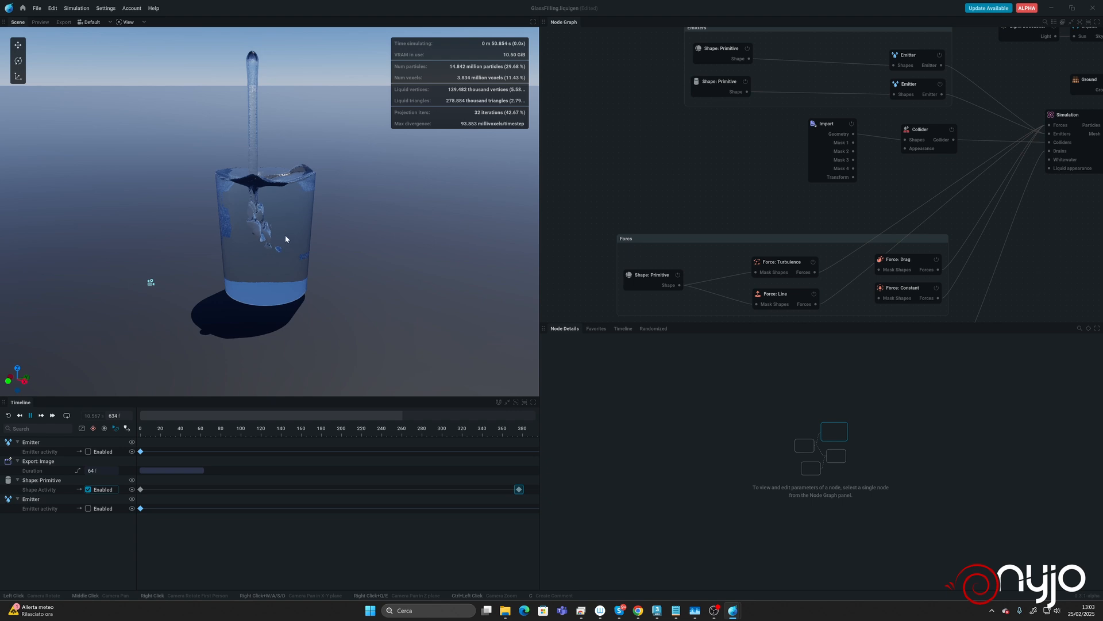
drag(284, 245, 321, 254)
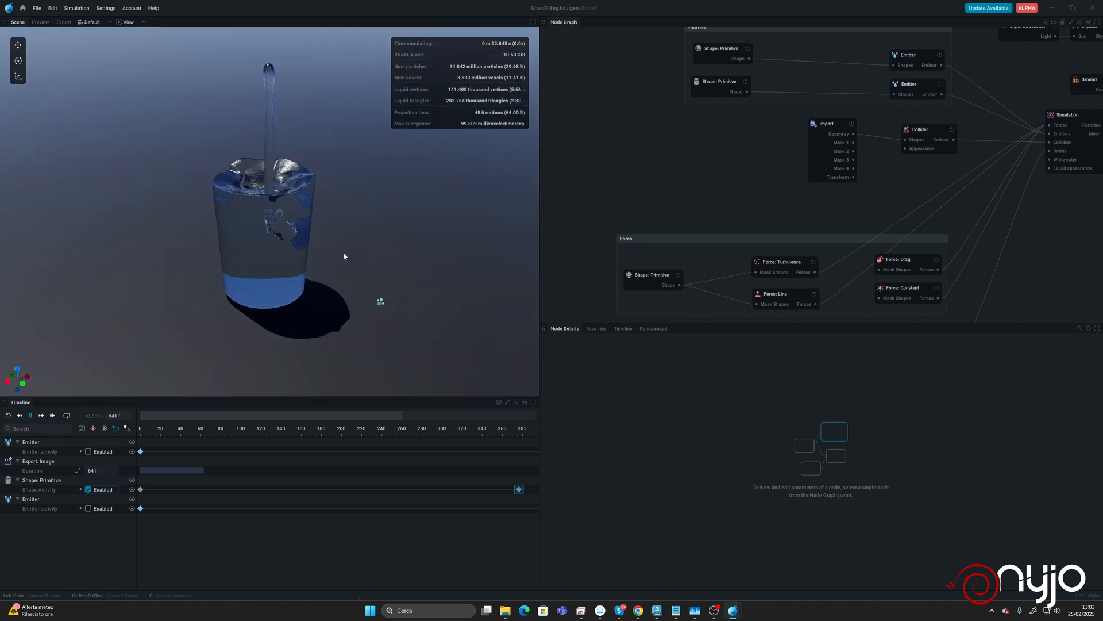
drag(343, 256, 361, 251)
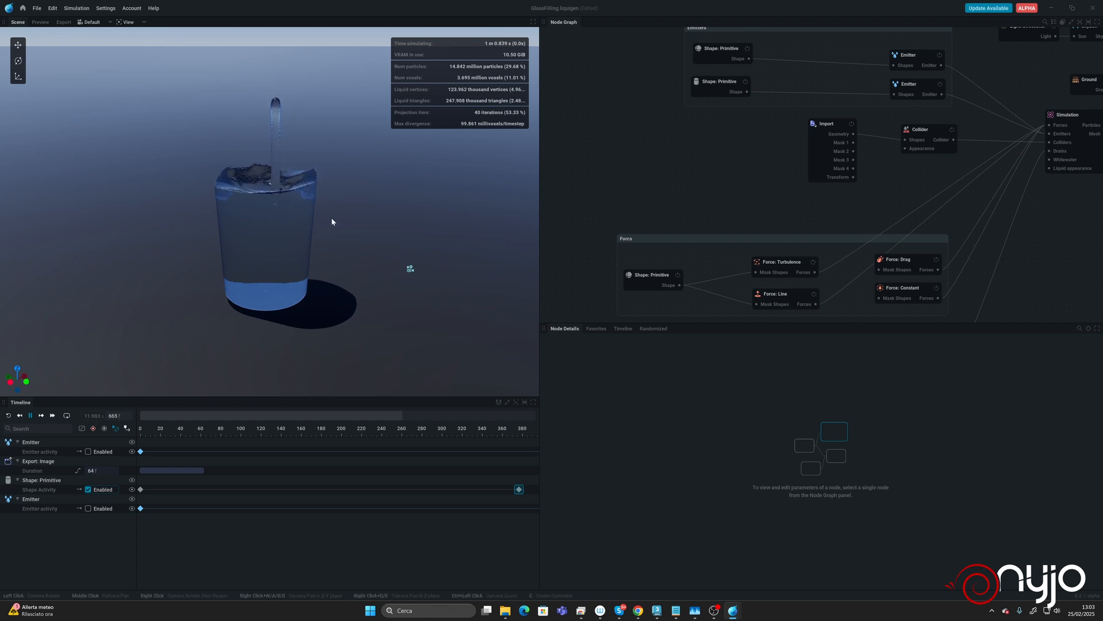
drag(276, 254, 311, 257)
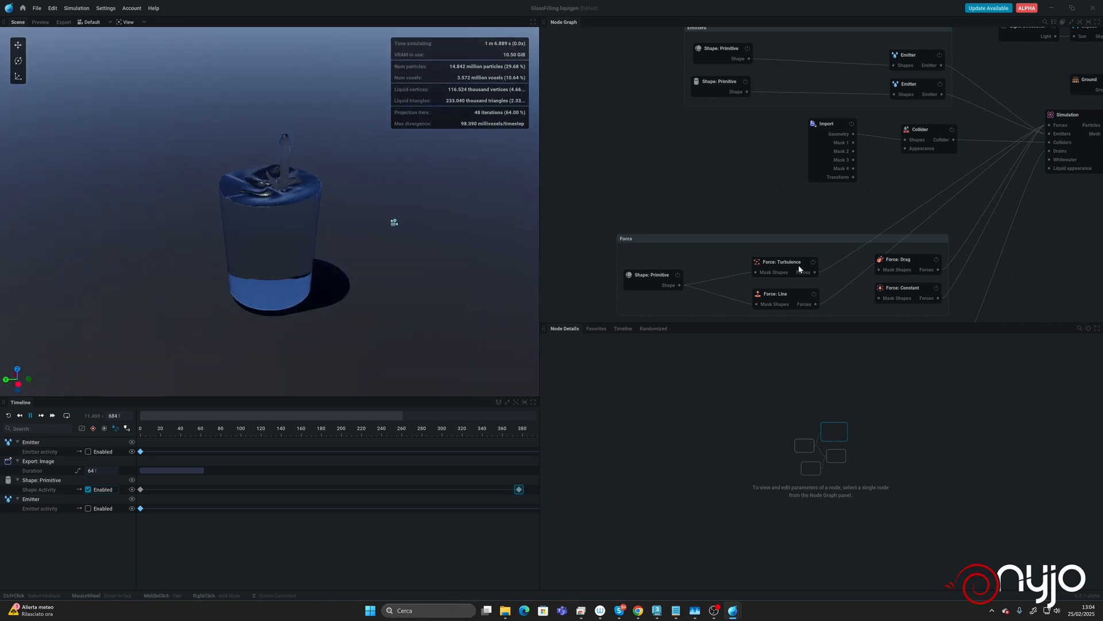
mouse_move(787, 292)
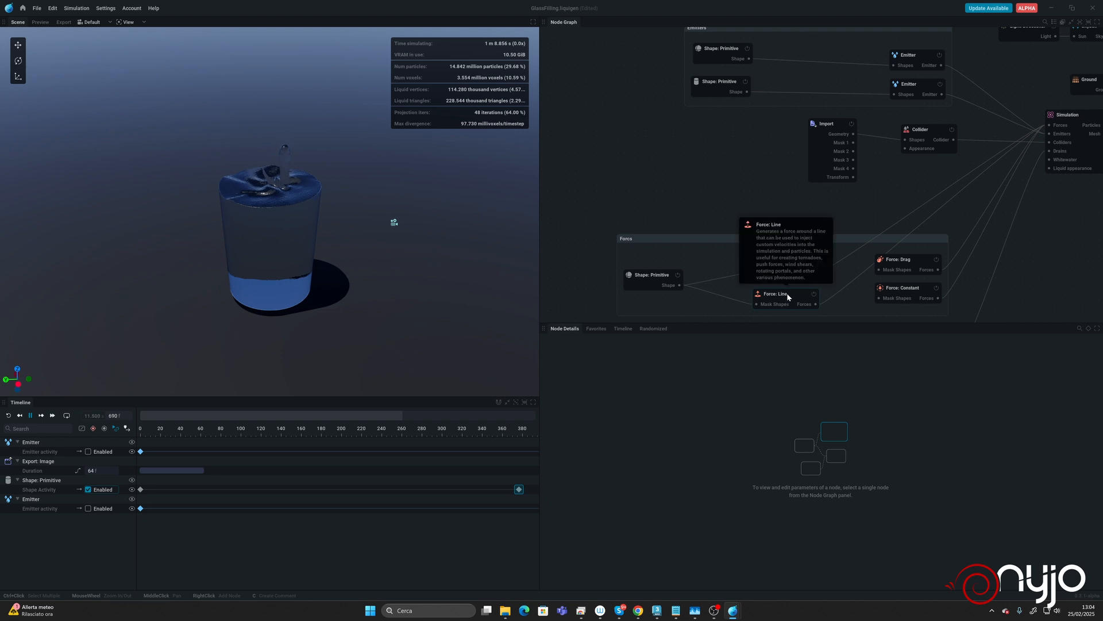
drag(329, 308, 384, 283)
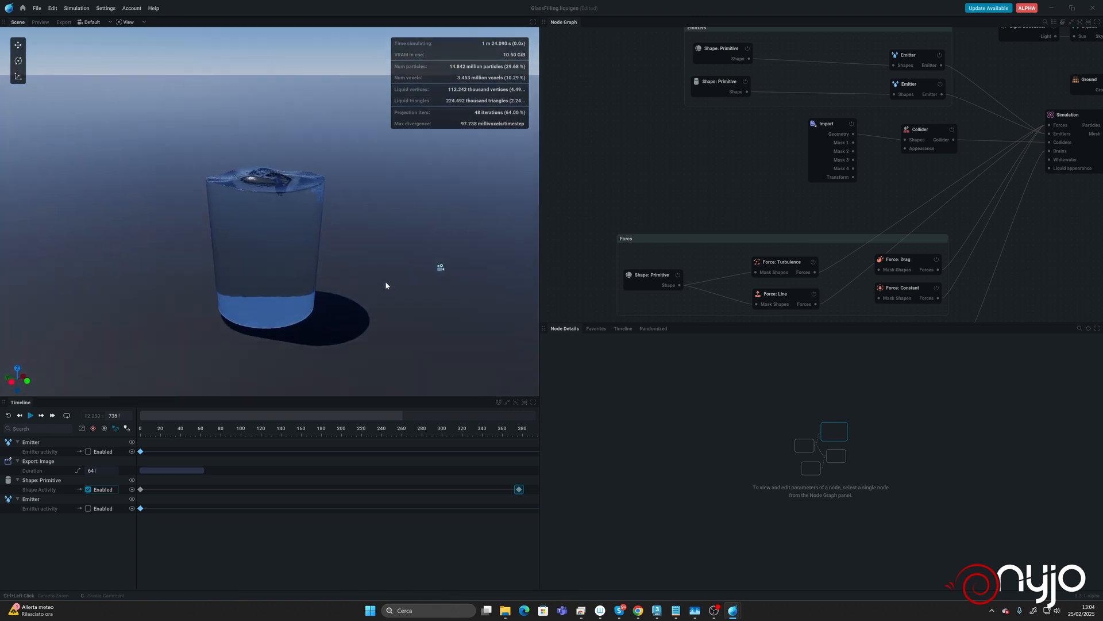
key(ctrl+s)
Rename the Emitter node fed by the sphere shape to "Emitter Top"
middle_drag(756, 109, 746, 188)
drag(902, 135, 900, 130)
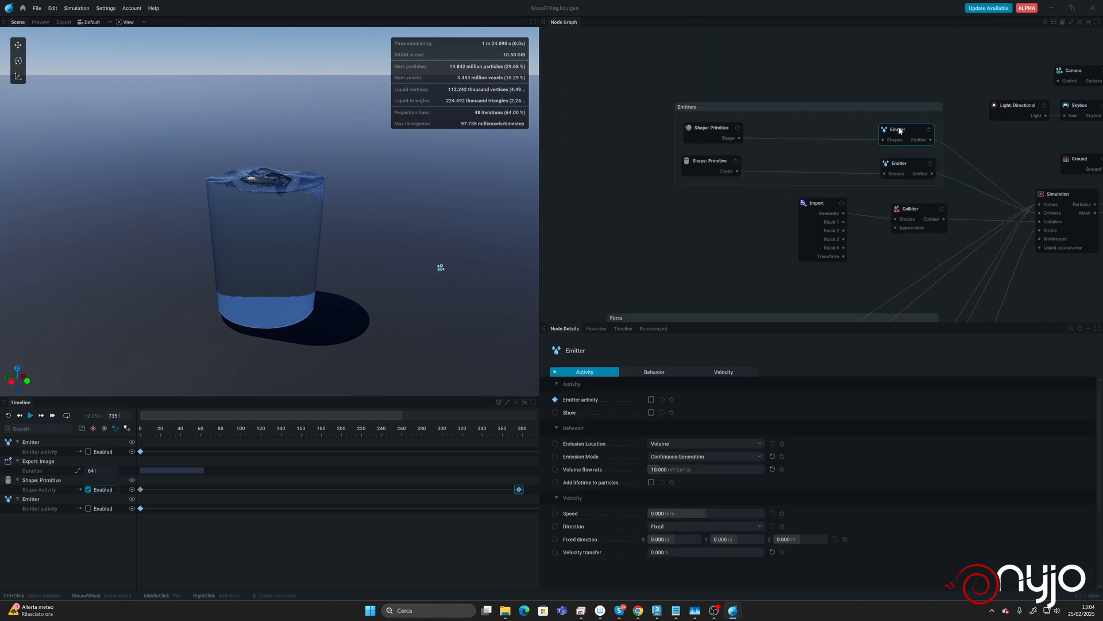
double_click(904, 134)
text(Top)
key(Return)
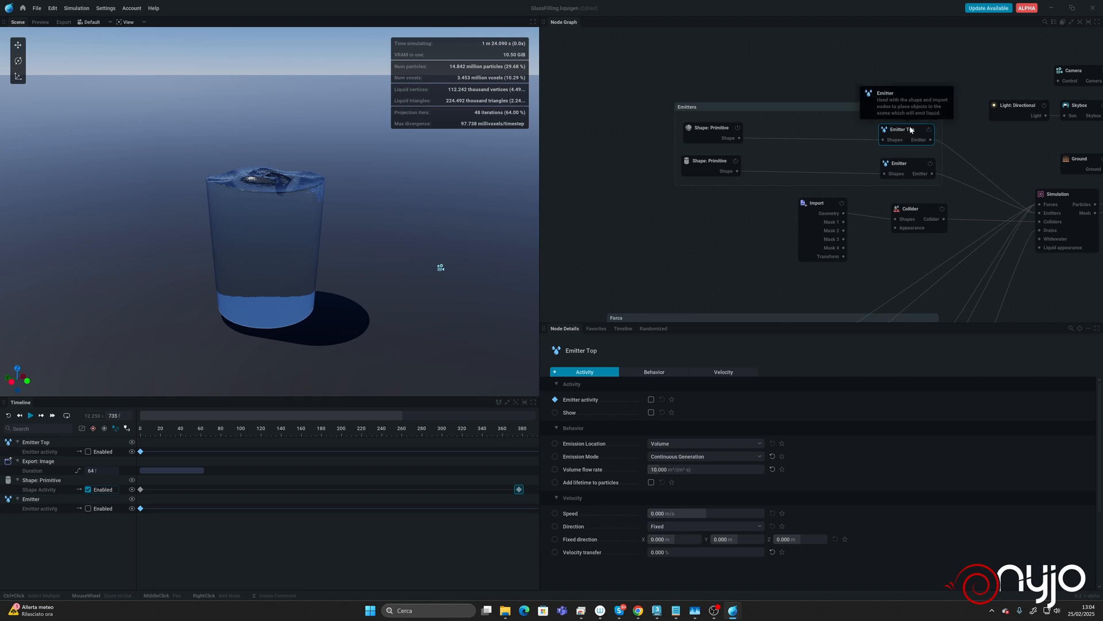
Rename the Emitter node fed by the cylinder shape to "Emitter Bottom"
click(908, 163)
right_click(908, 163)
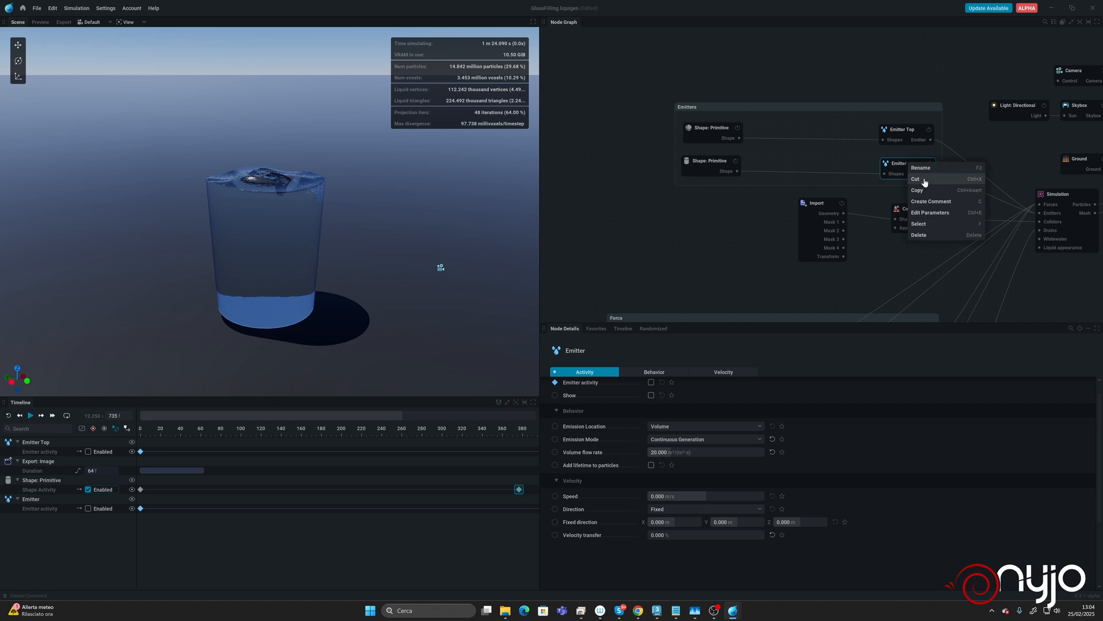
click(931, 179)
text(Emitte)
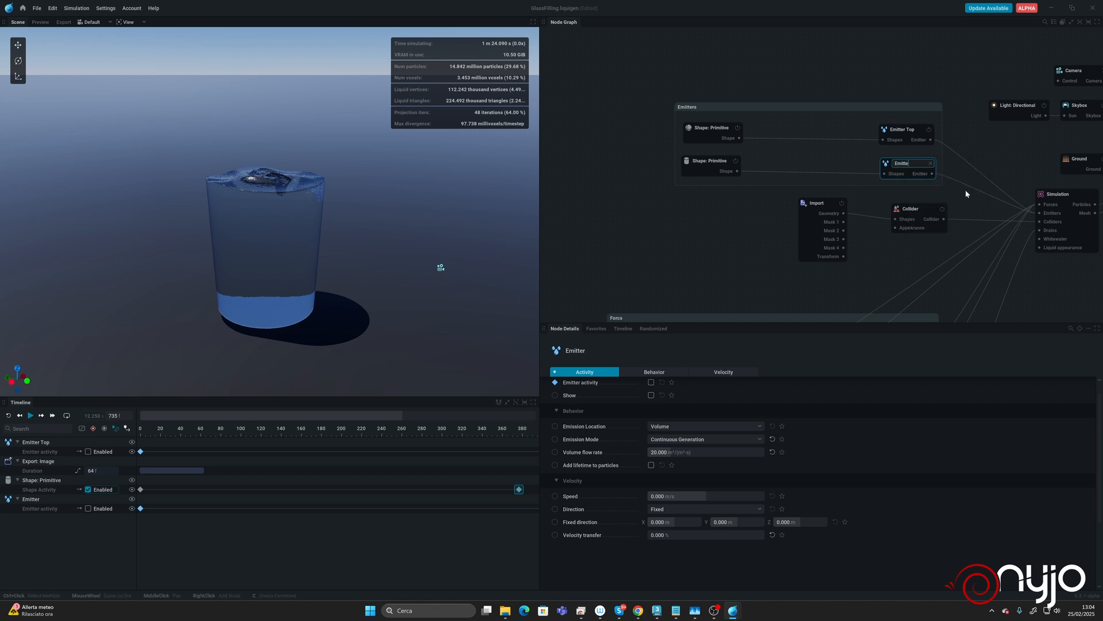
text(r Bottom)
key(Return)
Rename the sphere primitive to "Shape Emit Top" and the cylinder primitive to "Shape Emit Bottom"
click(719, 129)
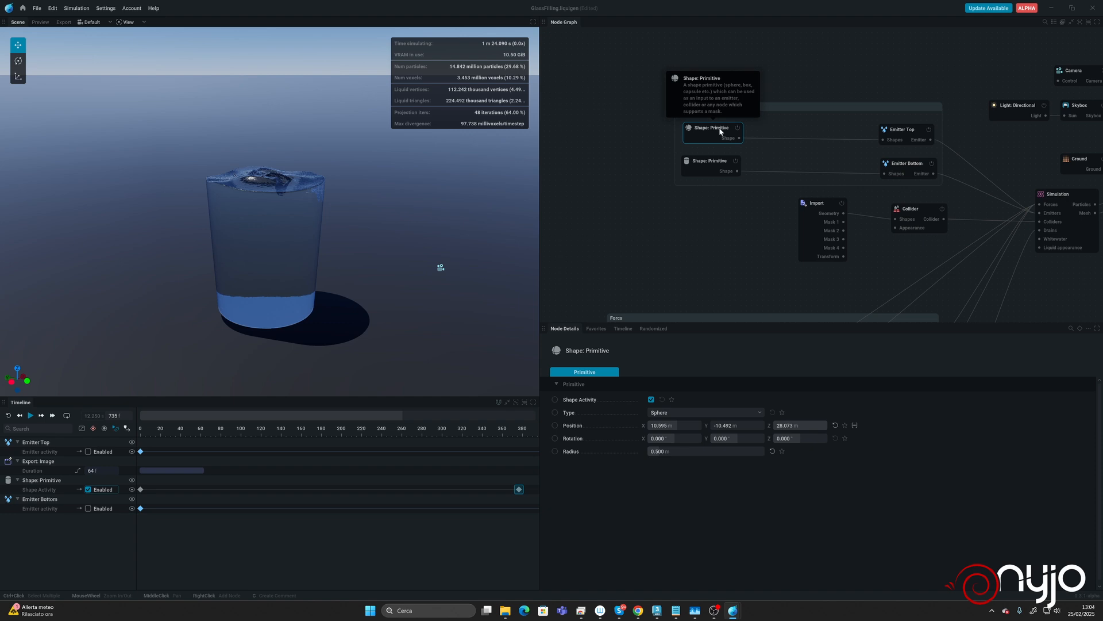
double_click(720, 129)
text(Shape)
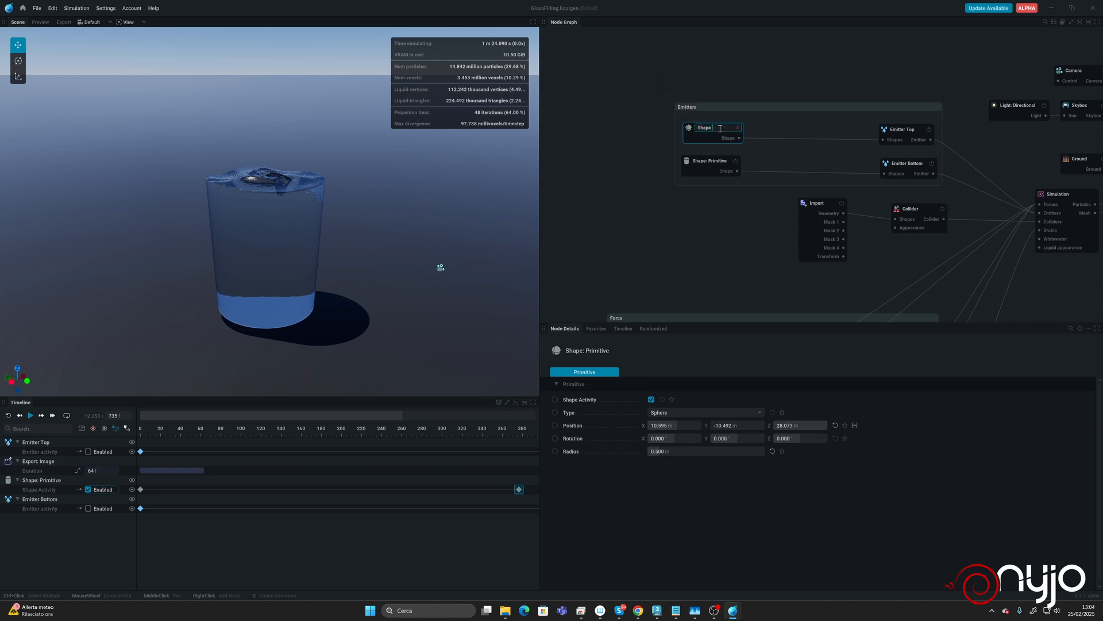
text( Emit Top)
key(Return)
click(713, 163)
double_click(713, 161)
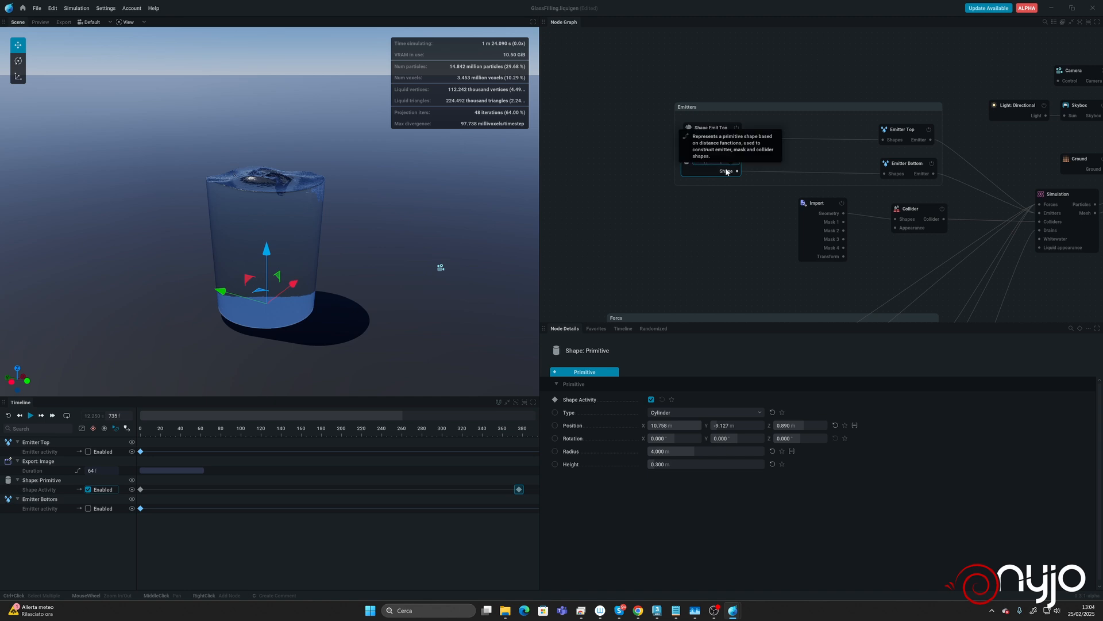
key(Return)
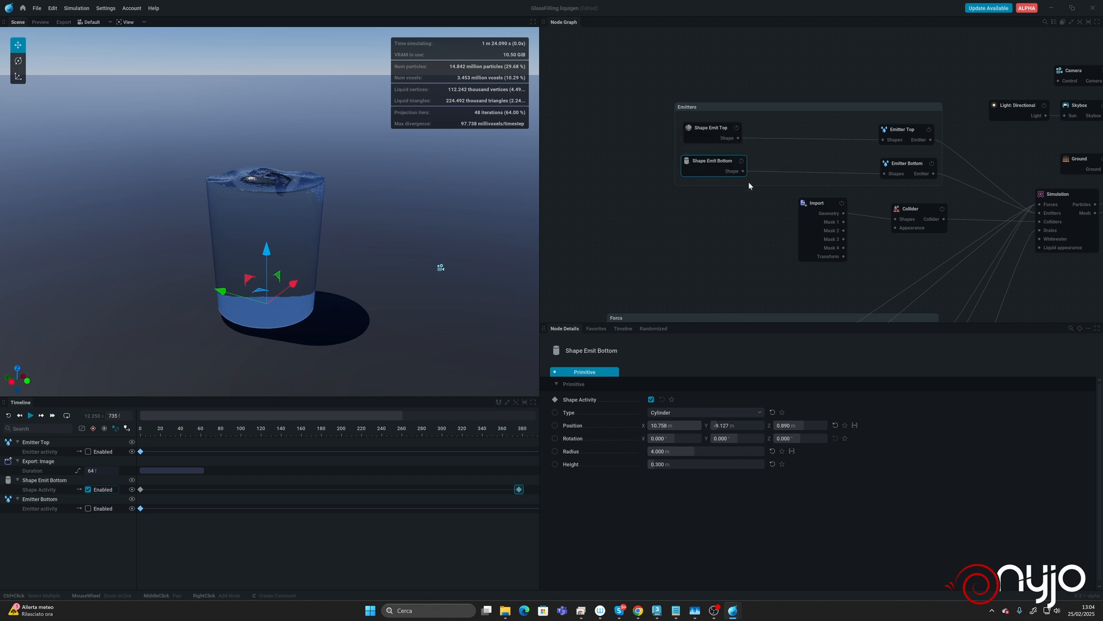
Move the Import node slightly down so its geometry output lines up with the Collider, and save the project
drag(832, 206, 831, 210)
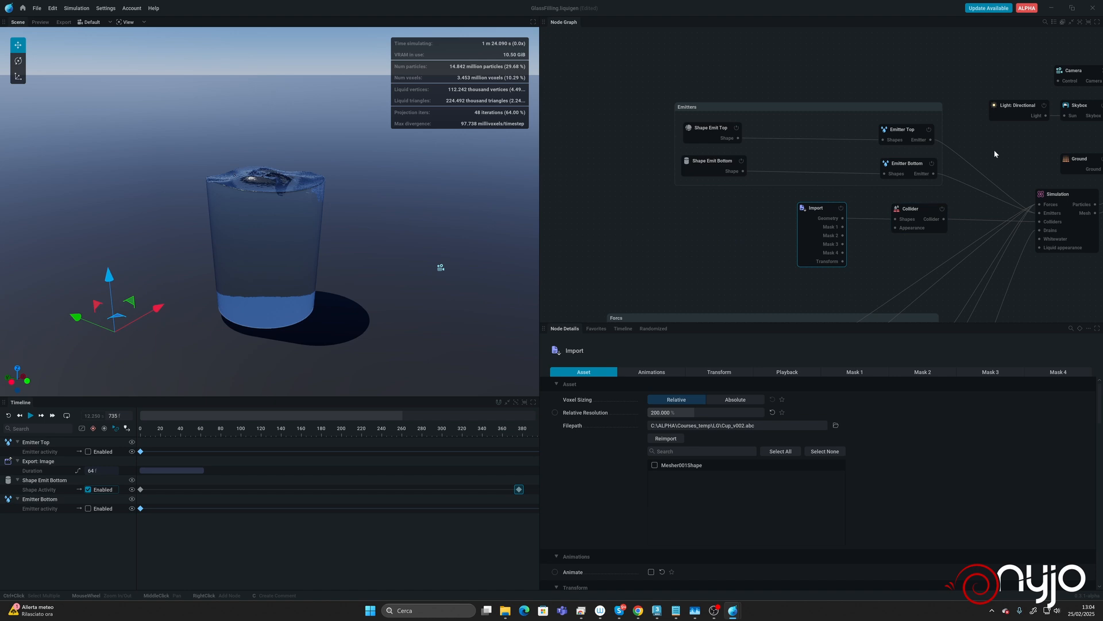
middle_drag(996, 154, 905, 141)
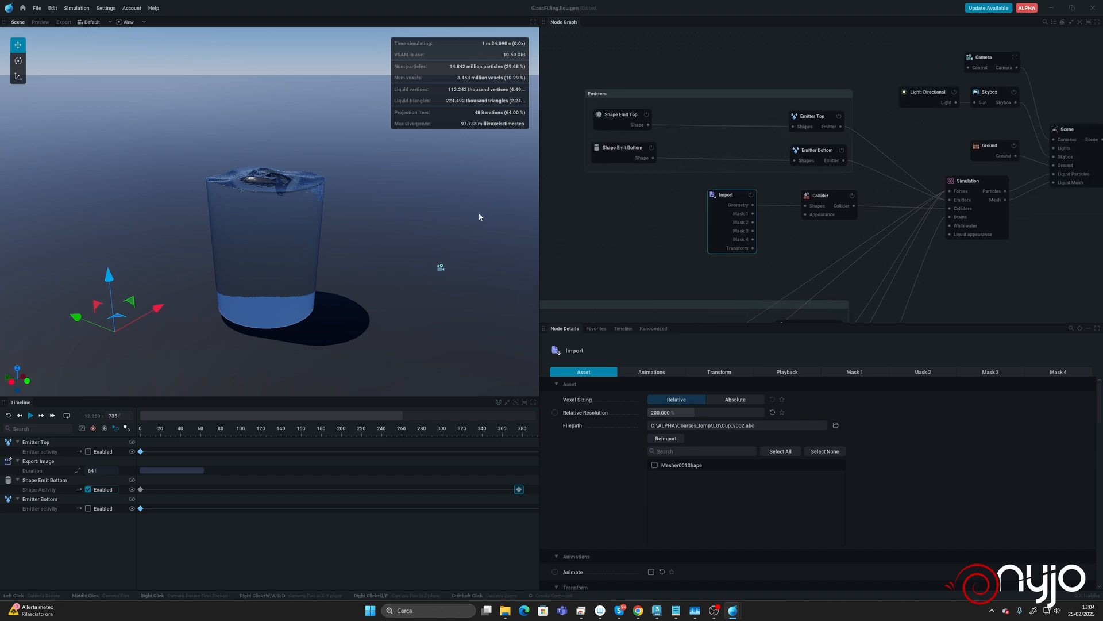
key(ctrl+s)
Show the Render node's settings and turn on path tracing in the viewport to preview the filled cup
click(1077, 126)
middle_drag(1068, 78, 881, 71)
click(969, 121)
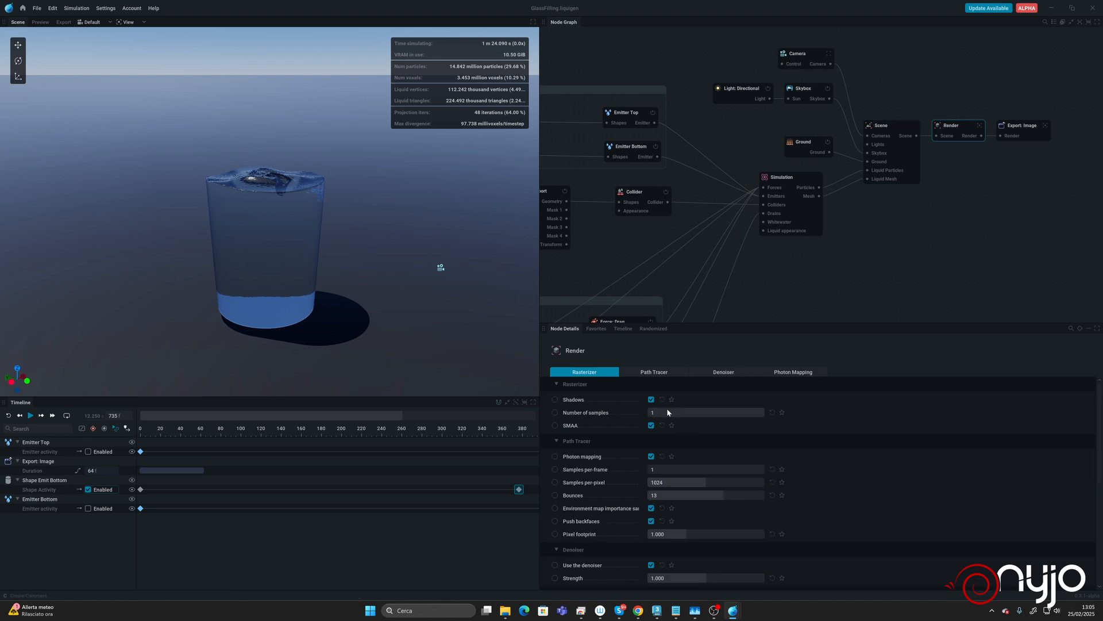
drag(659, 412, 628, 414)
click(127, 23)
click(146, 34)
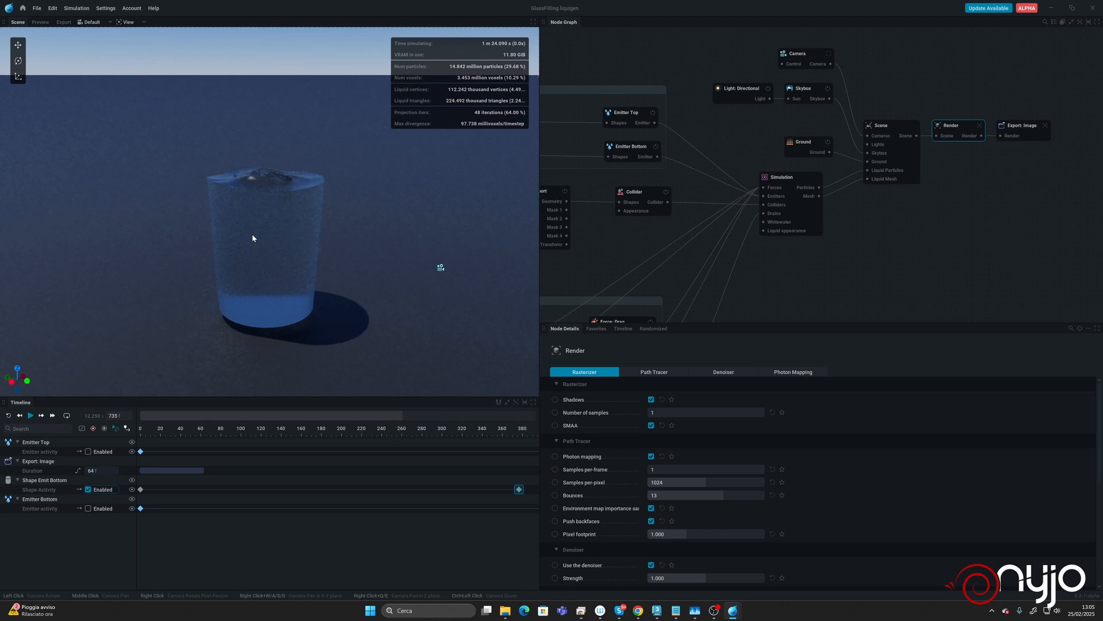
Reset the simulation, run it without path tracing, and pause at frame 404 for a path-traced view
click(134, 23)
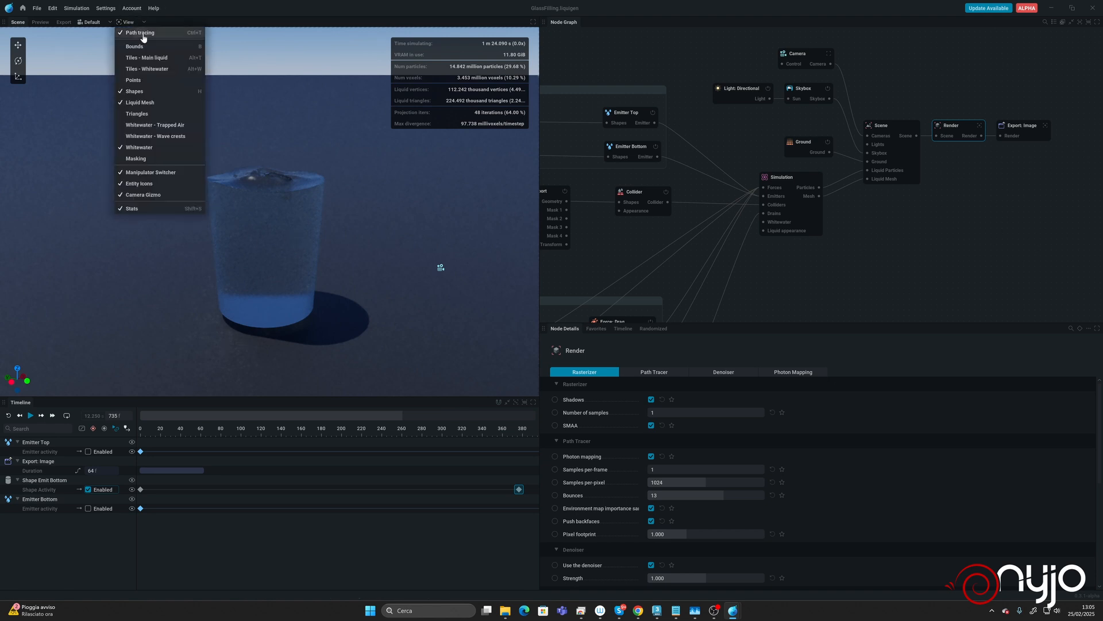
click(140, 33)
key(r)
key(space)
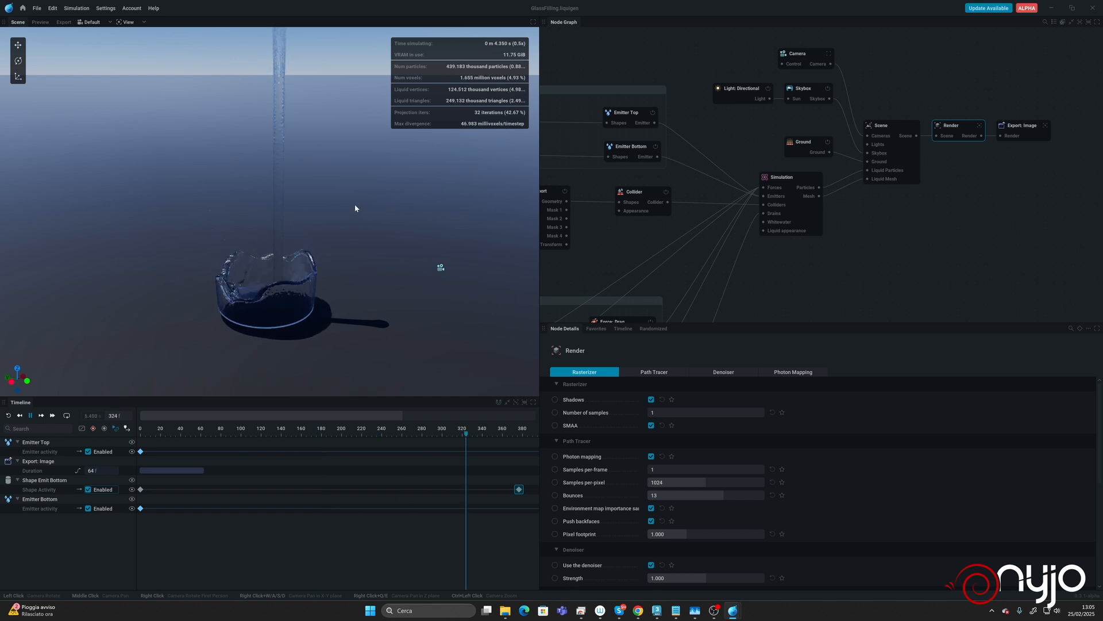
key(space)
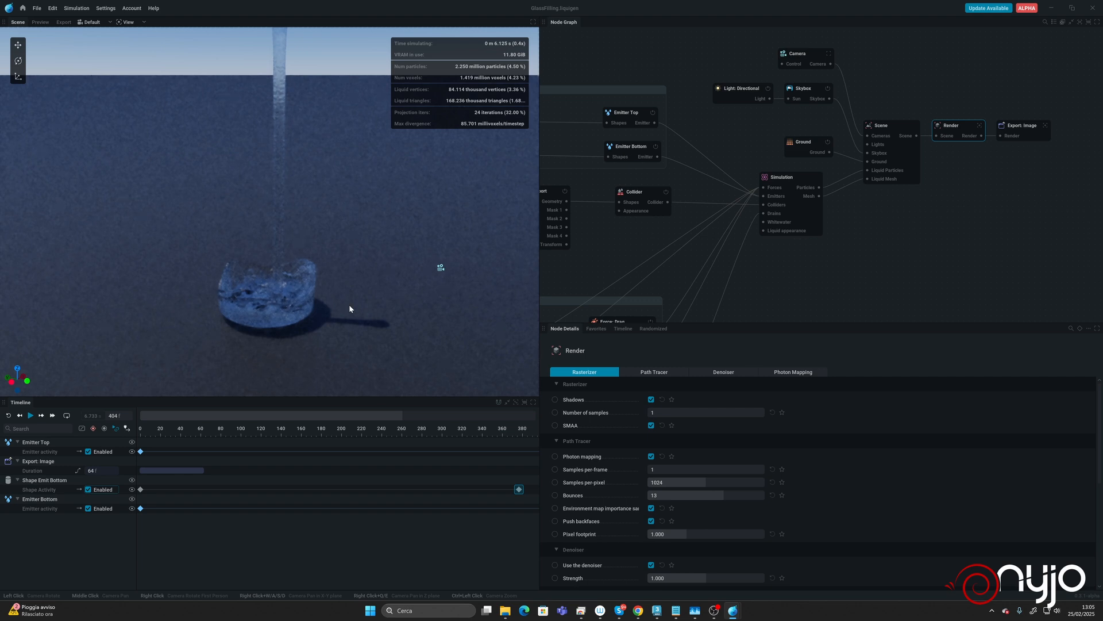
Examine the path-traced liquid up close and the Render node's denoiser, path tracer and photon mapping settings, and switch path tracing off
scroll(284, 339, up, 3)
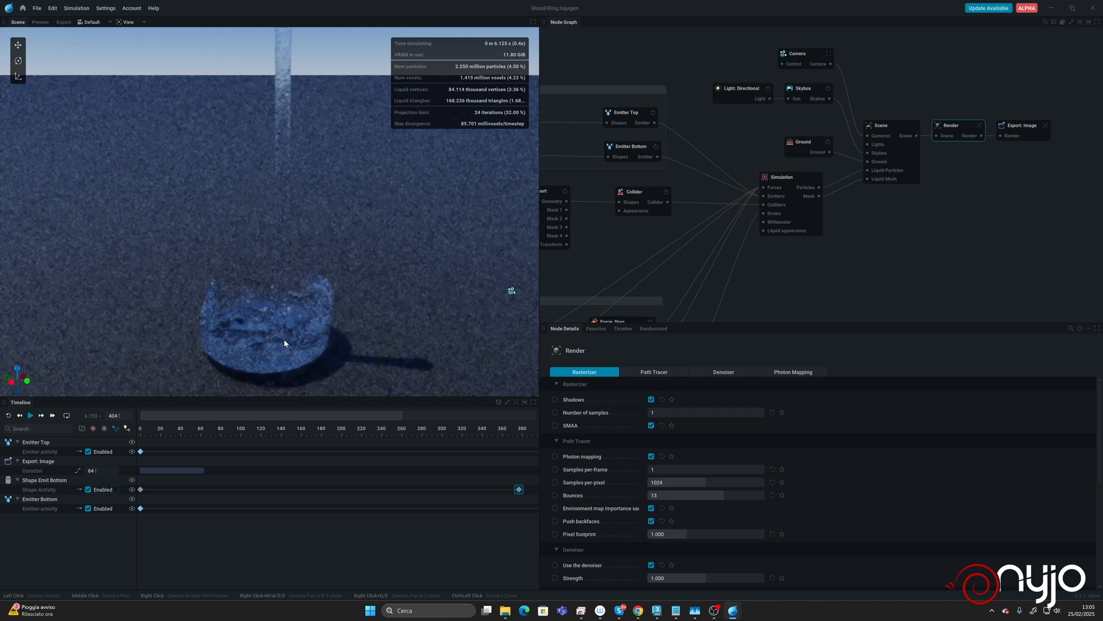
mouse_move(299, 326)
middle_down()
mouse_move(299, 306)
mouse_move(306, 320)
middle_up()
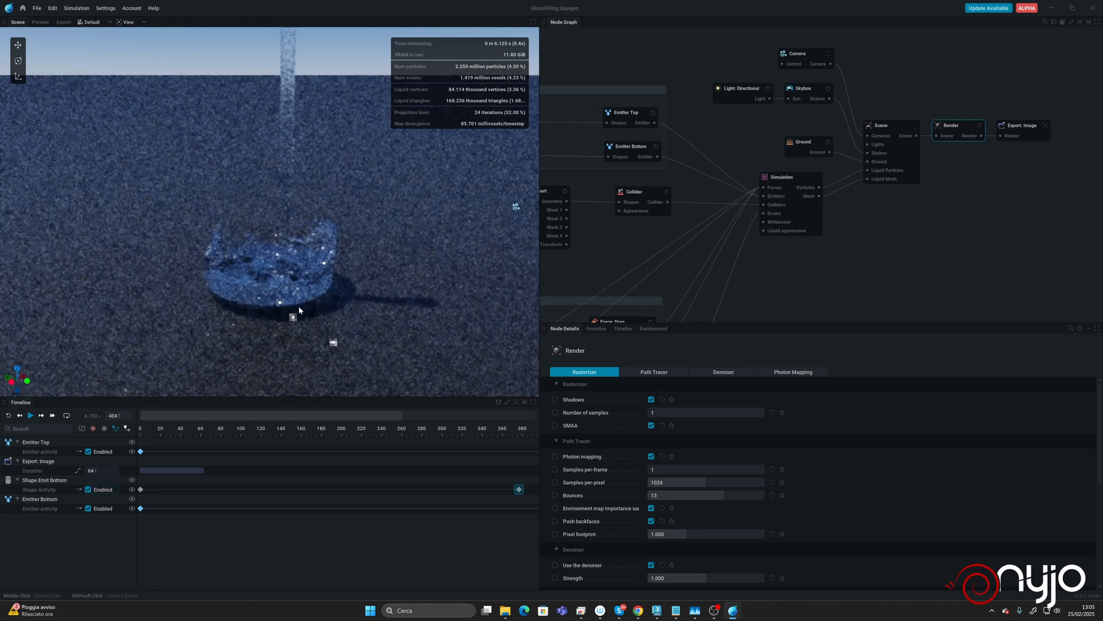
scroll(297, 311, up, 1)
scroll(306, 324, up, 1)
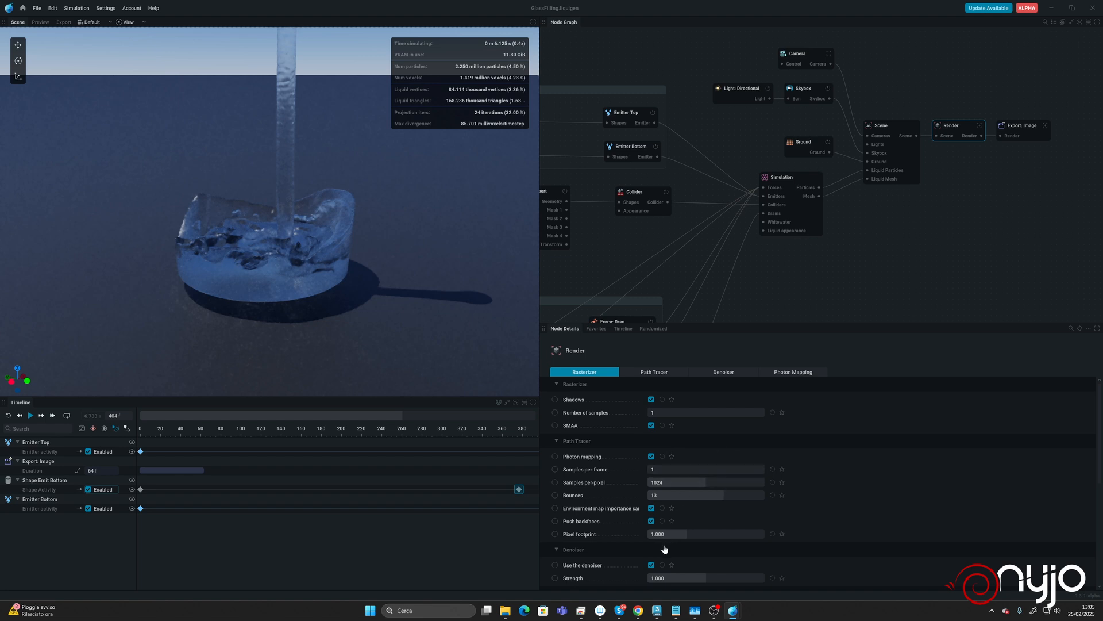
click(652, 565)
click(651, 565)
click(672, 374)
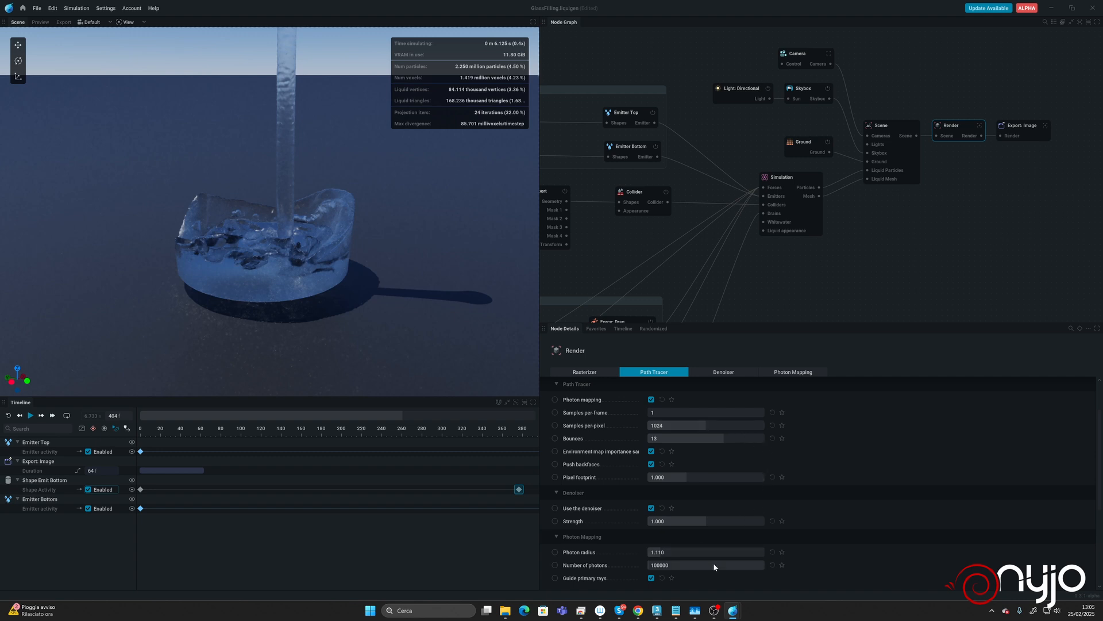
scroll(689, 552, down, 1)
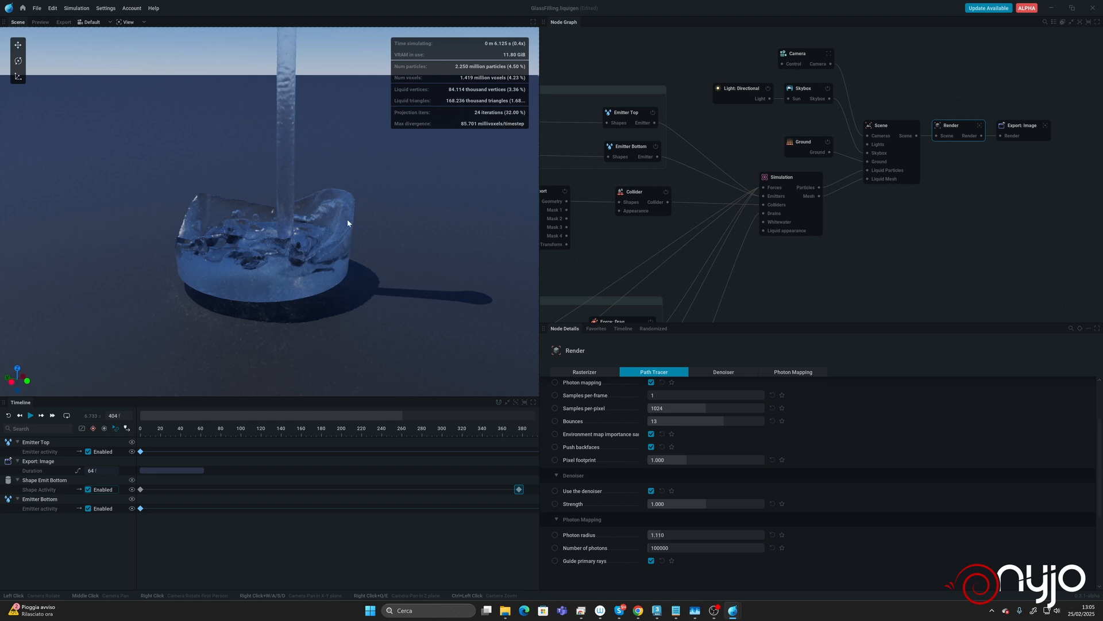
click(129, 23)
click(141, 34)
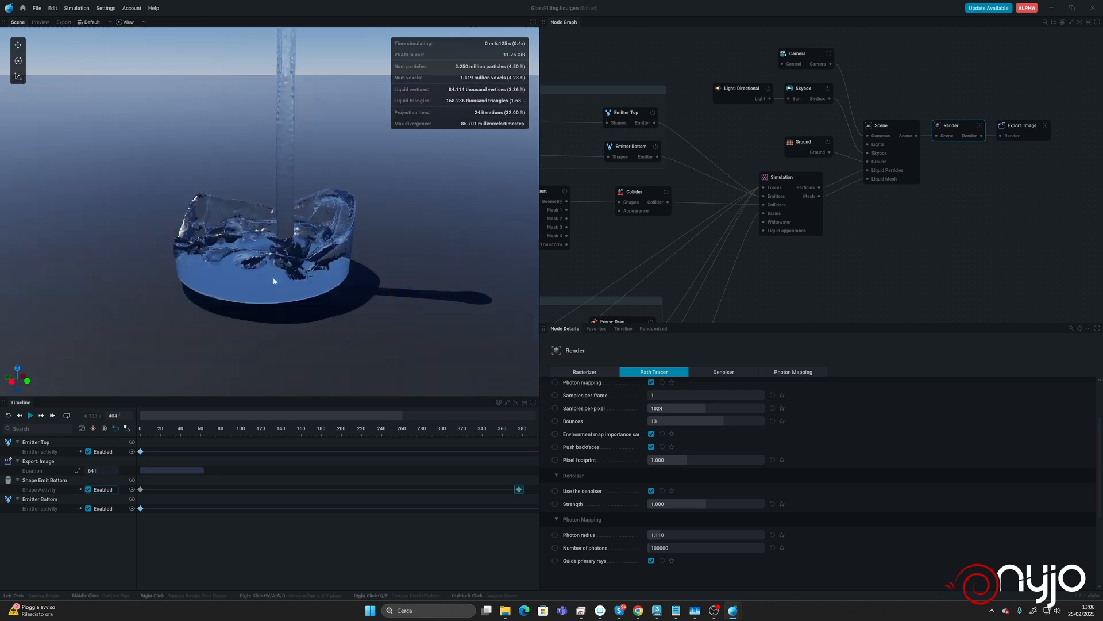
Enable Generate SDF on smoothing for the Simulation node's mesh, and set SDF smoothing to 0.550 and Isovalue to 0.000
click(777, 188)
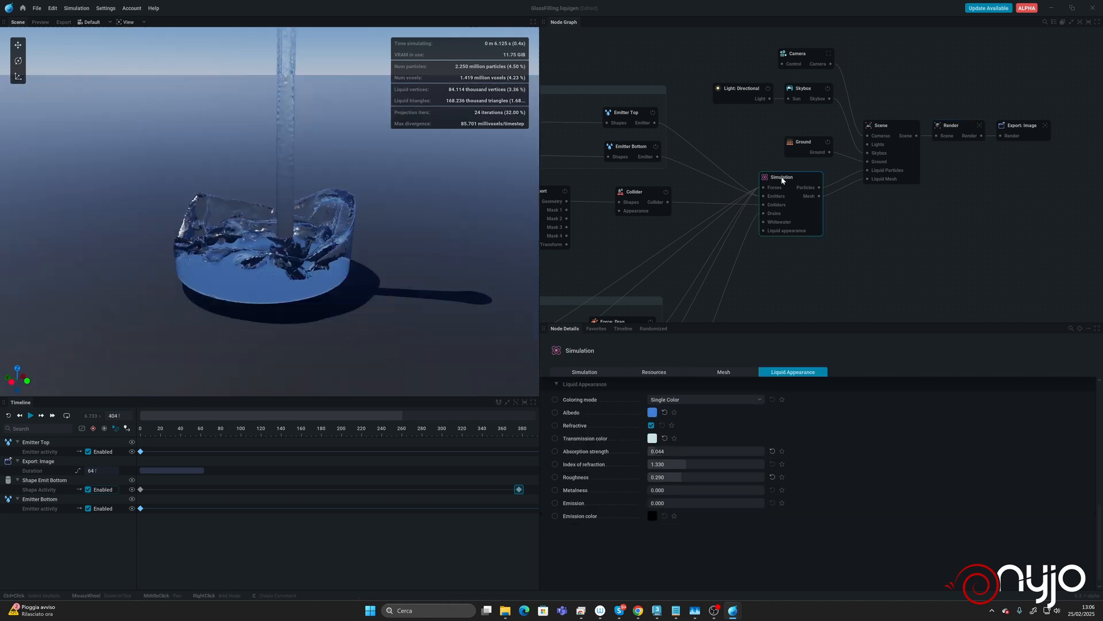
scroll(798, 500, up, 2)
scroll(746, 505, down, 2)
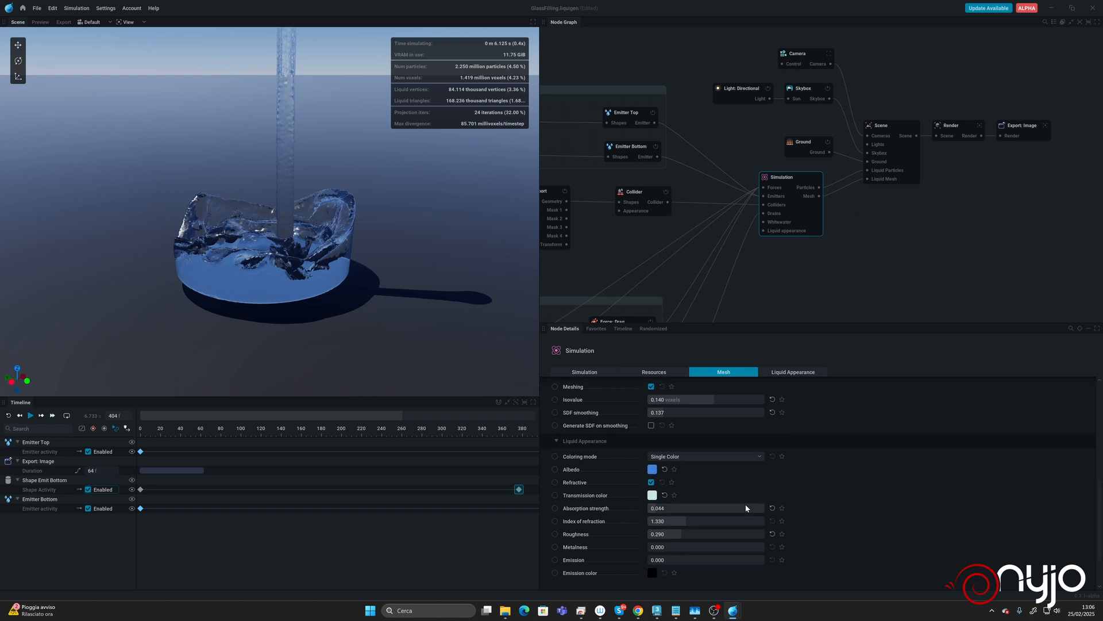
scroll(713, 496, up, 3)
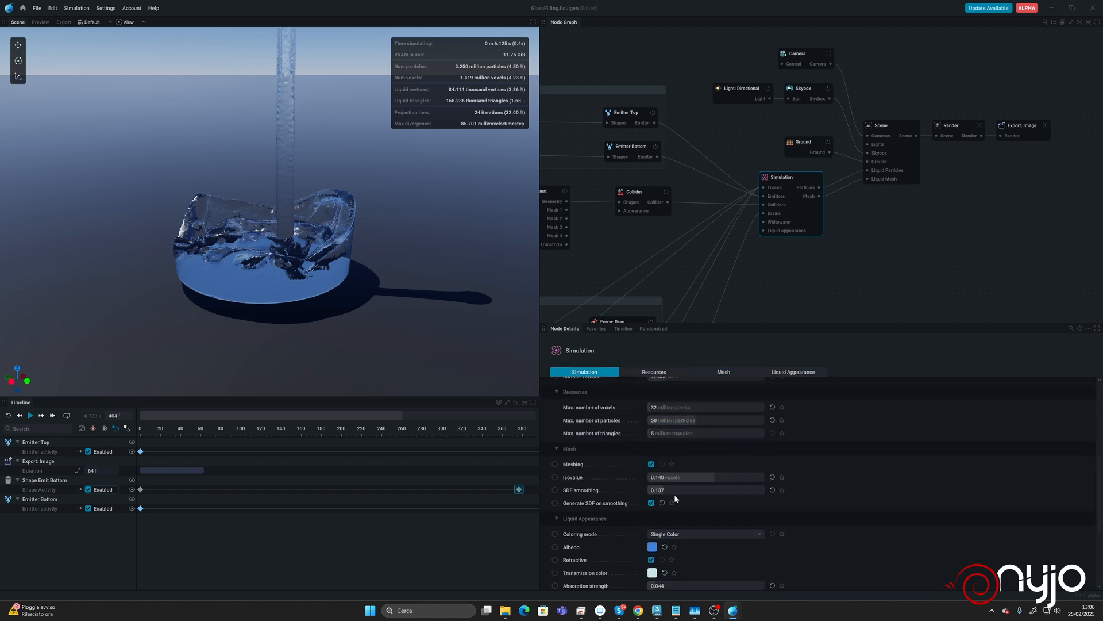
mouse_move(675, 490)
mouse_down()
mouse_move(695, 489)
mouse_move(663, 488)
mouse_move(702, 490)
mouse_move(694, 477)
mouse_move(705, 478)
mouse_move(693, 480)
mouse_up()
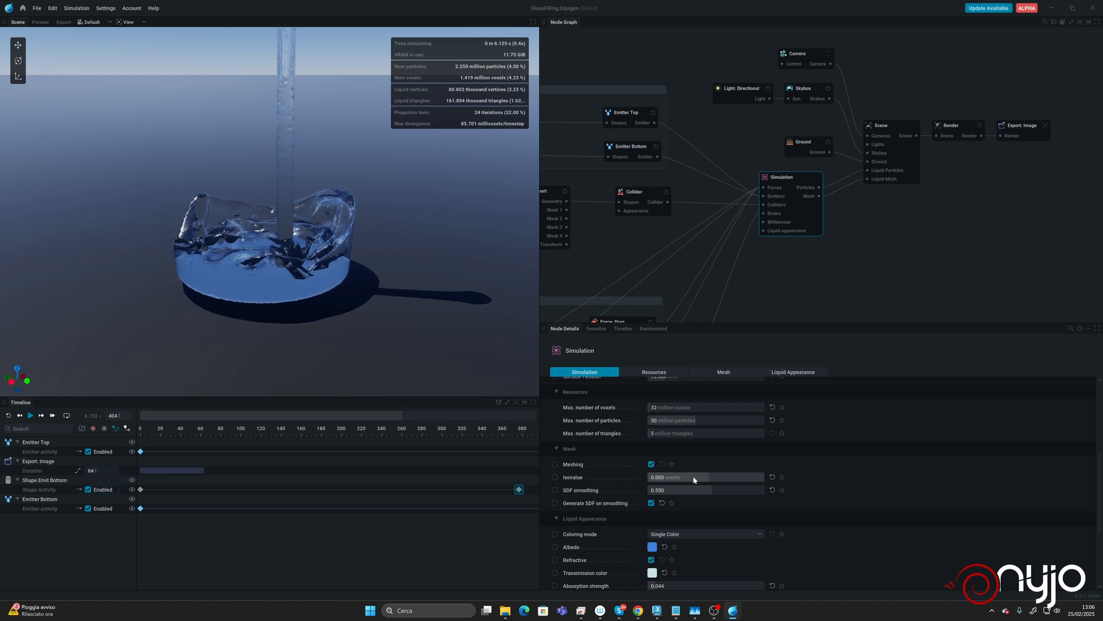
Move the Simulation node slightly down in the graph and set its Voxel size to 0.065 m
scroll(296, 145, down, 5)
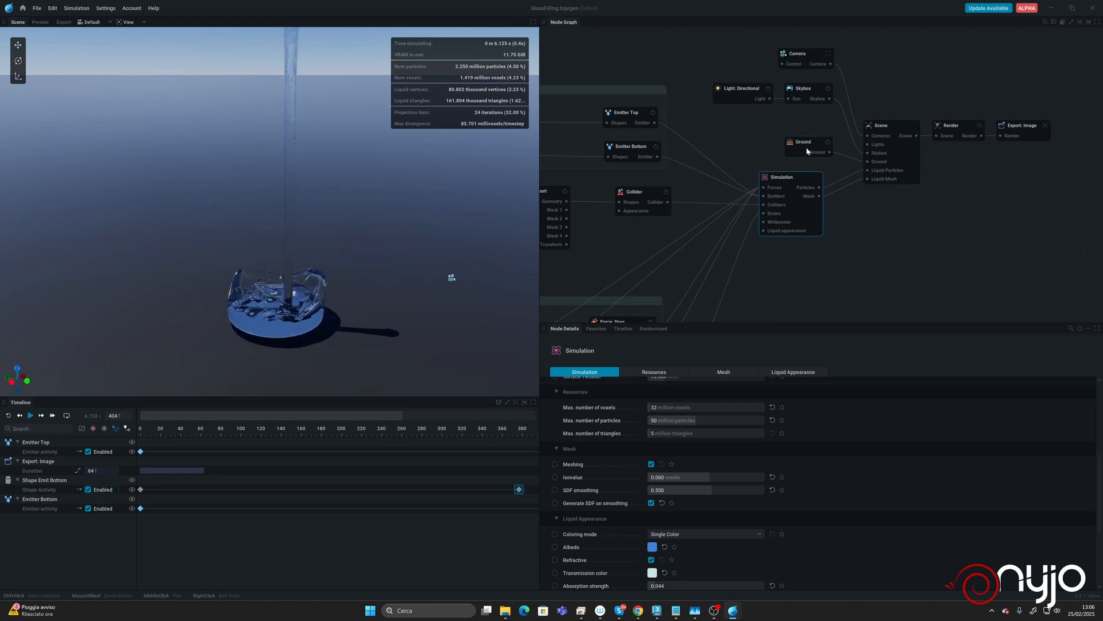
drag(792, 181, 791, 199)
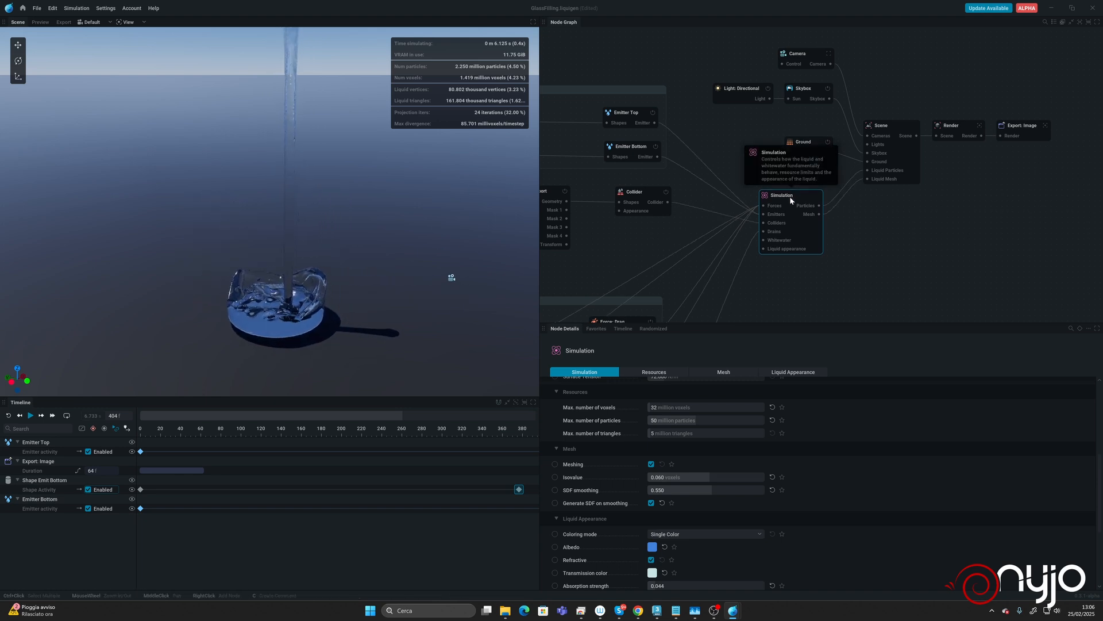
scroll(826, 429, up, 4)
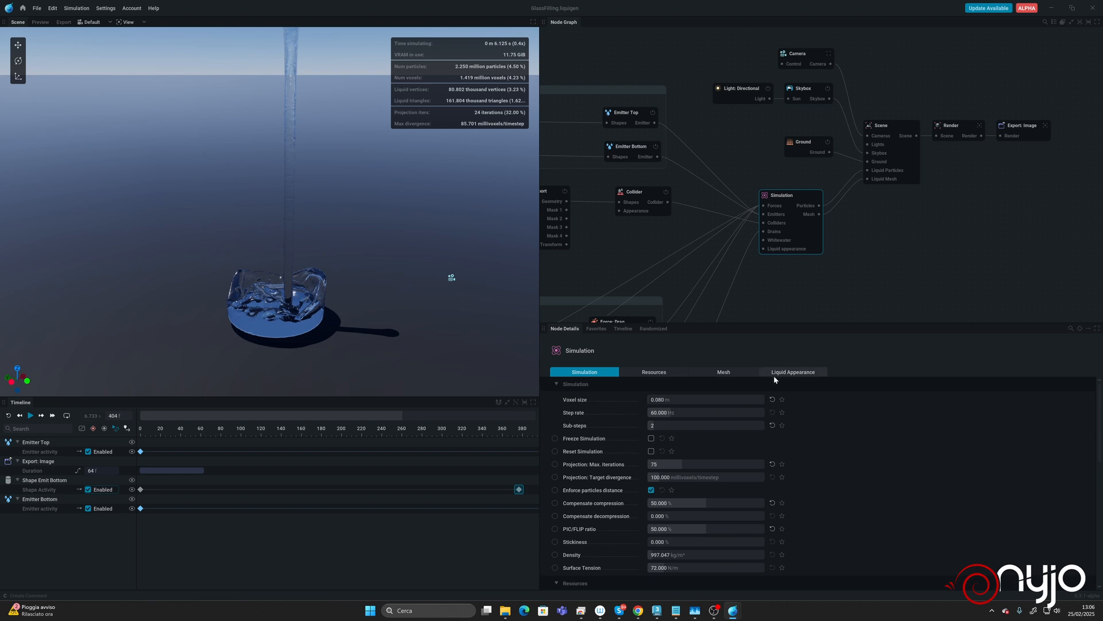
click(685, 400)
text(0.0)
key(Return)
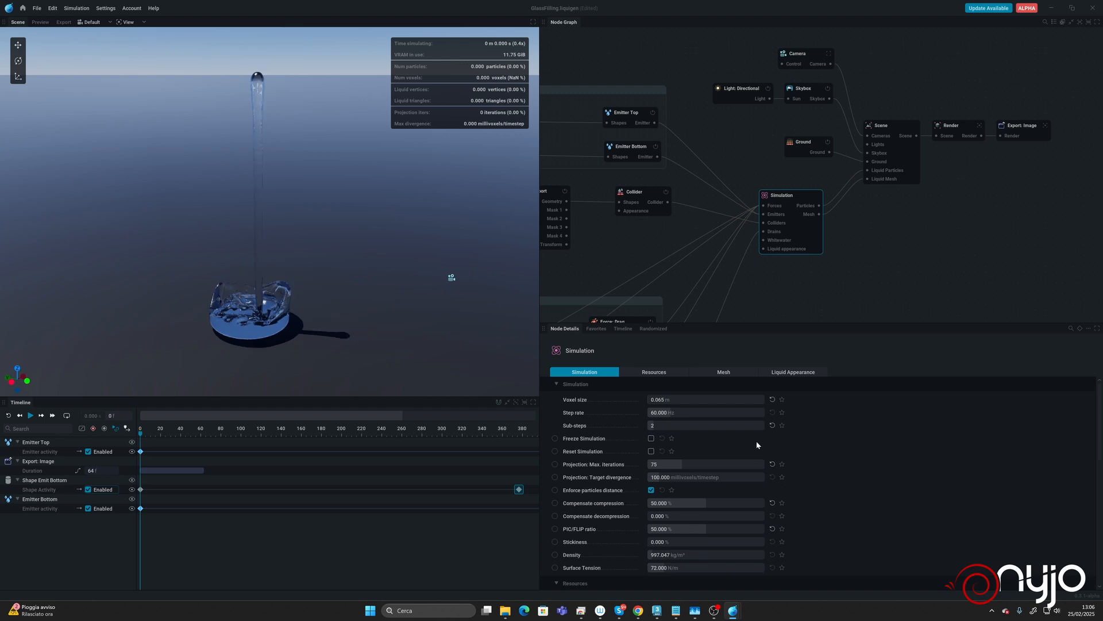
Run the simulation while viewing the cup from a slightly different angle, and pause it at frame 507
key(space)
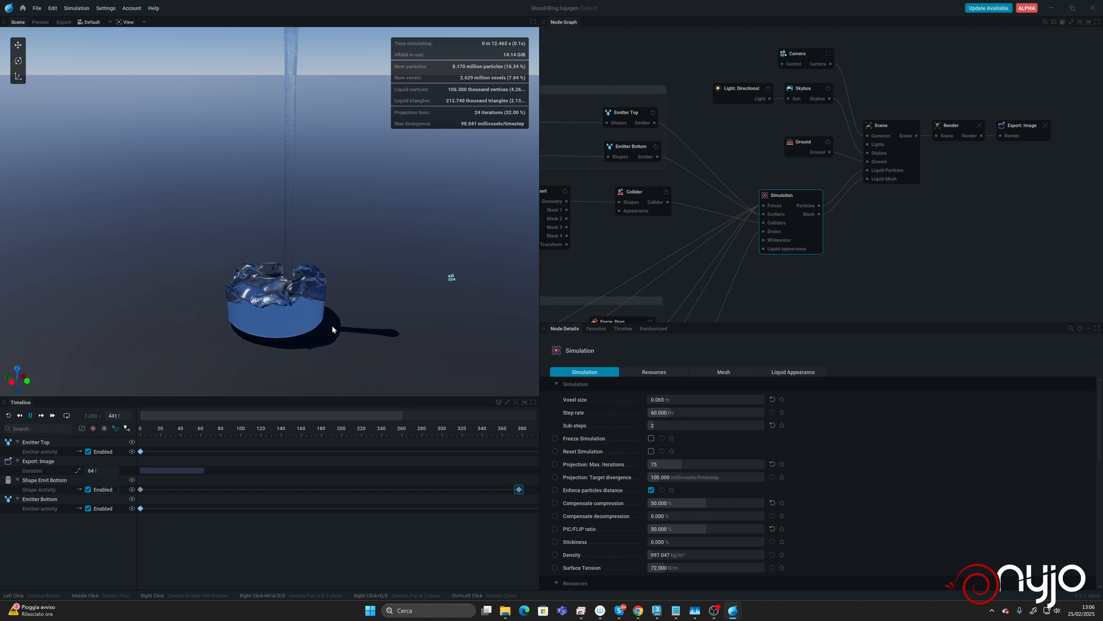
drag(333, 332, 310, 336)
key(space)
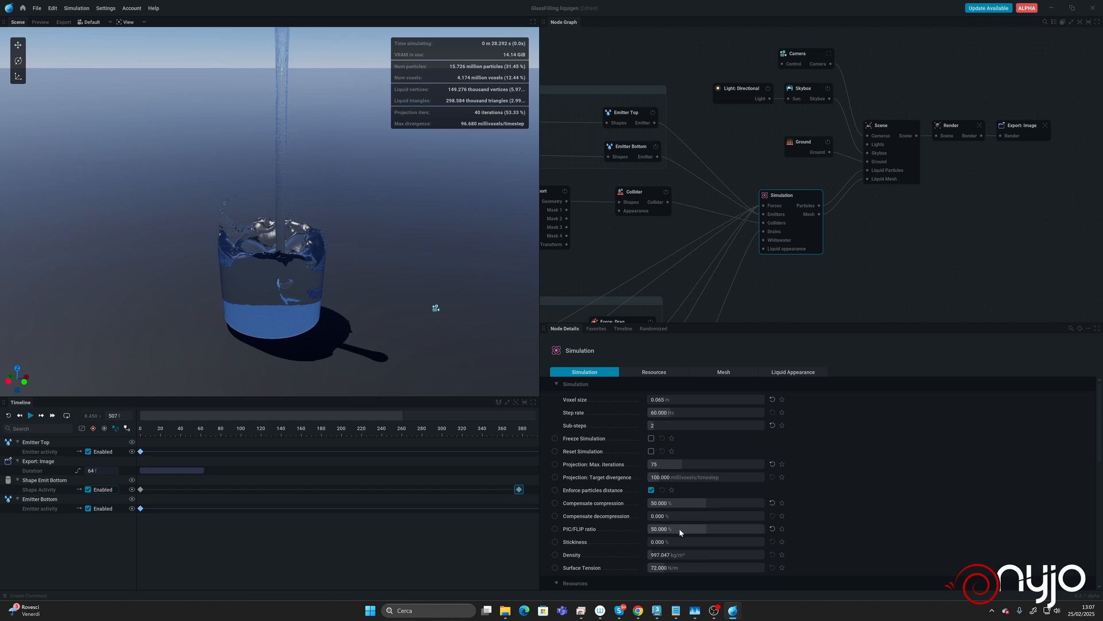
Set the Simulation node's Stickiness to 1.000 %
click(661, 542)
text(1)
key(Return)
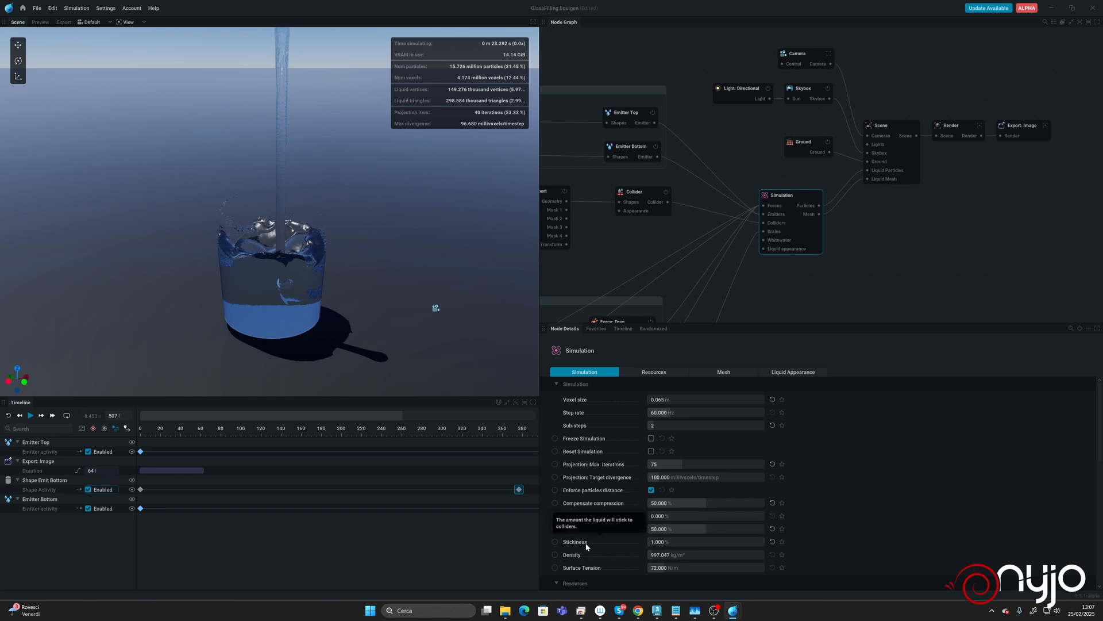
Run the simulation to frame 537 while viewing the filling cup from another side, reset it, and save the project
key(space)
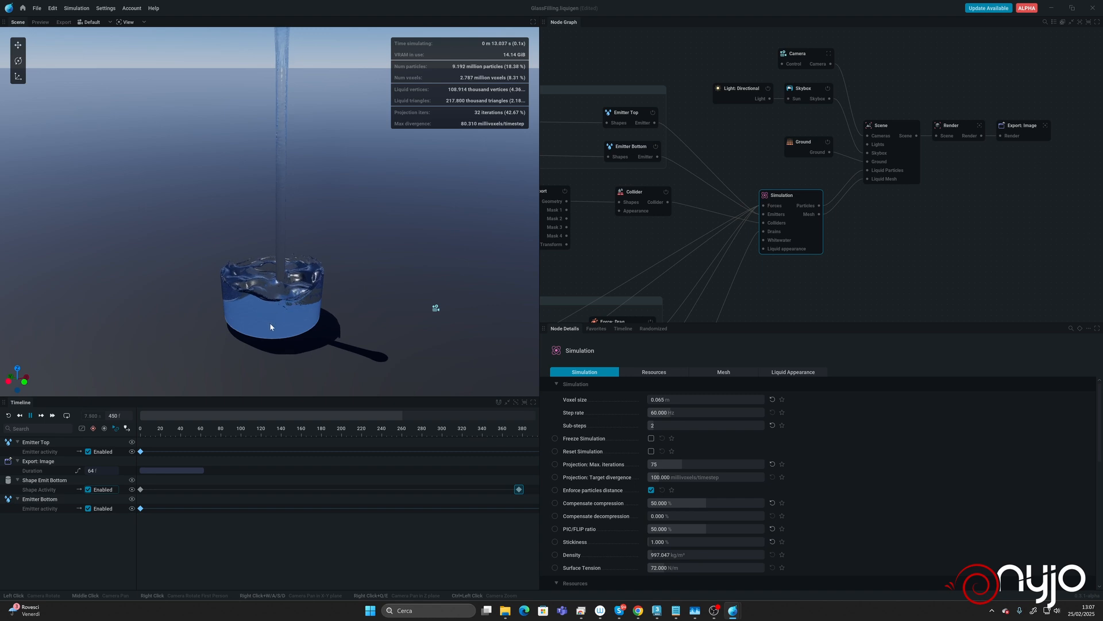
drag(232, 342, 397, 345)
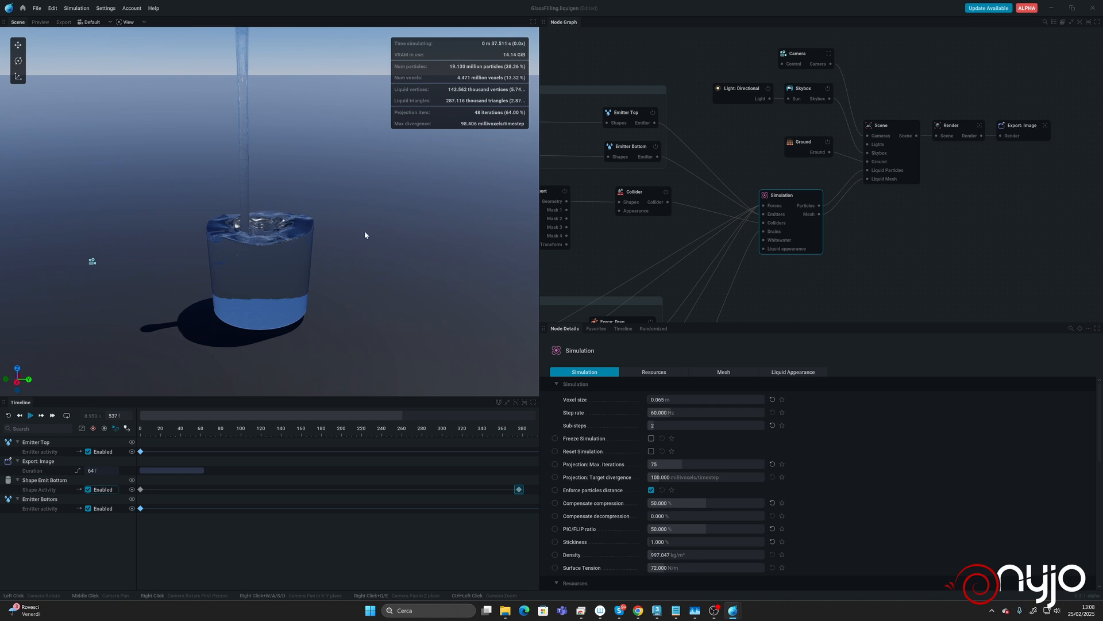
key(r)
key(ctrl+s)
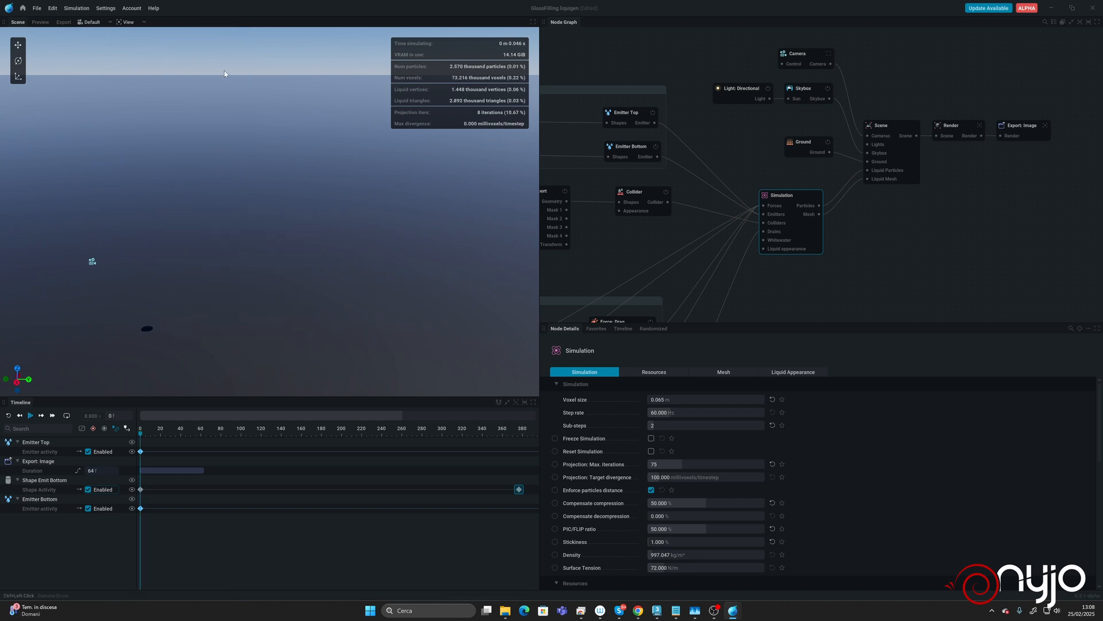
Show the Camera node's settings, look through Camera 1 in the viewport, and run the simulation to frame 205
click(951, 127)
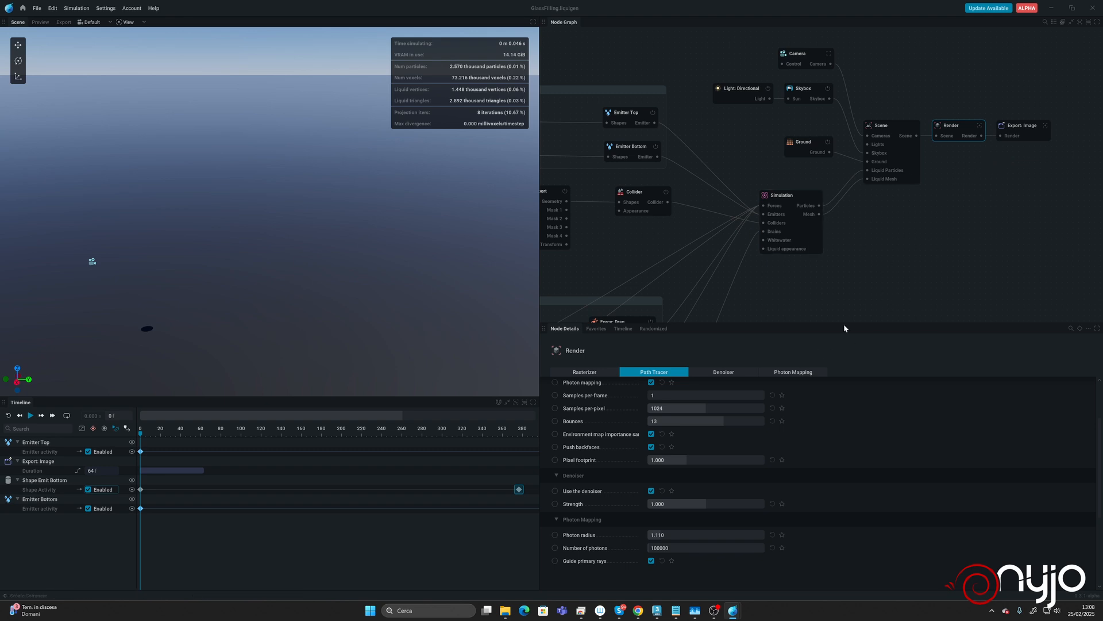
click(806, 54)
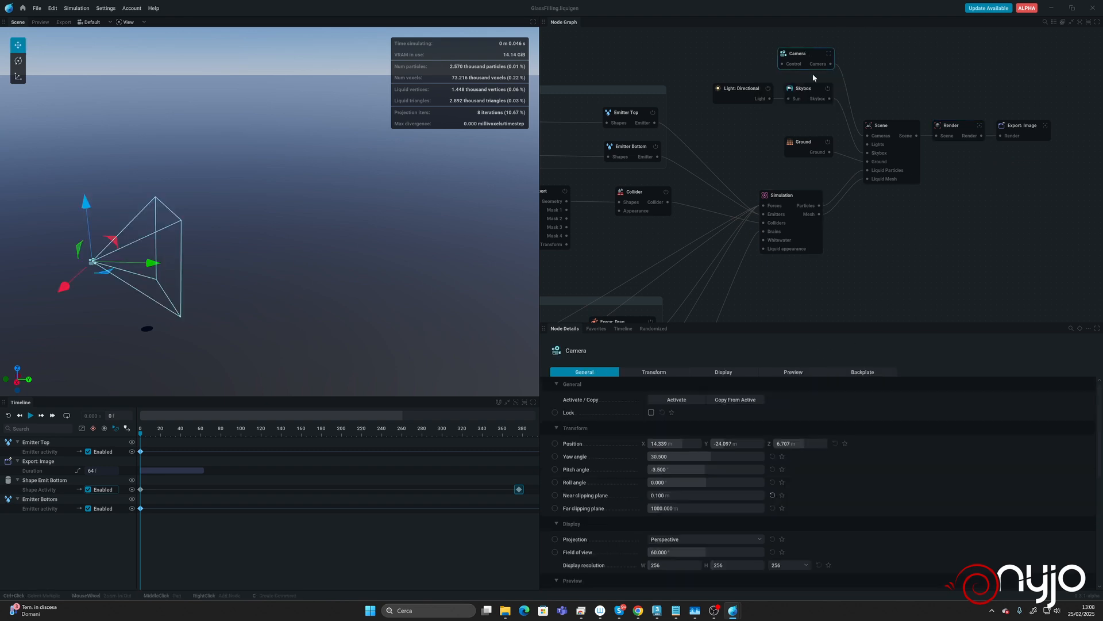
click(126, 23)
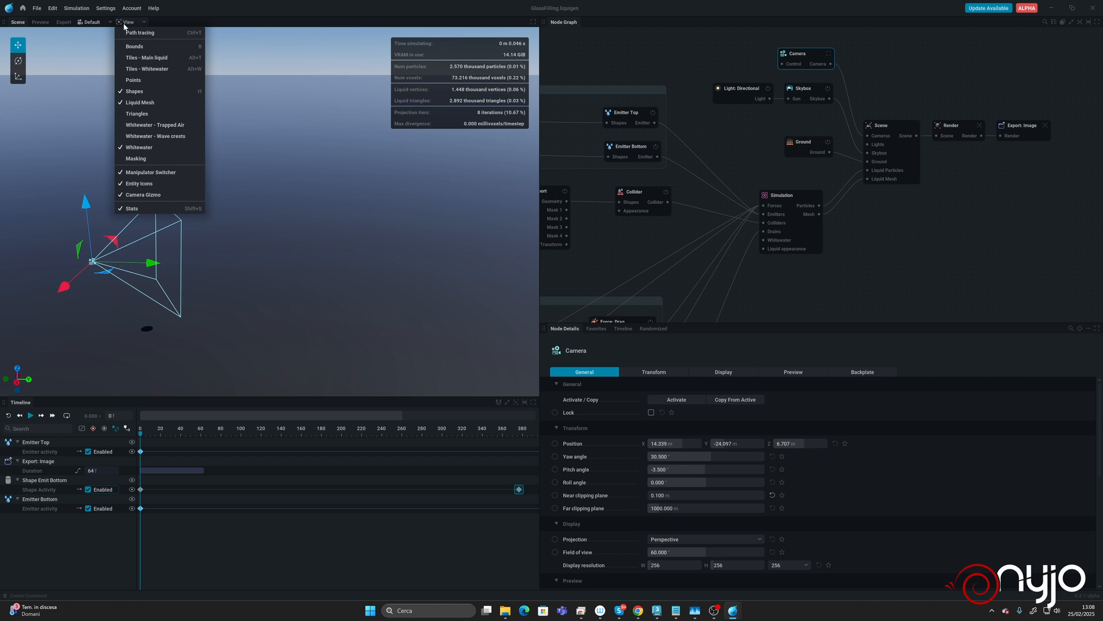
click(89, 23)
click(93, 35)
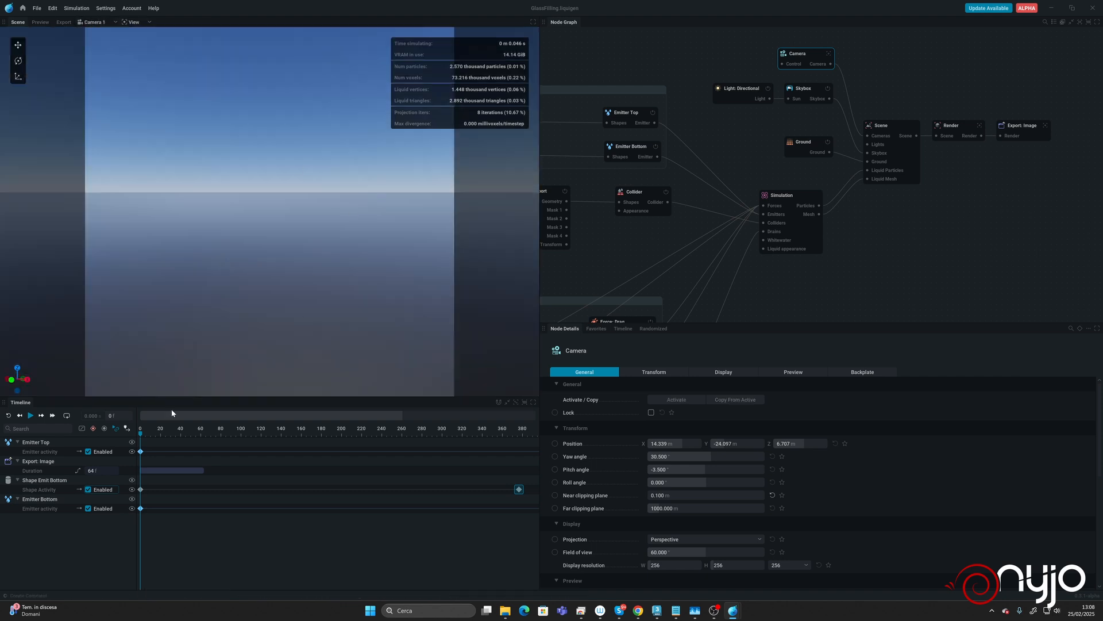
click(30, 415)
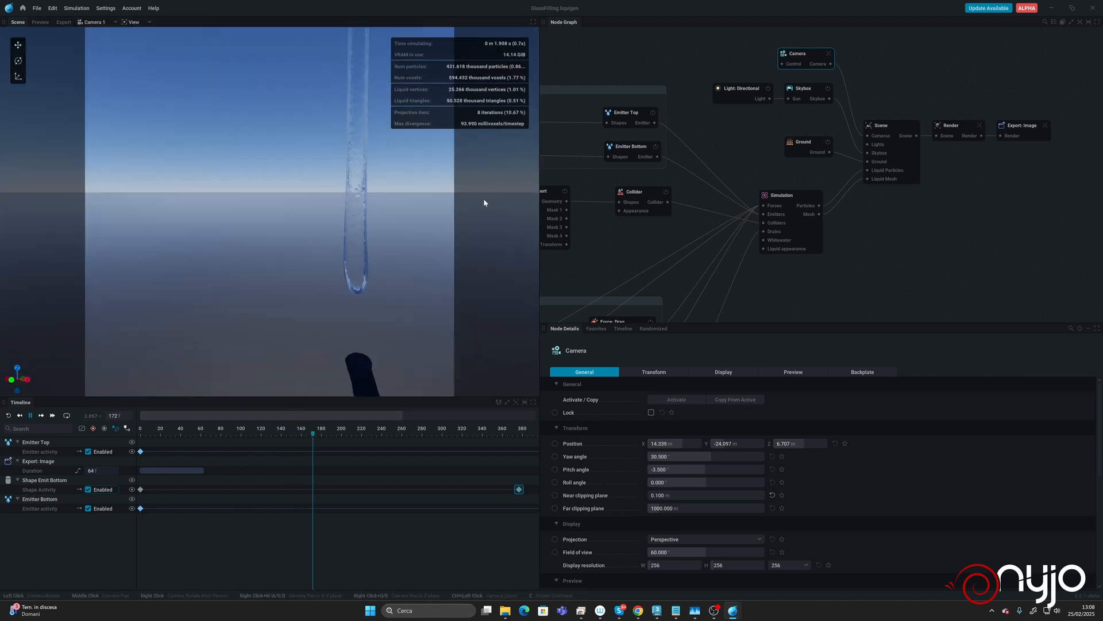
key(space)
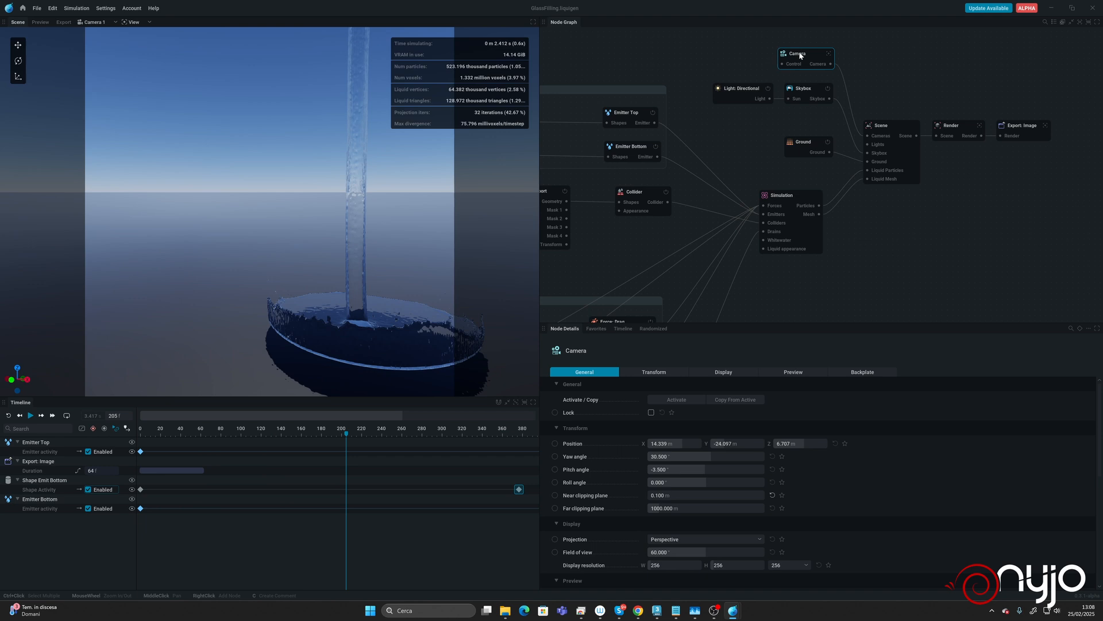
Set the camera's Display resolution to the 720p preset
scroll(833, 515, down, 2)
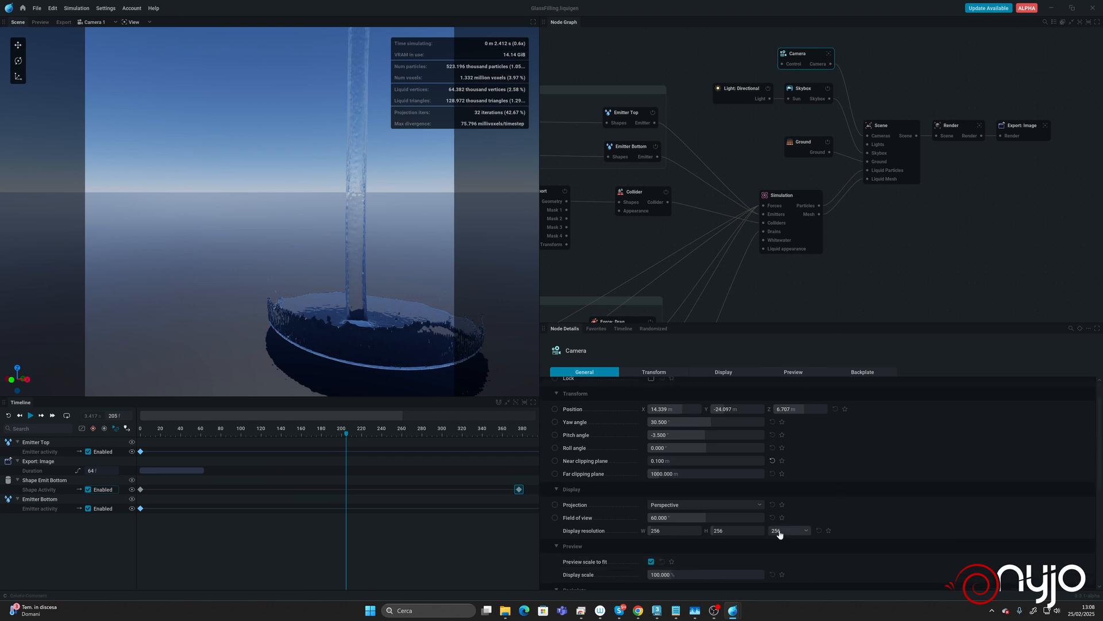
click(780, 531)
click(796, 514)
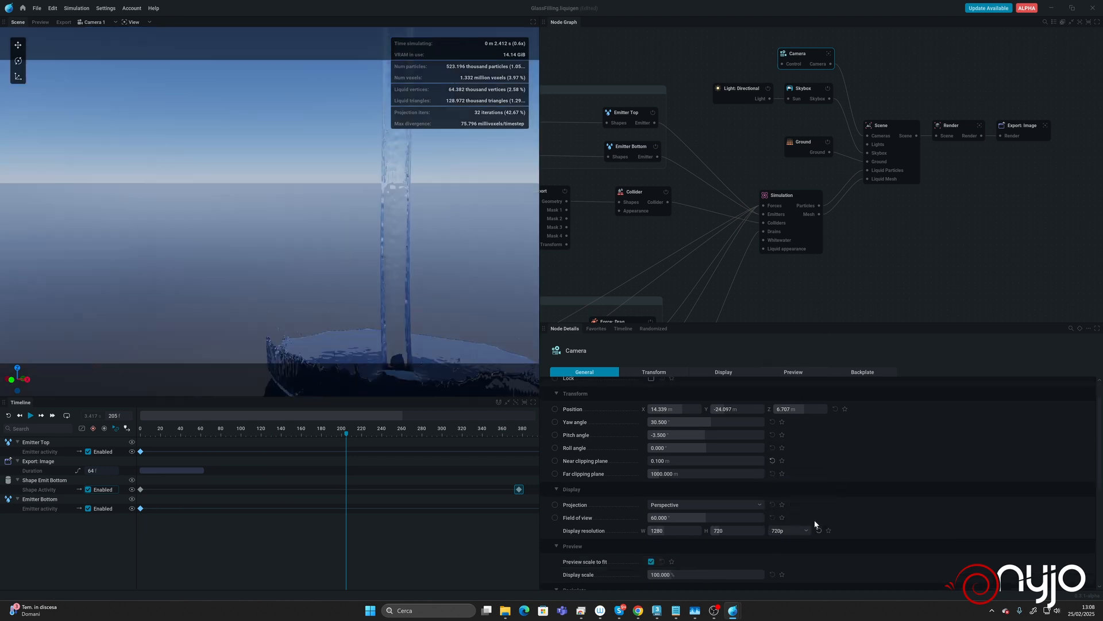
Reframe Camera 1 farther back and higher, looking down on the cup, and run the simulation to frame 410
scroll(335, 247, down, 4)
drag(359, 264, 293, 256)
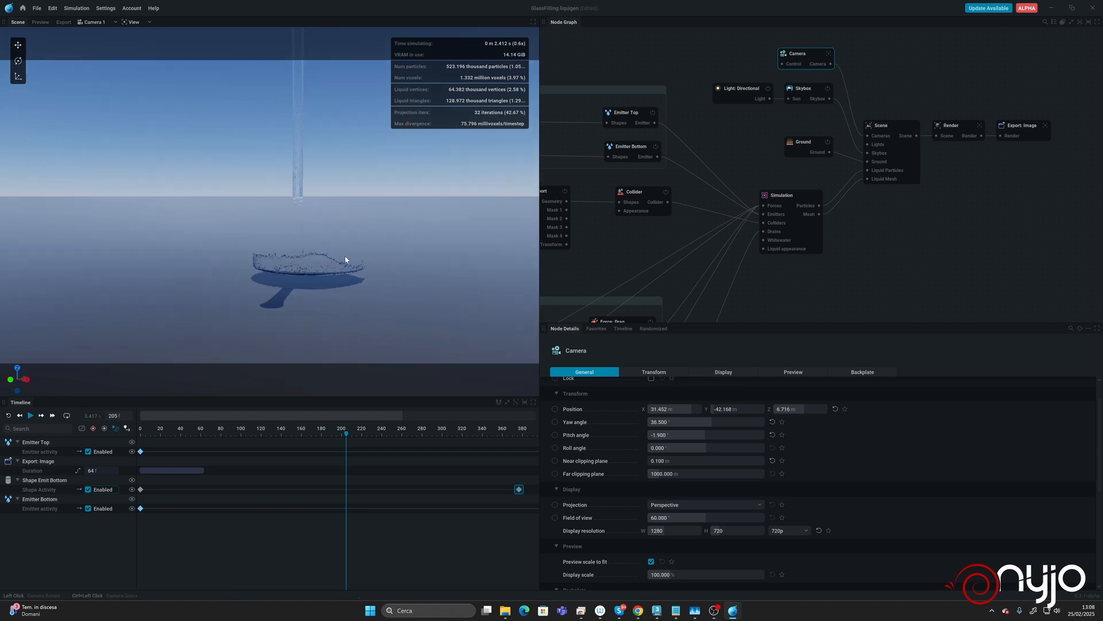
middle_drag(292, 246, 309, 246)
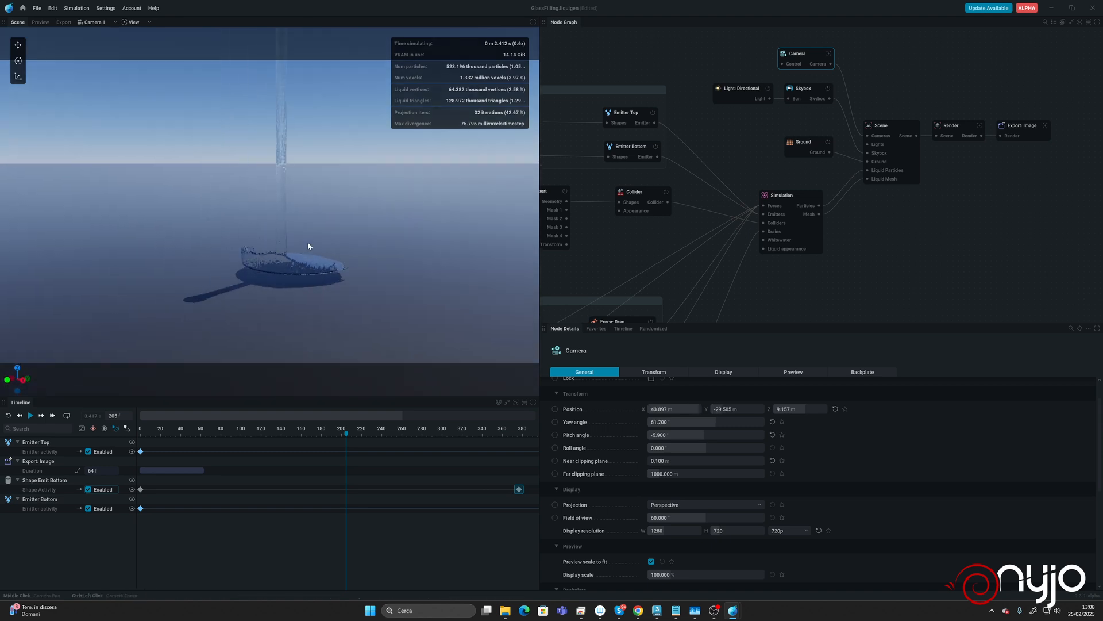
drag(308, 246, 298, 284)
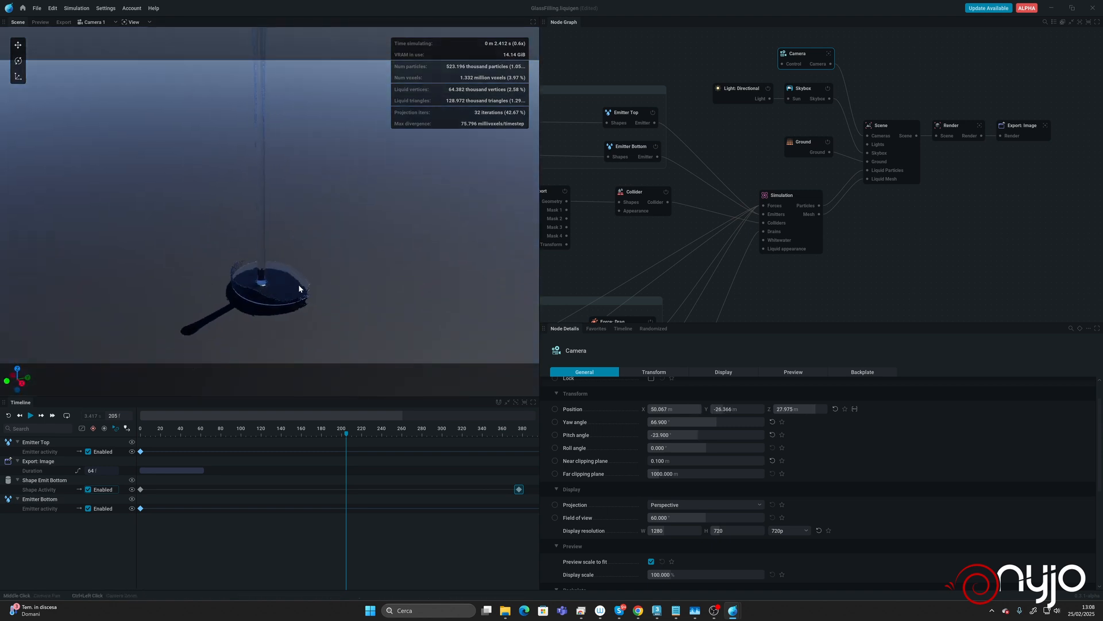
mouse_move(298, 285)
middle_down()
mouse_move(294, 275)
mouse_move(306, 299)
middle_up()
key(space)
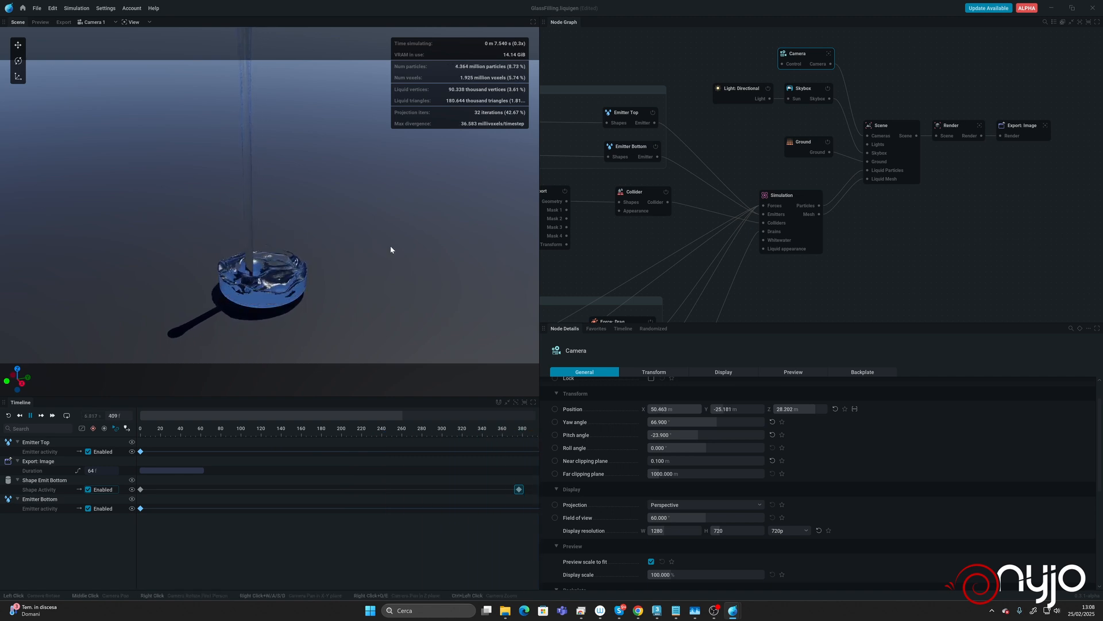
key(space)
Try an Angular size of 2.333 on the directional light, undo the change, and save the project
click(748, 92)
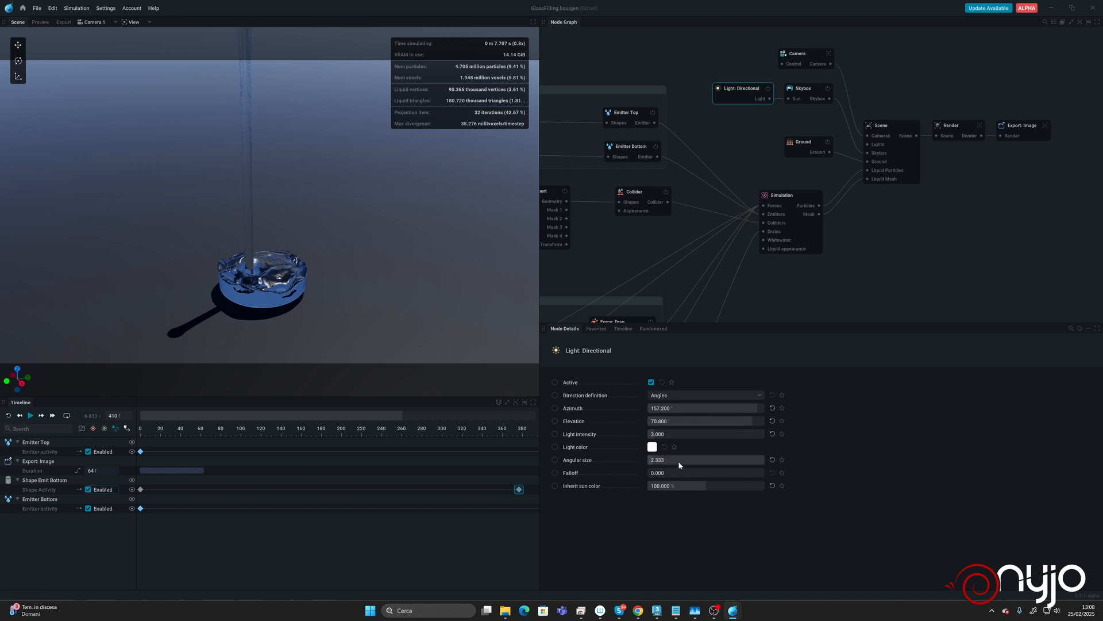
key(ctrl+z)
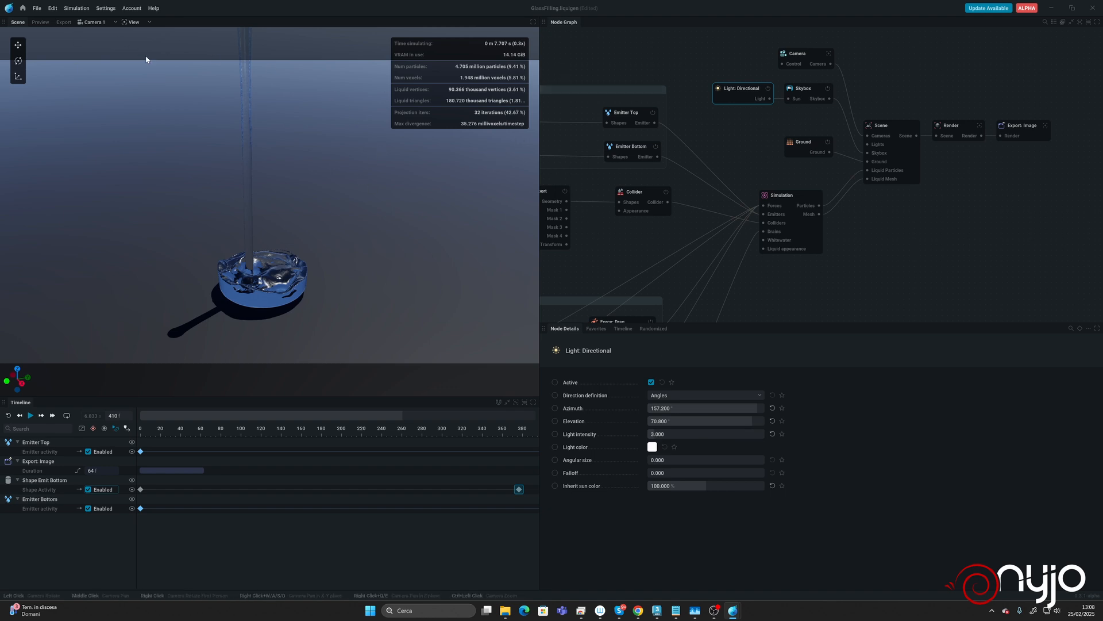
key(ctrl+s)
Check the Render node's settings and set the Export: Image node's render pass source to Render Viewport
click(1012, 125)
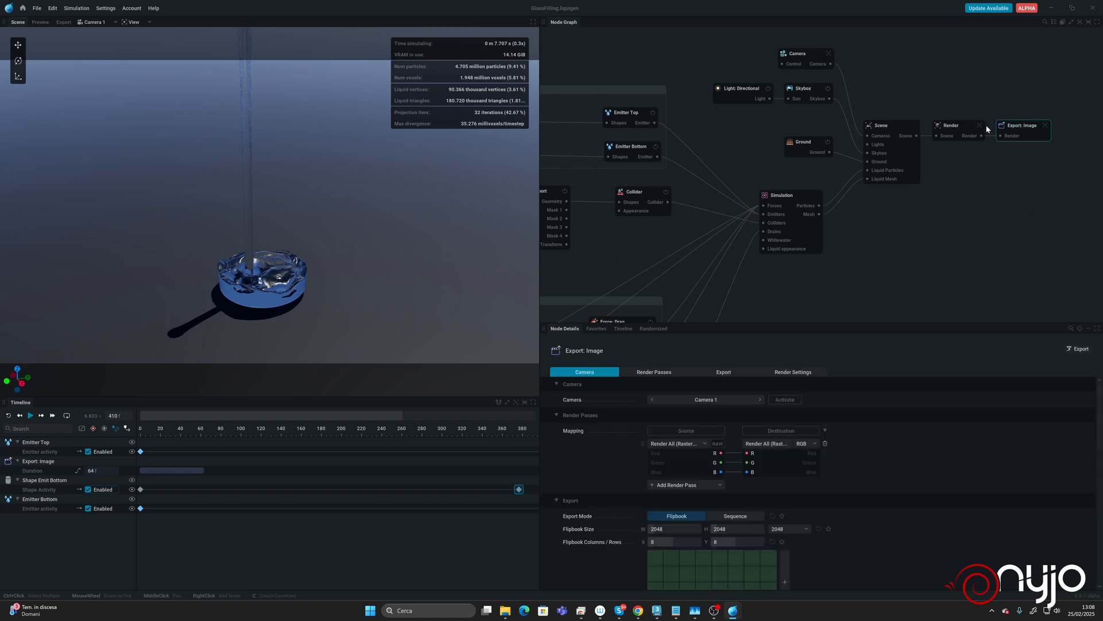
click(951, 134)
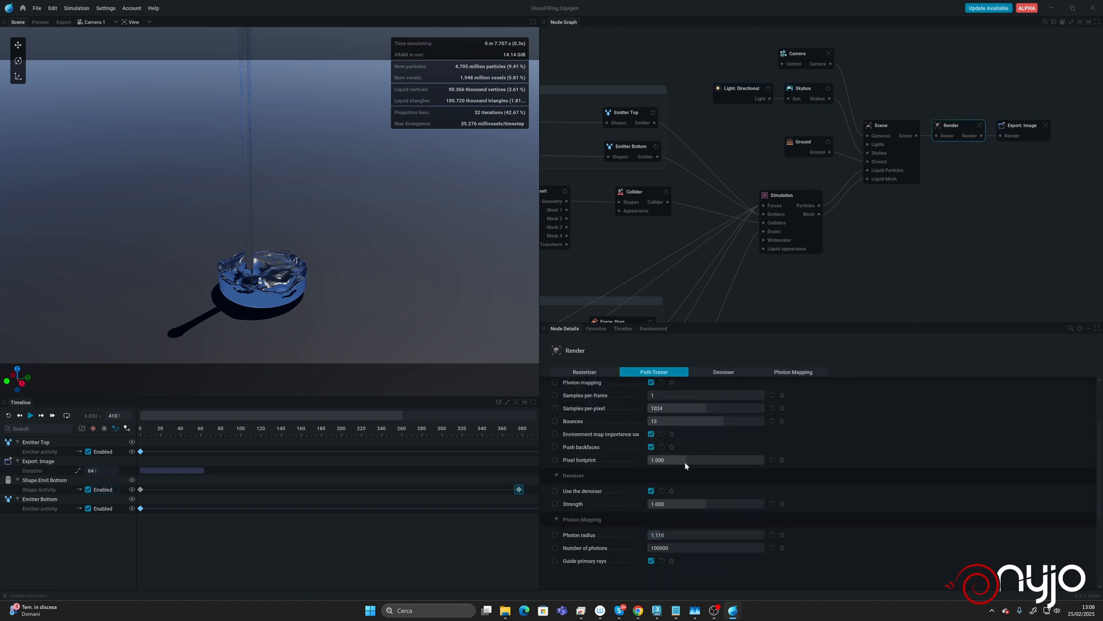
scroll(687, 457, up, 2)
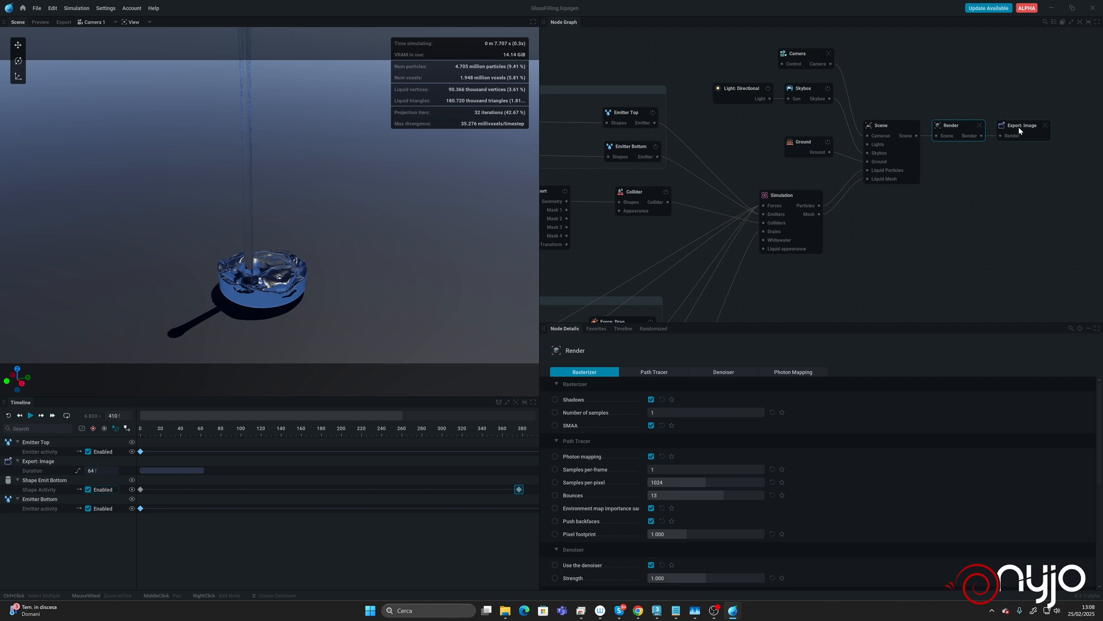
click(1020, 132)
click(707, 446)
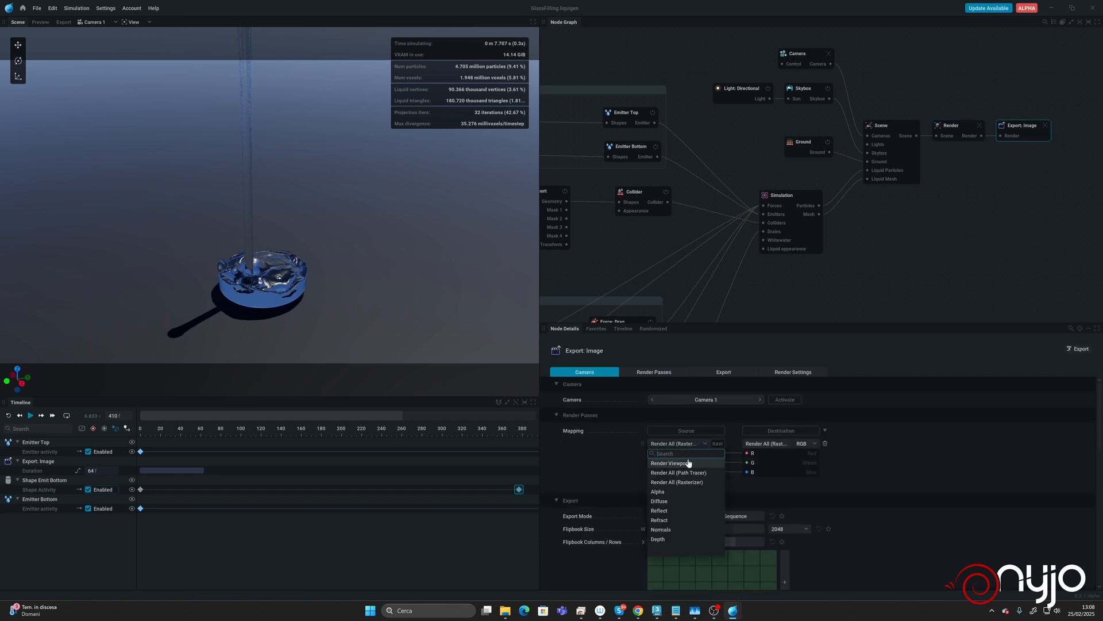
click(682, 460)
Set the image export mode to Sequence with a 720p image size and 700 frames
click(736, 516)
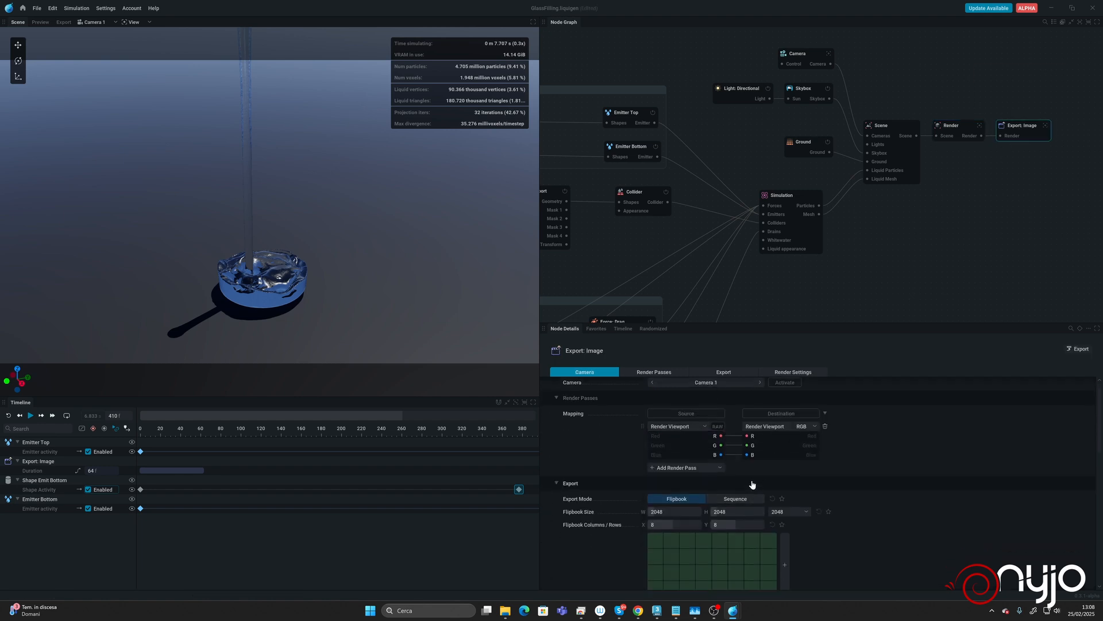
click(791, 511)
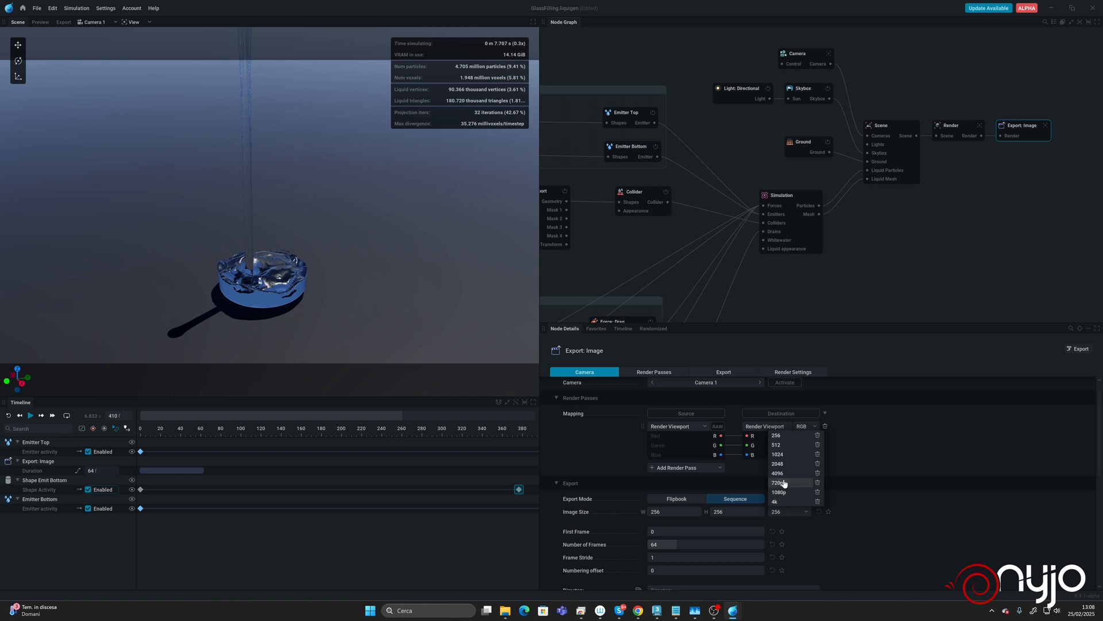
click(787, 484)
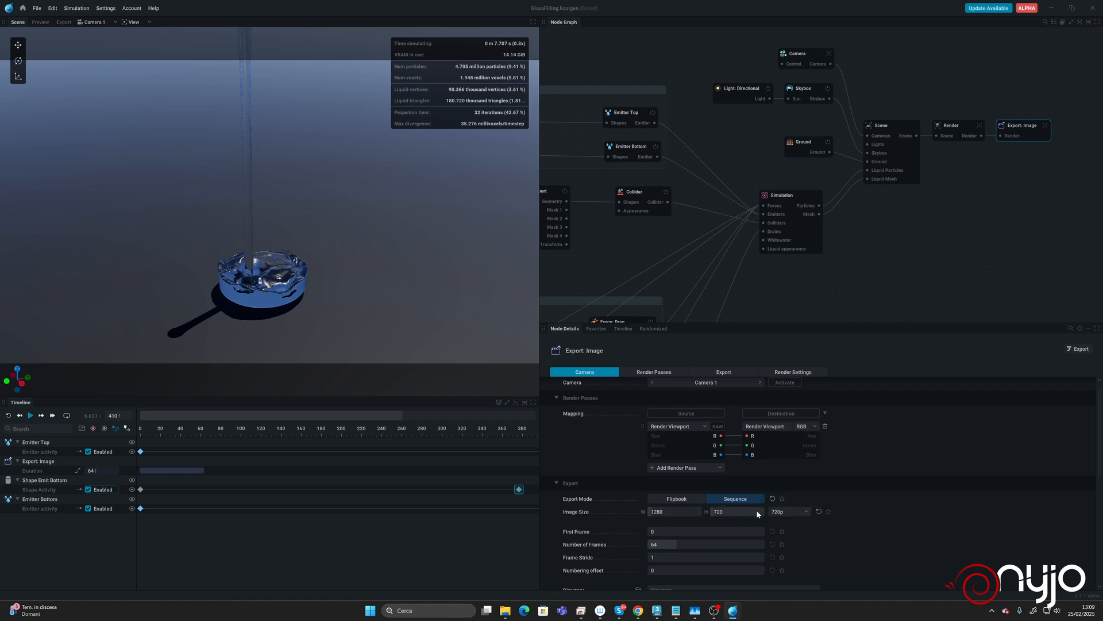
double_click(693, 544)
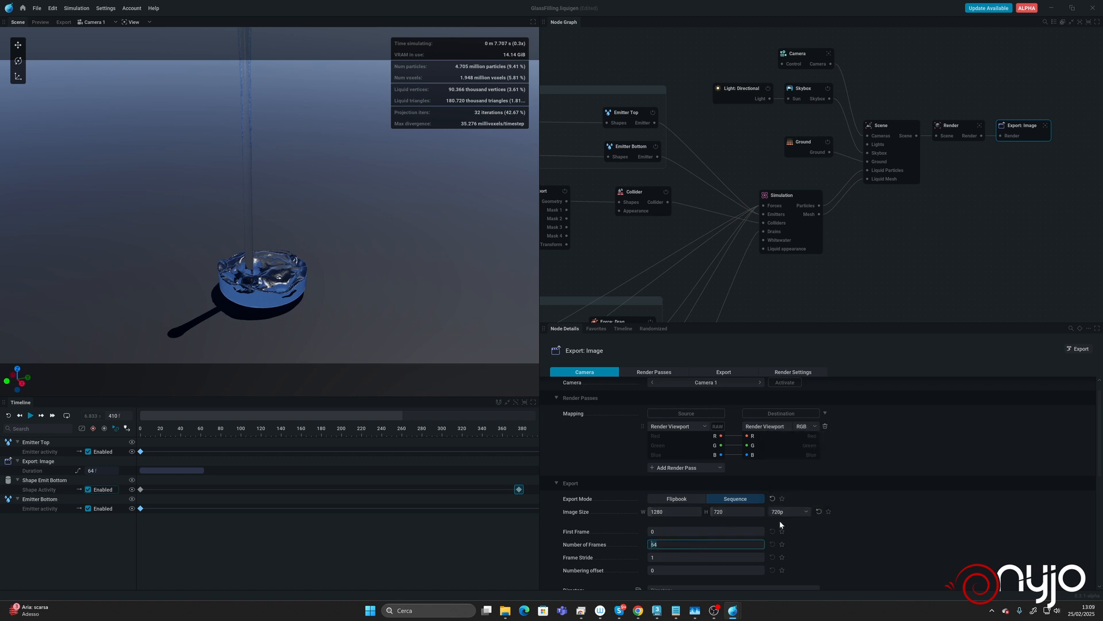
text(700)
key(Return)
Create a folder named GlassOfWater inside D:/Orange/Preview and set it as the image export directory
scroll(826, 570, down, 3)
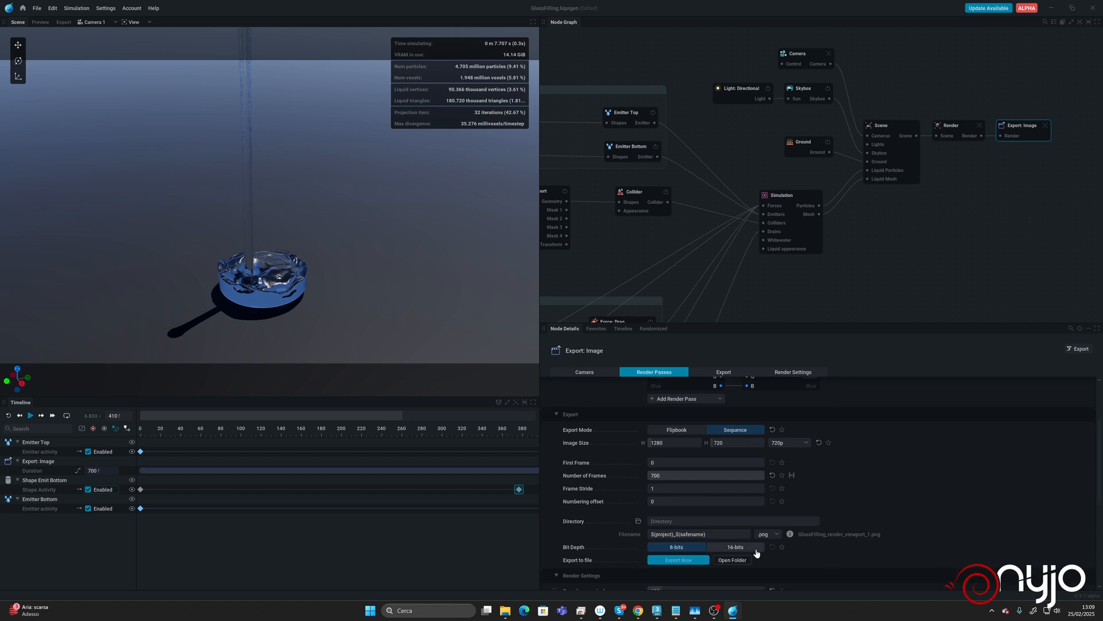
click(638, 521)
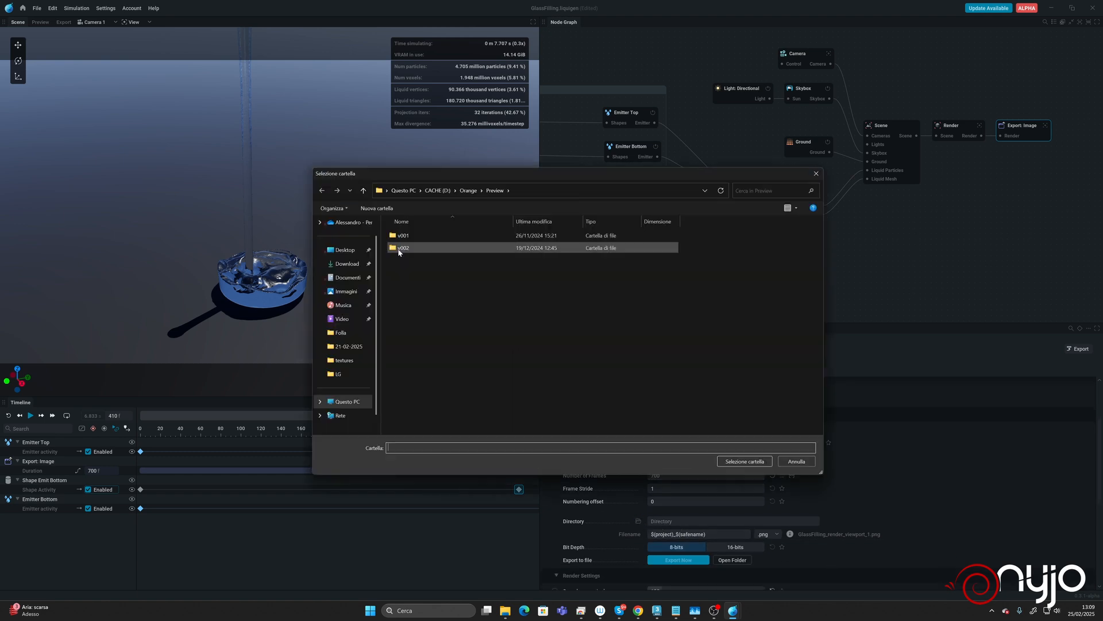
click(467, 191)
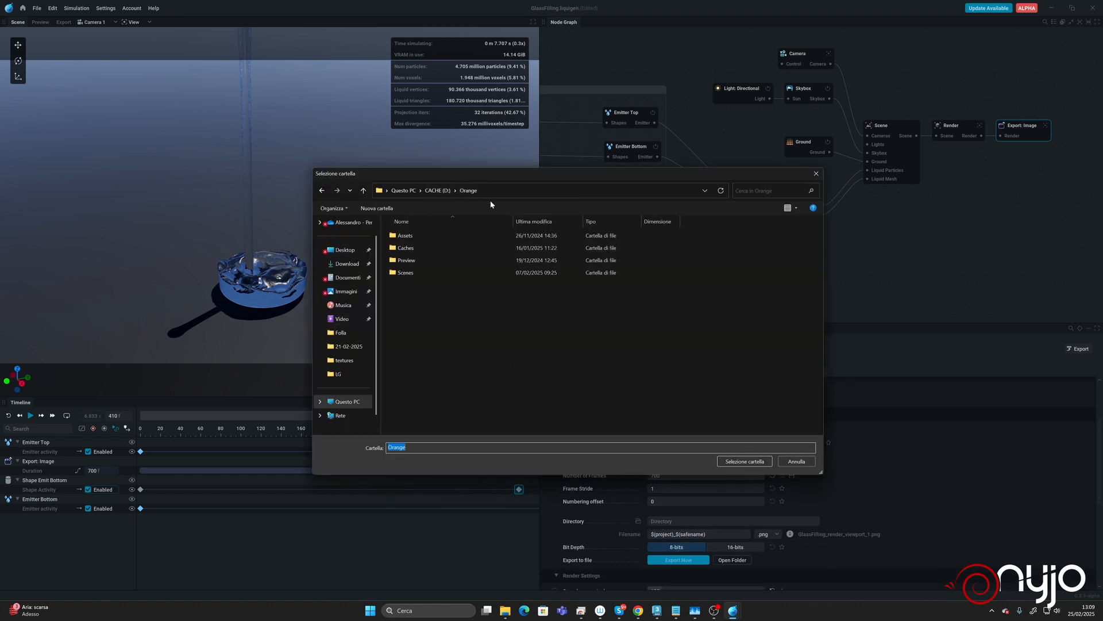
double_click(410, 260)
click(385, 214)
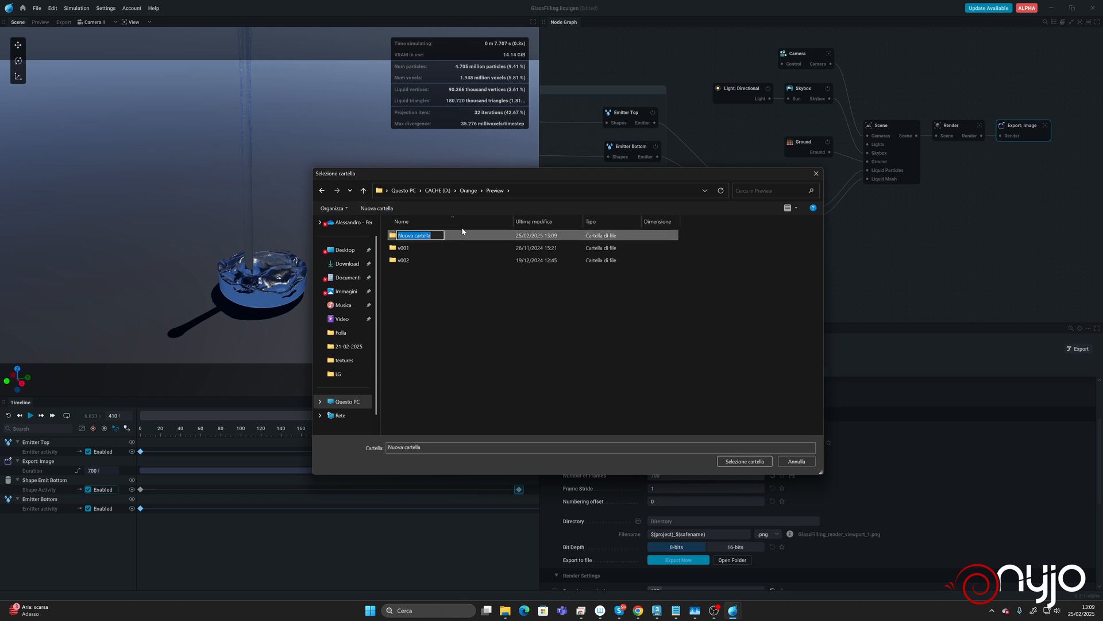
text(GlassOfWater)
key(Return)
key(Return)
click(744, 461)
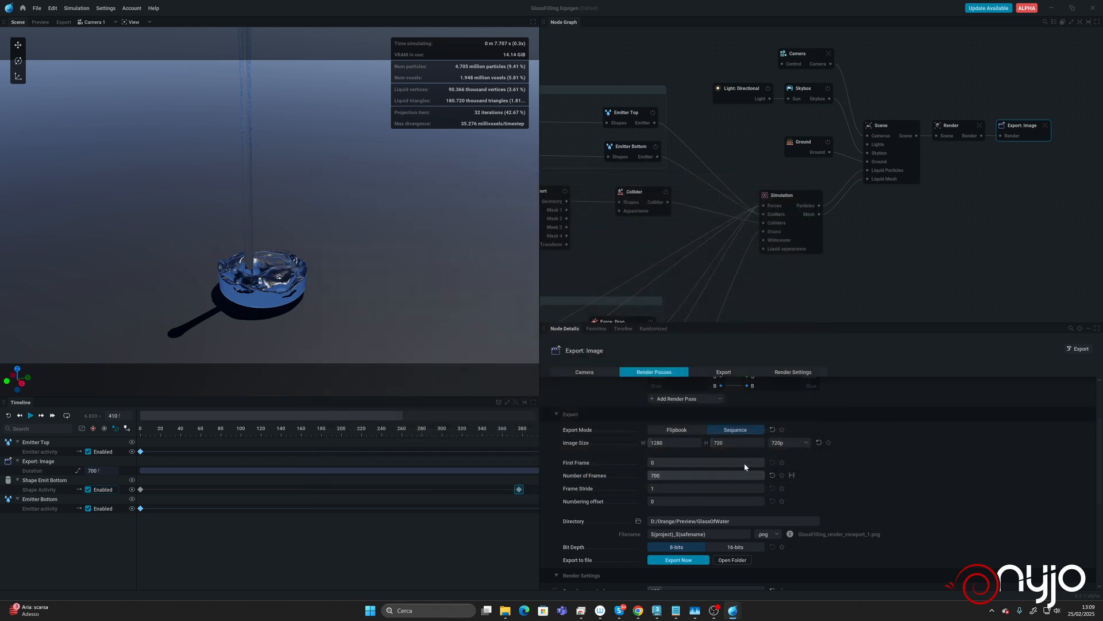
Append the four-digit frame number token #### to the export filename and export the PNG sequence
click(716, 534)
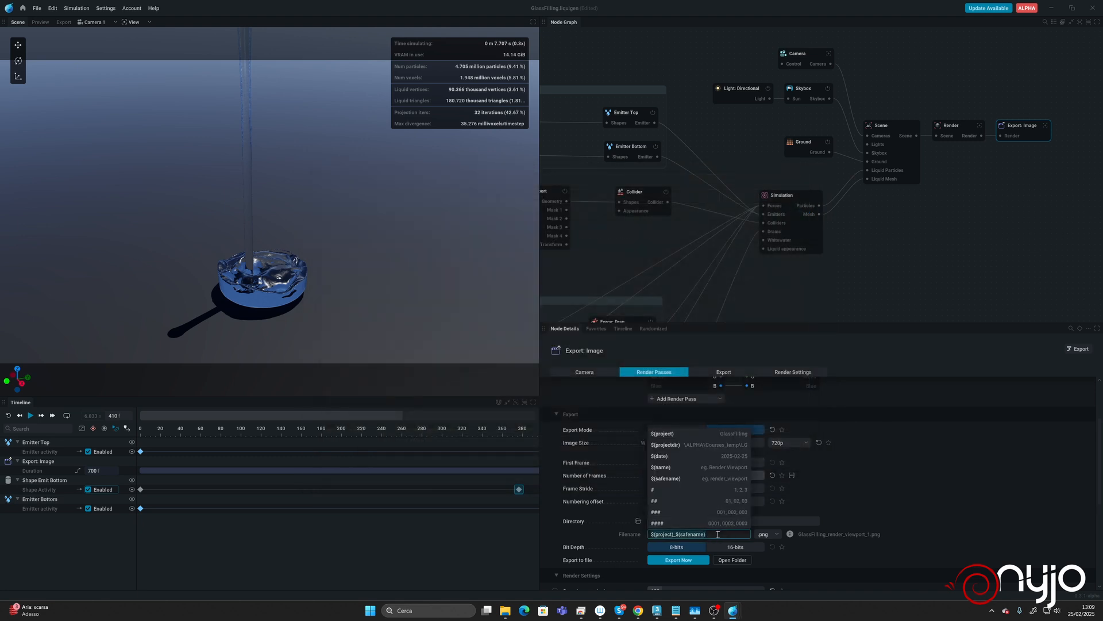
click(700, 523)
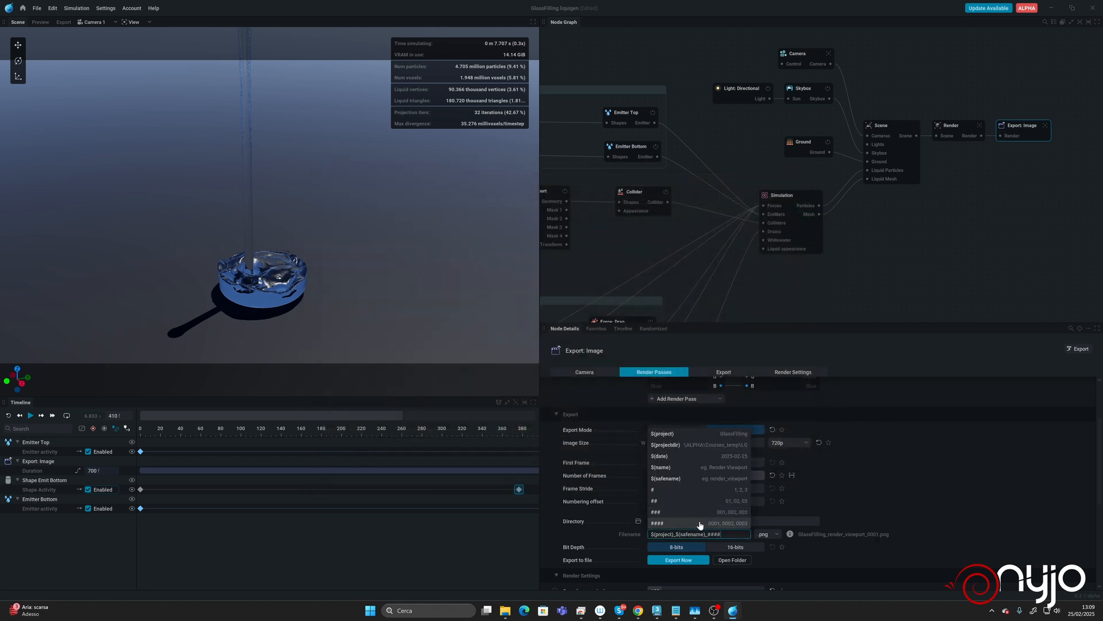
click(992, 480)
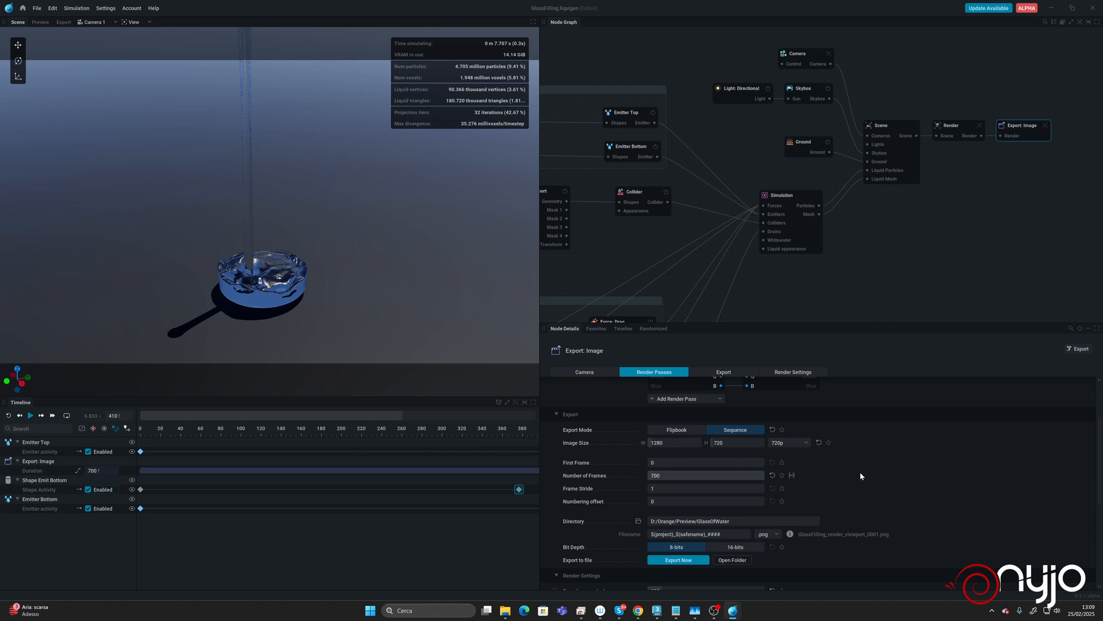
click(683, 560)
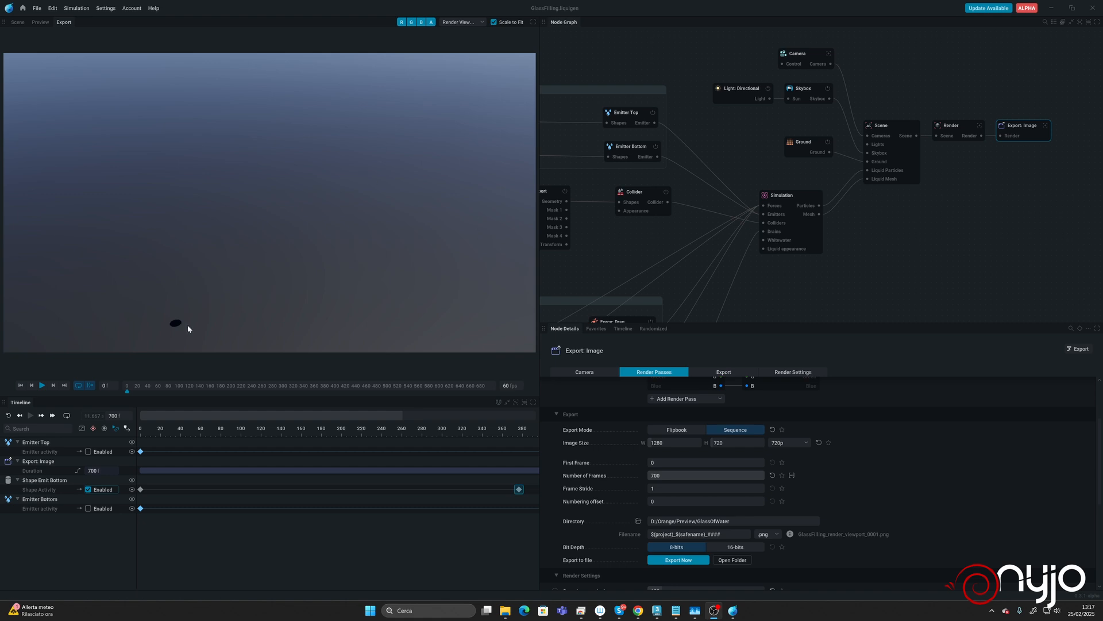
Play back the exported sequence, return to the scene view and reset the simulation
click(42, 385)
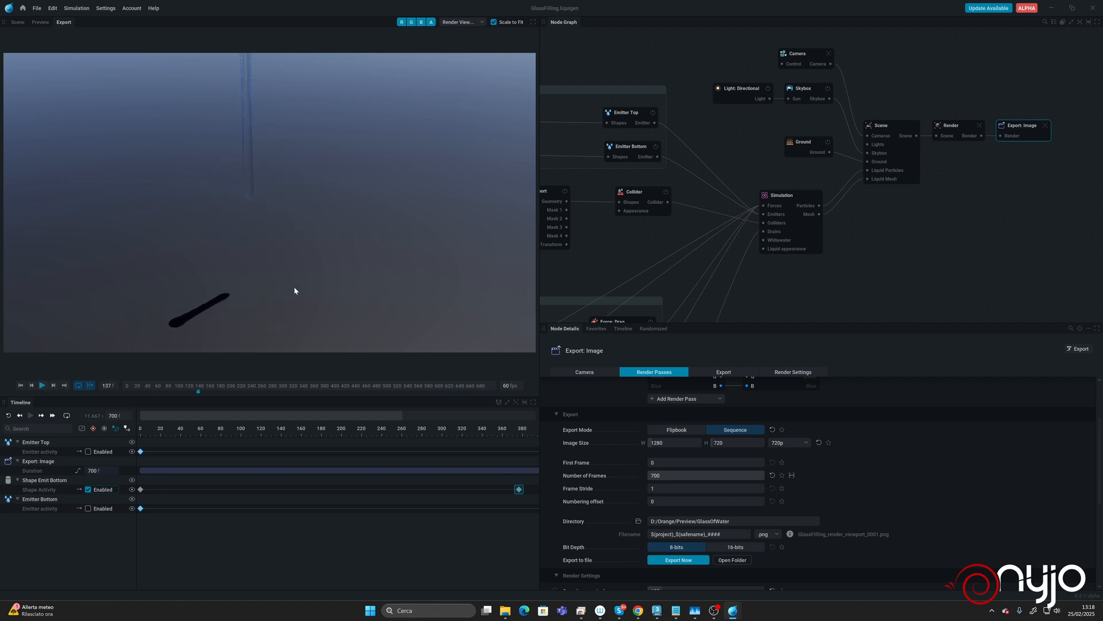
click(17, 23)
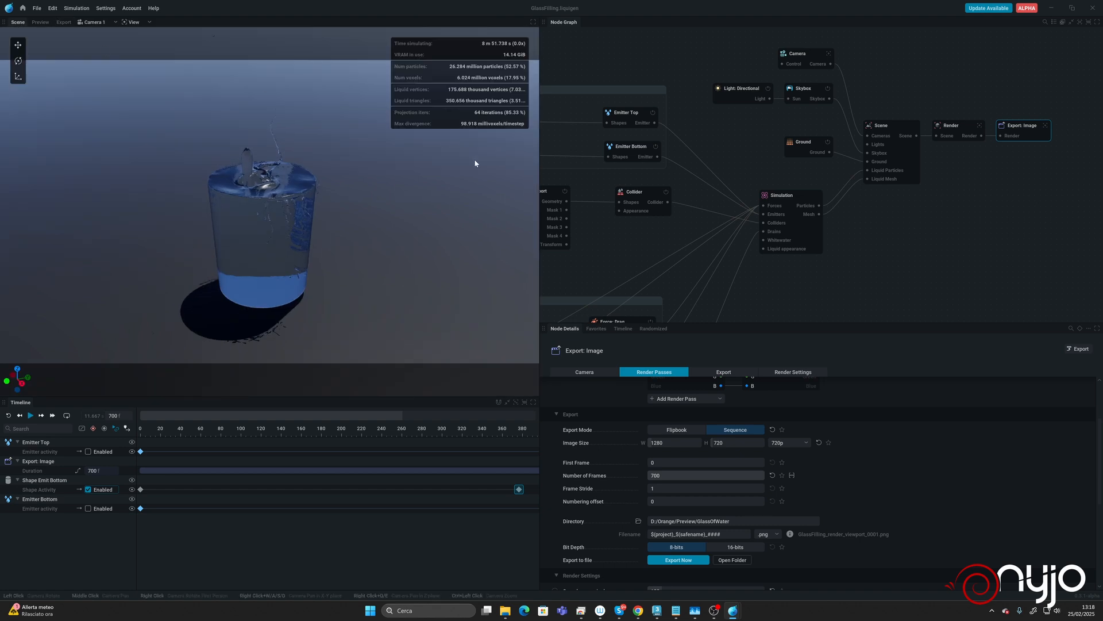
click(9, 415)
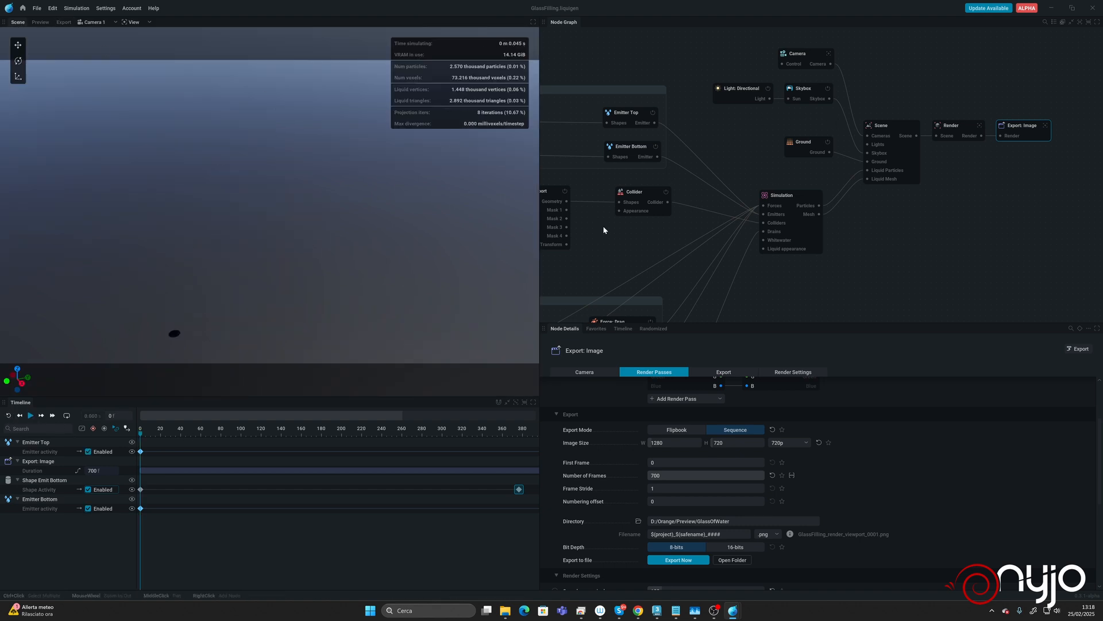
Keyframe Emitter Bottom's volume flow rate at 0 on frame 377, aligned with the Shape Emit Bottom activity keyframe
middle_drag(409, 538, 212, 553)
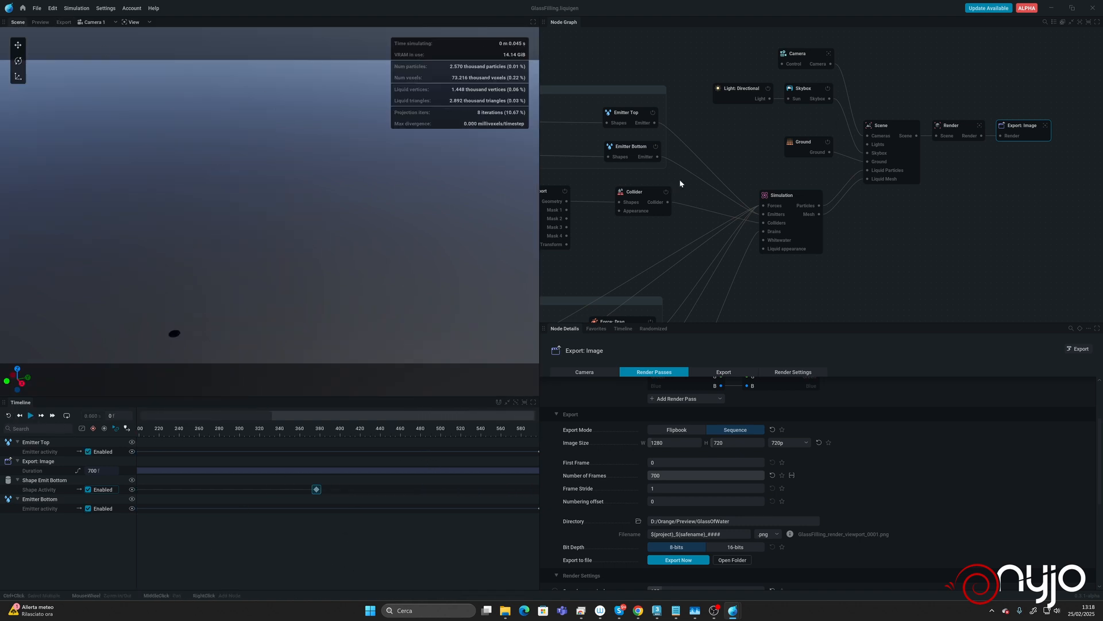
middle_drag(644, 121, 823, 143)
click(810, 168)
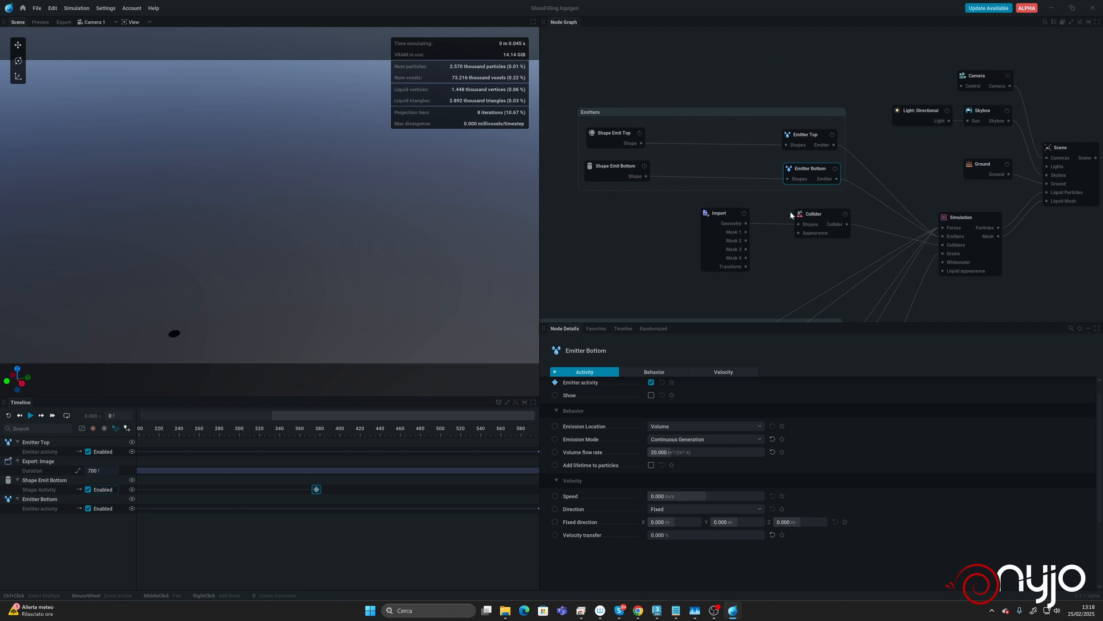
click(318, 435)
drag(318, 435, 315, 435)
click(132, 415)
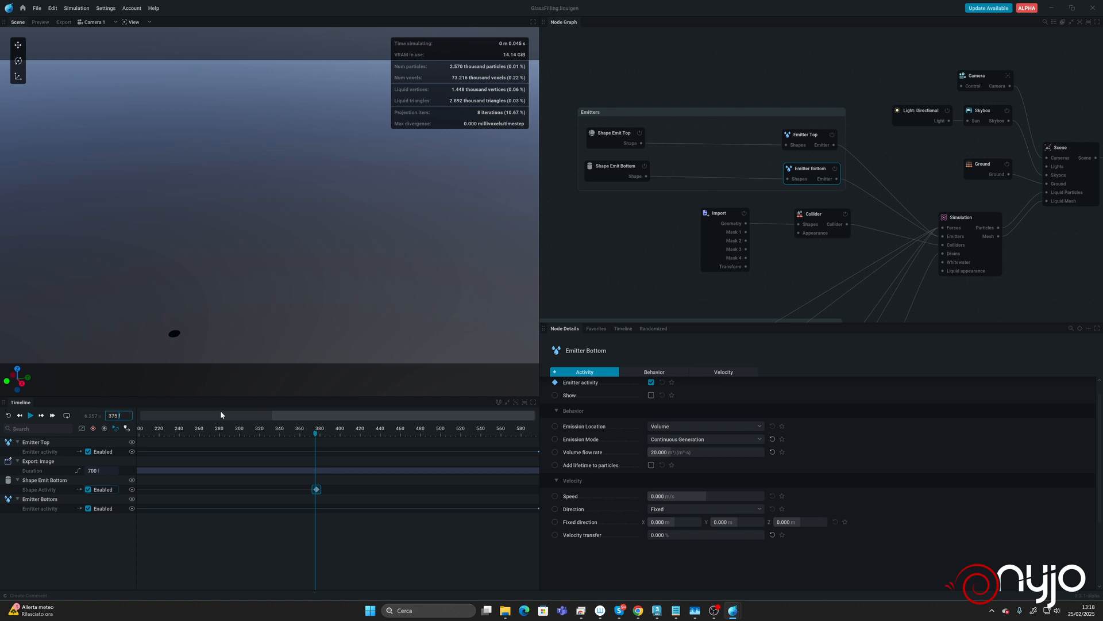
click(316, 489)
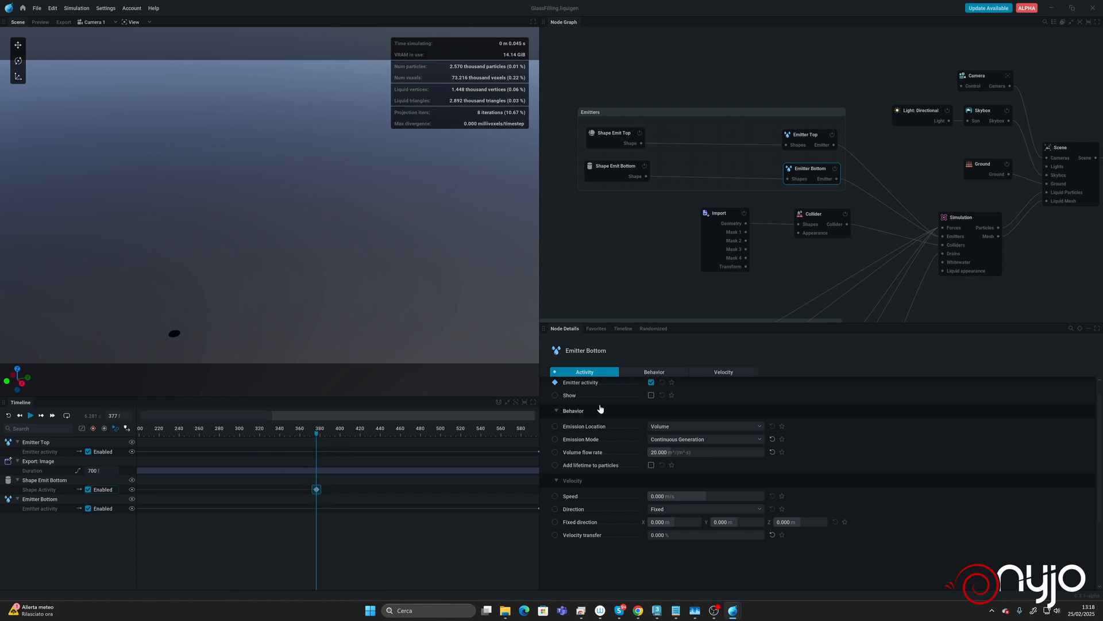
click(555, 452)
click(672, 453)
drag(701, 452, 652, 459)
text(0)
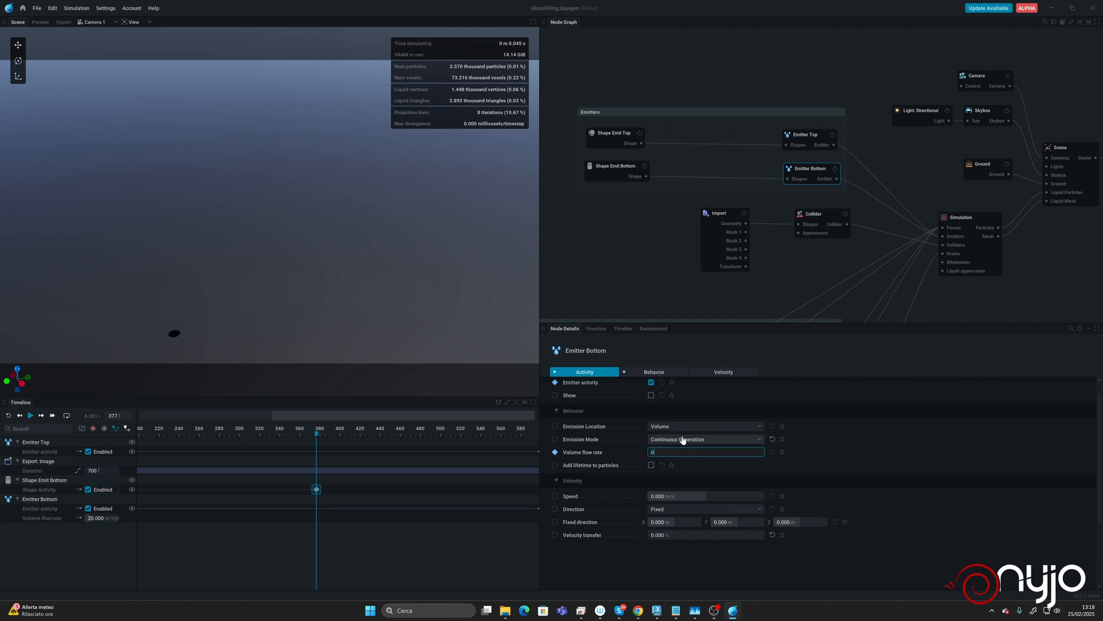
key(Return)
Keyframe Emitter Bottom's volume flow rate at 20 on frame 500
drag(378, 436, 441, 439)
click(127, 415)
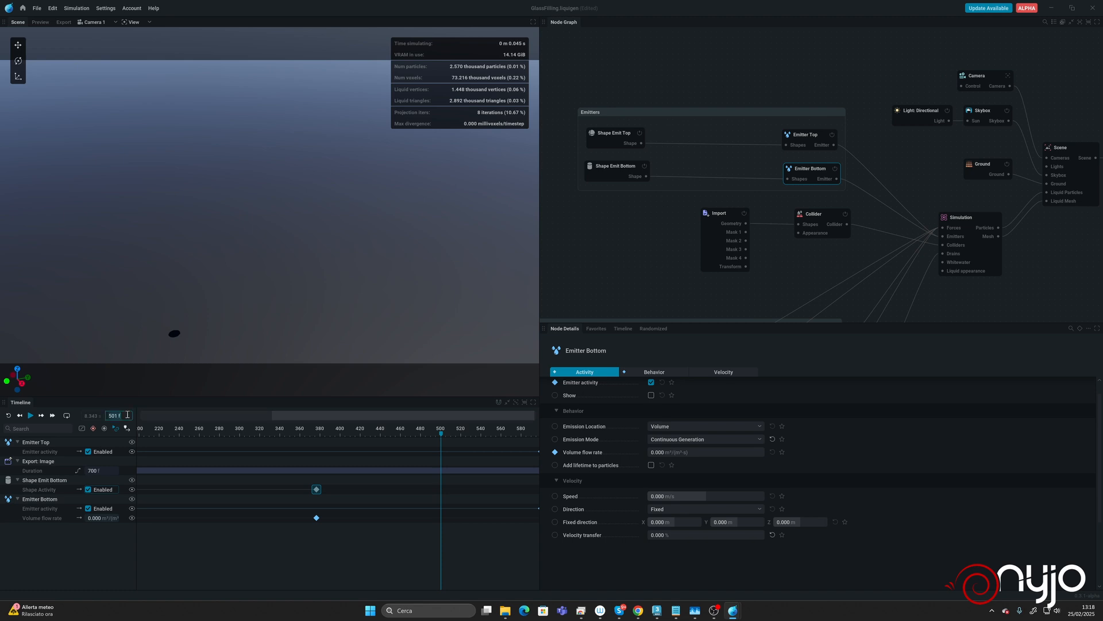
text(500)
key(Return)
click(677, 454)
text(20)
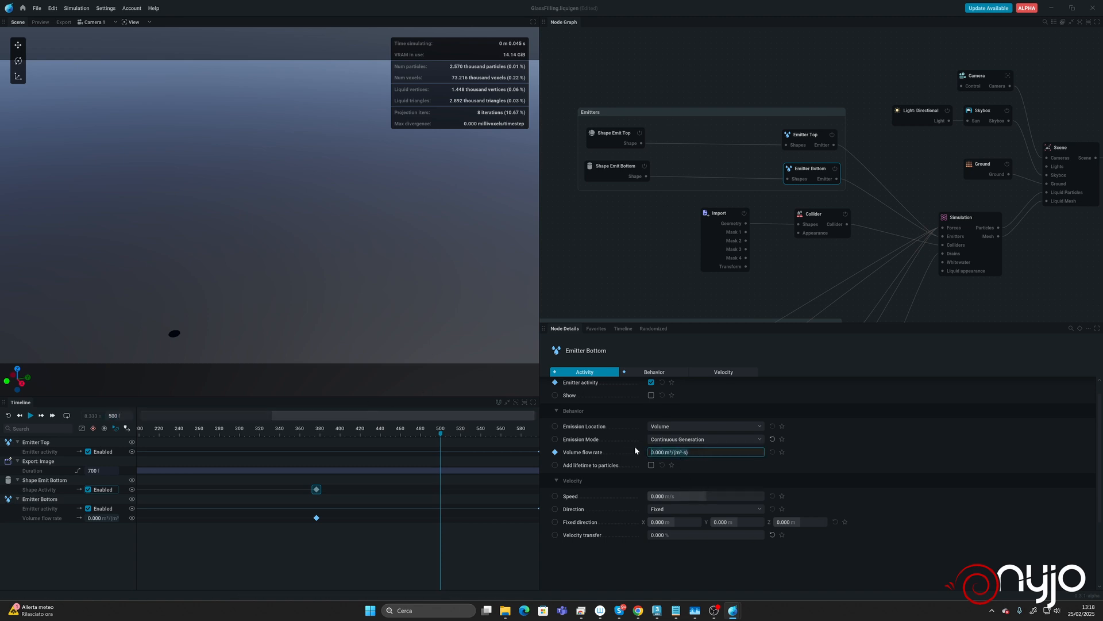
key(Return)
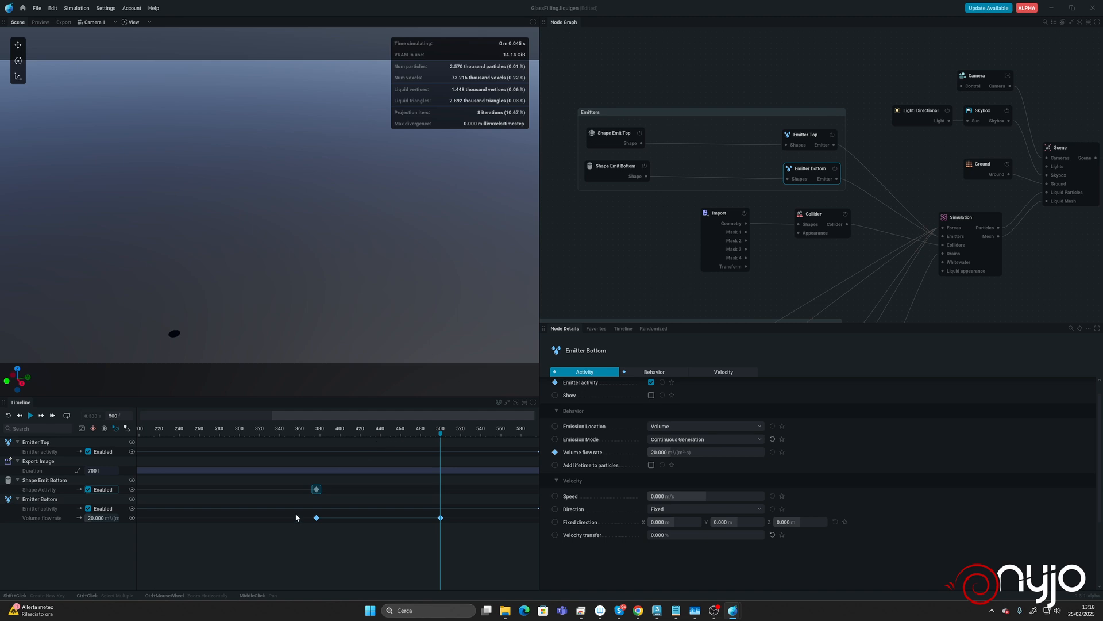
Reset the simulation and run it to about frame 492 to check the gradual filling
click(8, 415)
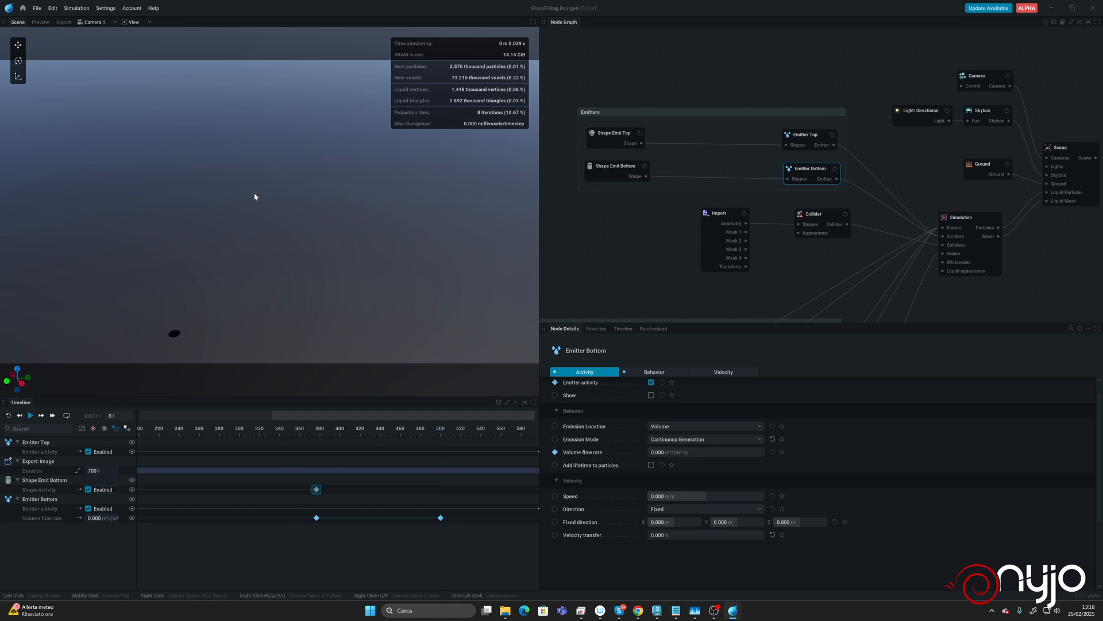
key(space)
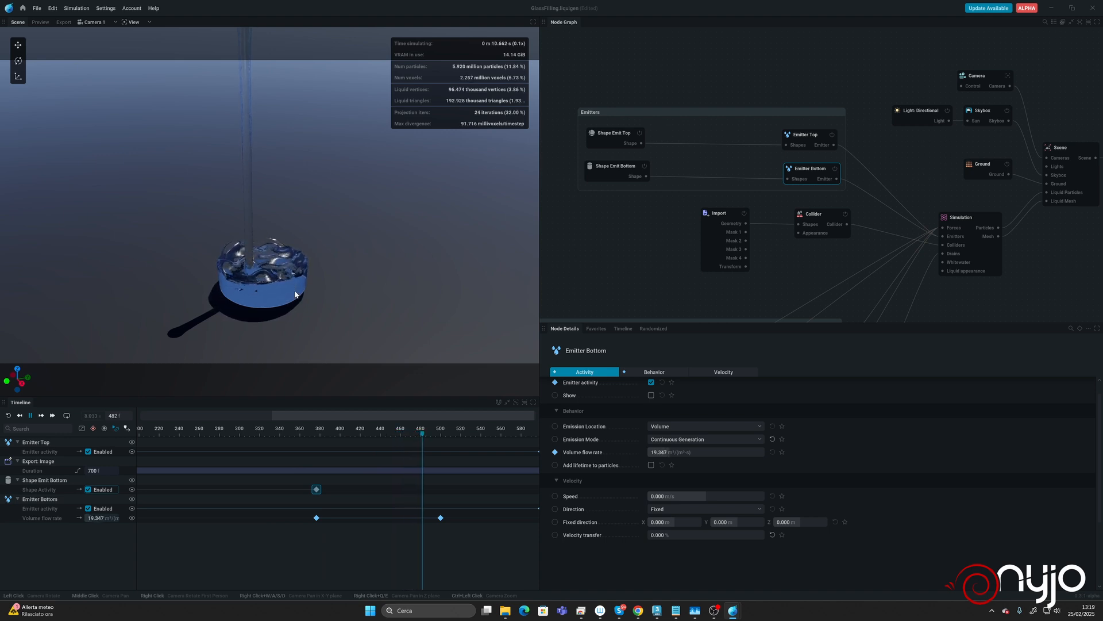
key(space)
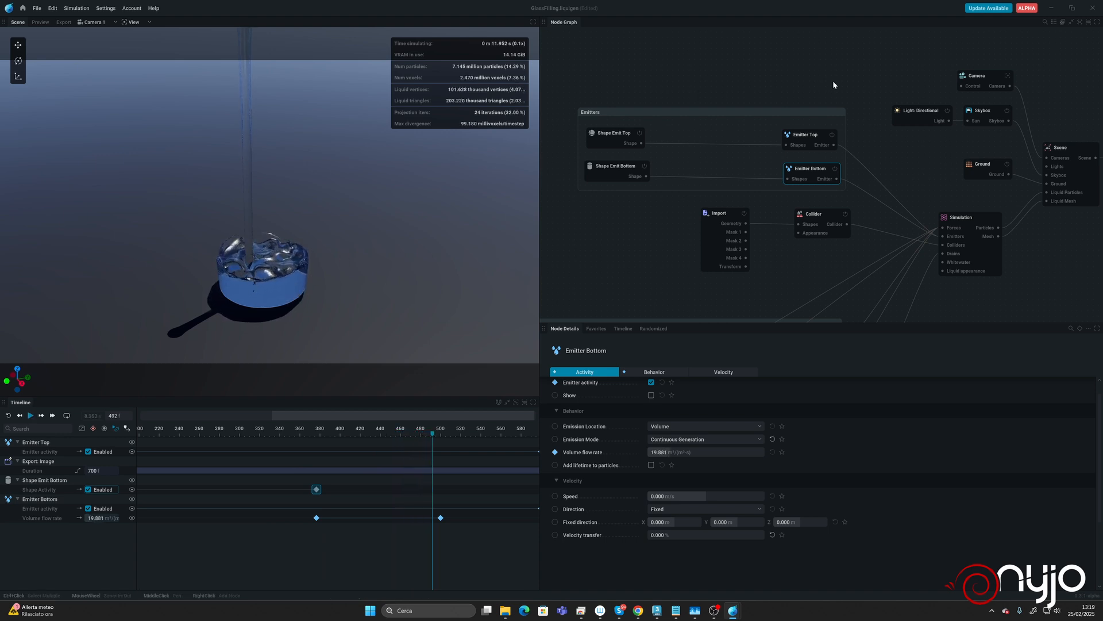
Try a volume flow rate of 20 on Emitter Top and rerun the simulation to about frame 508
click(816, 135)
click(674, 469)
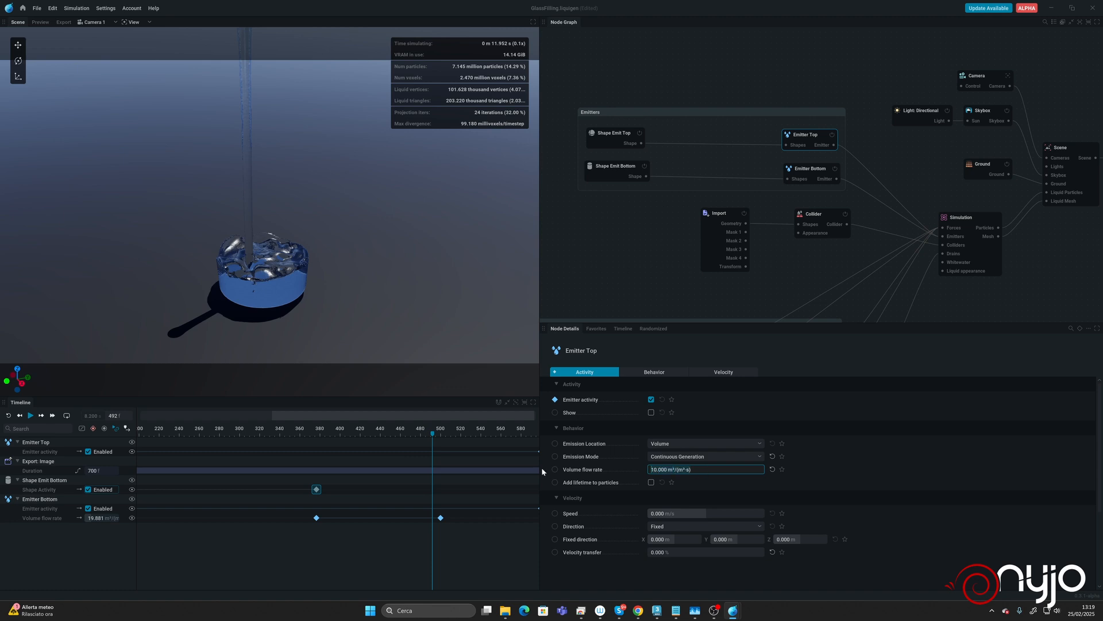
text(20)
key(Return)
key(r)
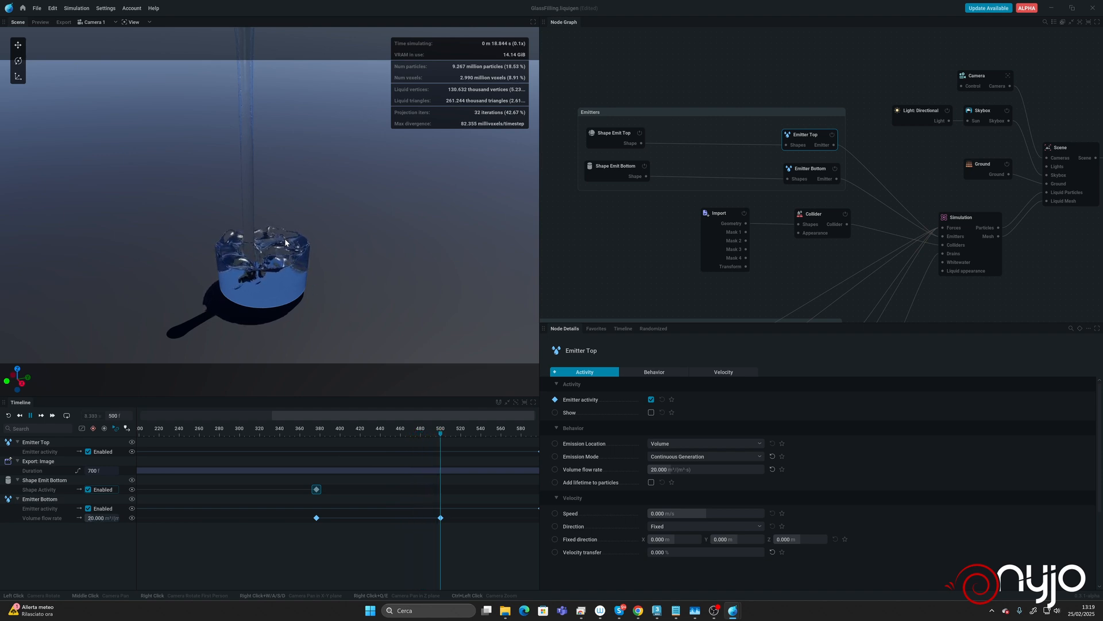
key(space)
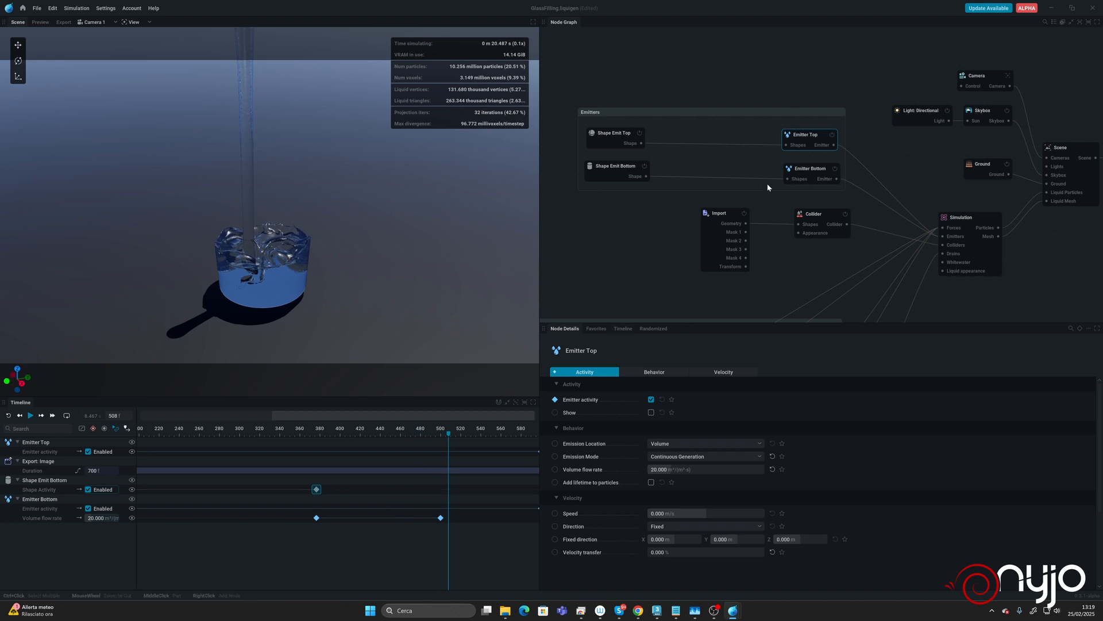
Set Emitter Top's volume flow rate to 30
click(683, 470)
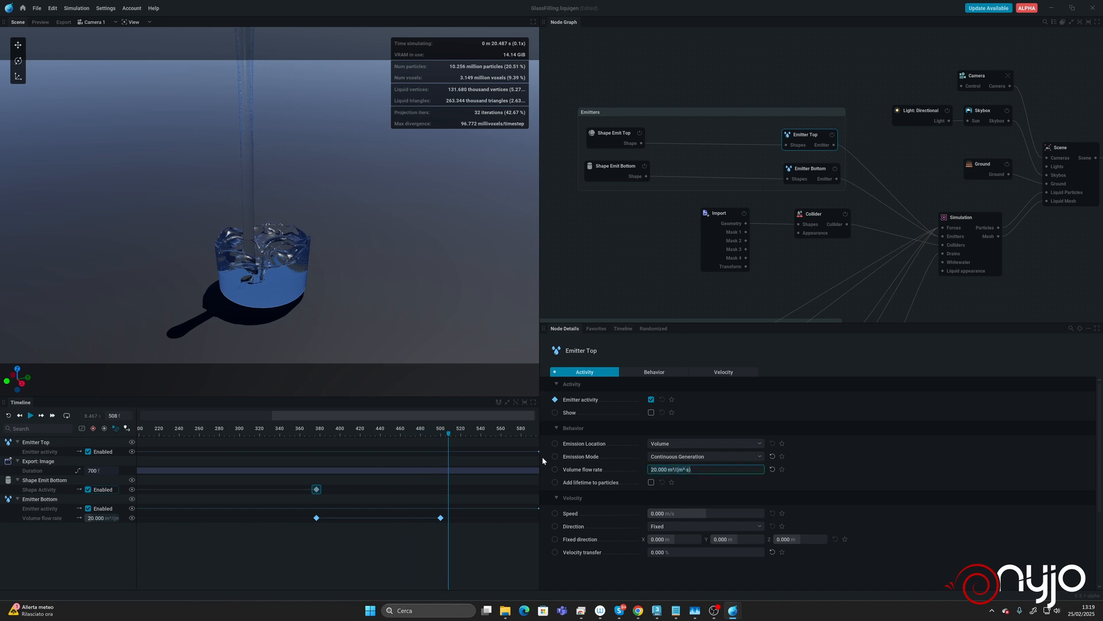
text(30)
key(Return)
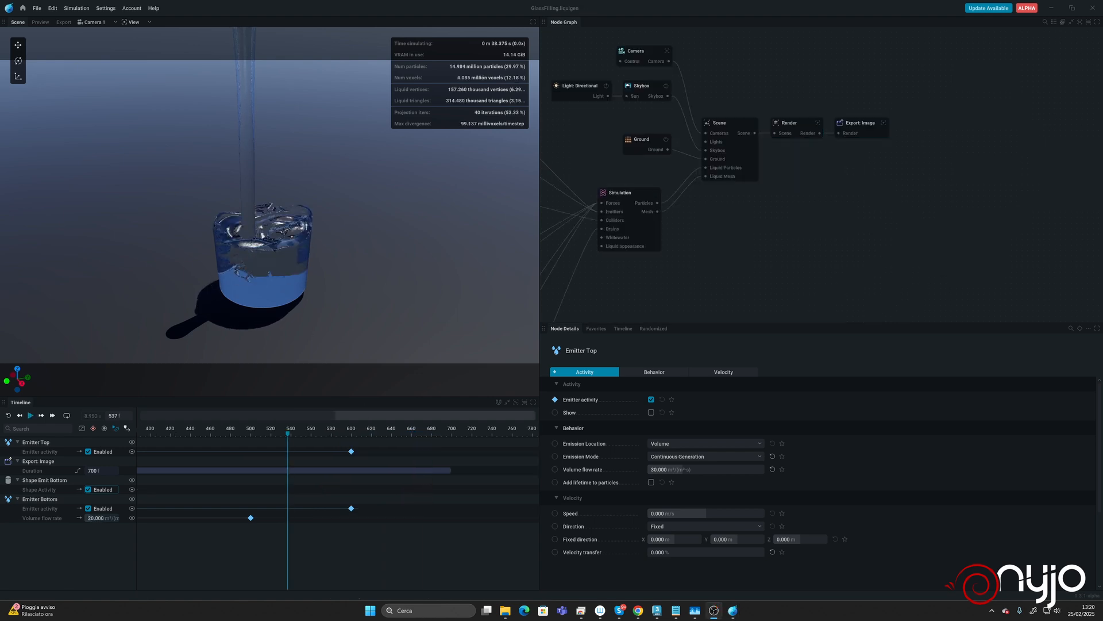
Move the Emitter Top and Emitter Bottom activity keyframes from frame 600 to about frame 700 and reset the simulation
click(352, 451)
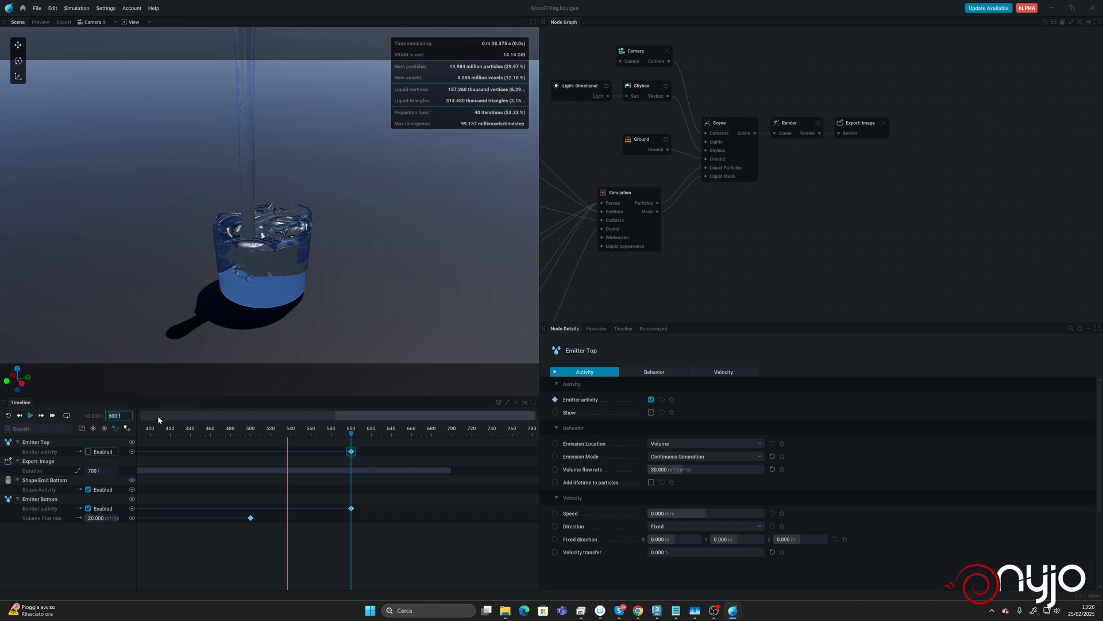
text(700)
key(Return)
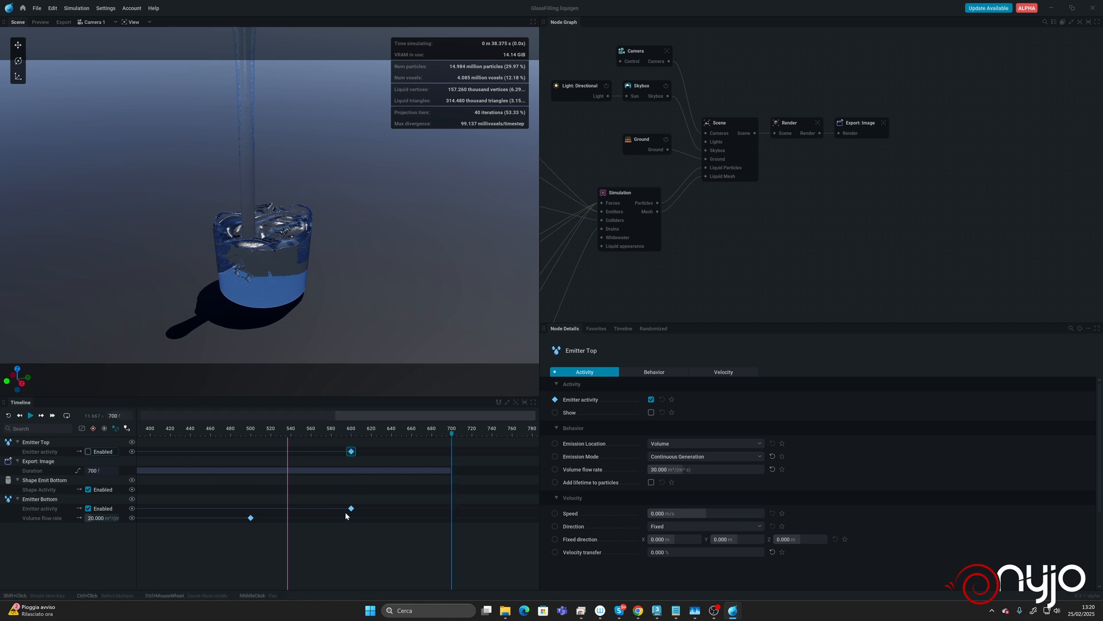
click(351, 450)
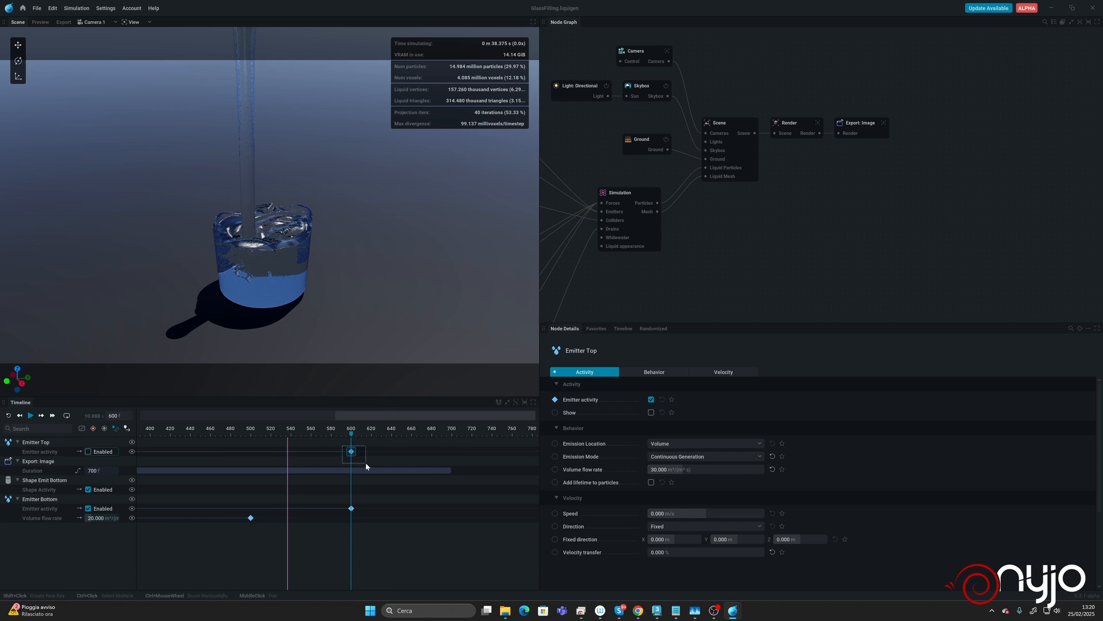
drag(352, 453, 452, 453)
drag(352, 509, 453, 508)
click(8, 415)
Set the Export: Image node's number of frames to 800
click(852, 125)
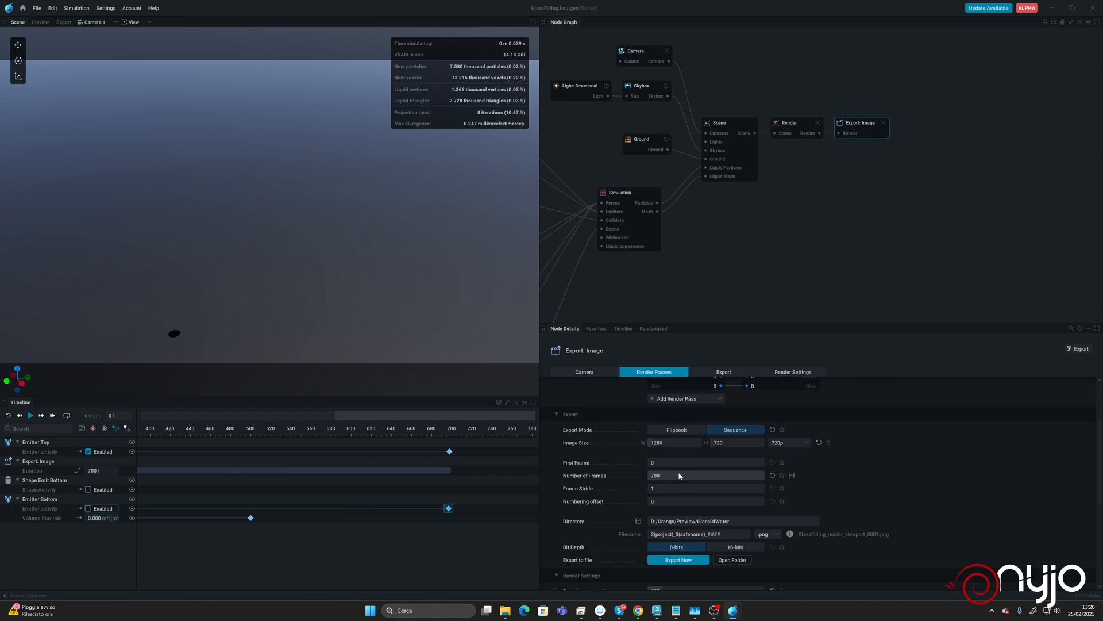
click(660, 476)
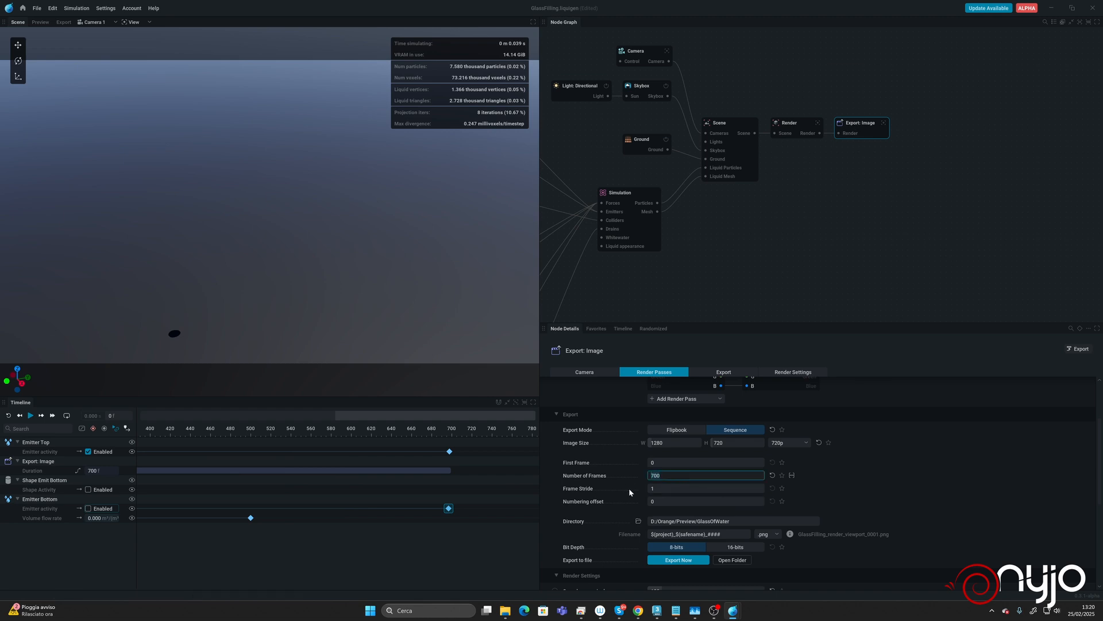
key(BackSpace)
key(BackSpace)
key(BackSpace)
text(800)
key(Return)
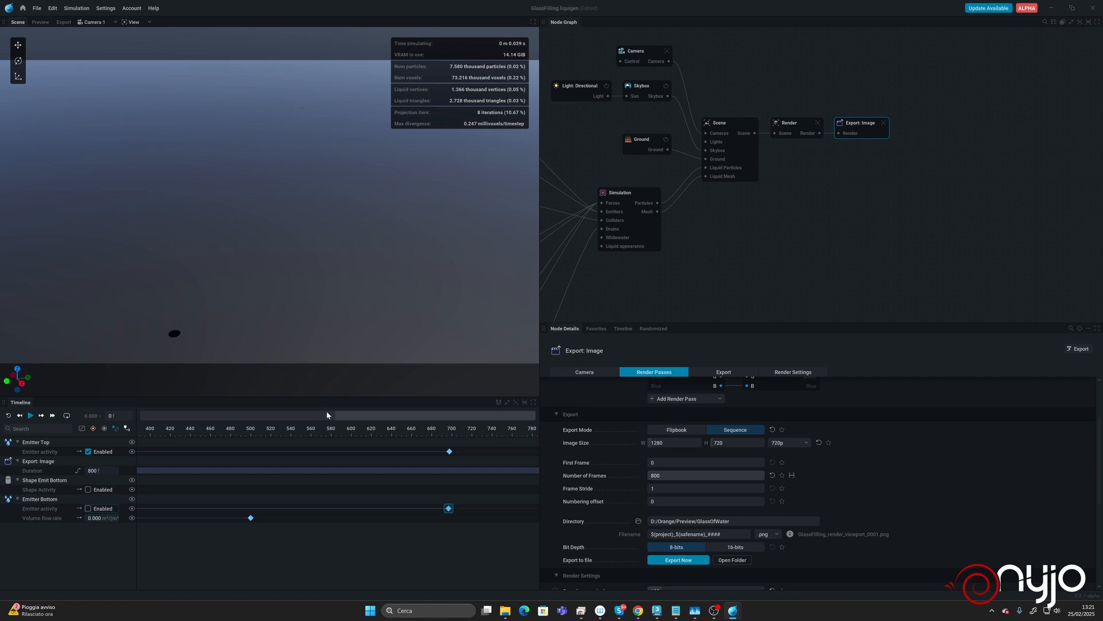
Save the project, export the image sequence over the existing files, and pause the exported sequence's playback
key(ctrl+s)
mouse_move(715, 610)
click(679, 560)
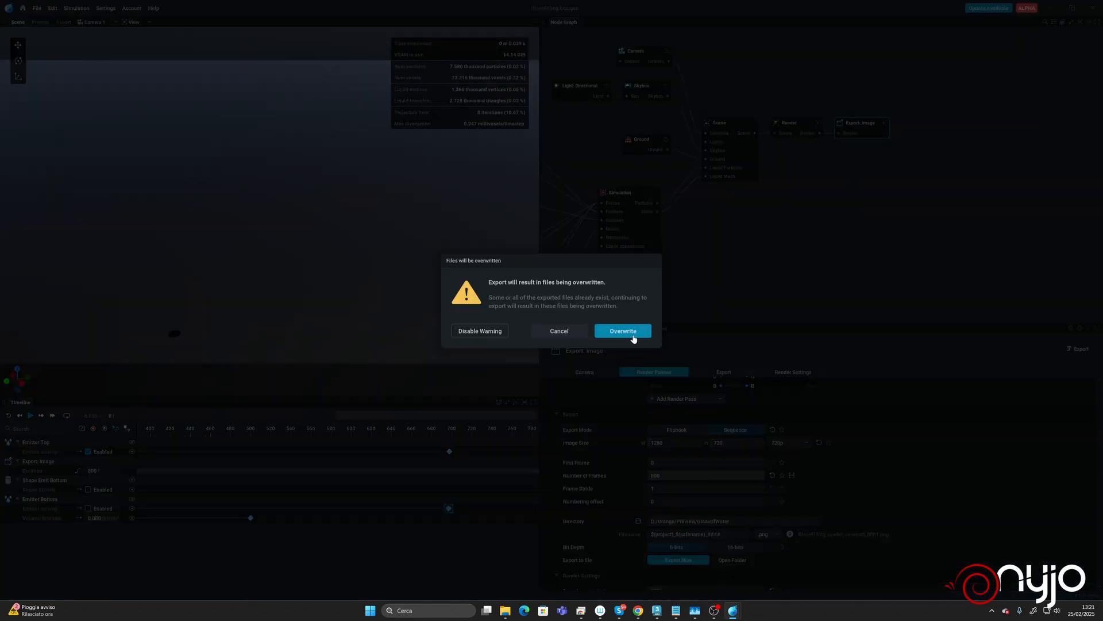
click(626, 333)
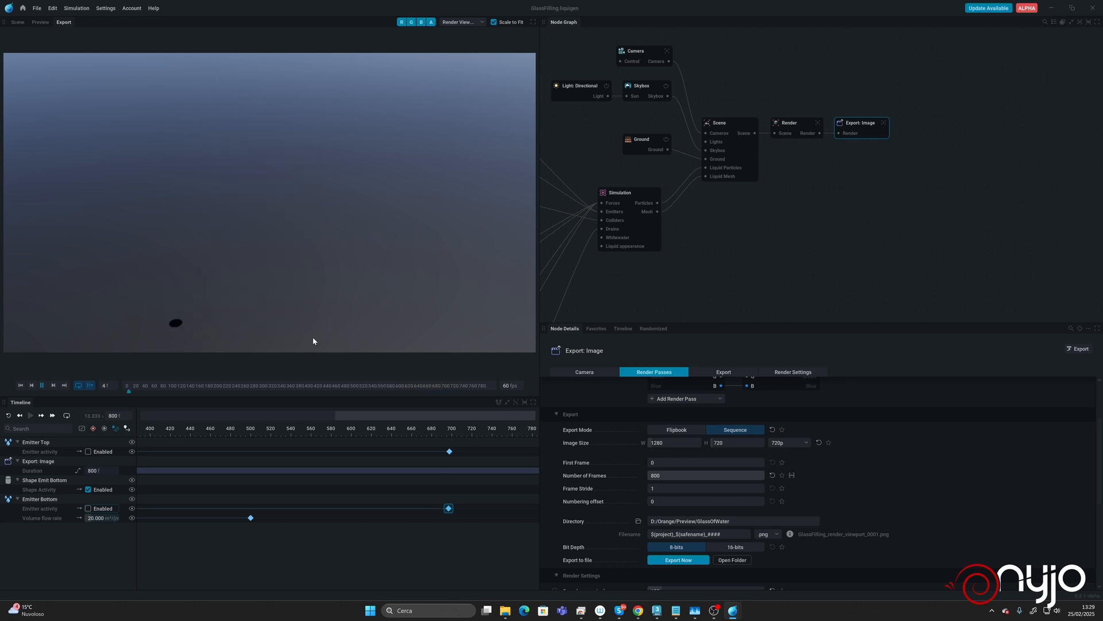
click(41, 385)
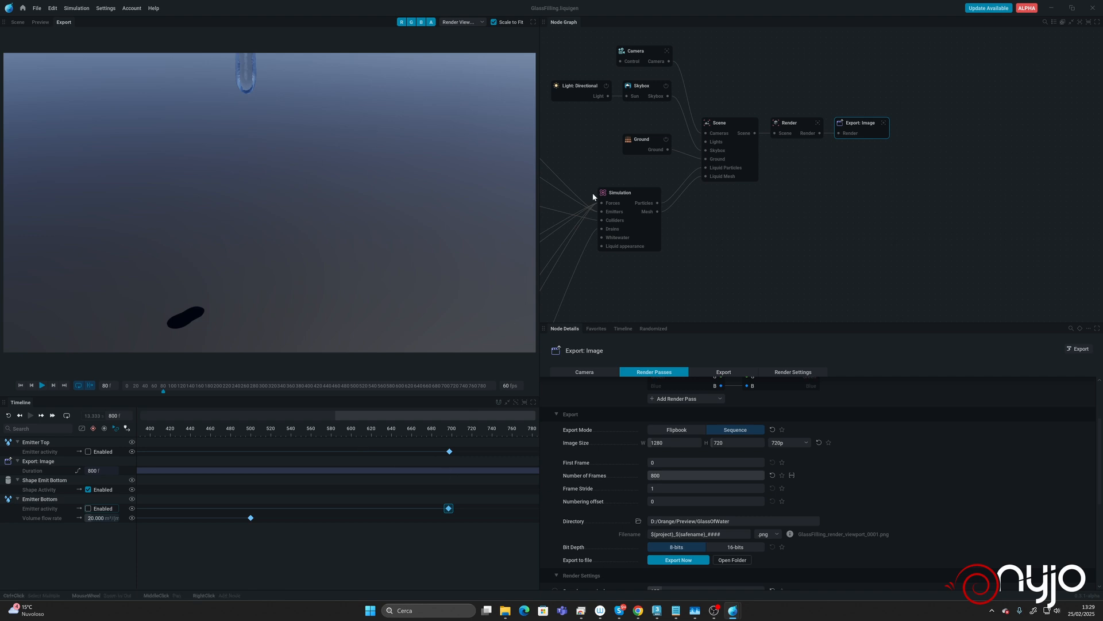
Show the simulated scene through the Default camera and orbit around the filled glass to inspect the liquid
middle_drag(605, 172, 699, 163)
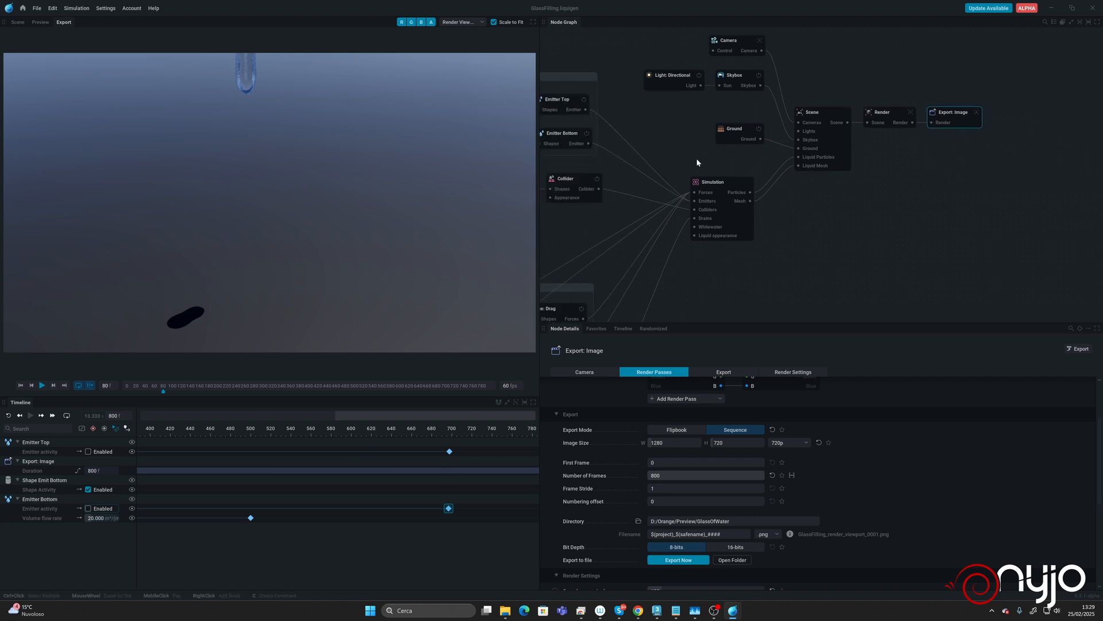
click(18, 22)
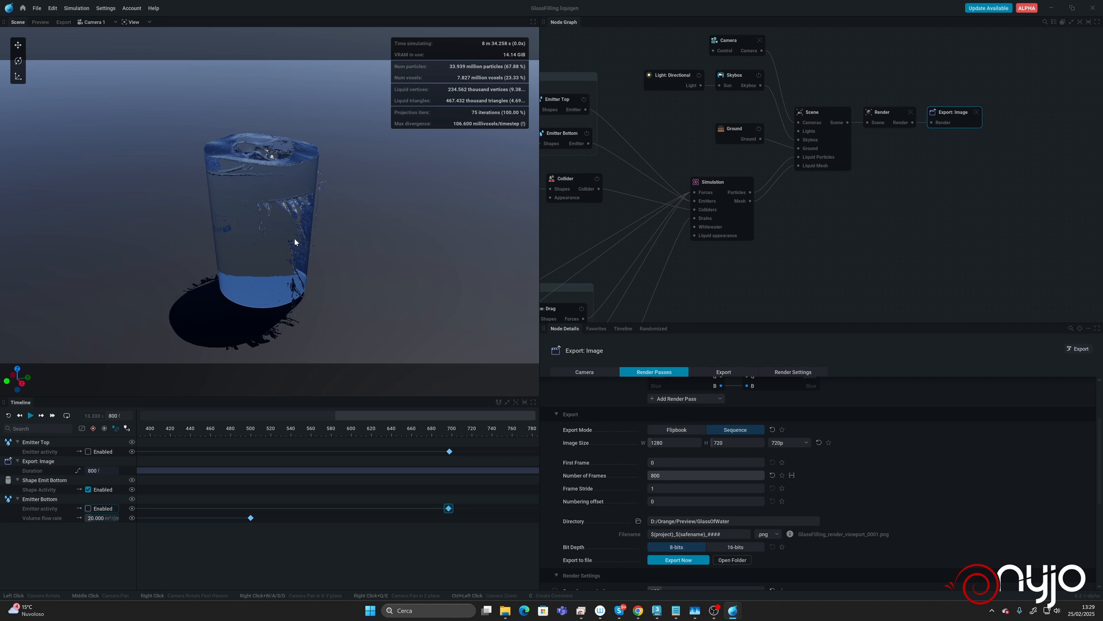
click(92, 21)
click(99, 33)
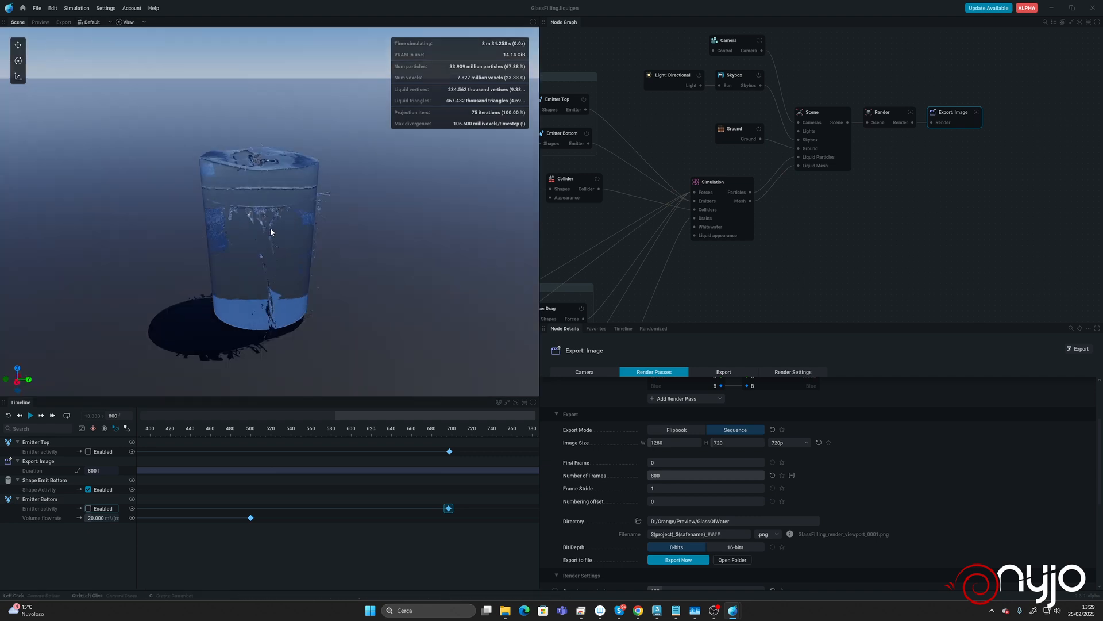
drag(308, 217, 246, 227)
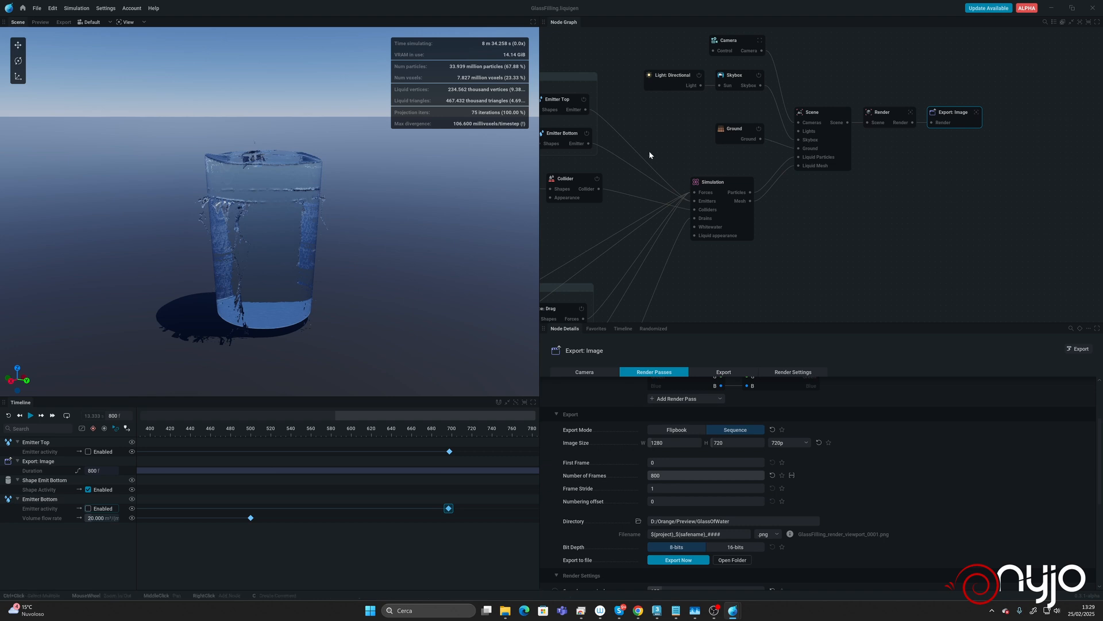
Set Emitter Bottom's volume flow rate keyframe at frame 500 to 10
middle_drag(649, 151, 749, 153)
middle_drag(664, 141, 746, 143)
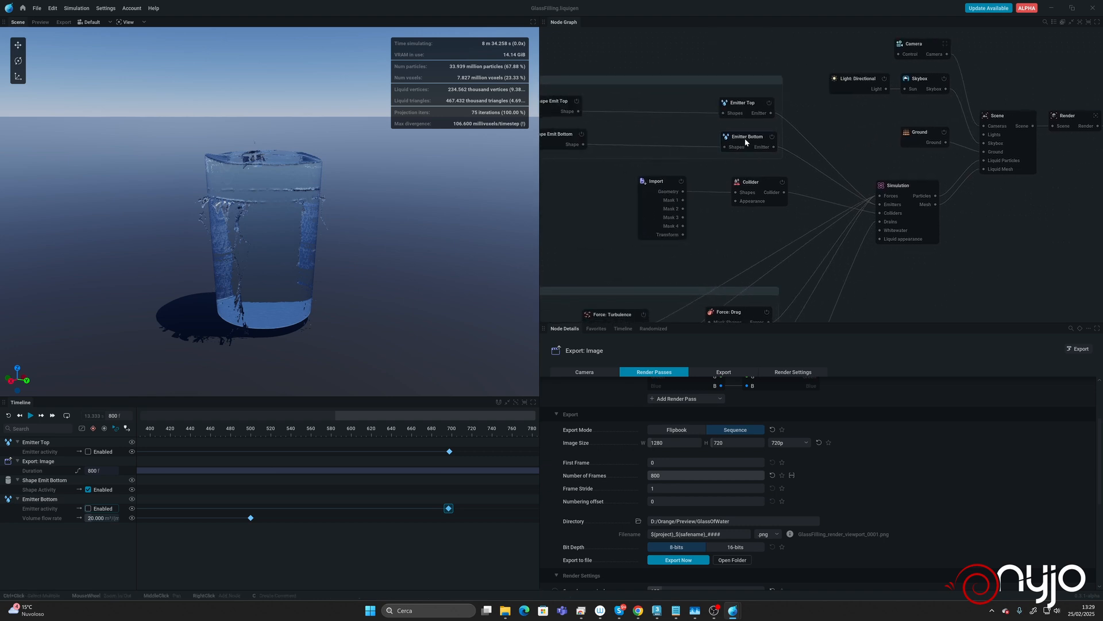
click(745, 142)
click(662, 452)
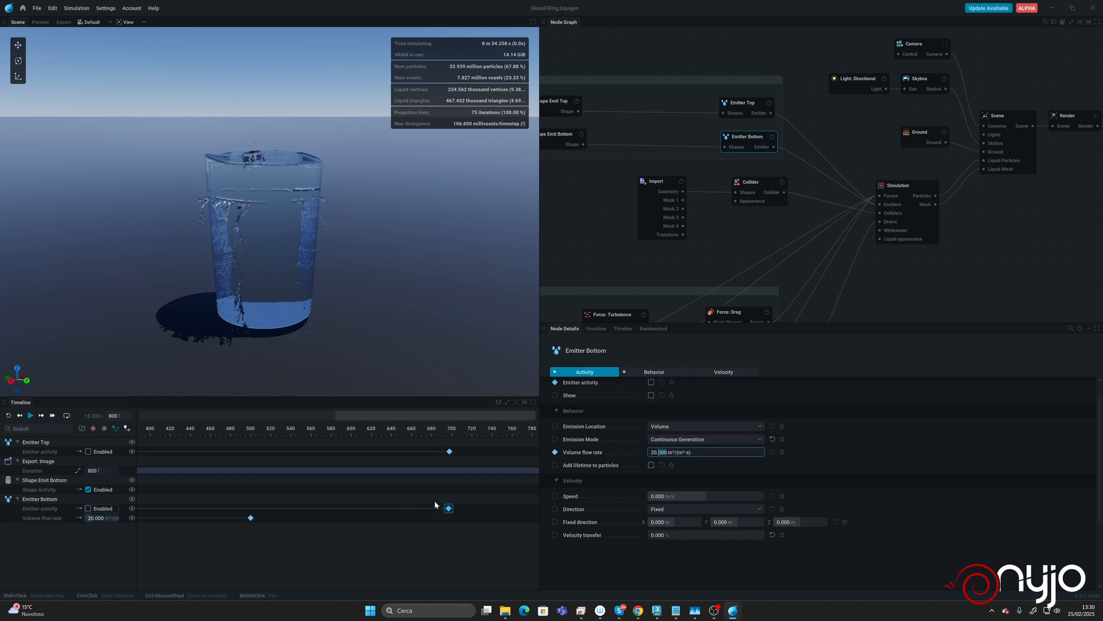
middle_drag(343, 497, 605, 480)
middle_drag(440, 495, 365, 490)
click(435, 518)
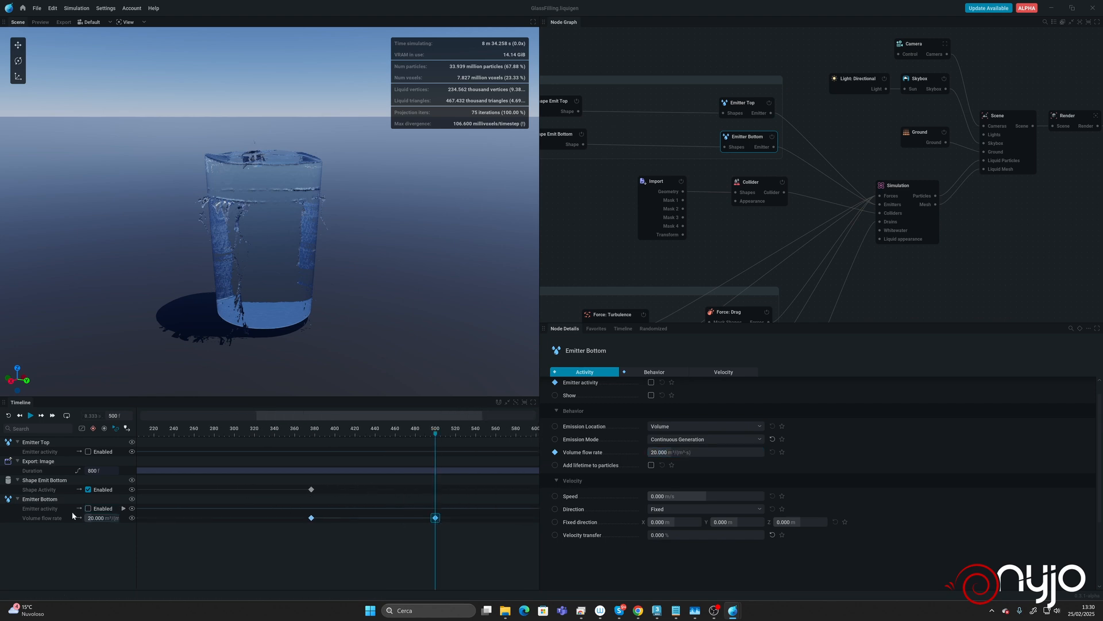
click(311, 518)
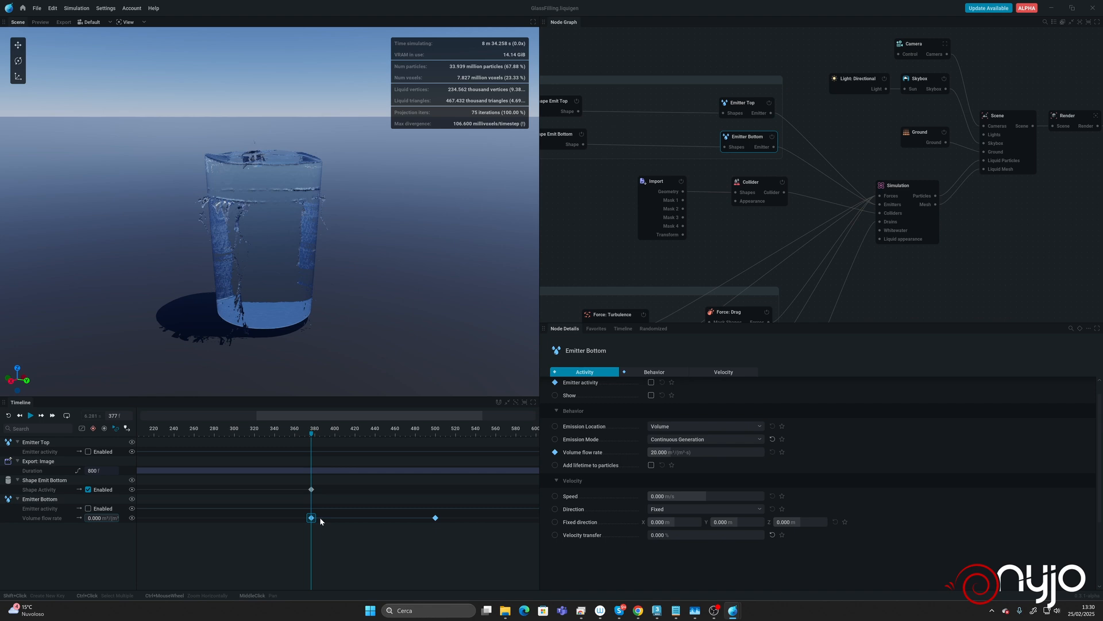
click(435, 518)
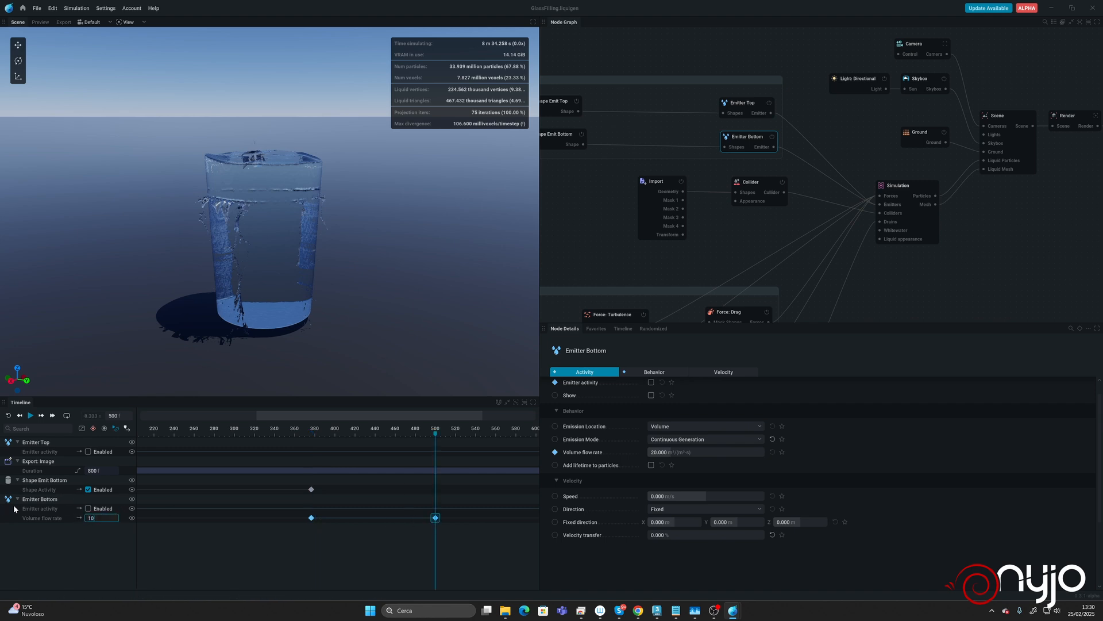
key(Return)
Rerun the simulation, switch the view to Camera 1 while it fills the glass, and pause at about frame 701
click(129, 429)
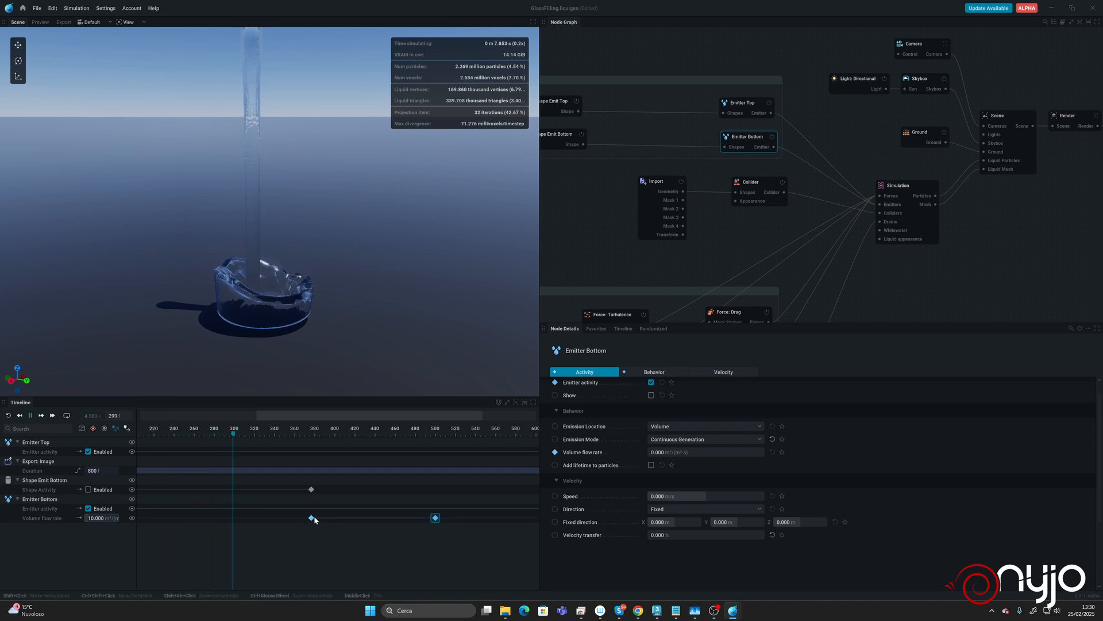
mouse_move(313, 521)
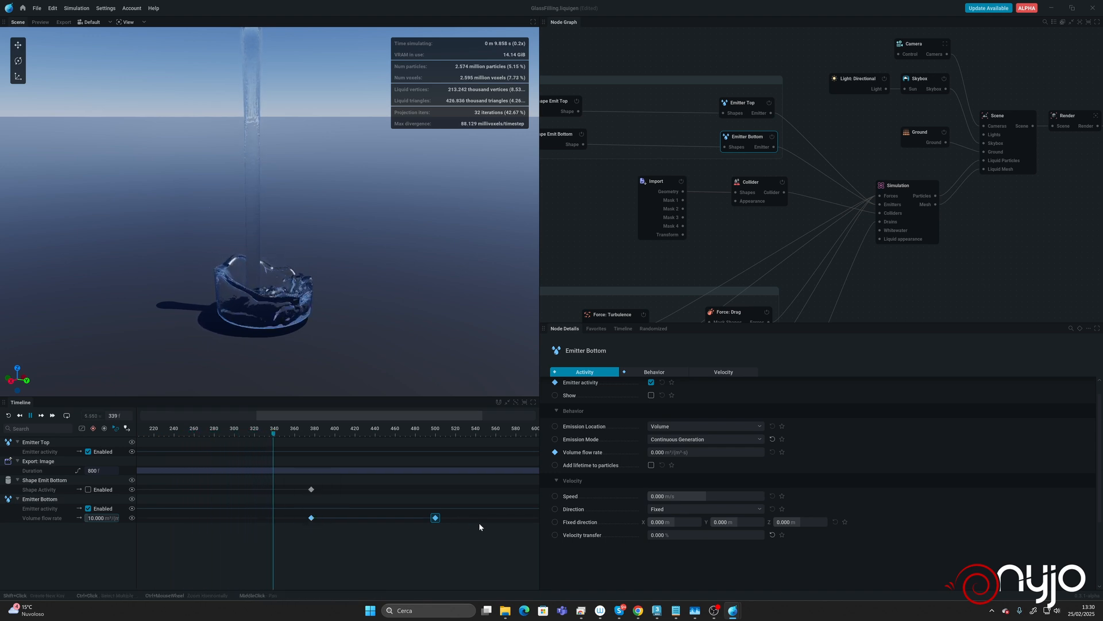
mouse_move(435, 519)
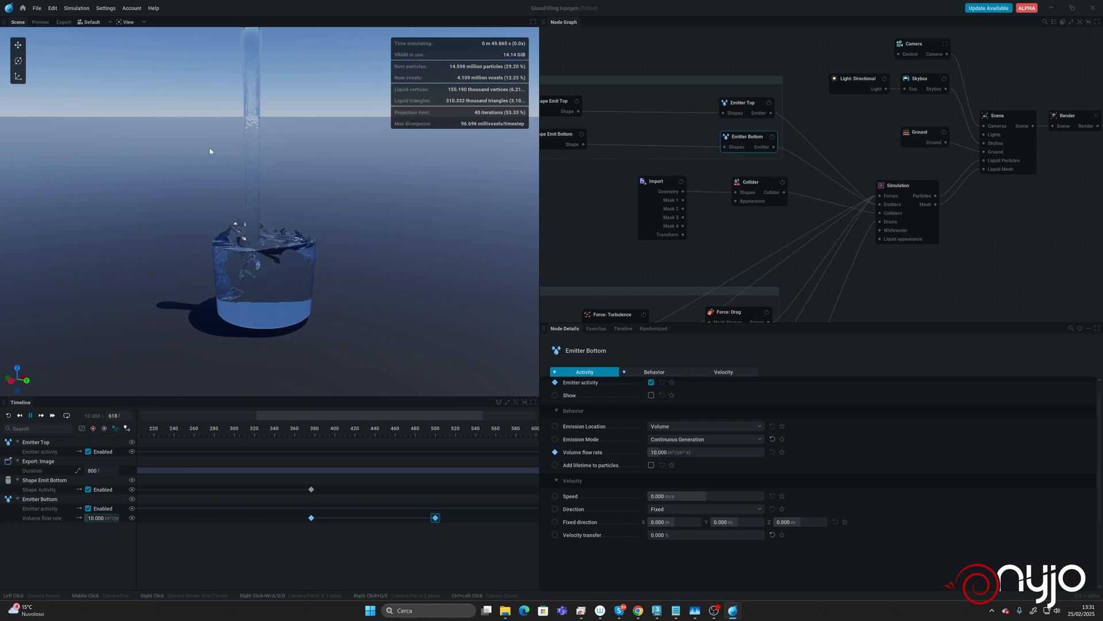
click(90, 22)
click(99, 45)
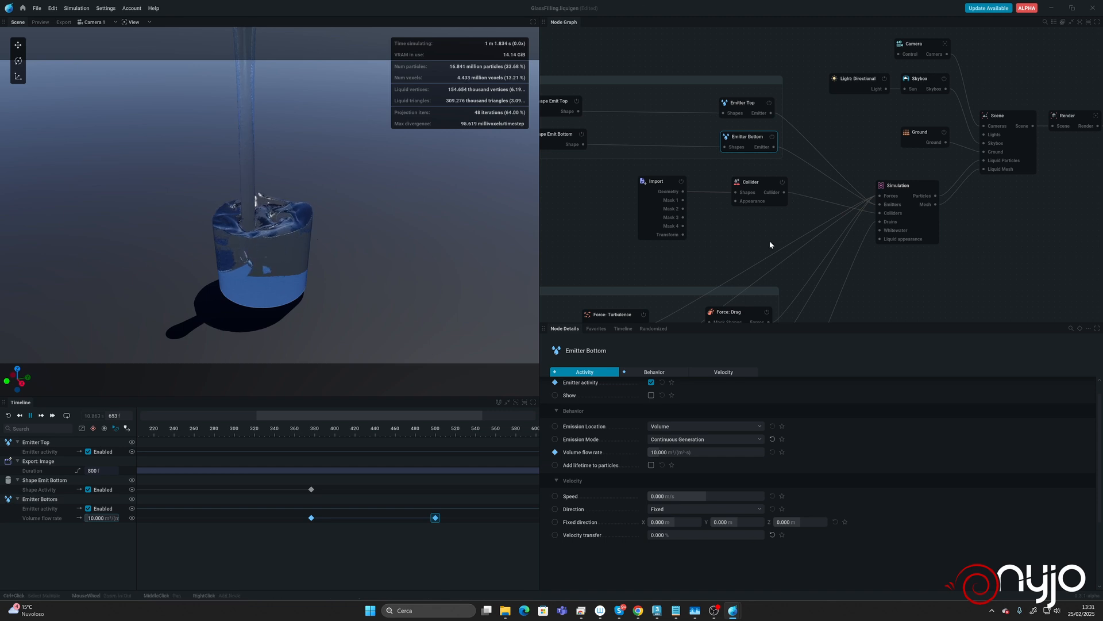
middle_drag(770, 240, 795, 150)
scroll(855, 211, down, 2)
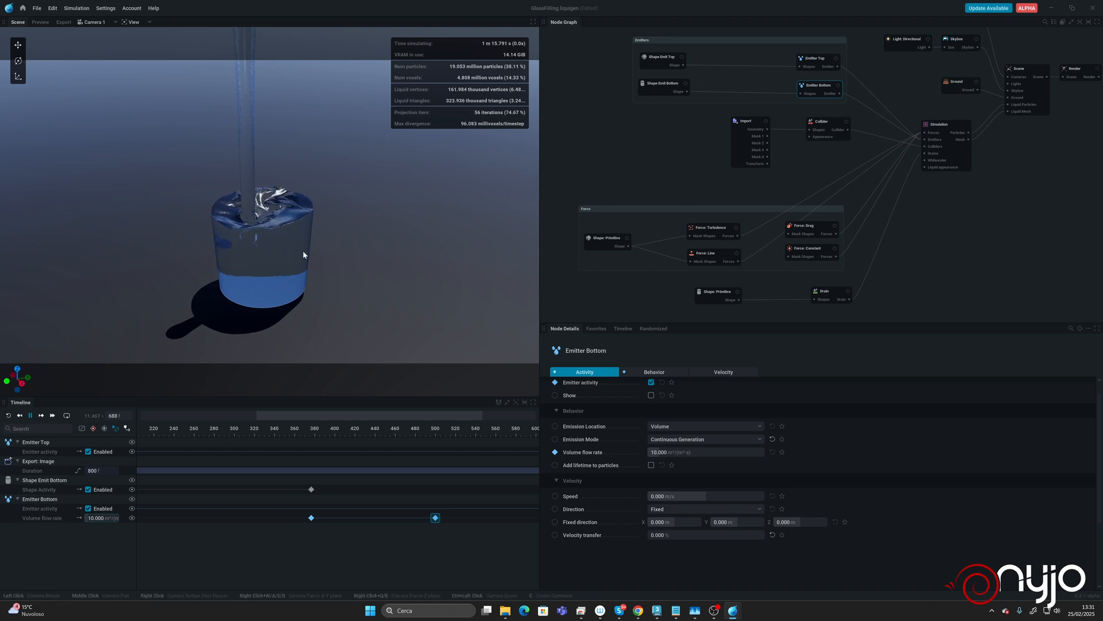
click(31, 415)
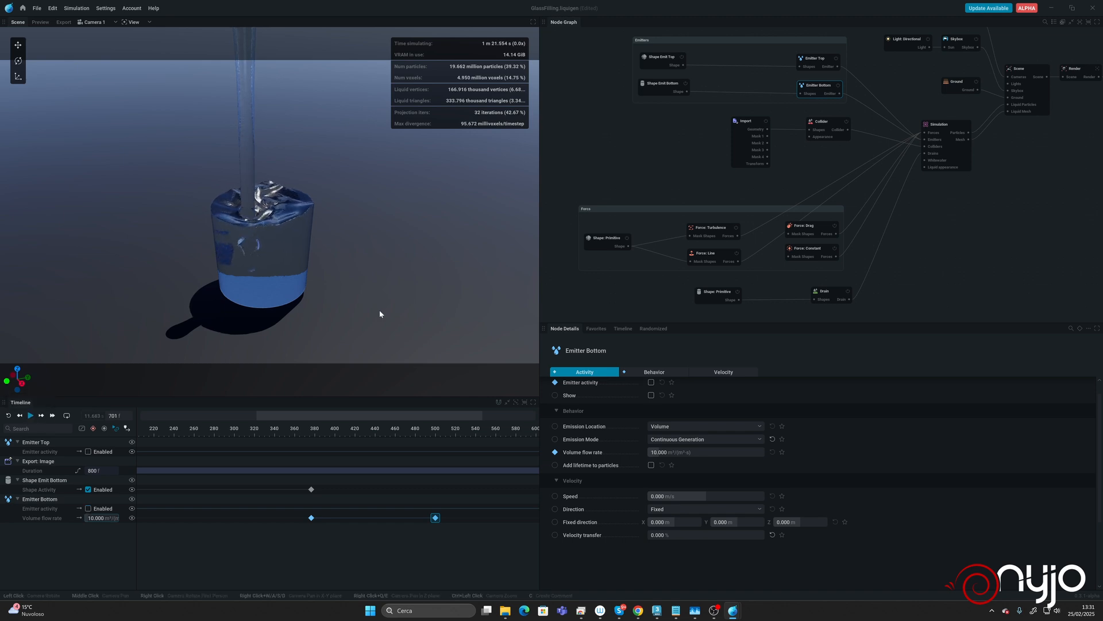